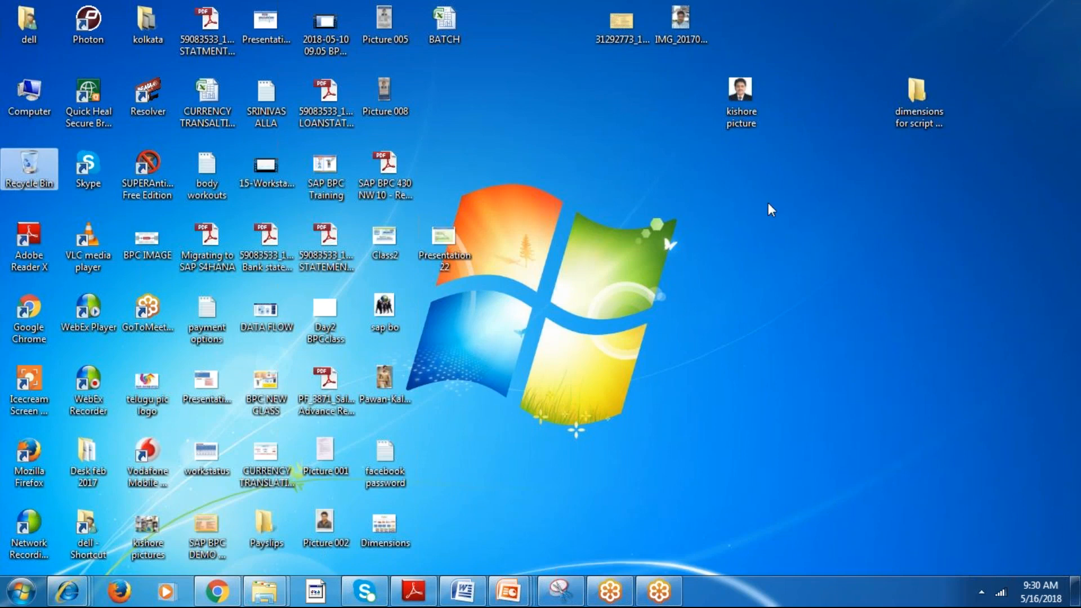
key(super+r)
text(mstsc)
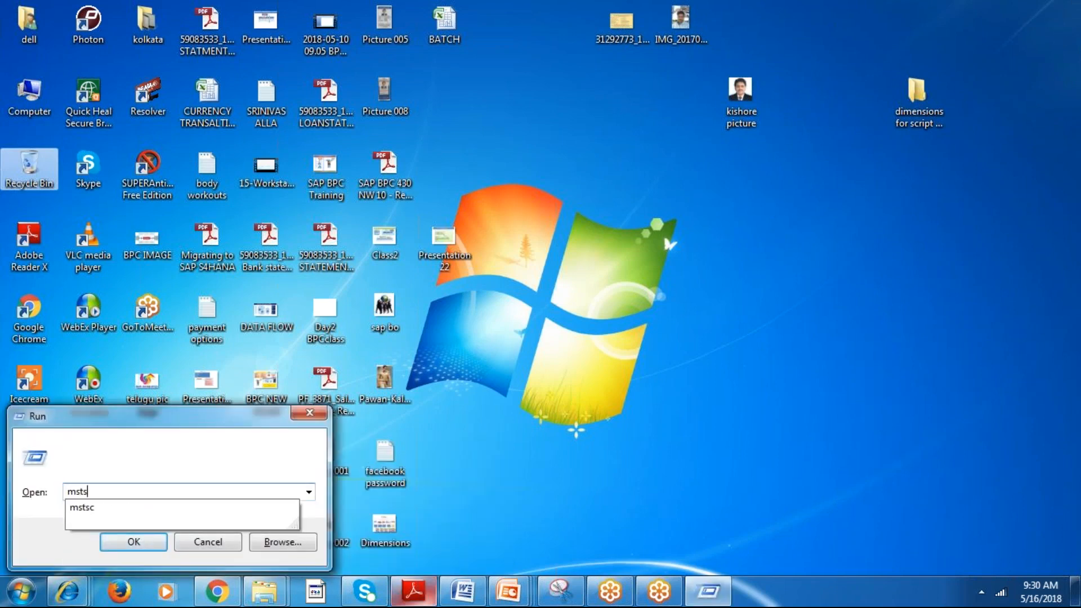
key(Return)
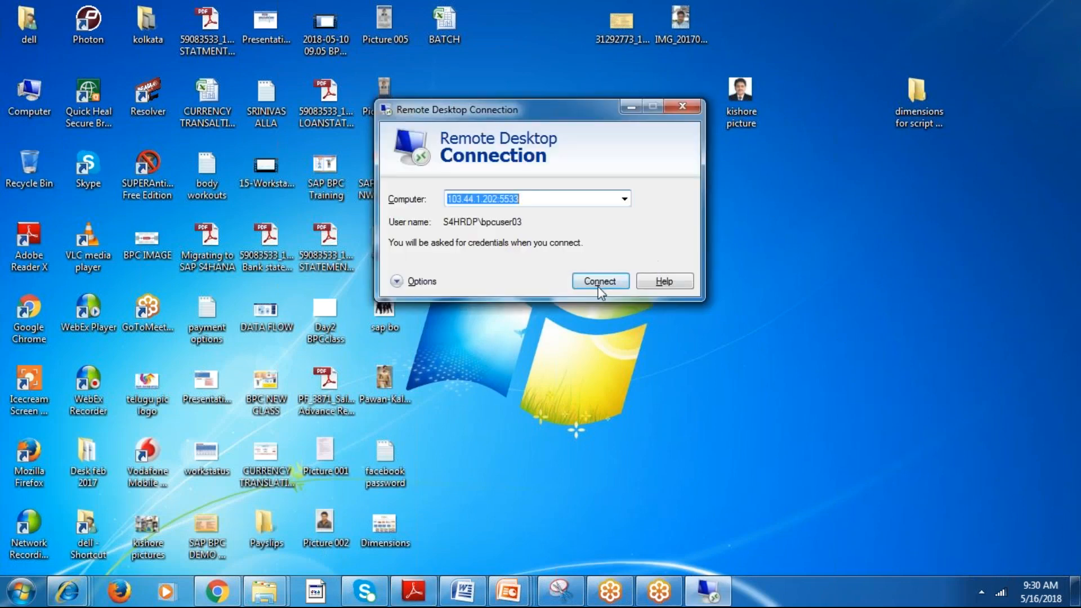
click(600, 287)
text(***)
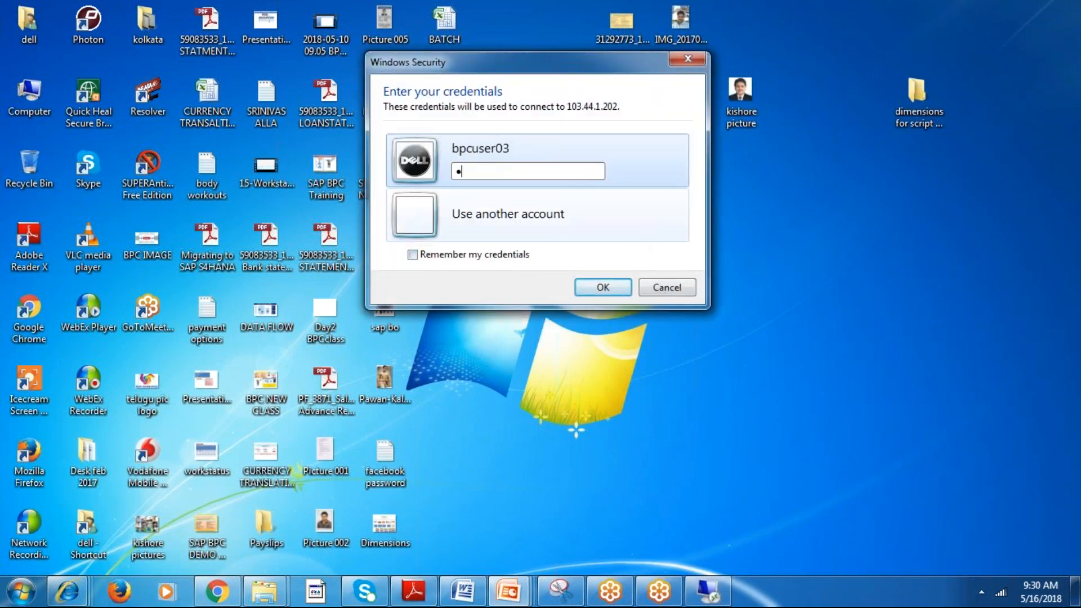
text(*****)
key(Return)
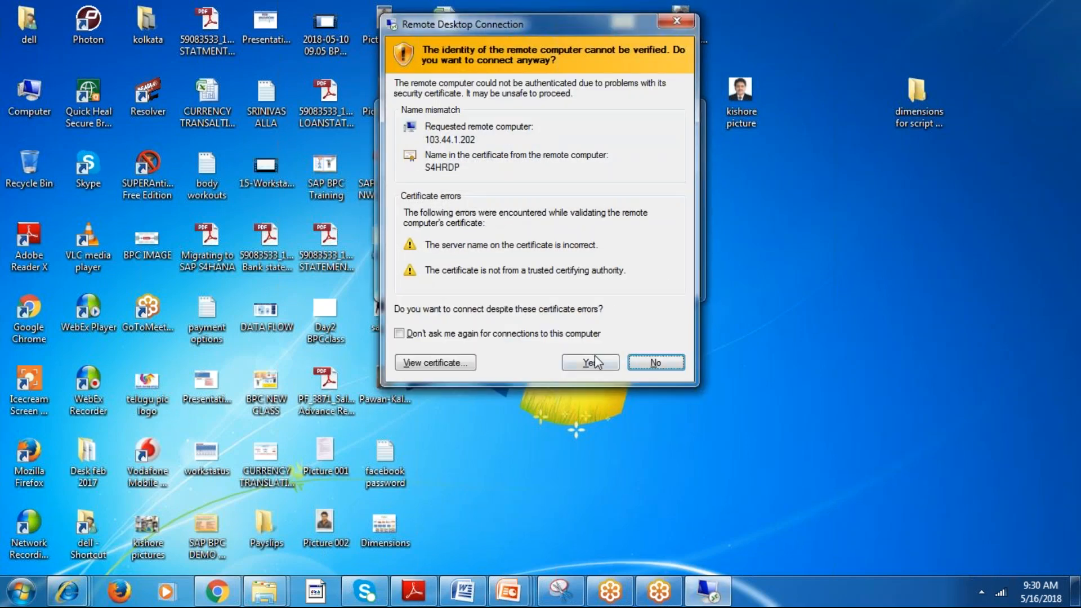
click(590, 359)
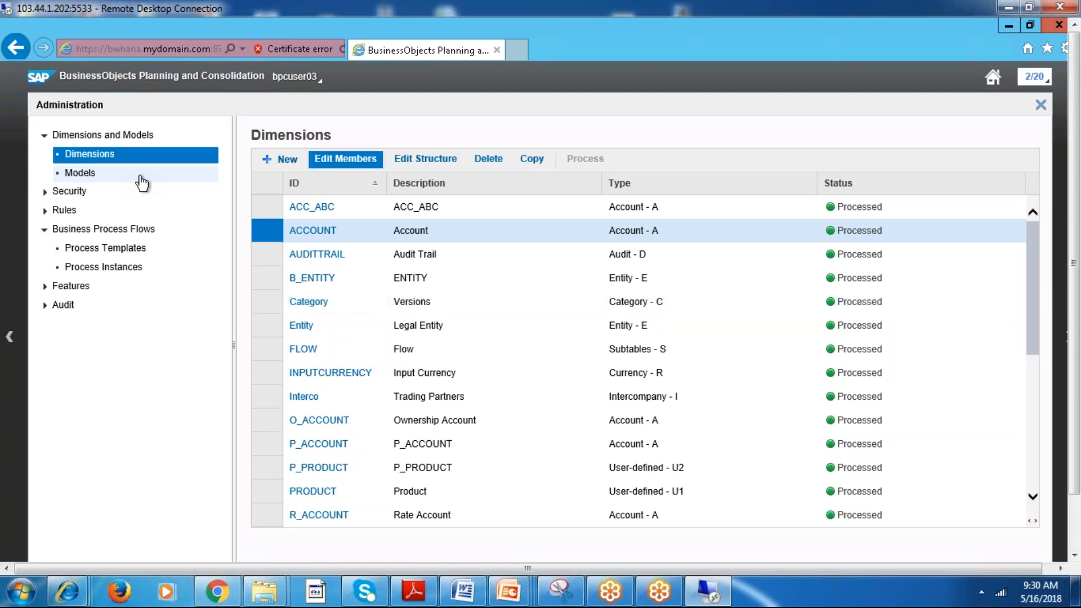
Try to open the Models list in Administration and cancel the credentials prompt.
click(135, 175)
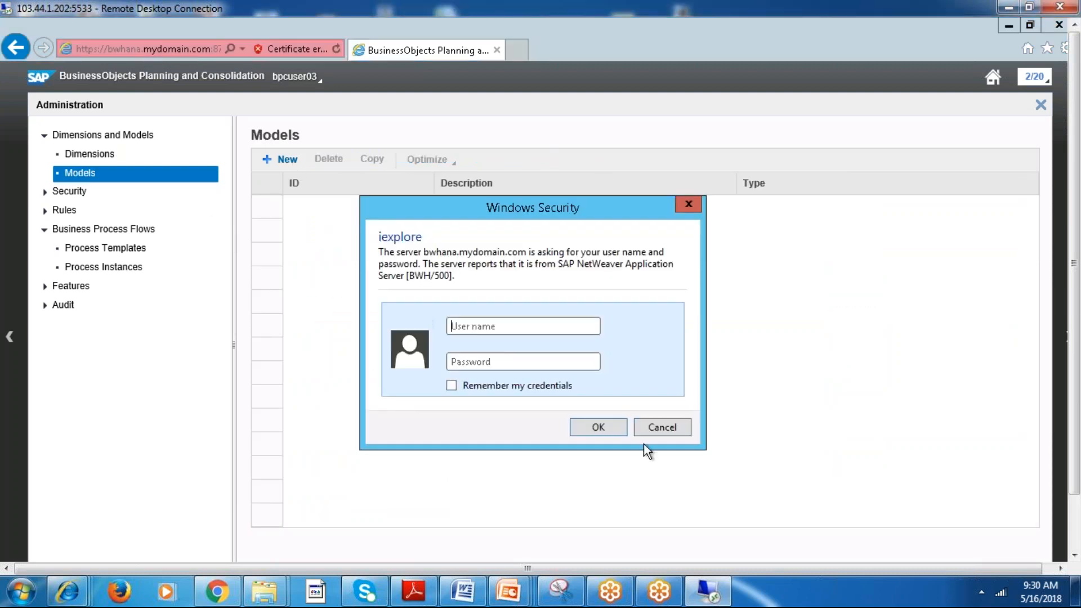
click(592, 428)
click(660, 429)
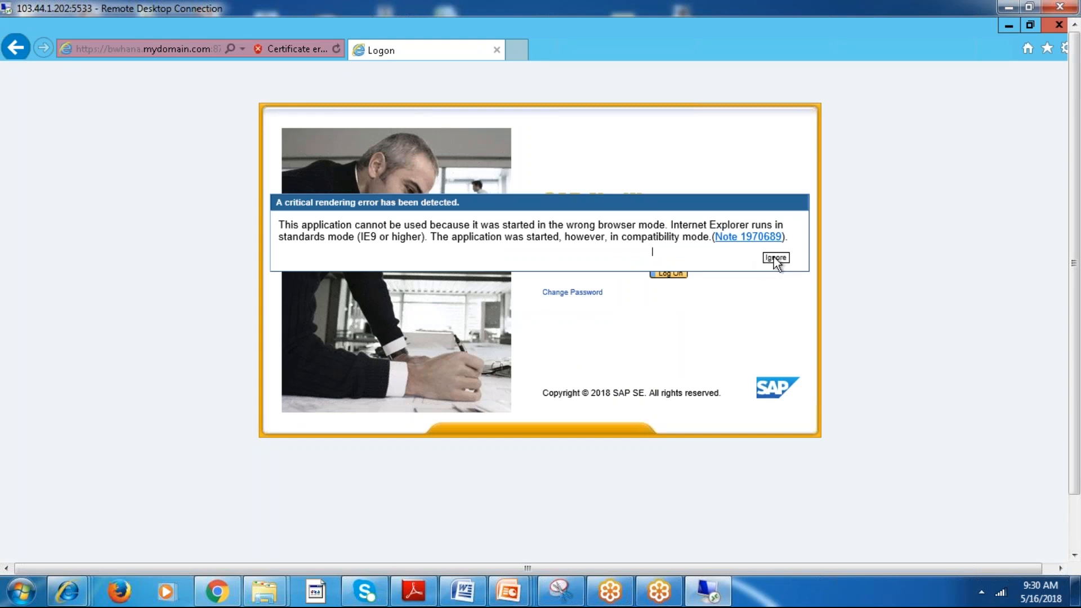
Ignore the rendering error and log on to SAP NetWeaver with the suggested BPC user account.
click(776, 257)
click(677, 252)
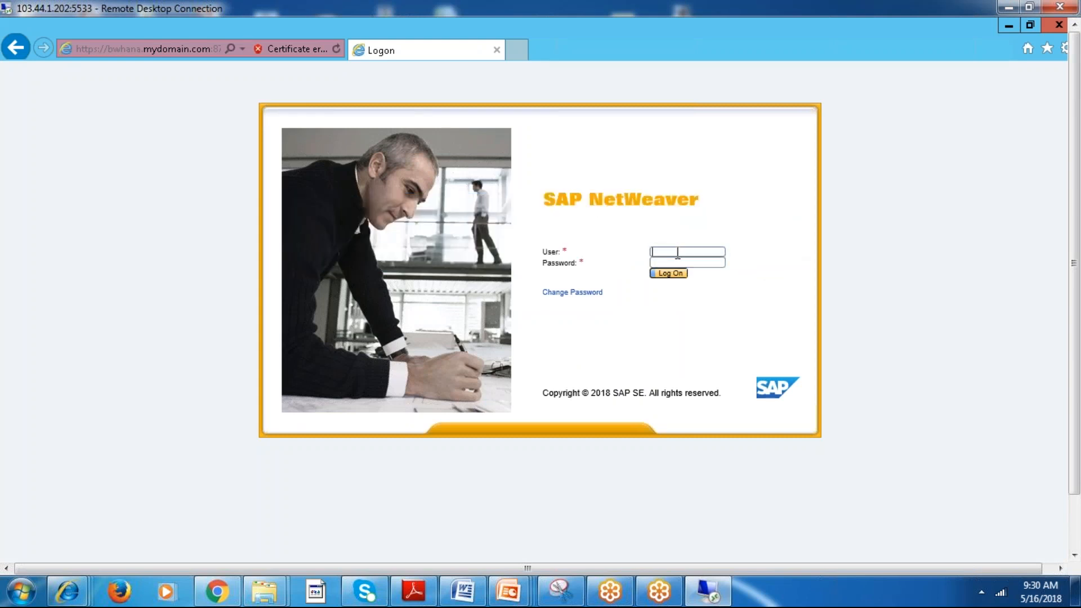
text(aa)
key(BackSpace)
text(BPC)
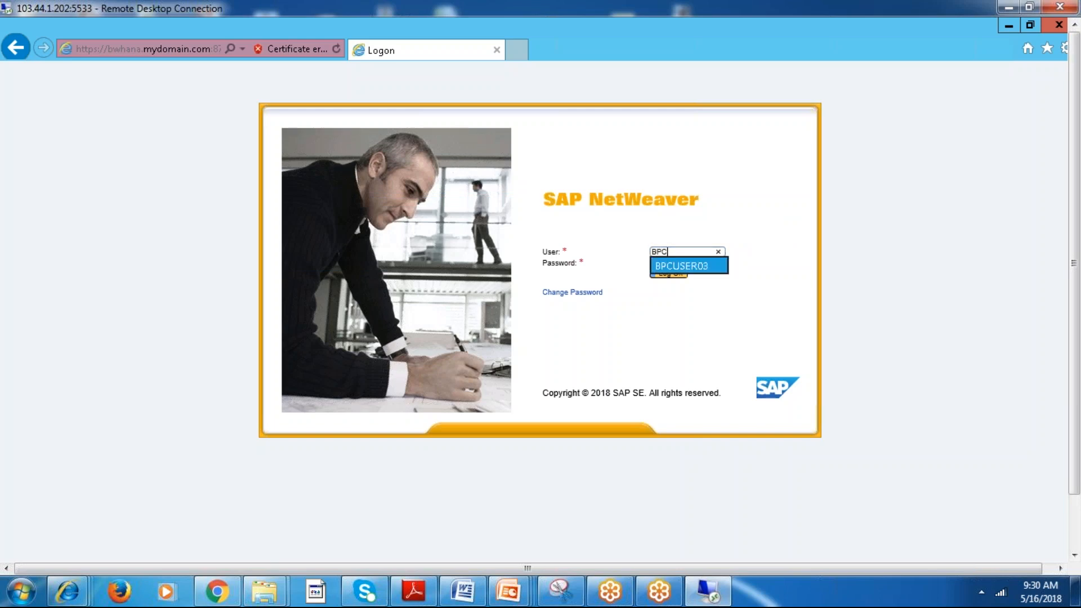
click(681, 265)
click(669, 273)
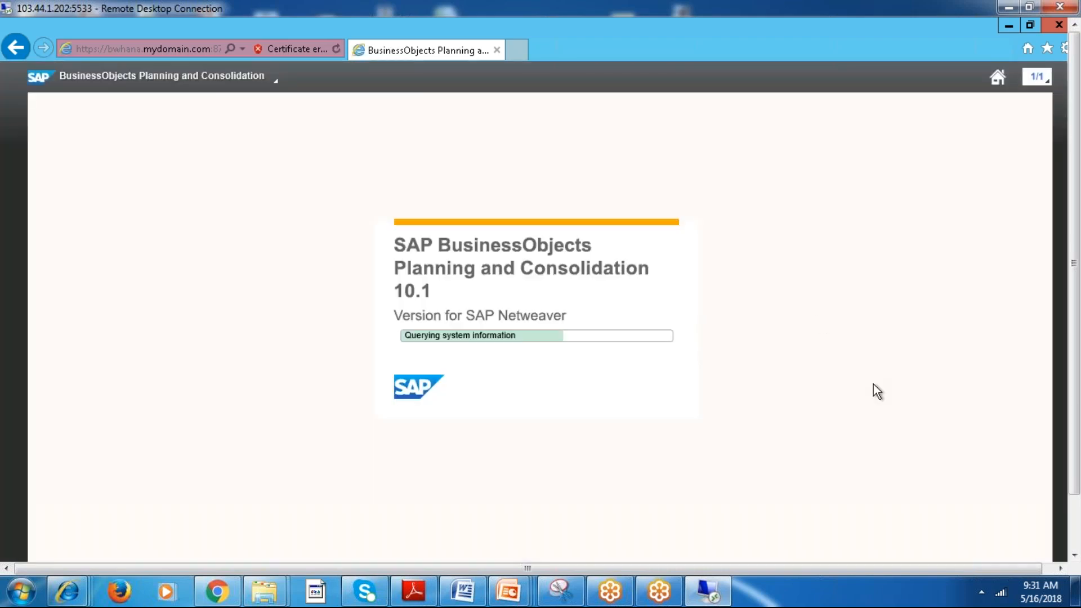
Open the Dimensions list in Administration, view the members of B_ENTITY and return to the list.
drag(1074, 322, 1075, 376)
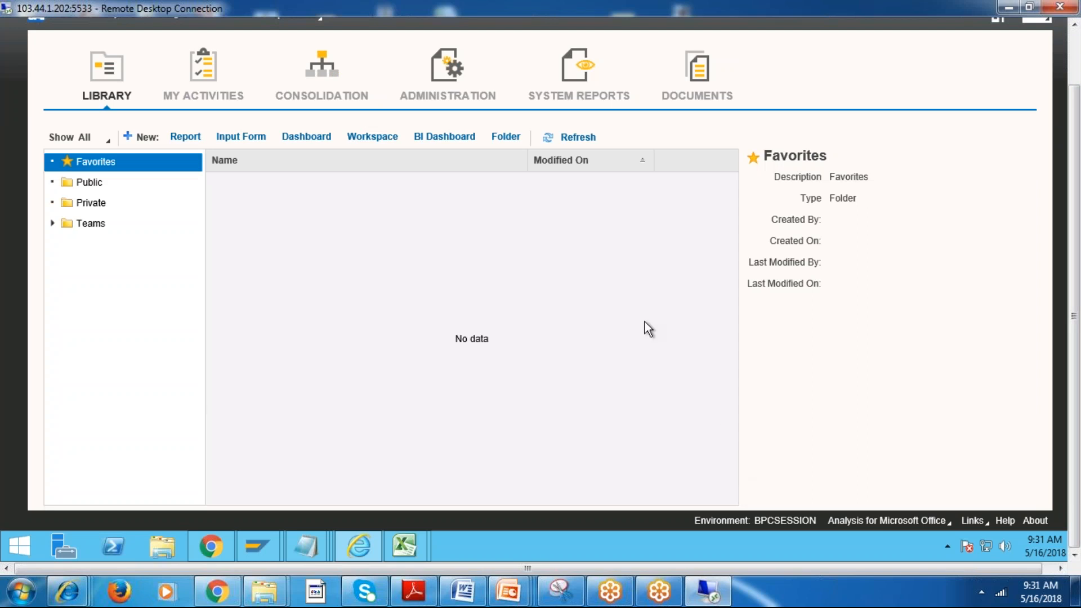
click(452, 79)
click(89, 179)
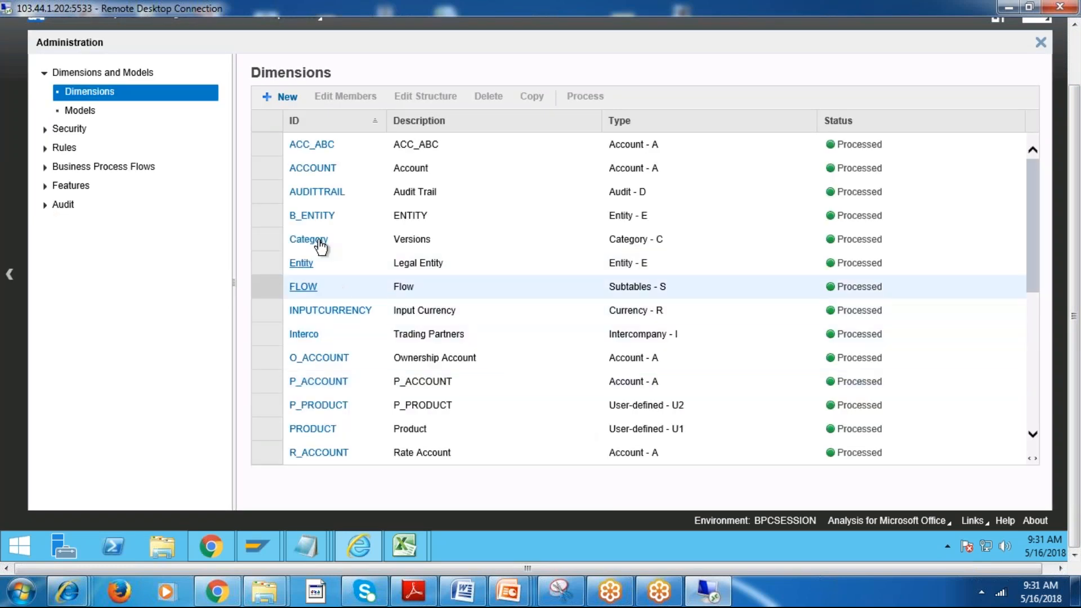
click(308, 217)
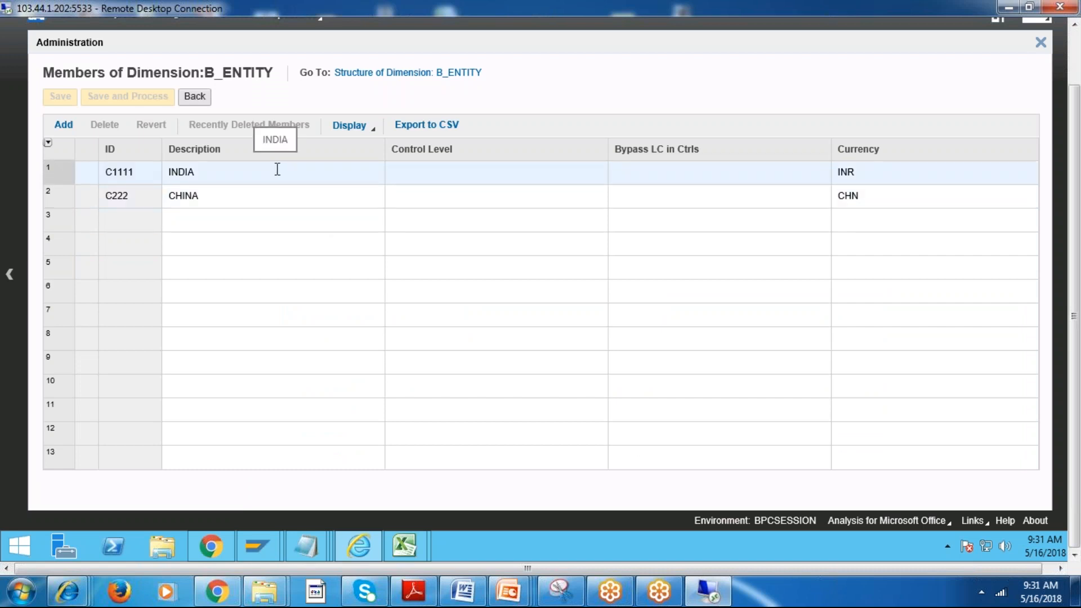
click(195, 97)
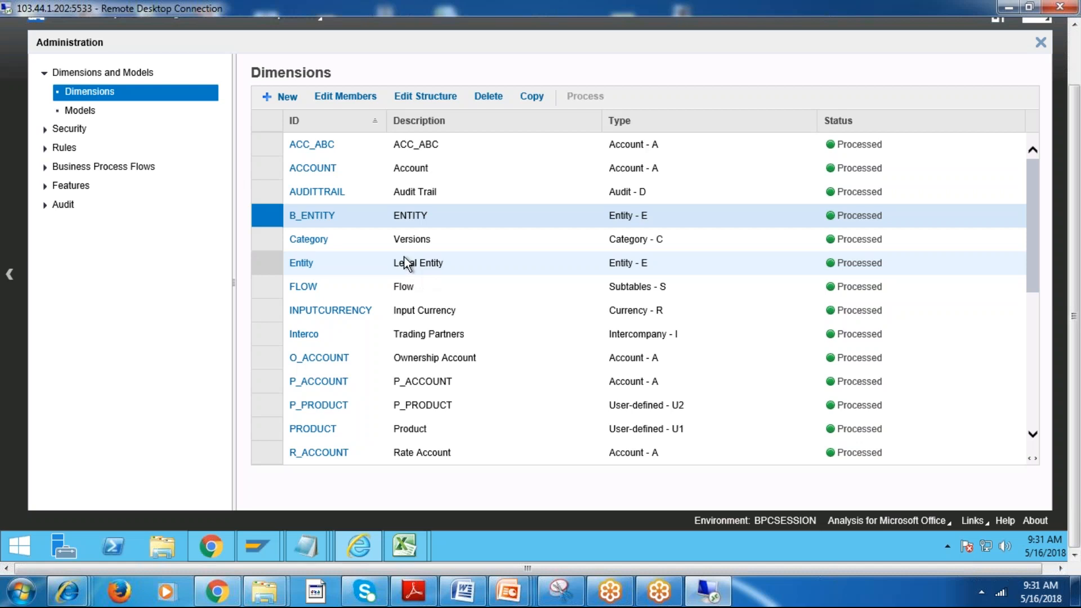
Start a new dimension and give it the ID PROJECT.
click(281, 96)
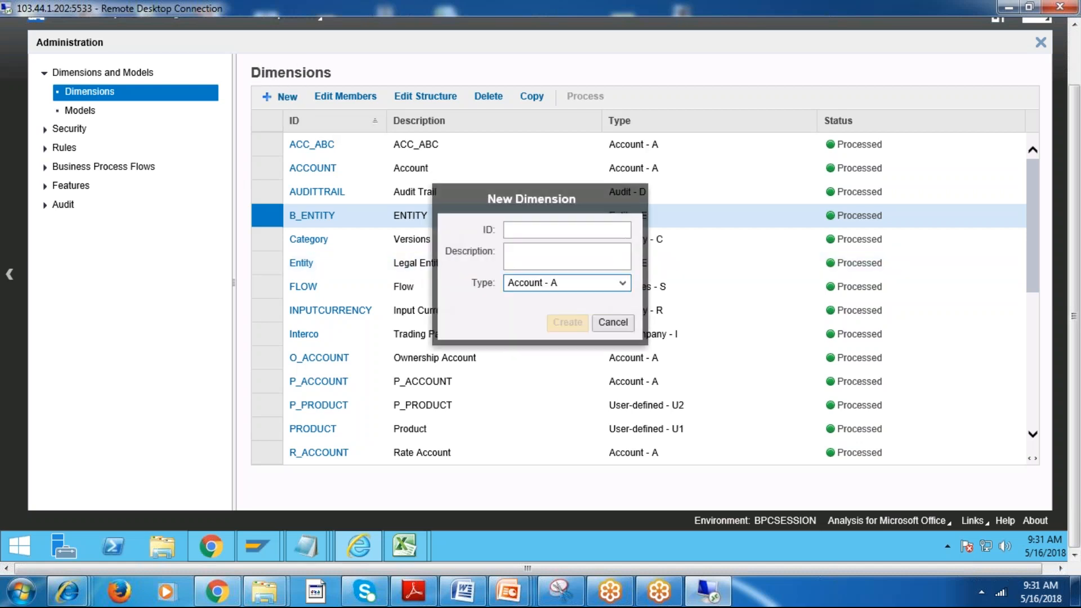
click(518, 231)
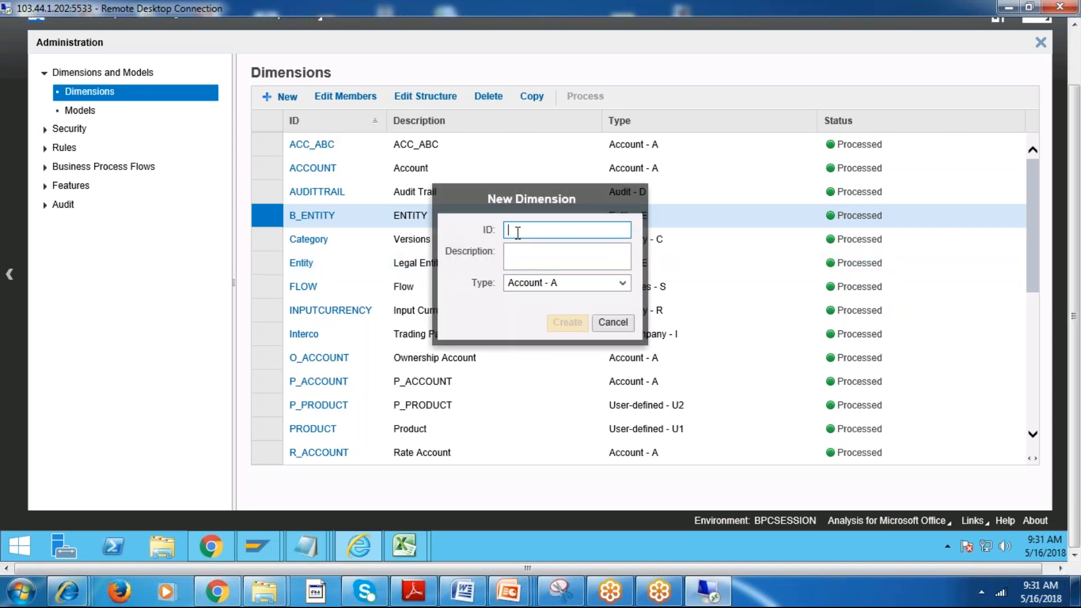
text(BP)
key(BackSpace)
key(BackSpace)
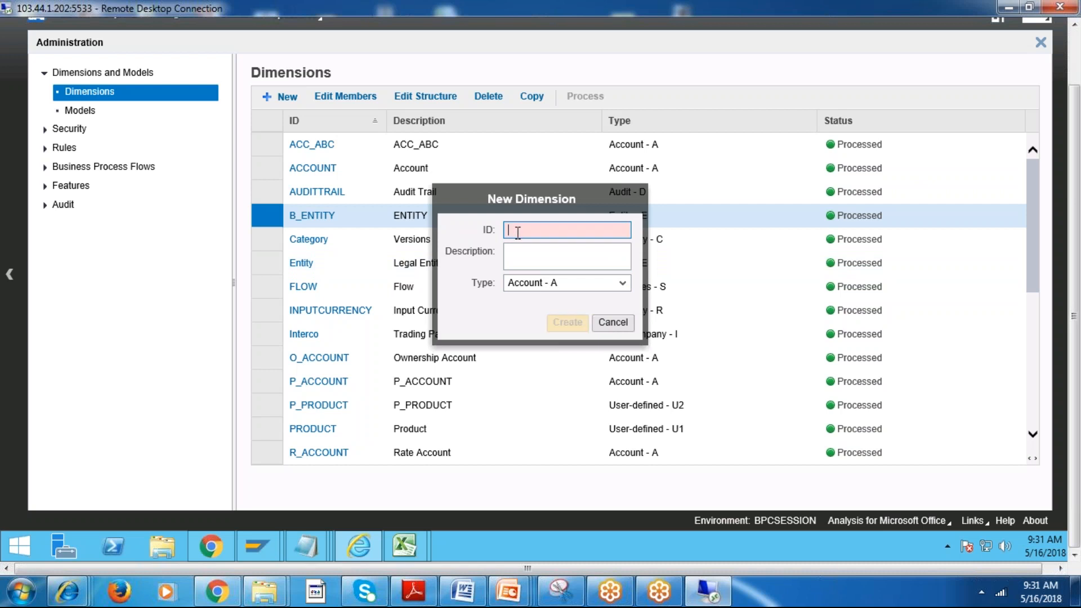
text(PROJECT)
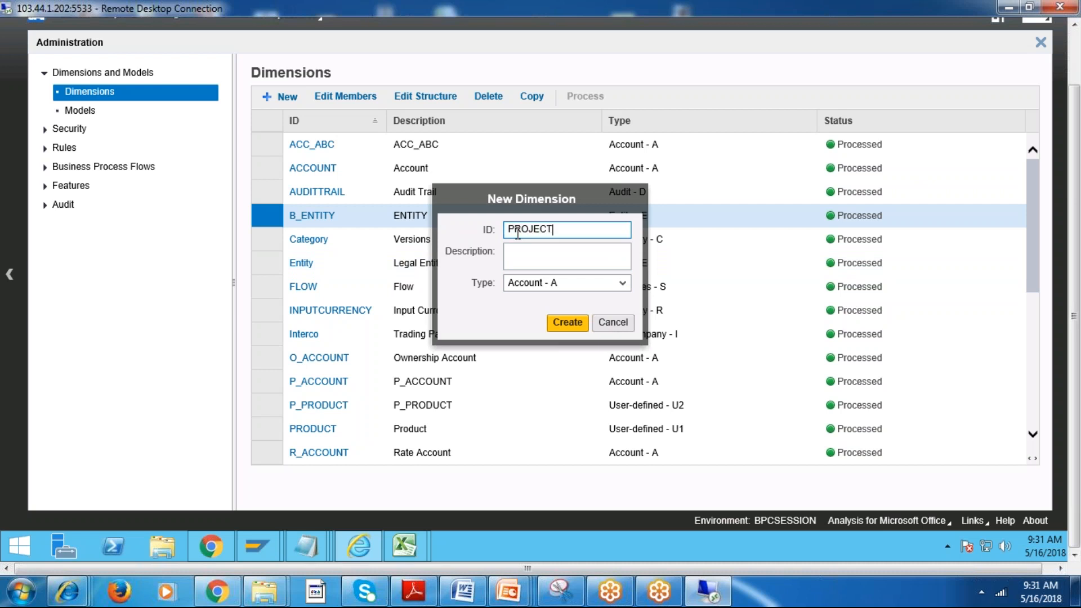
key(BackSpace)
key(BackSpace)
key(BackSpace)
key(BackSpace)
key(BackSpace)
key(BackSpace)
key(BackSpace)
text(P)
key(BackSpace)
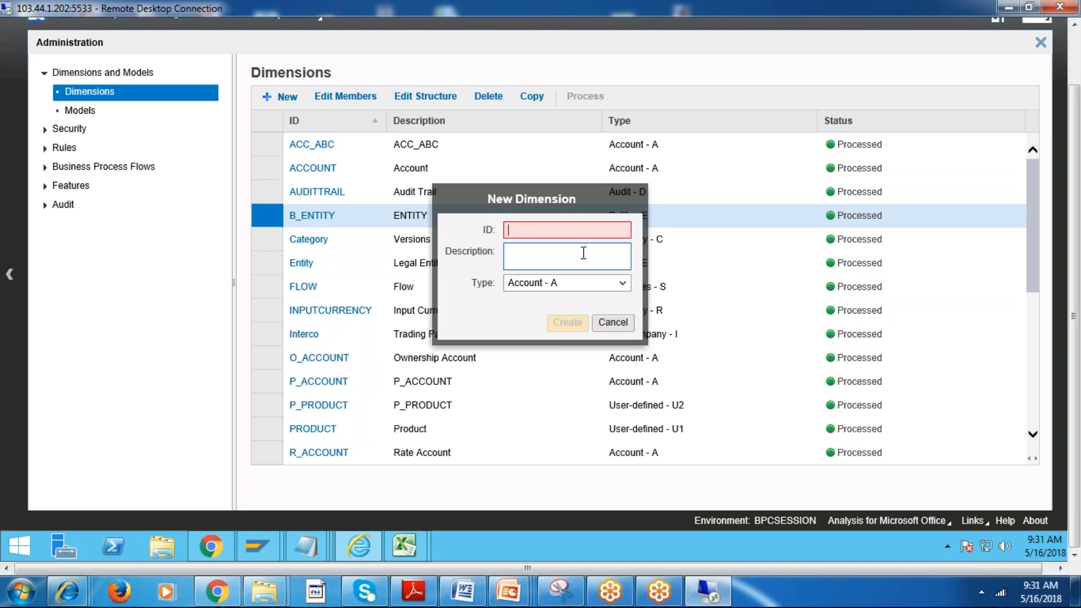
text(PRO)
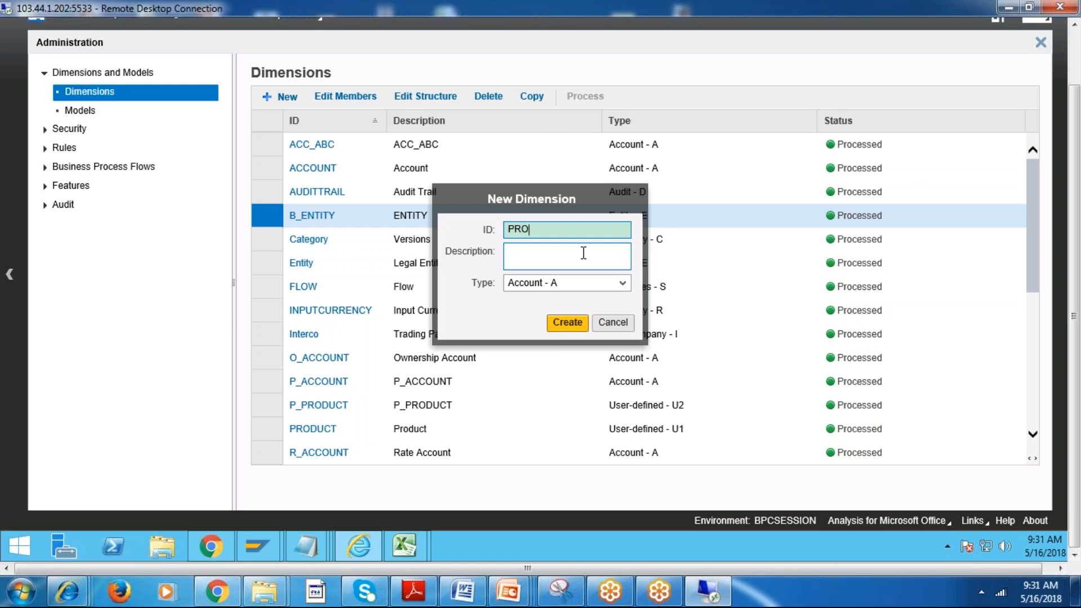
text(JECT)
Give the new dimension the description PROJECT and the type User-defined - U, and create it.
click(583, 253)
text(PROJECT)
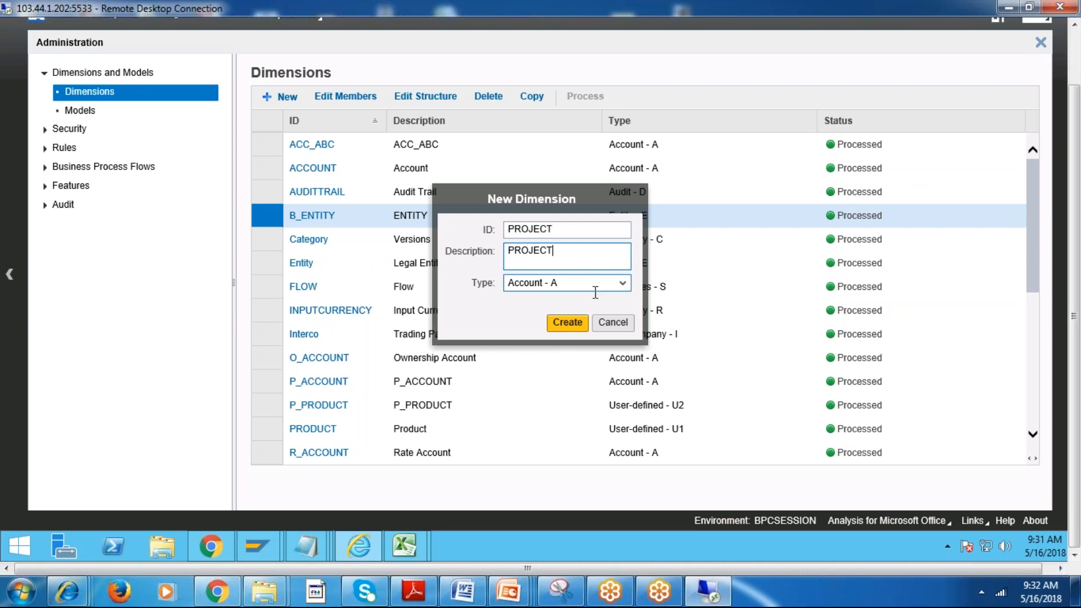
click(604, 284)
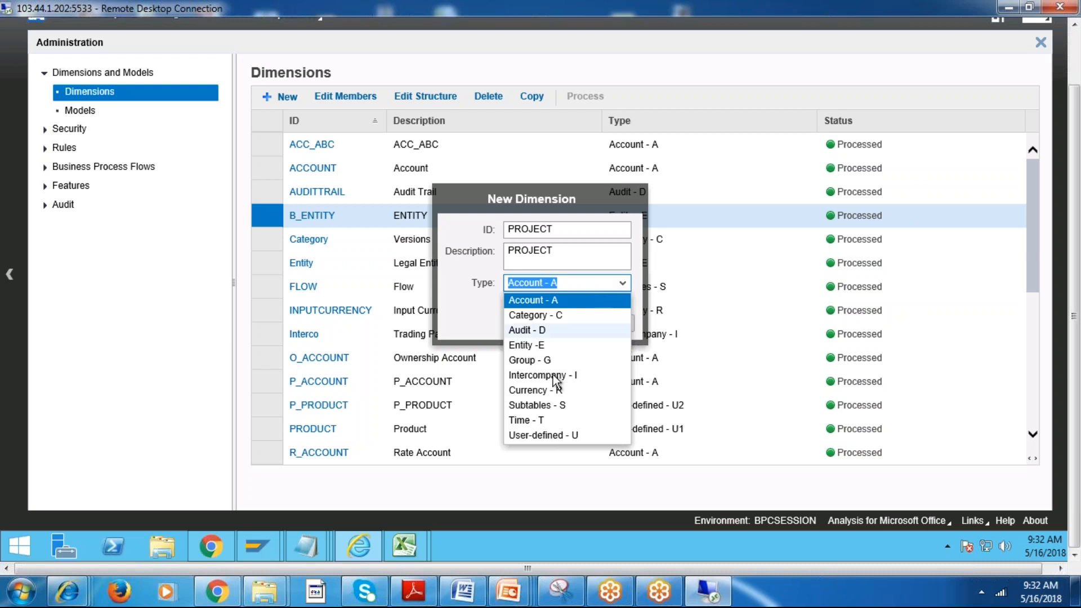
click(555, 437)
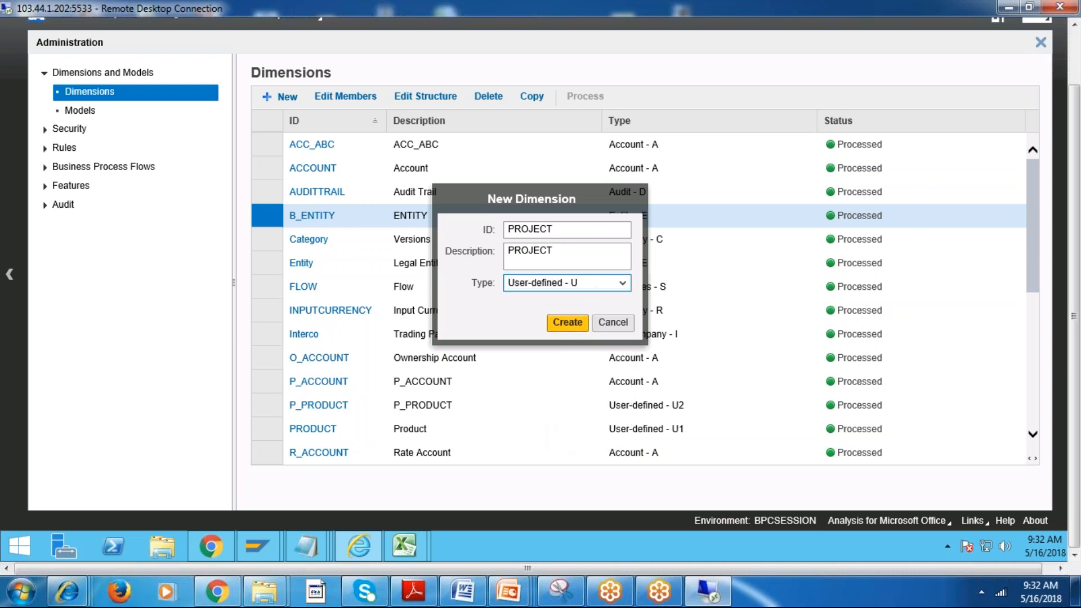
click(588, 285)
click(543, 435)
click(568, 322)
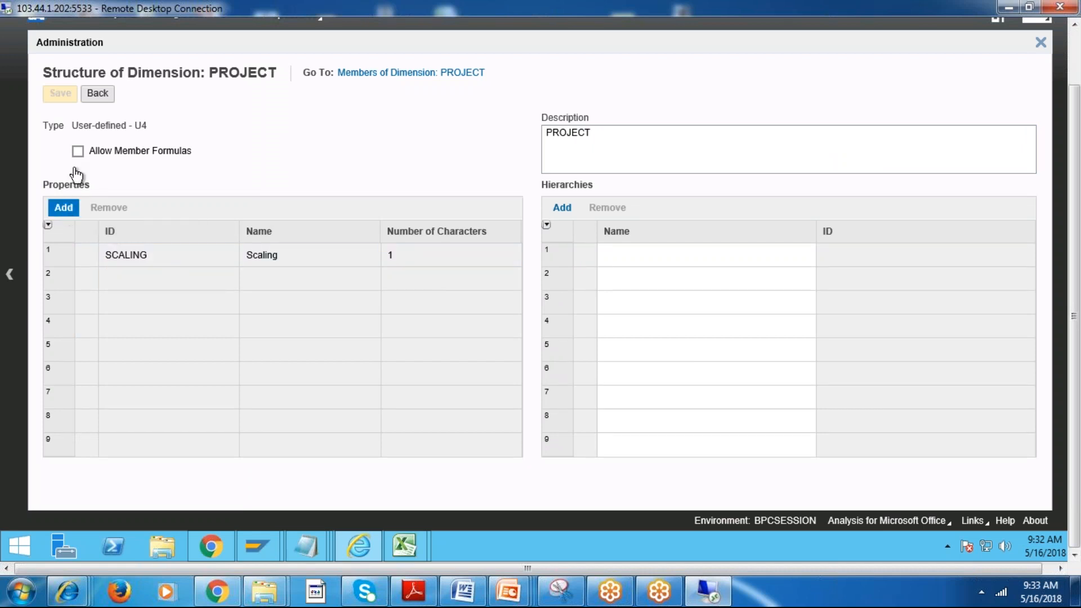
Open the members of the PROJECT dimension from the Dimensions list and narrow the Description column.
click(99, 92)
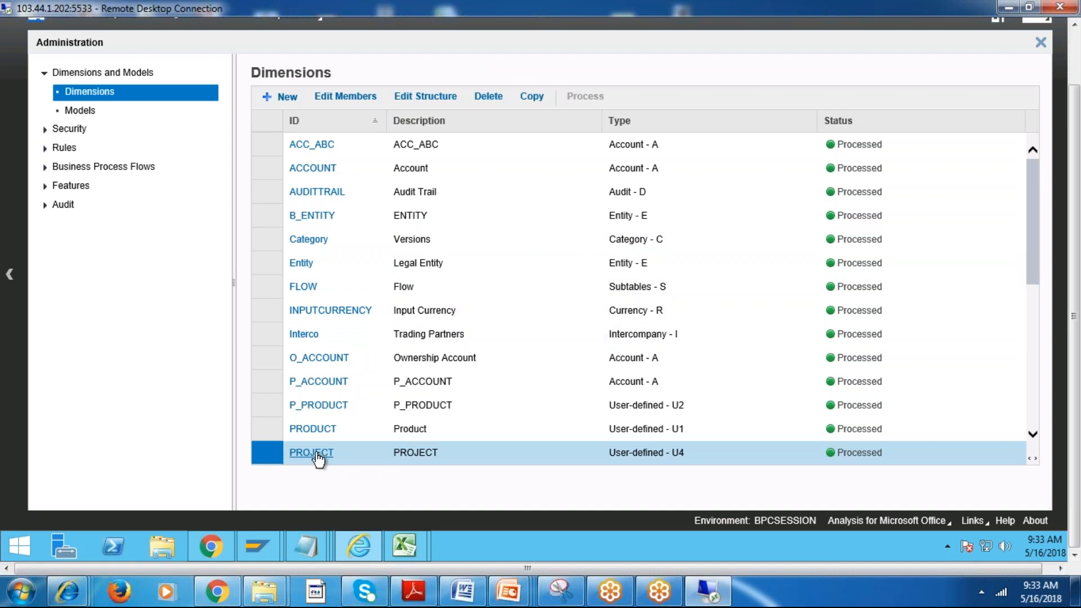
click(317, 456)
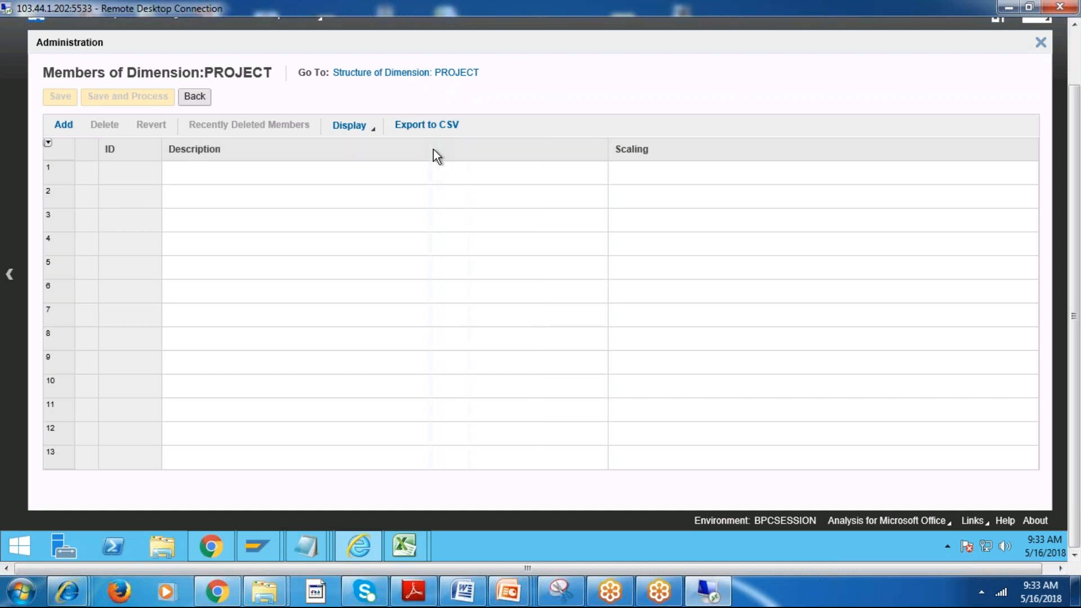
drag(434, 149, 436, 150)
click(456, 176)
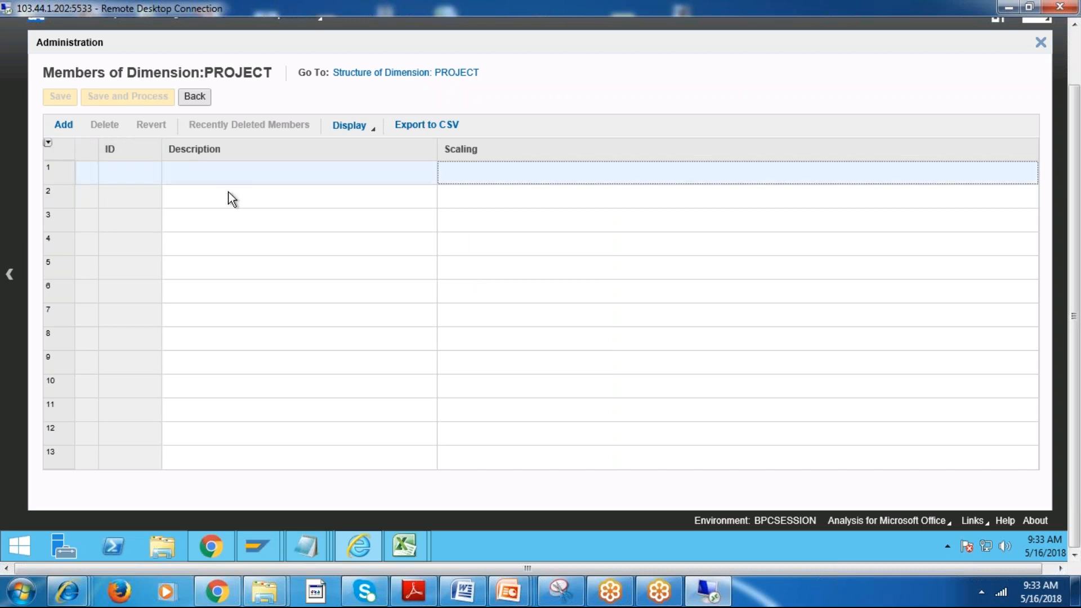
Add a member to PROJECT with the ID 100 and the description Andhrapradesh.
click(71, 128)
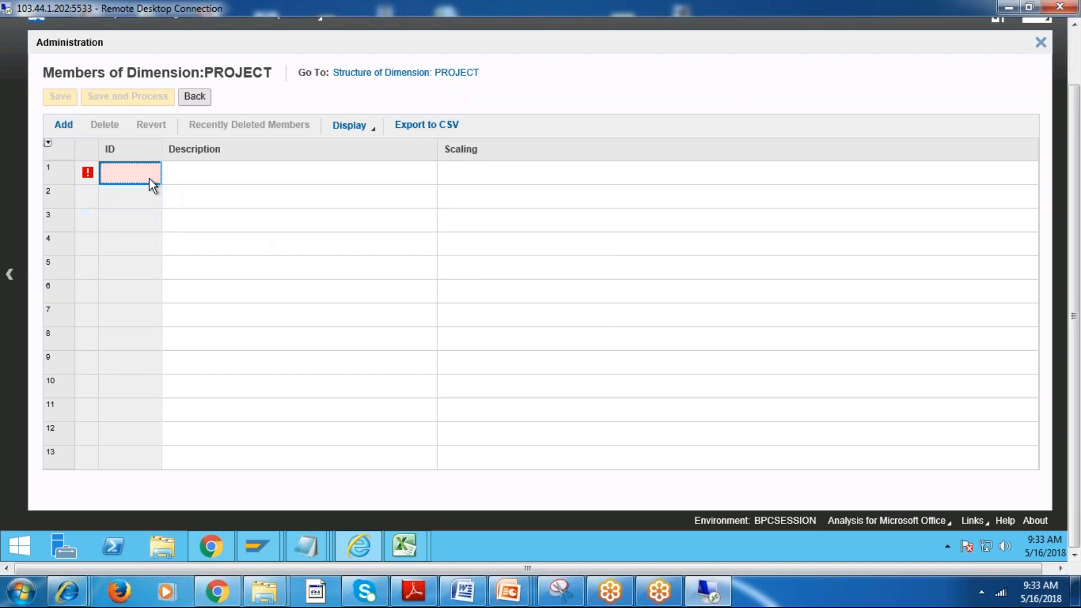
click(138, 175)
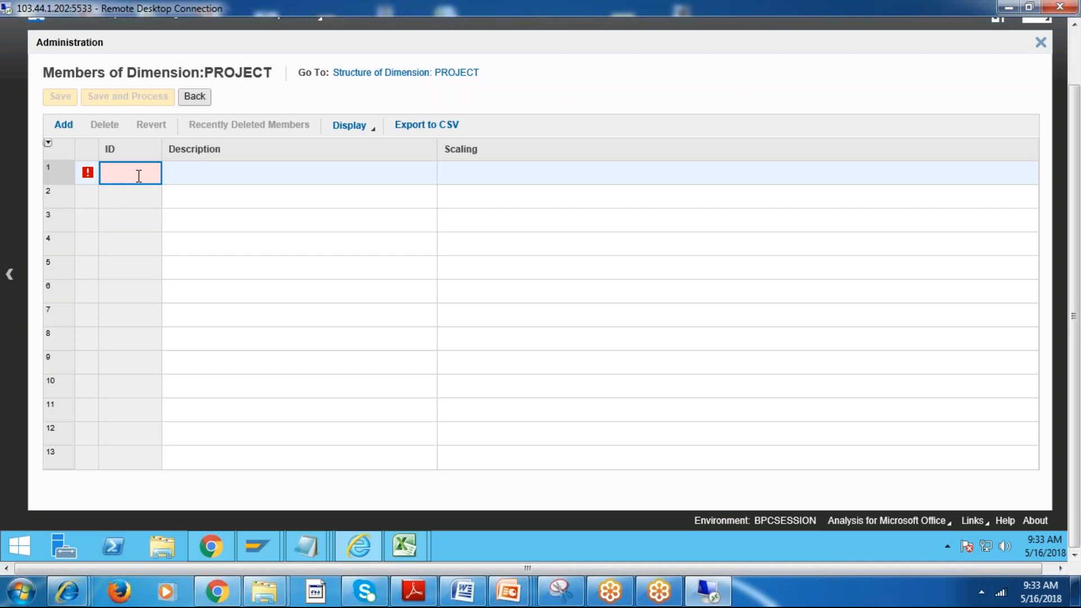
text(100)
key(Tab)
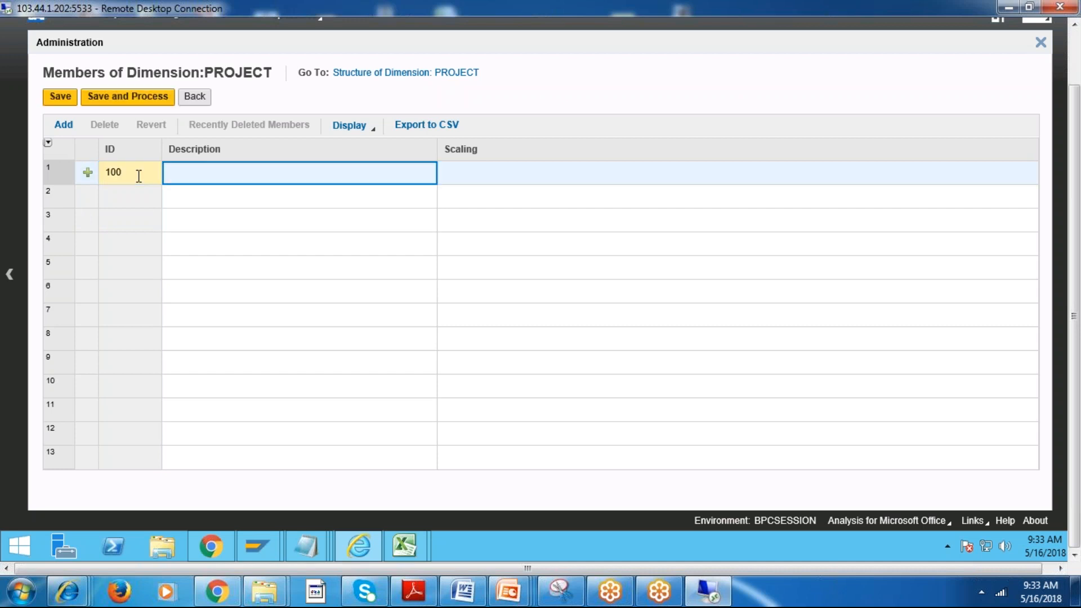
text(SOUCR)
key(BackSpace)
key(BackSpace)
key(BackSpace)
key(BackSpace)
key(BackSpace)
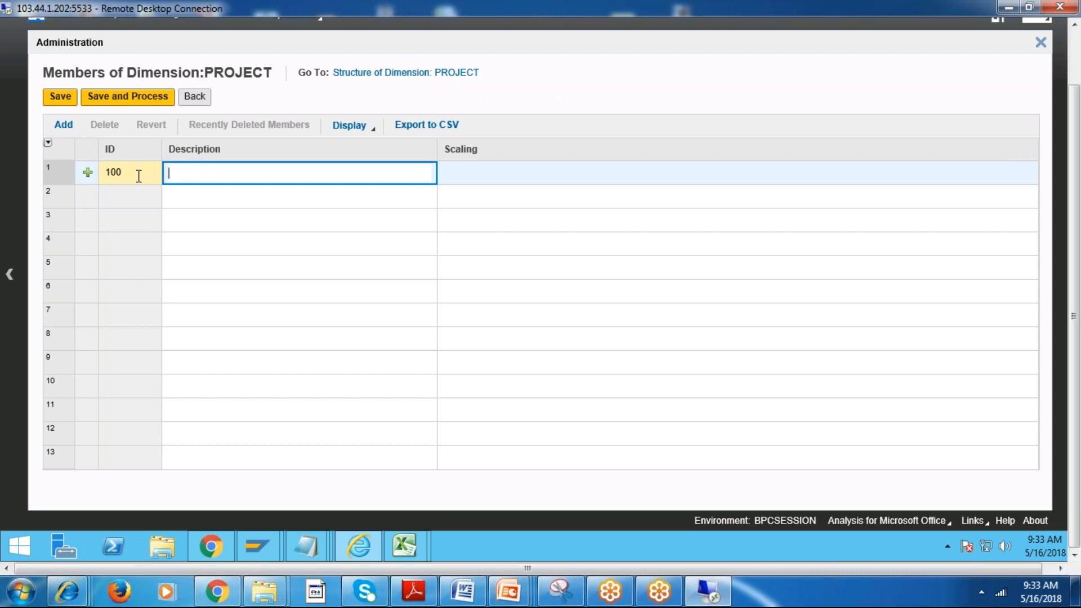
text(Andhrapradesh)
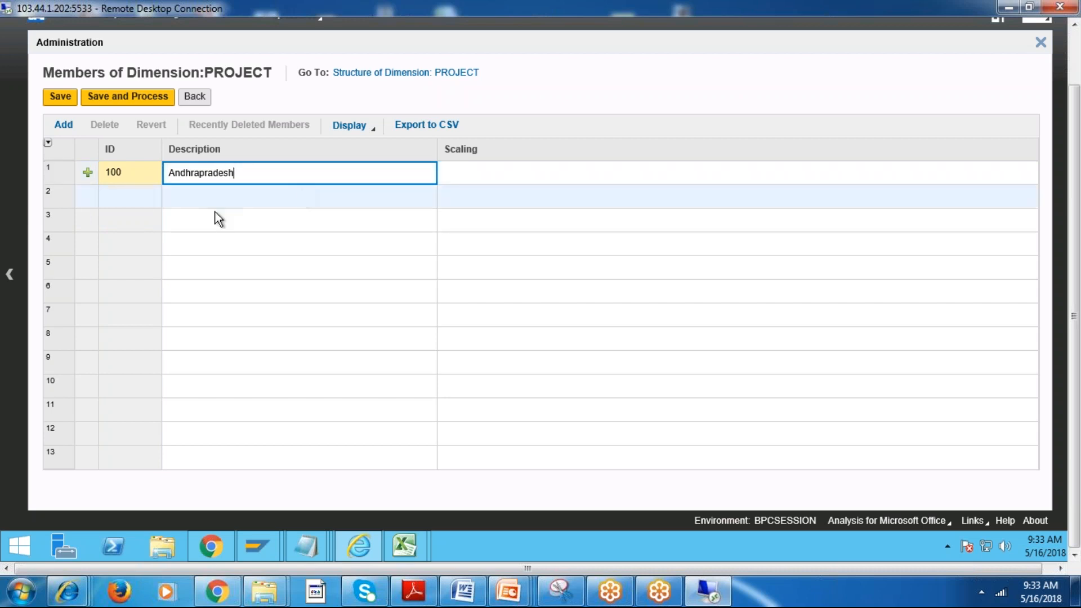
key(Return)
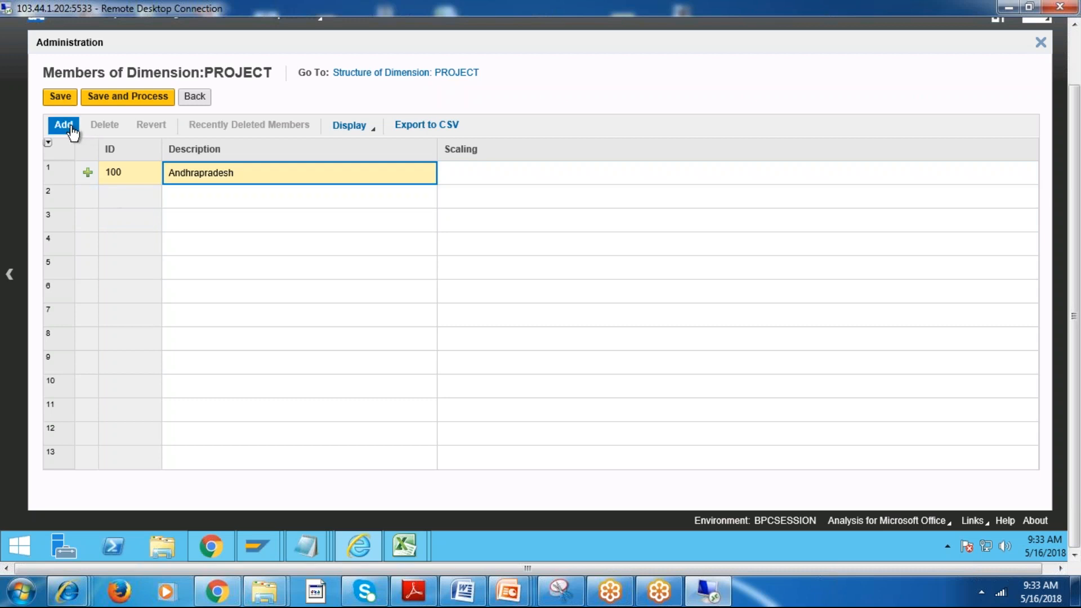
Add three more member rows to PROJECT and fill the first with the ID 200 and the description Karnataka.
click(63, 124)
click(62, 129)
click(63, 125)
click(123, 204)
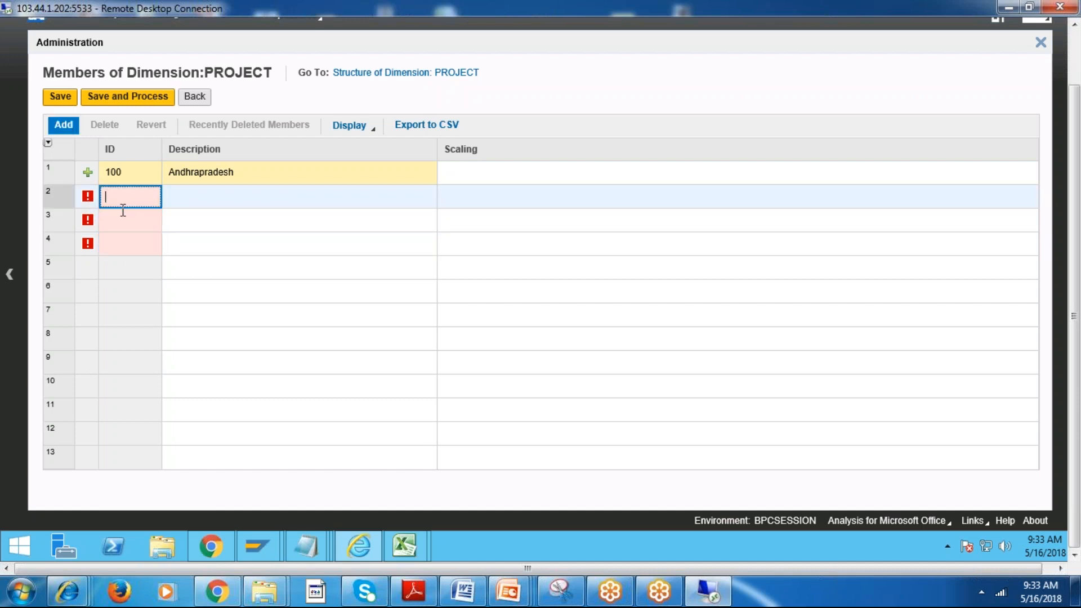
text(200)
key(Tab)
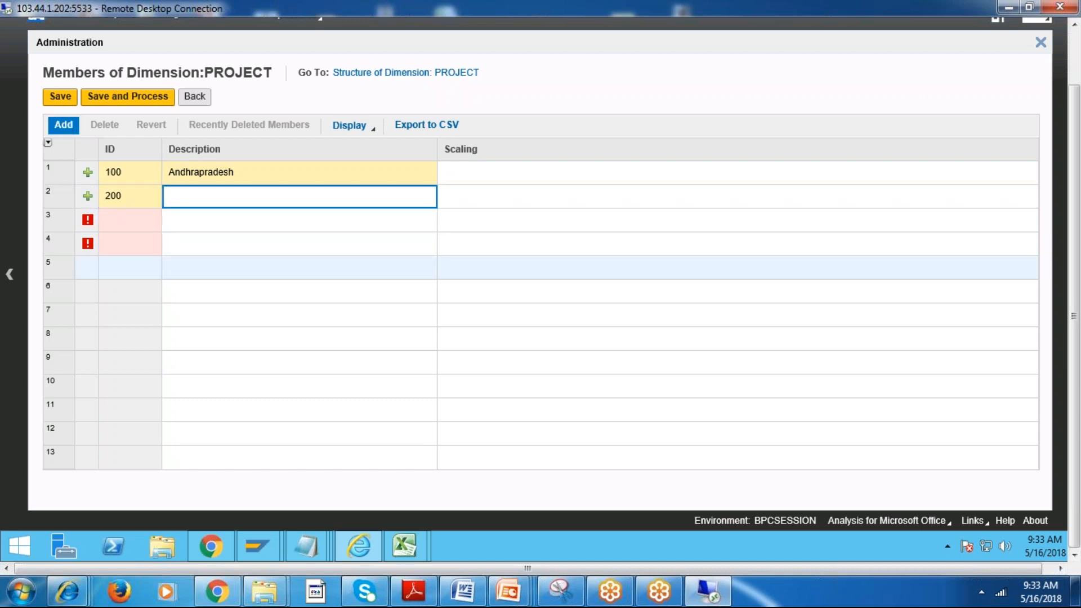
text(Karnataka)
Fill the next empty member row with the ID 300 and the description Telangana.
click(125, 221)
text(300)
key(Tab)
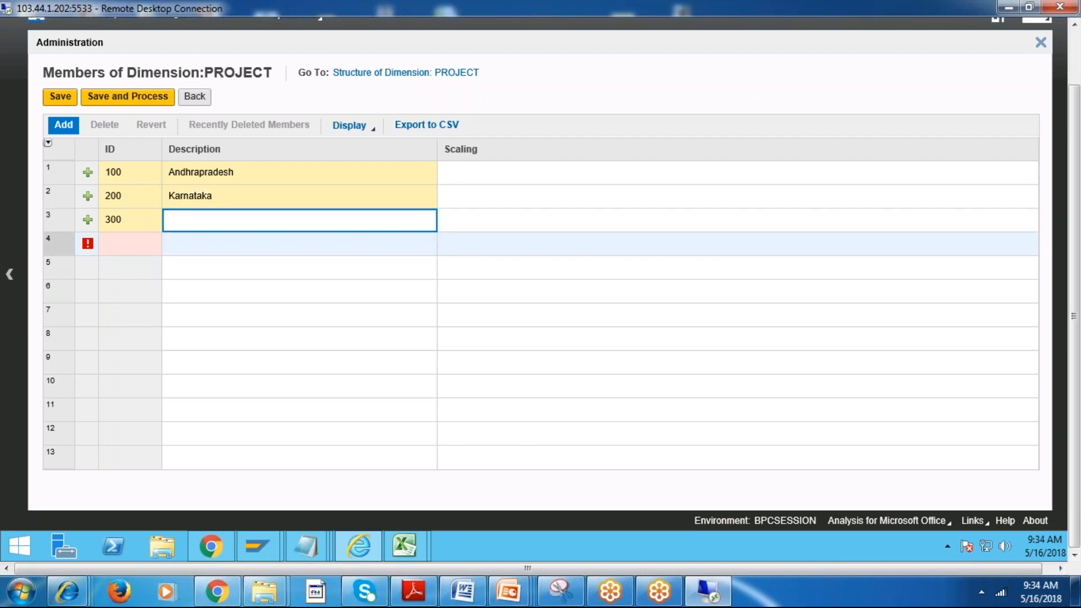
text(Telangana)
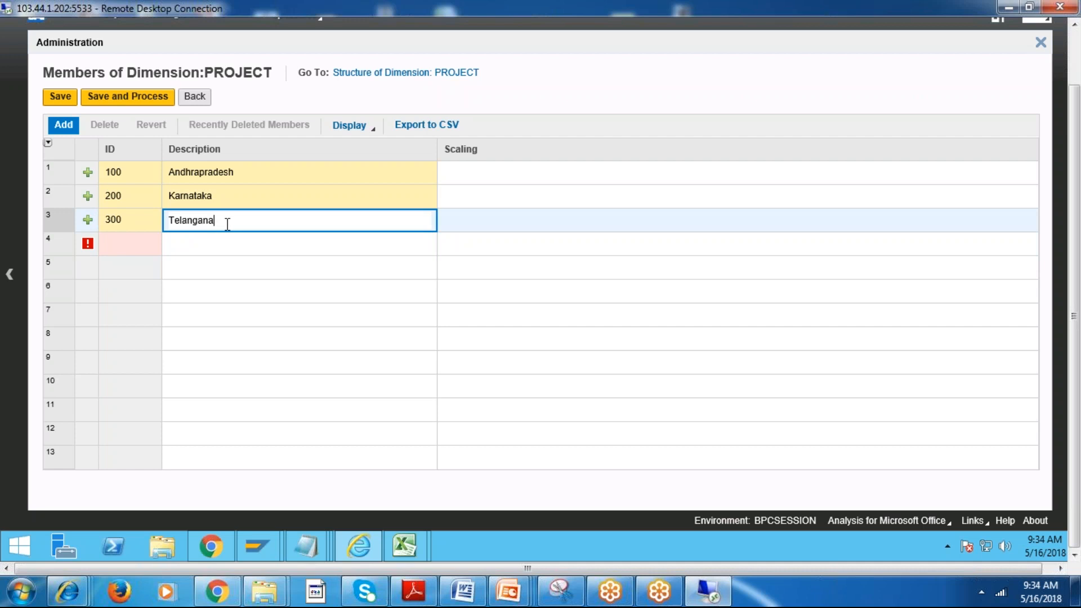
Fill the last empty member row with the ID 400 and the description Maharastra.
click(131, 244)
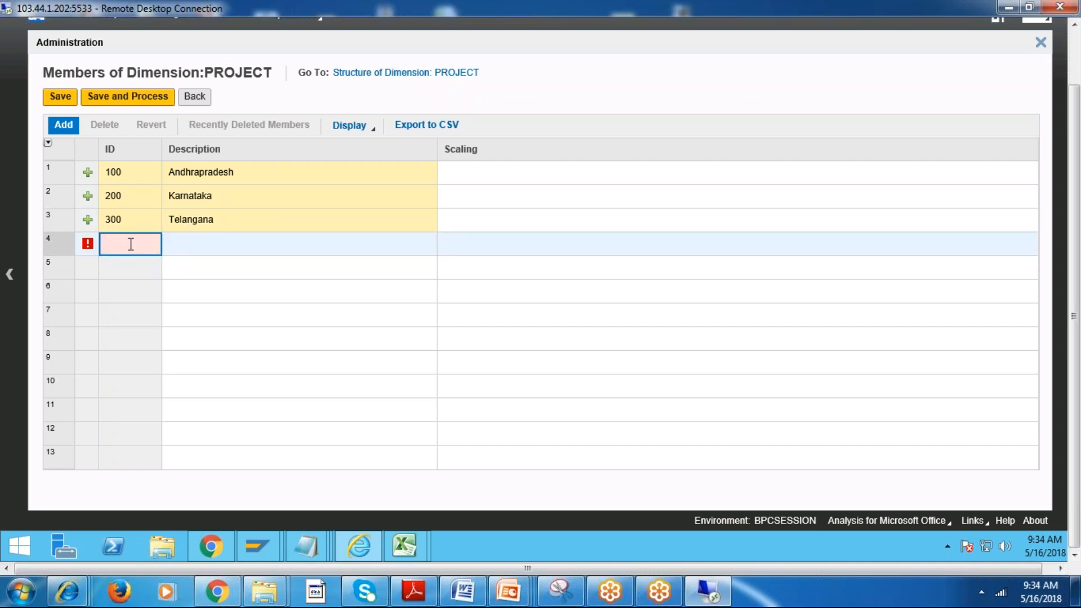
text(400)
key(Tab)
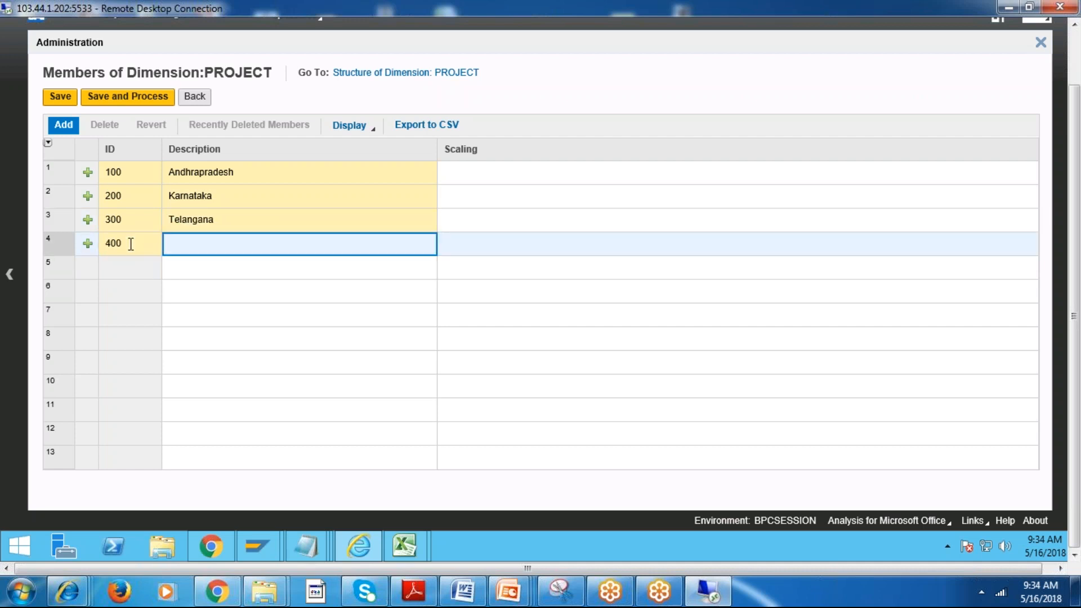
text(Maha)
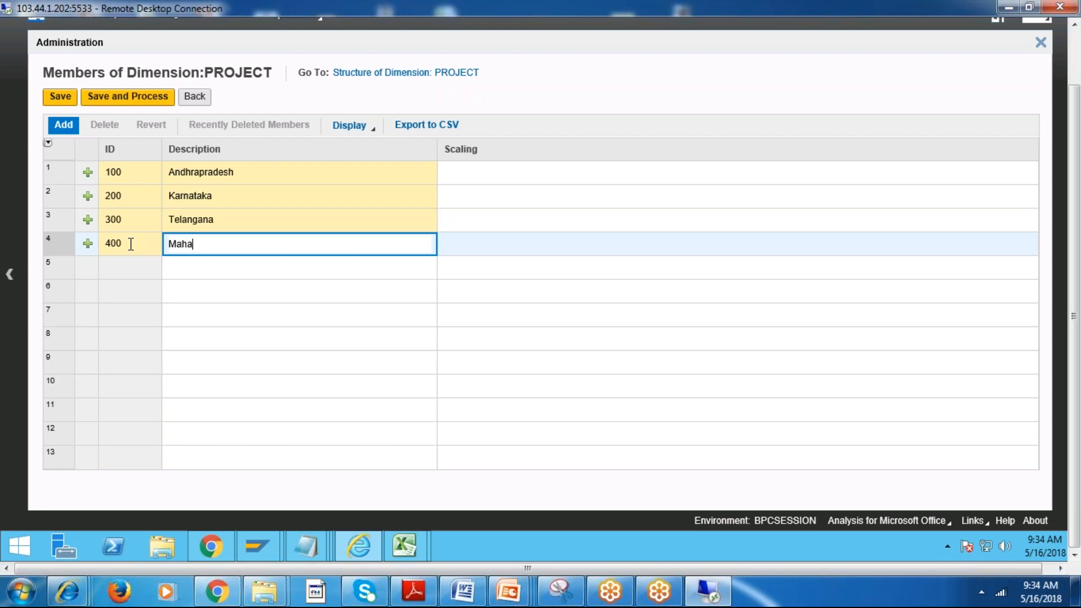
text(rastra)
click(514, 244)
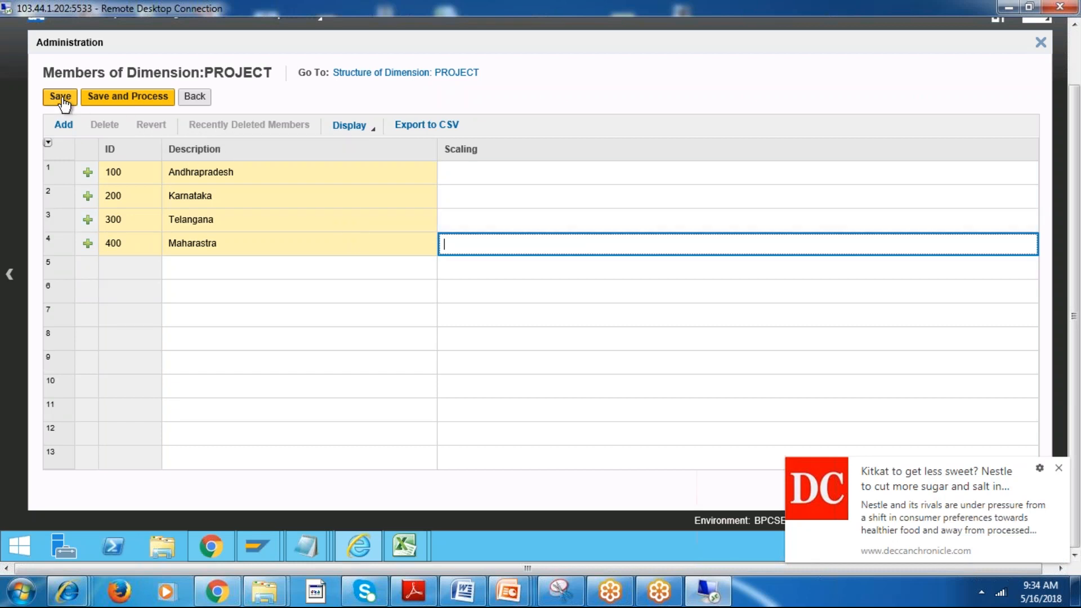
Save and process the new PROJECT members without taking the environment offline.
click(134, 102)
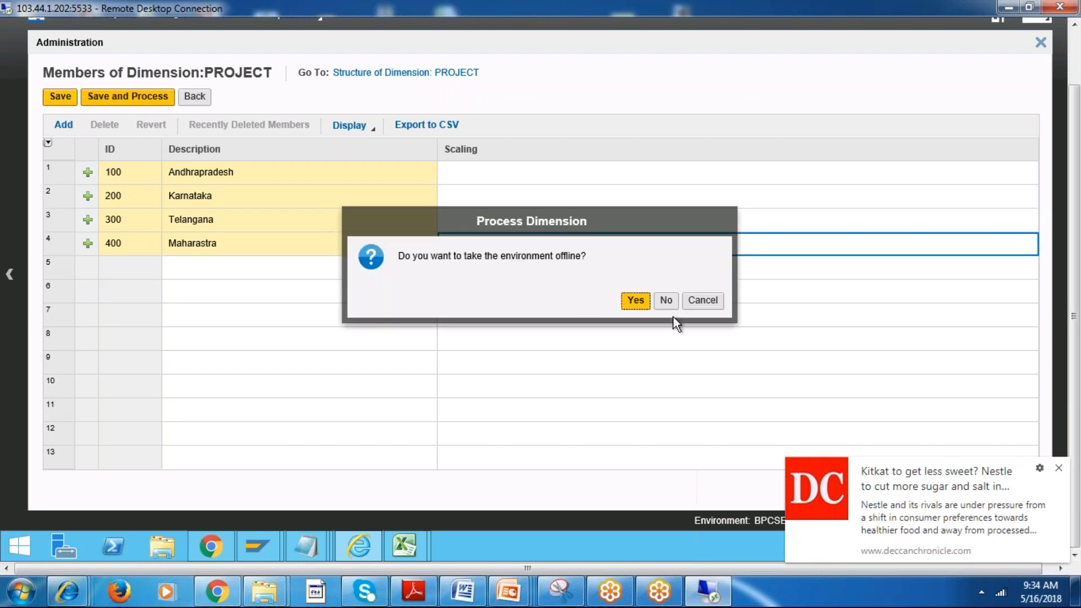
click(666, 302)
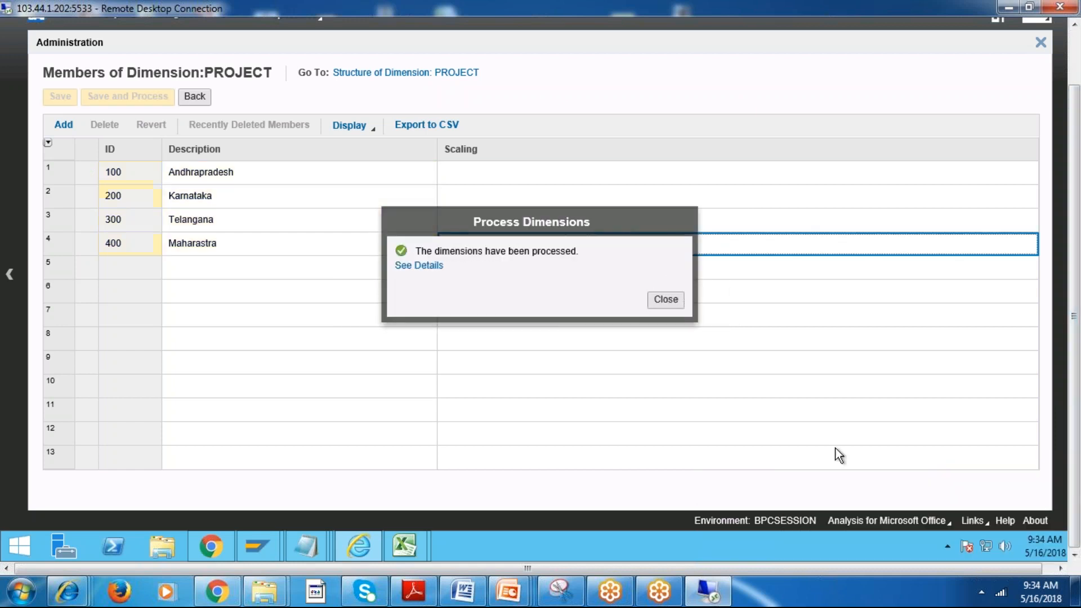
click(666, 300)
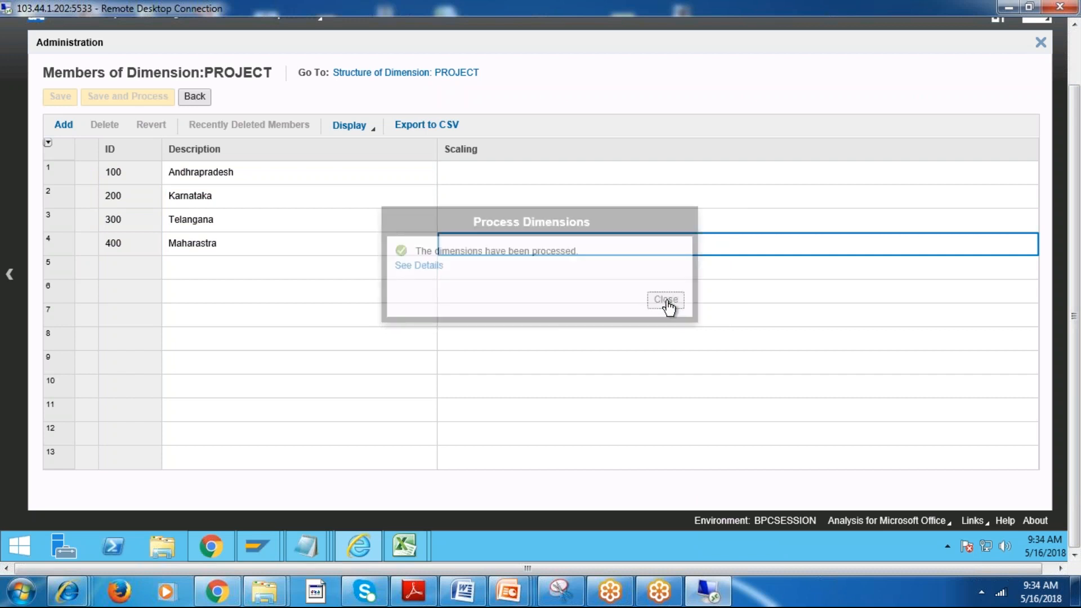
click(475, 172)
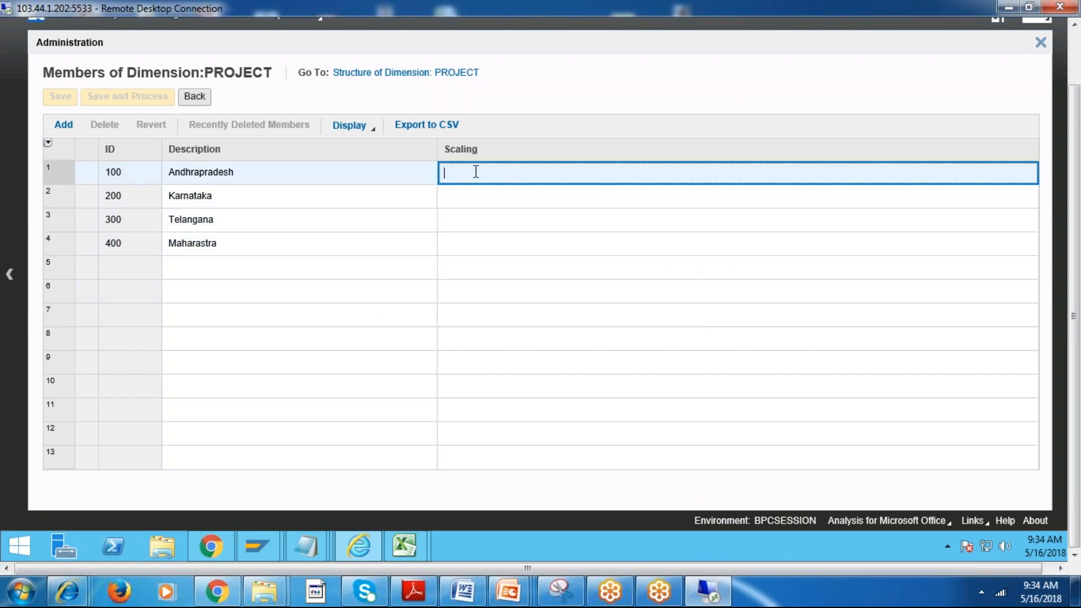
text(y)
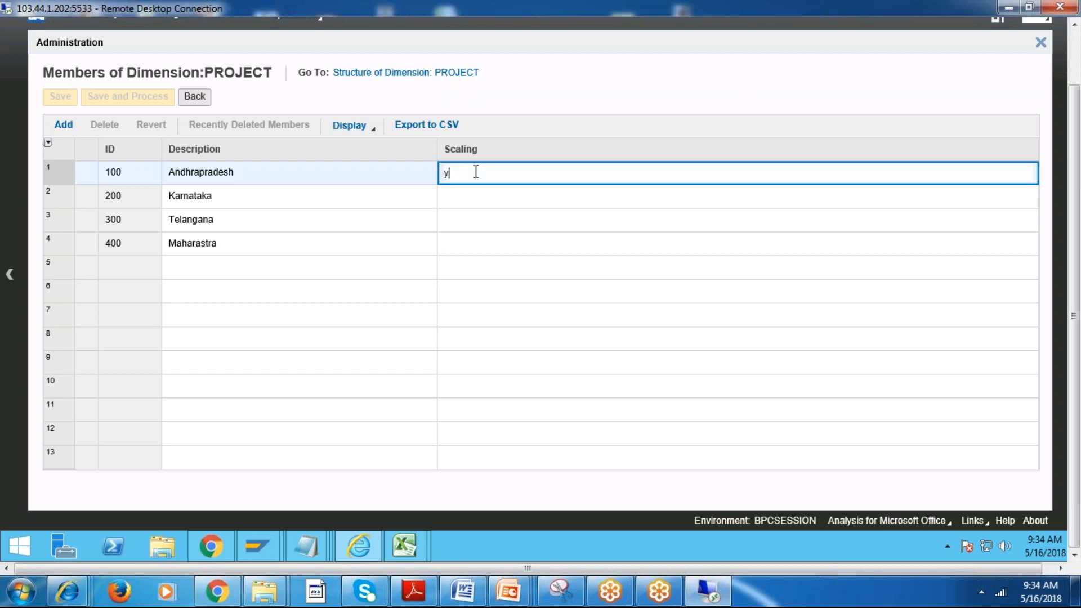
key(BackSpace)
key(Return)
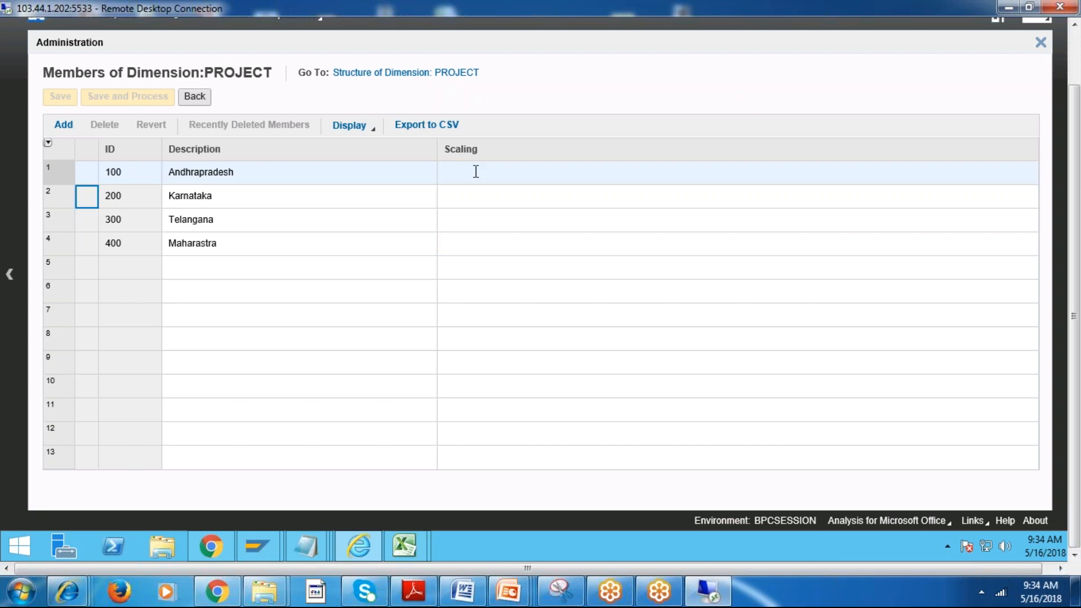
Set Scaling to Y for the members Andhrapradesh, Karnataka, Telangana and Maharastra.
click(476, 171)
text(y)
key(BackSpace)
text(Y)
click(467, 201)
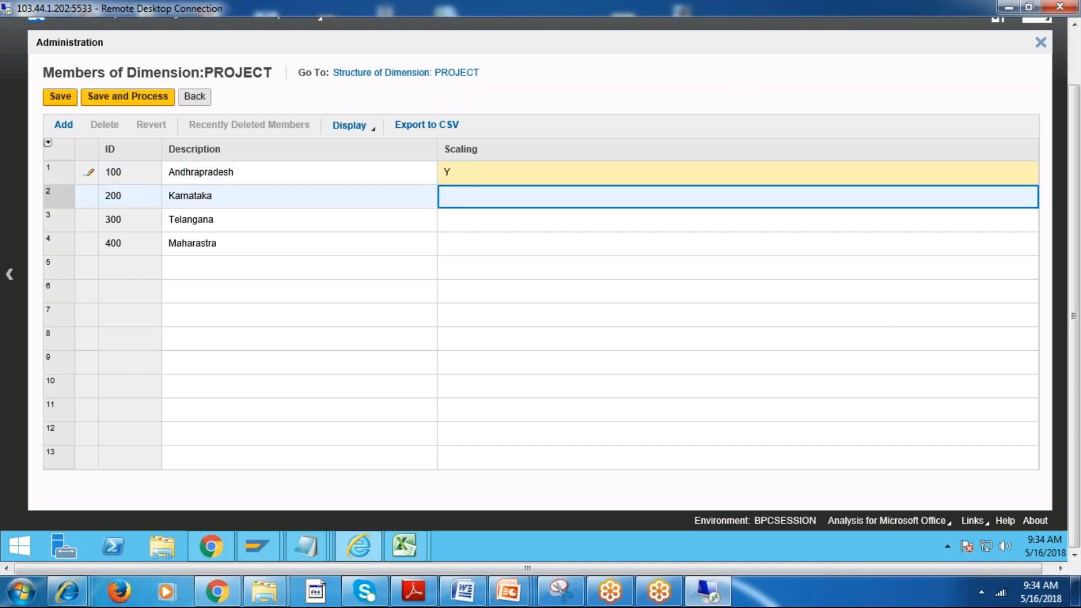
text(Y)
click(462, 220)
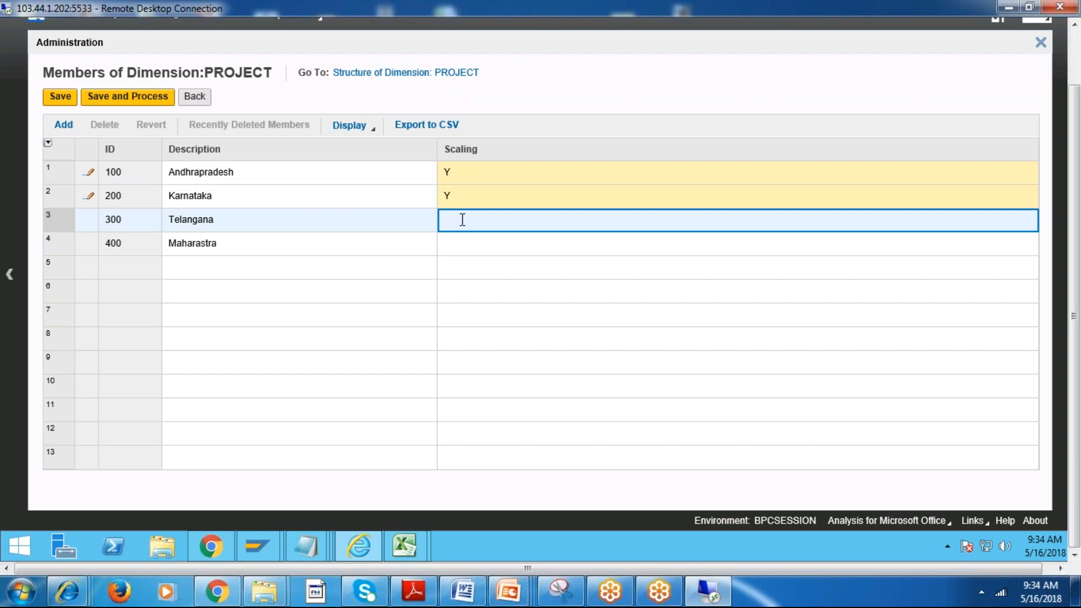
text(Y)
click(458, 243)
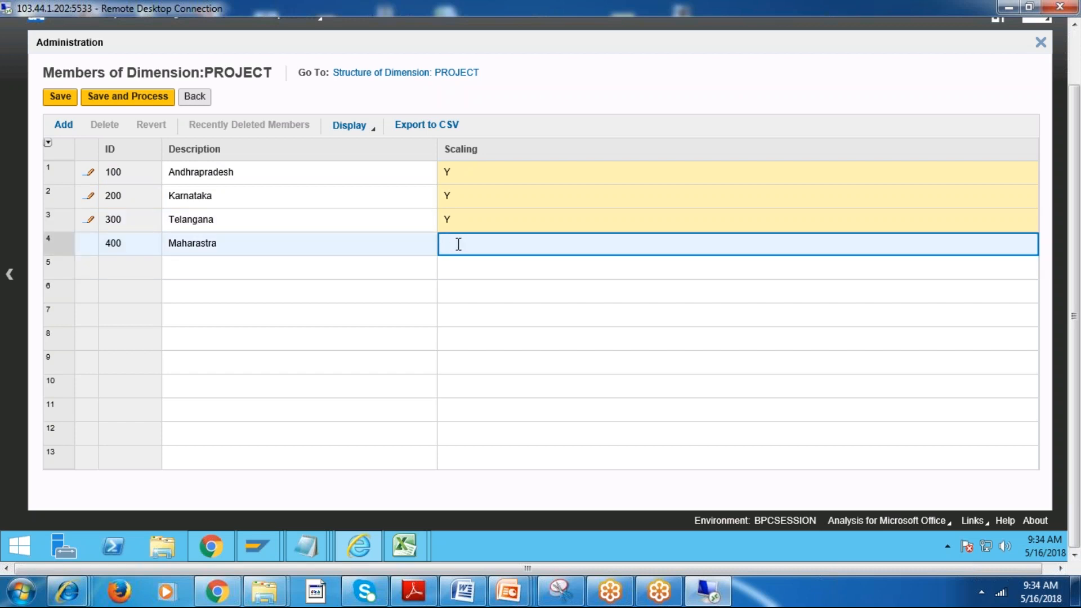
text(Y)
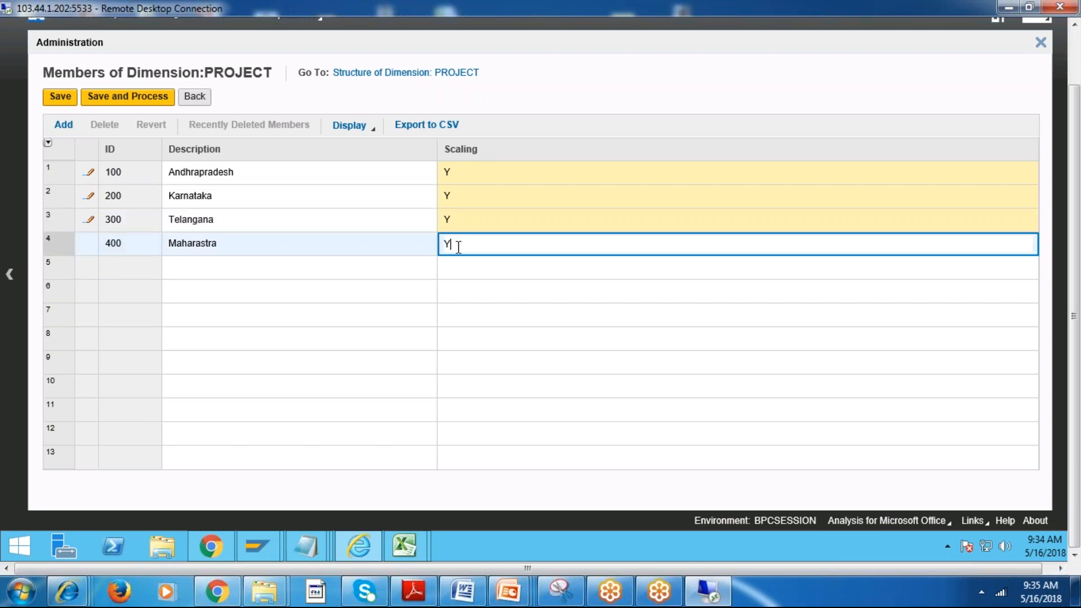
click(508, 297)
Save and process the scaling changes, keeping the environment online.
click(117, 99)
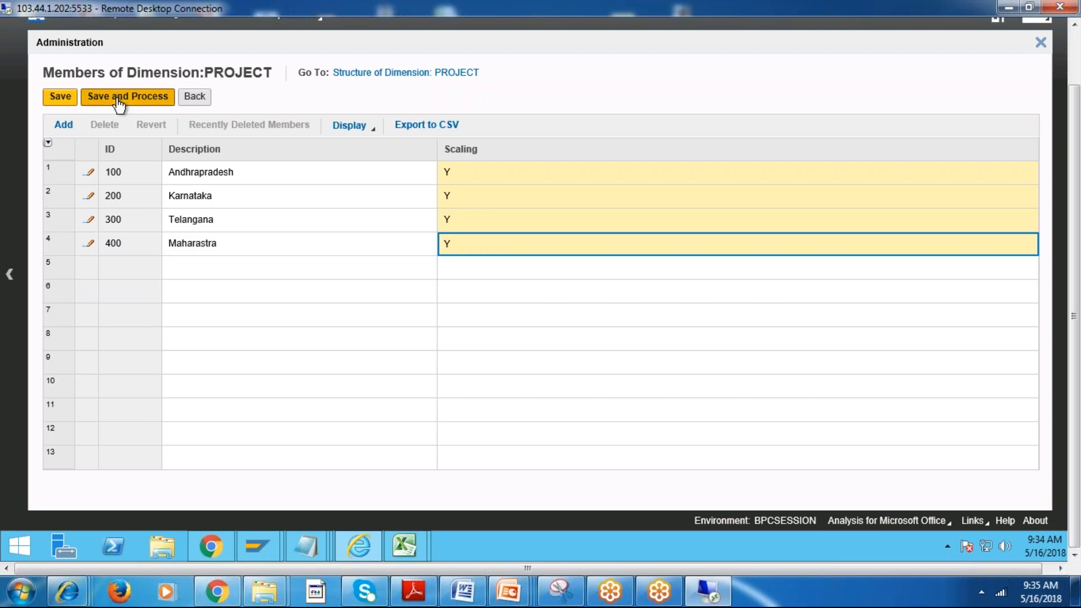
click(674, 302)
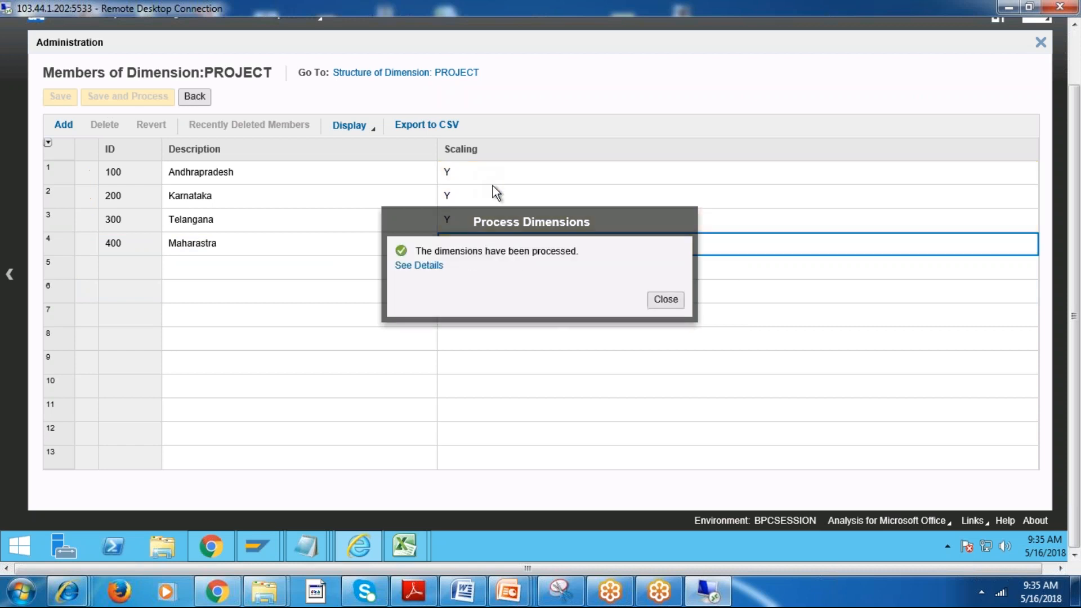
click(667, 300)
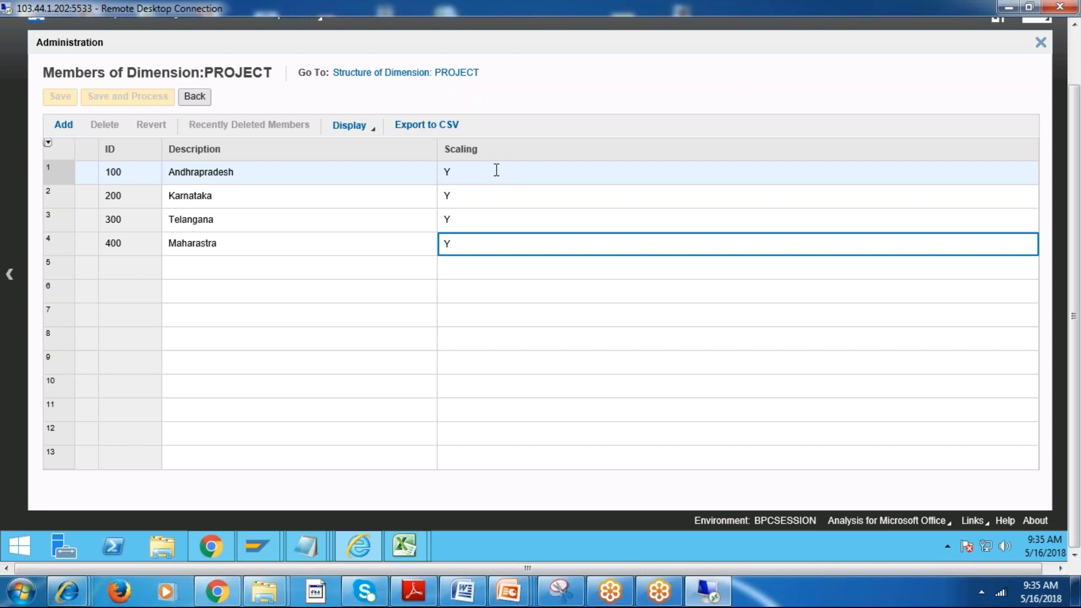
Review the Scaling and Description entries of the four PROJECT members and return to the Dimensions list.
click(476, 173)
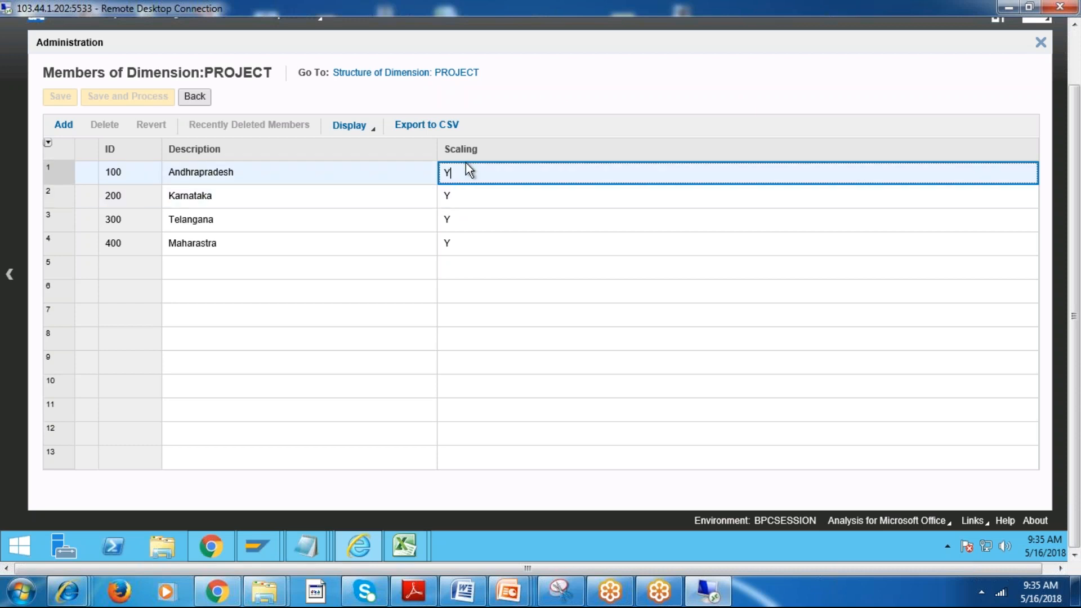
click(468, 197)
click(468, 220)
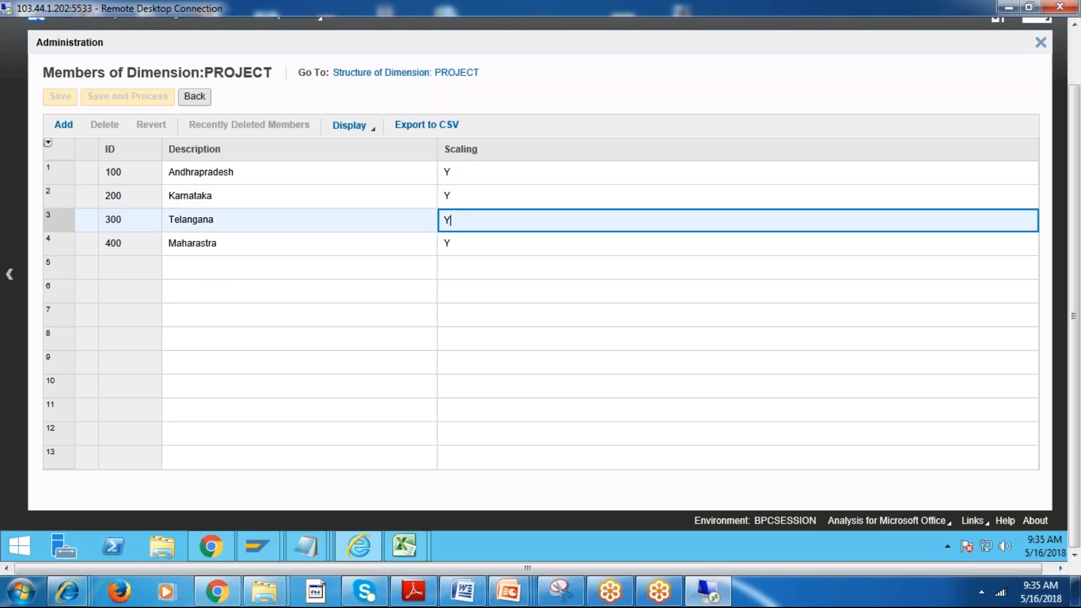
click(473, 244)
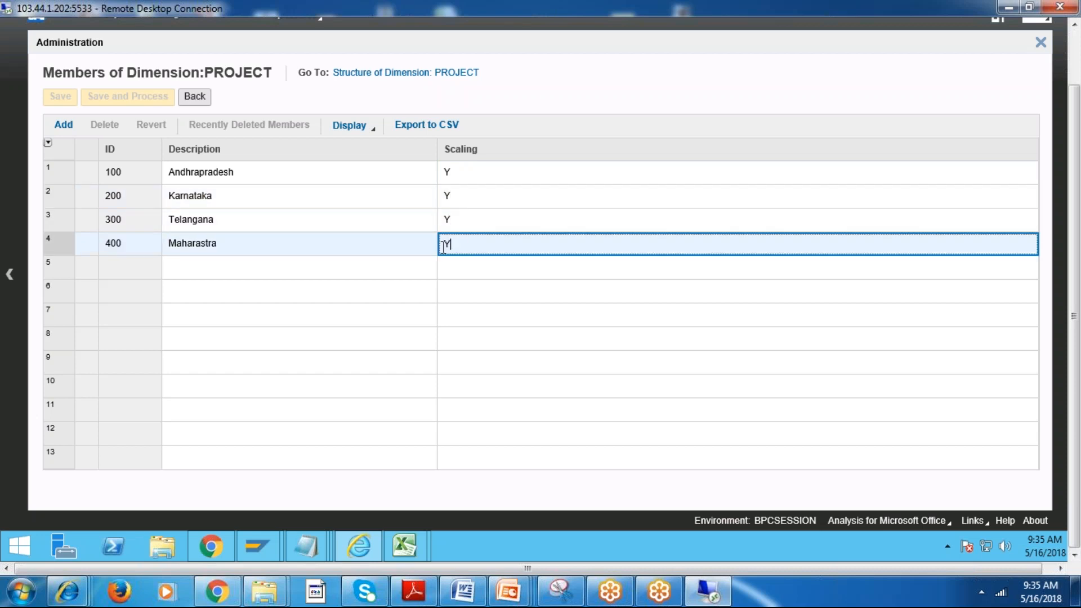
click(349, 243)
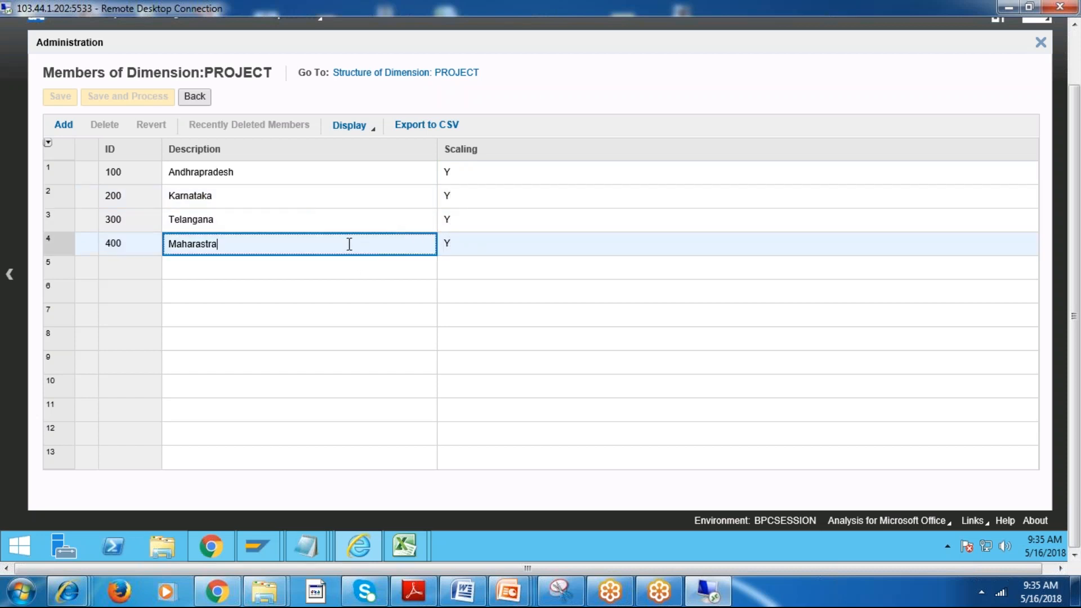
click(402, 219)
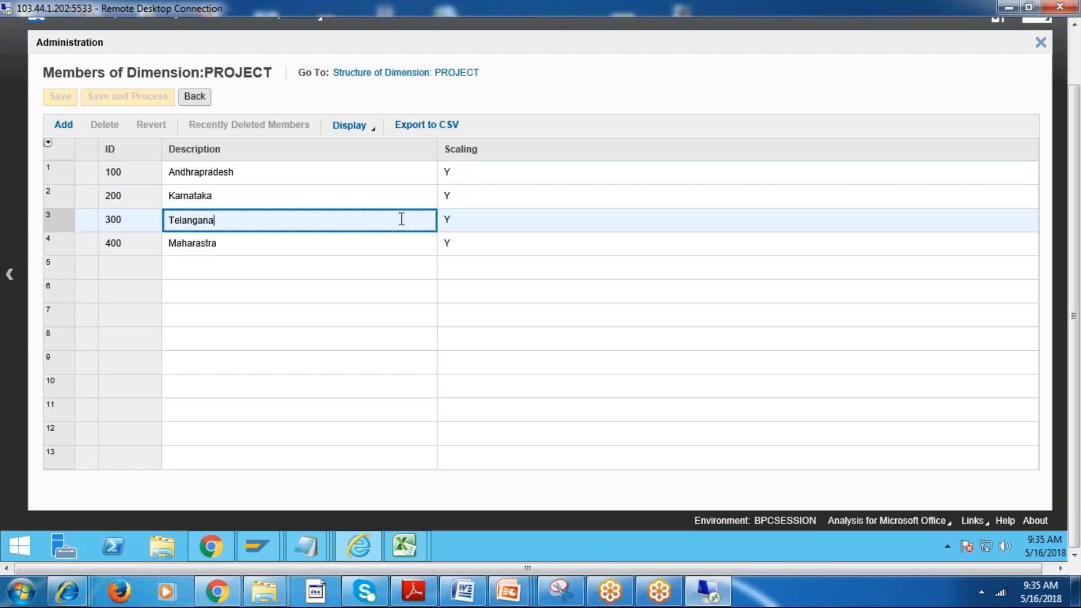
click(392, 199)
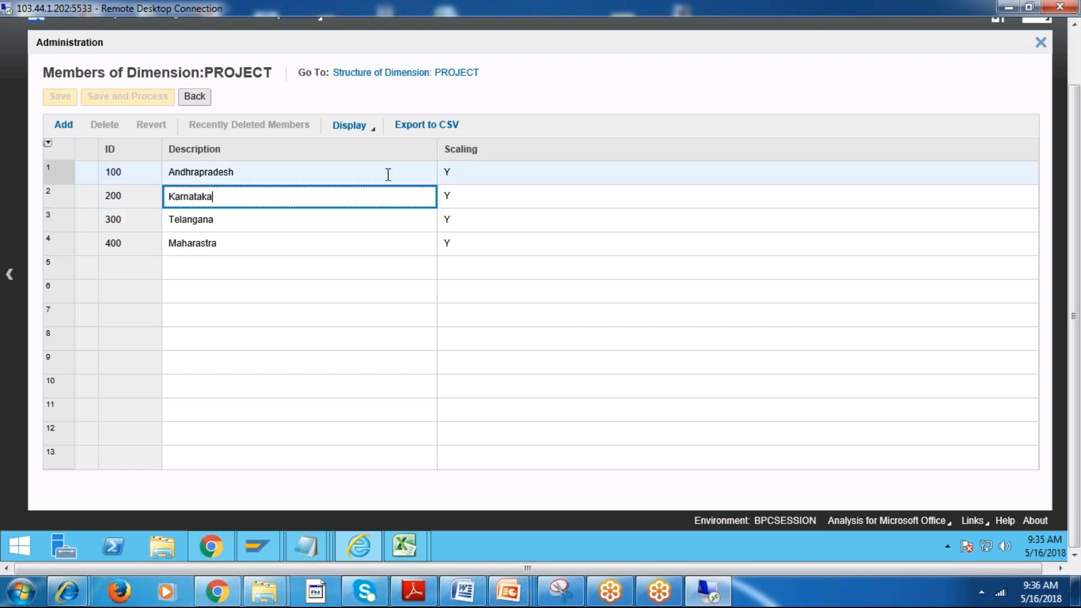
click(388, 174)
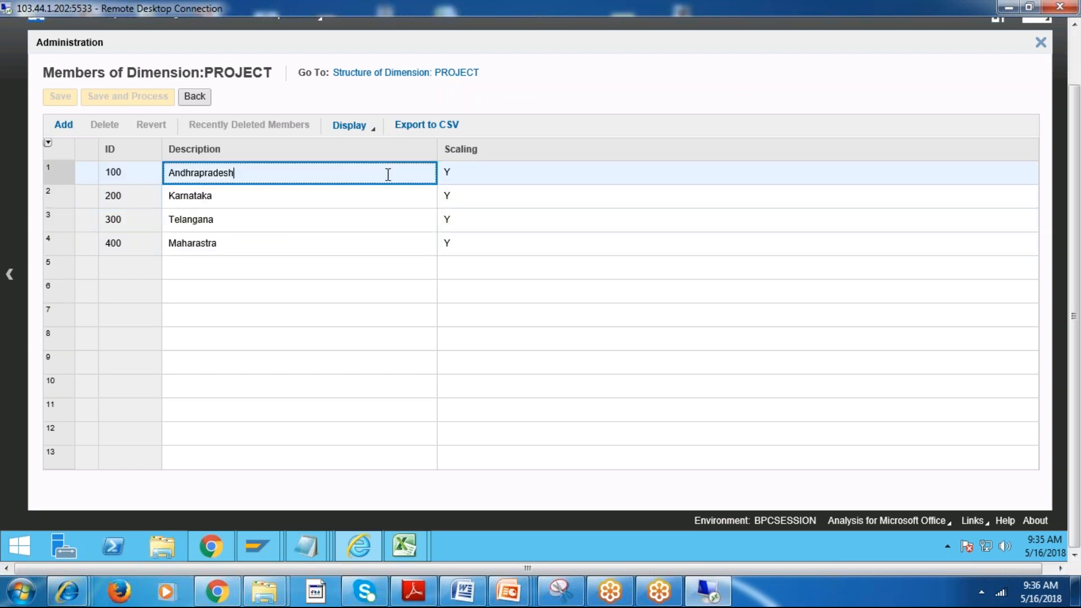
click(498, 169)
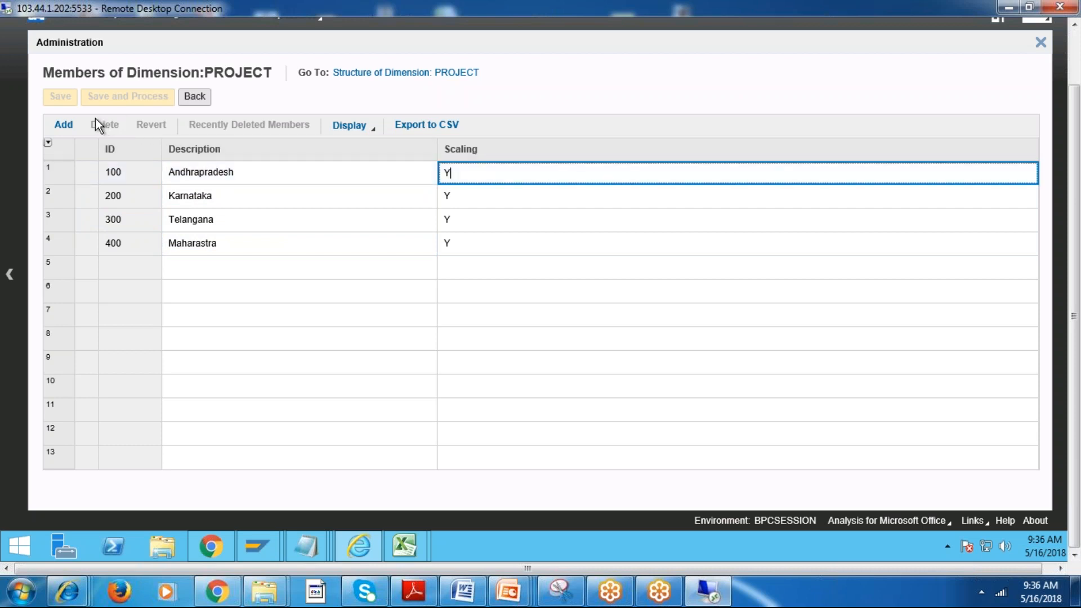
click(195, 96)
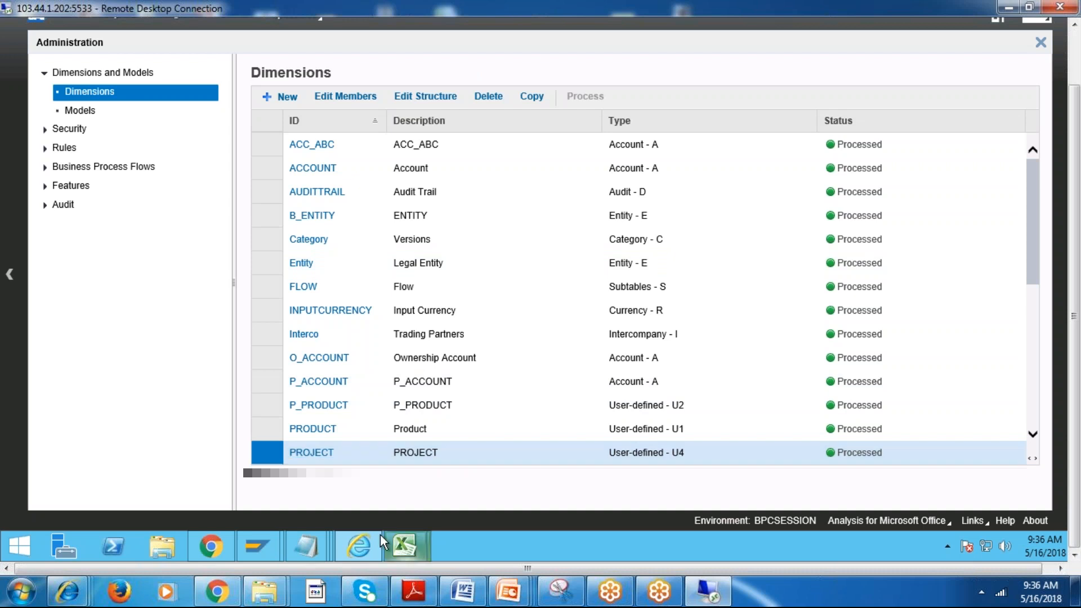
Switch to PowerPoint and bring up the Presentation3 file at its blank sixth slide.
mouse_move(404, 547)
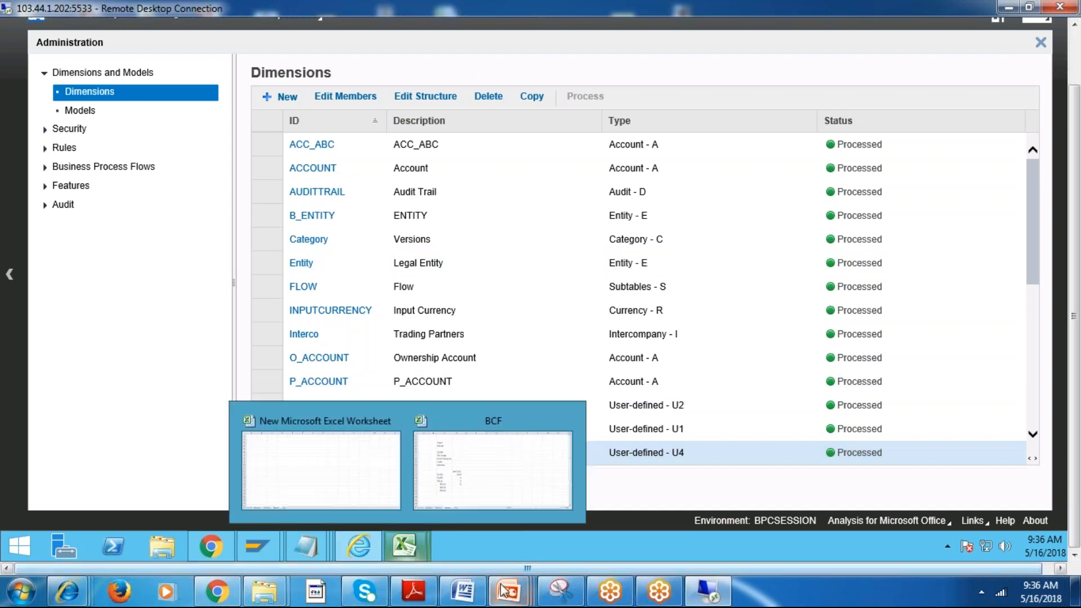
click(490, 463)
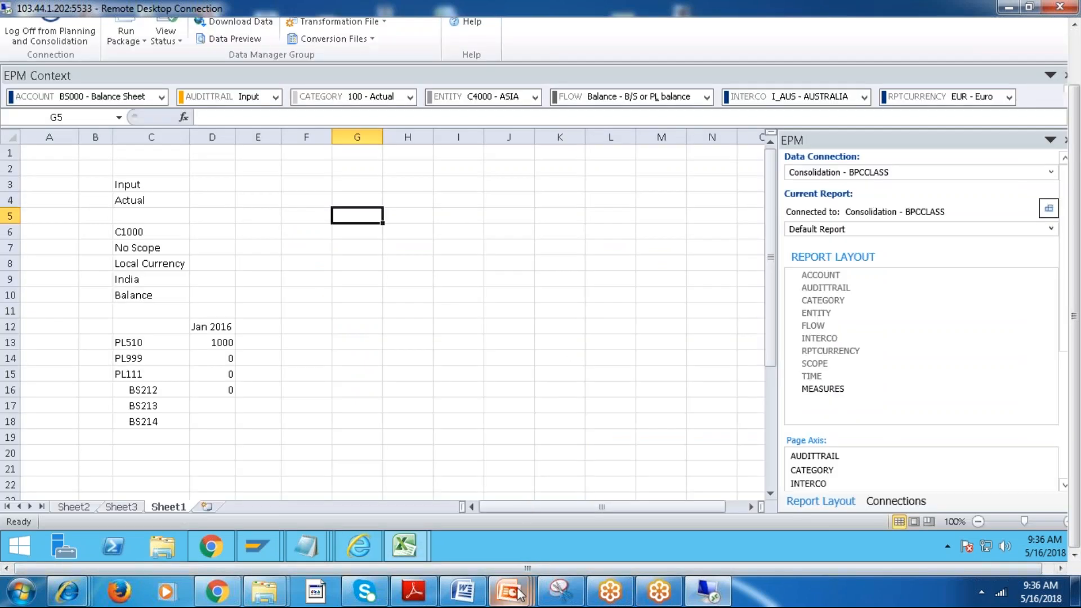
mouse_move(508, 591)
click(903, 518)
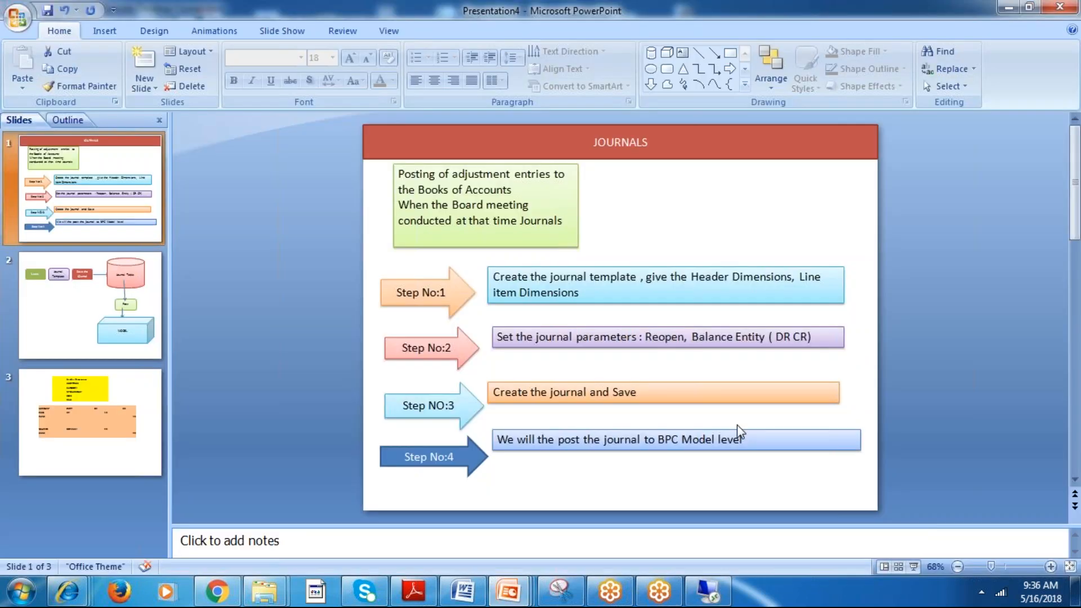
mouse_move(509, 591)
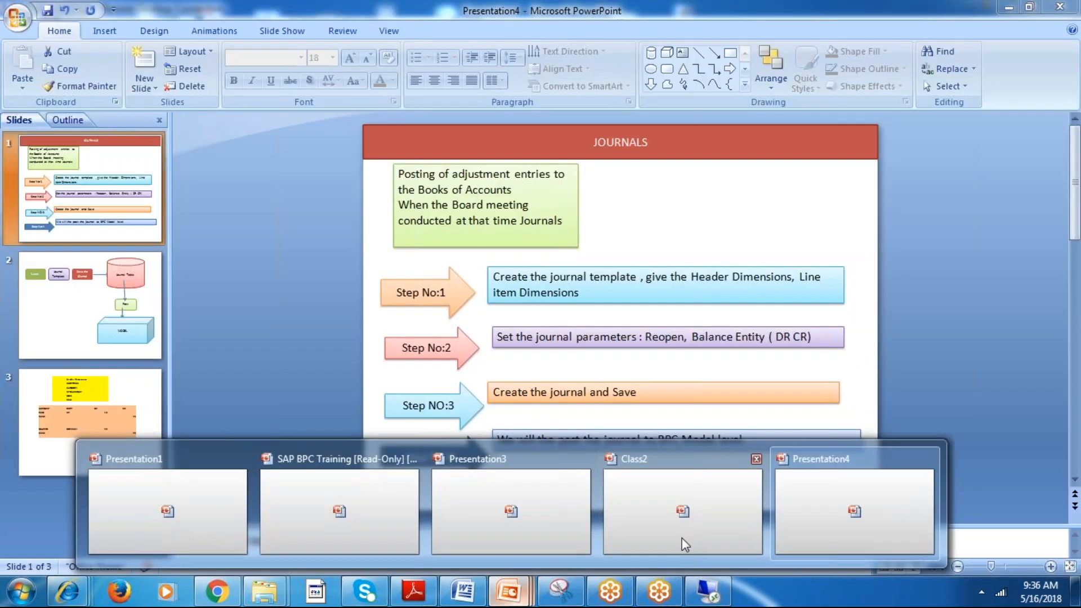
click(687, 542)
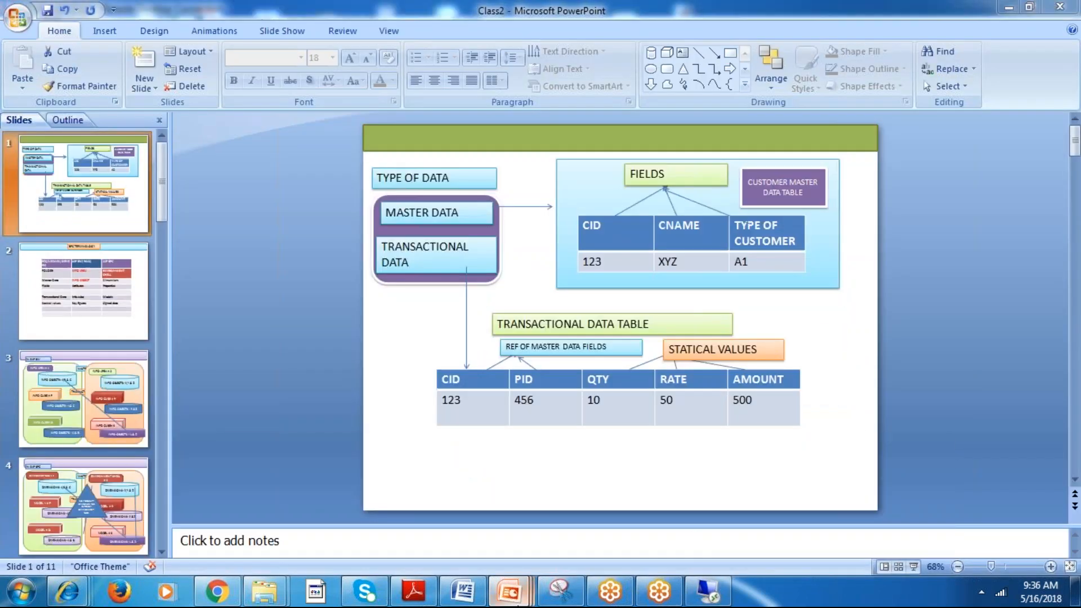
click(507, 515)
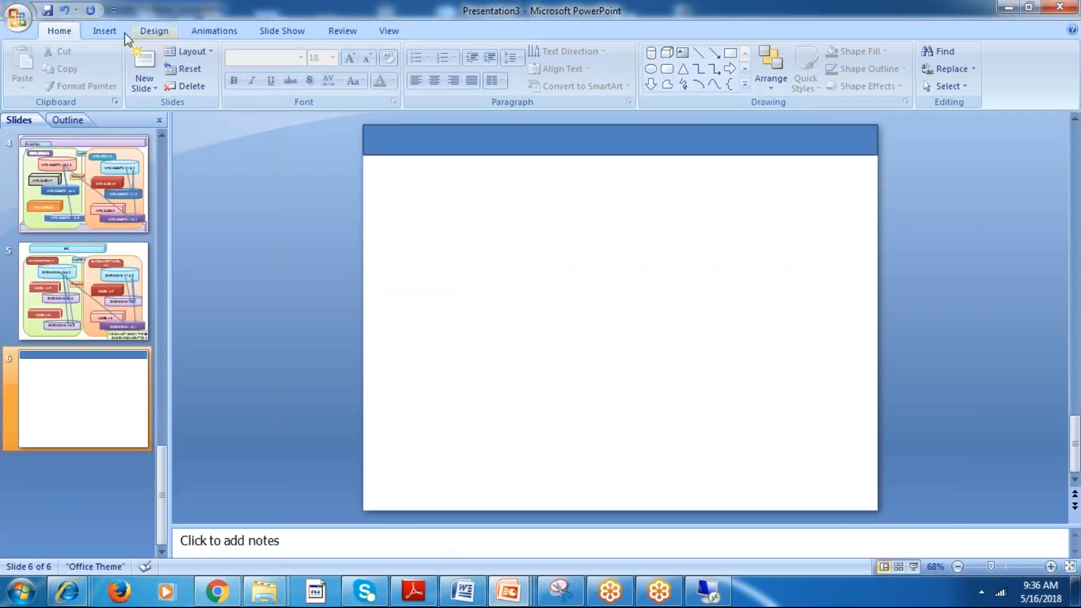
Start inserting a table on the blank sixth slide.
click(107, 31)
click(22, 85)
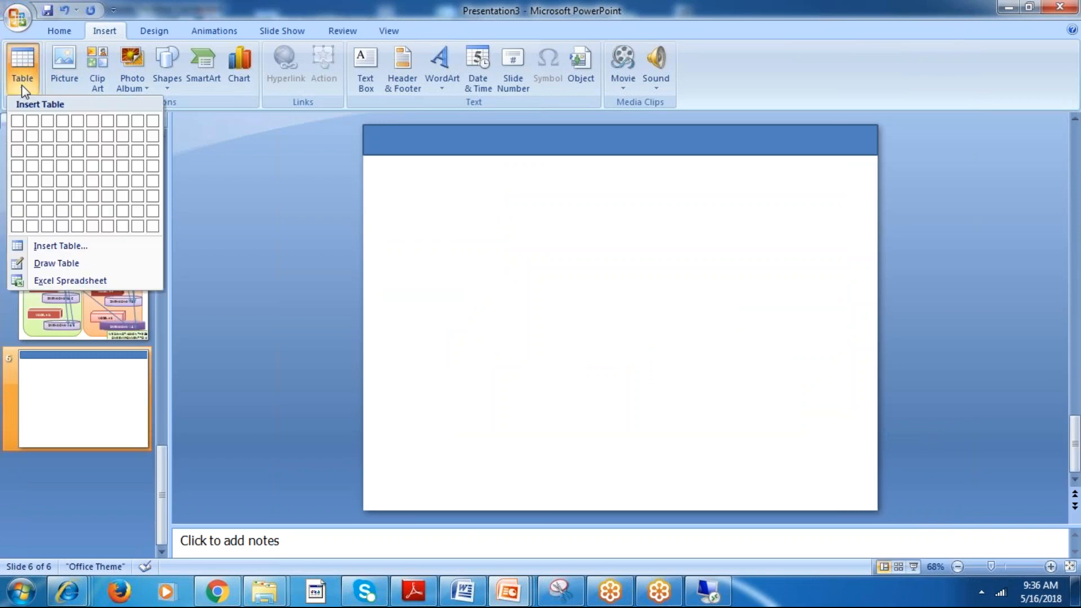
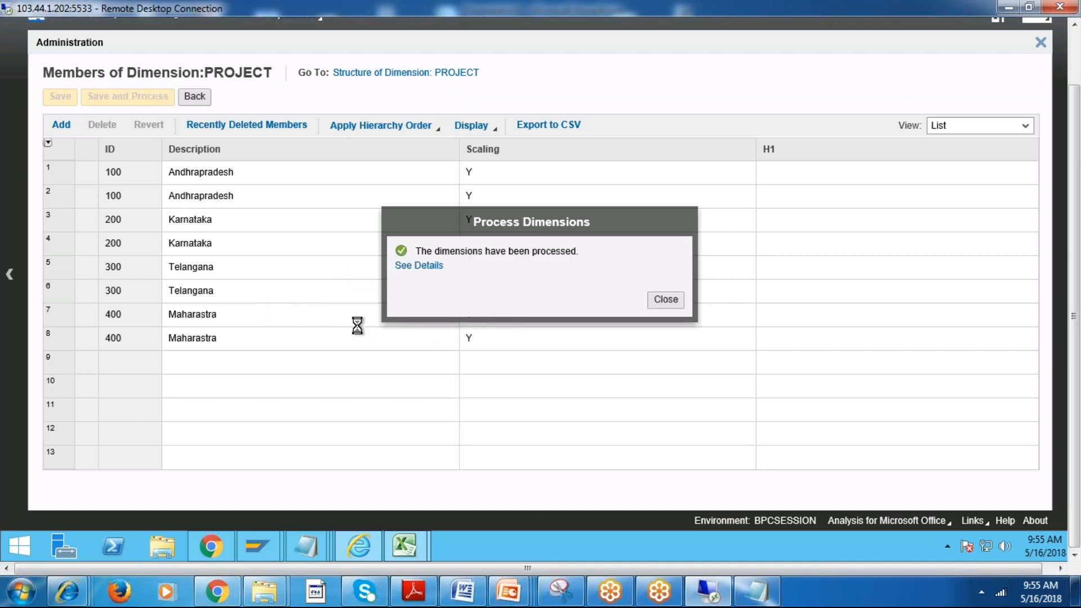
Dismiss the processing message and delete the duplicate rows of members 100, 200, 300 and 400 in the PROJECT dimension.
click(665, 299)
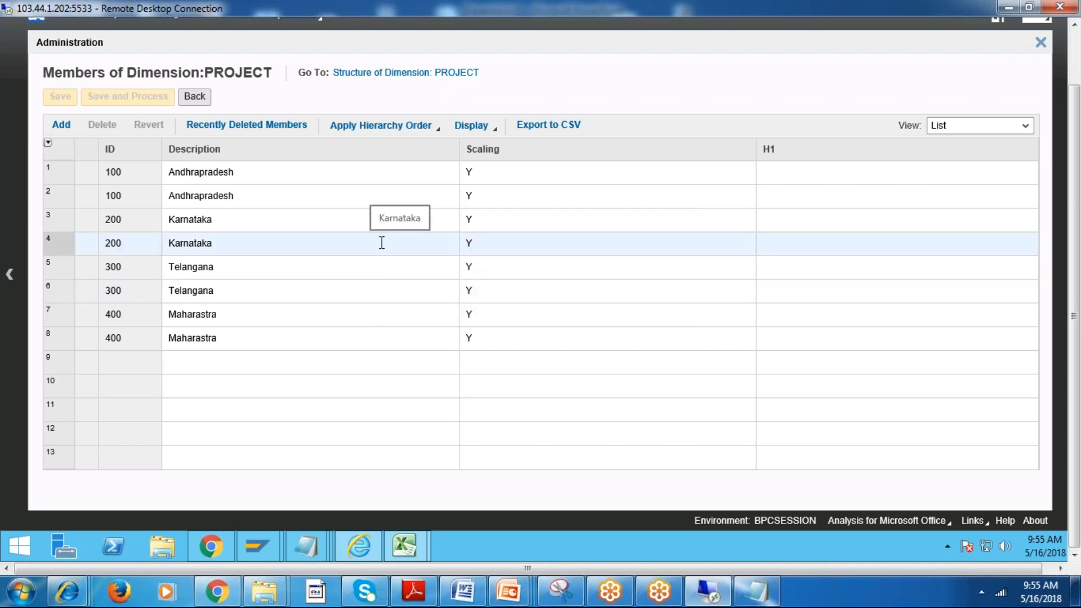
click(59, 169)
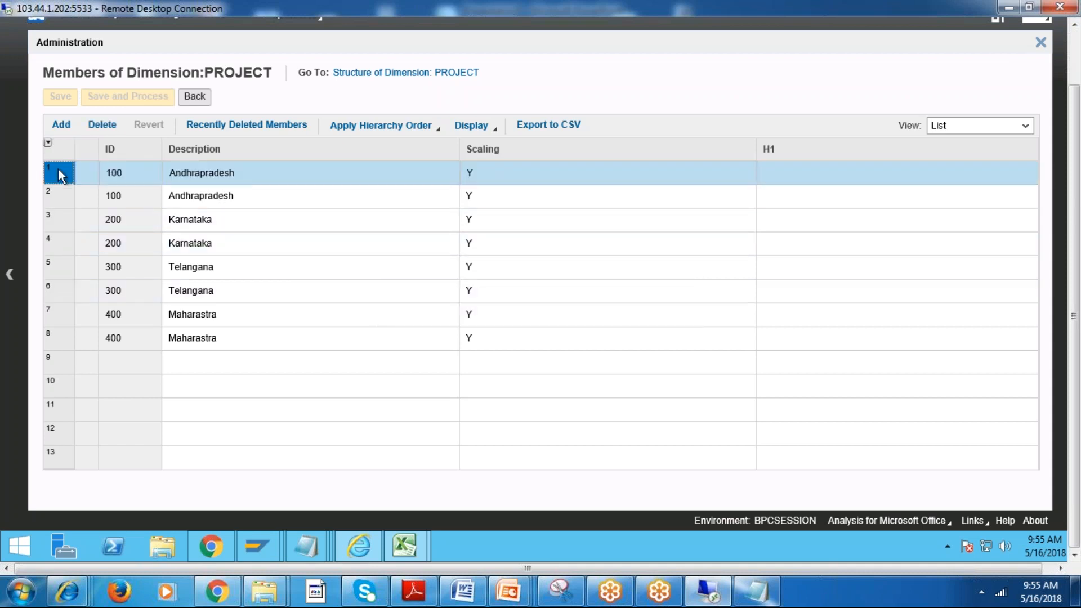
click(102, 124)
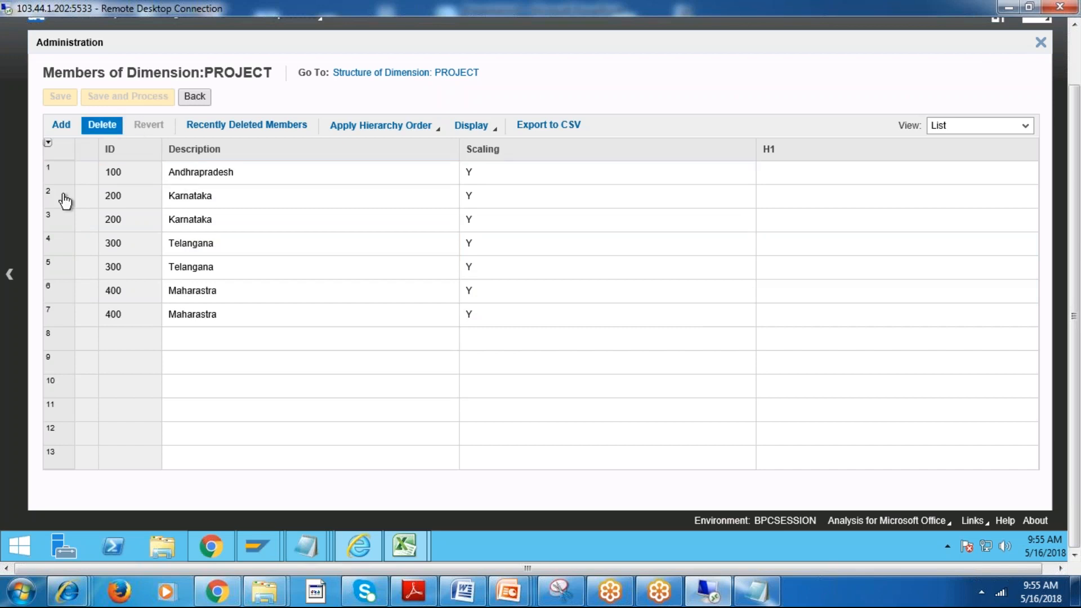
click(103, 188)
click(102, 124)
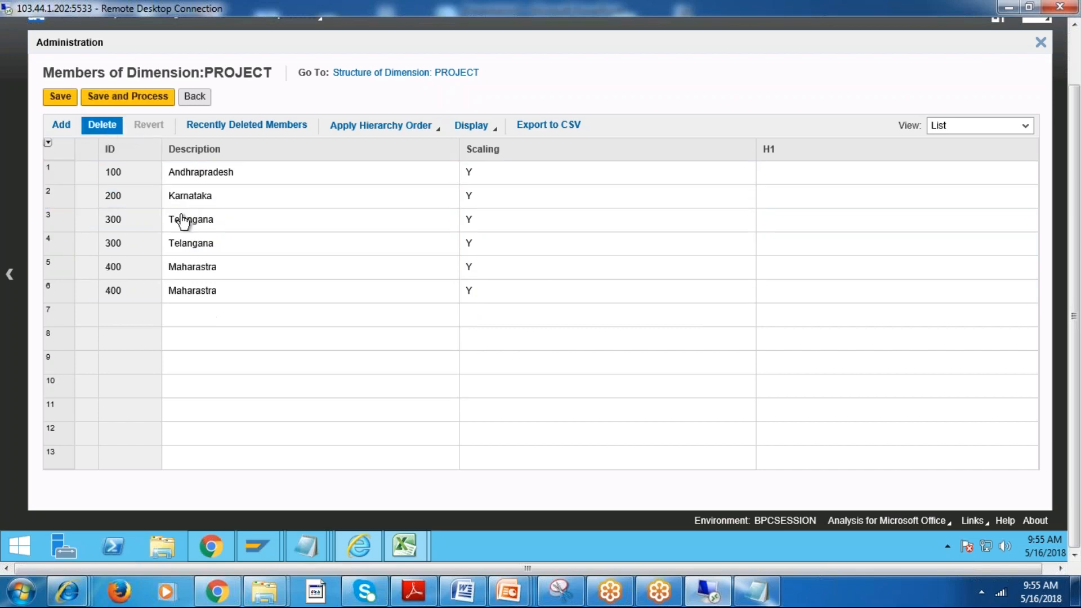
click(59, 218)
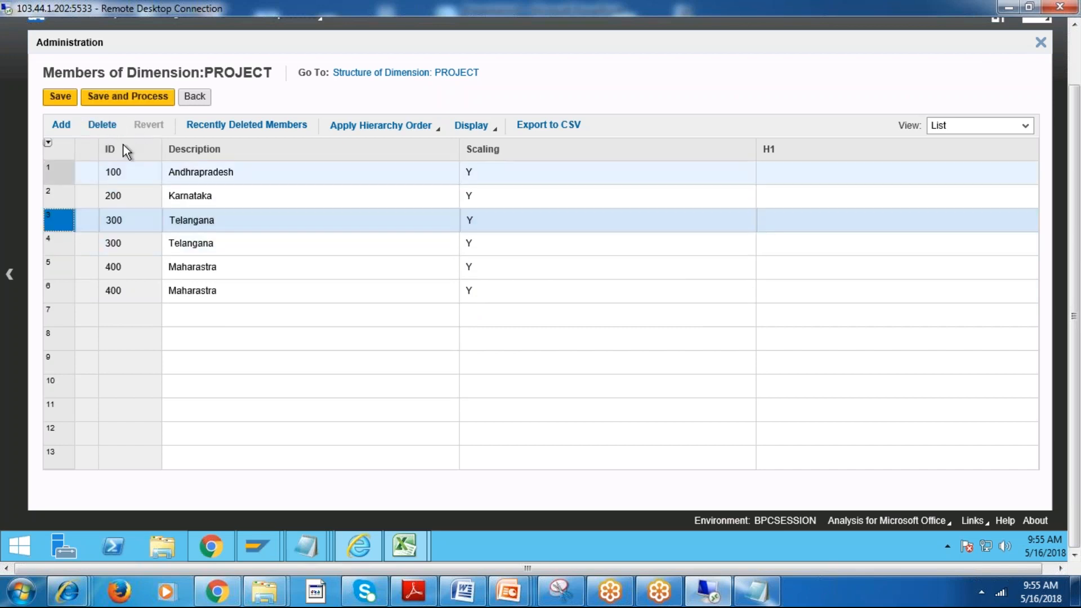
click(104, 126)
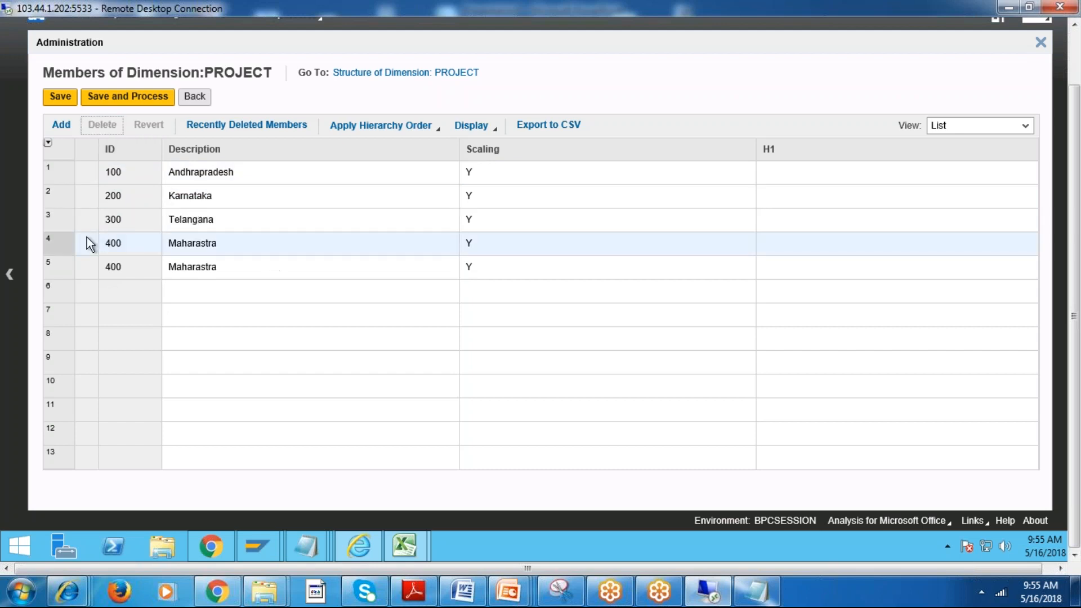
click(63, 246)
click(101, 124)
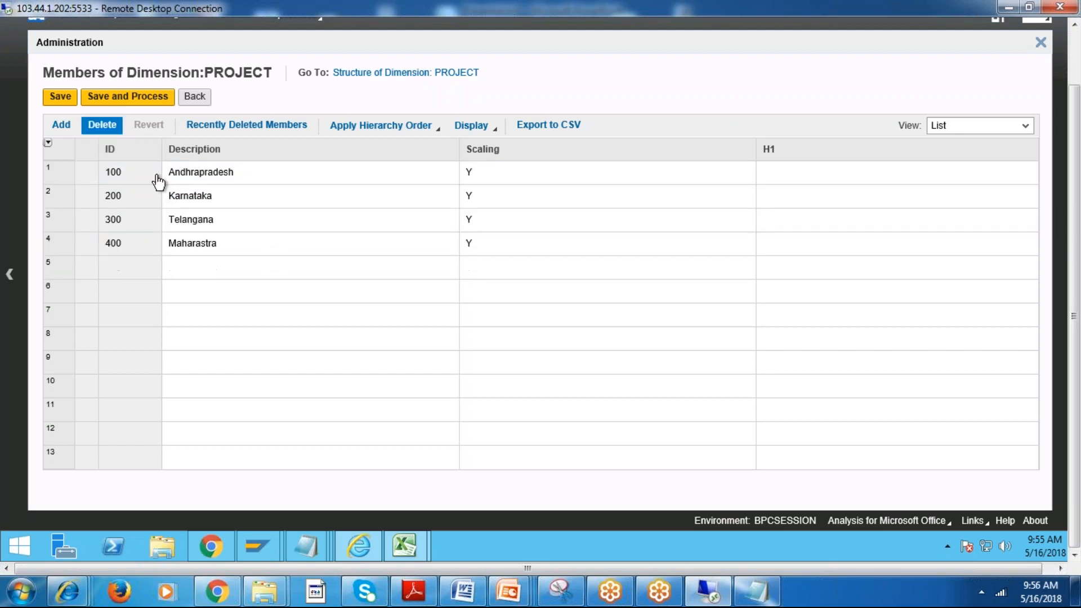
Try to save and process the cleaned-up PROJECT members with the environment kept online, and check the error details.
click(371, 292)
click(116, 100)
click(666, 300)
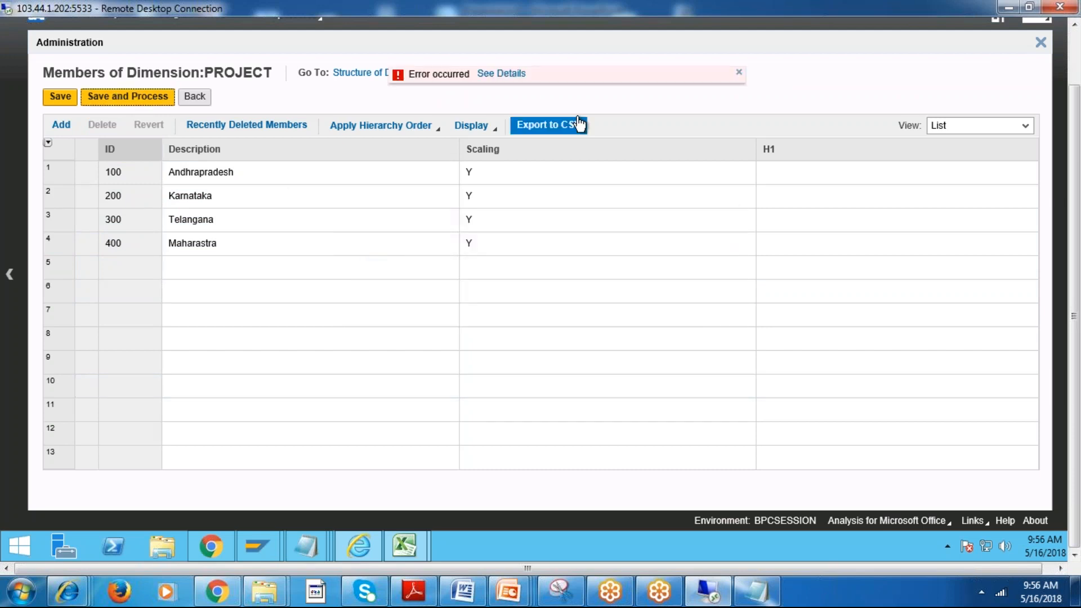
click(501, 73)
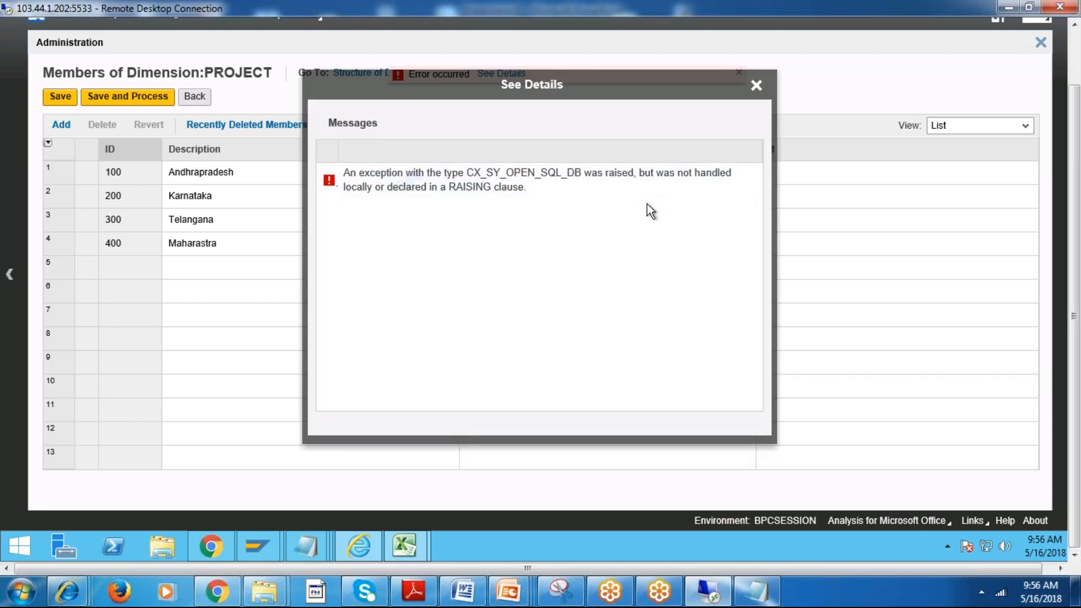
click(756, 85)
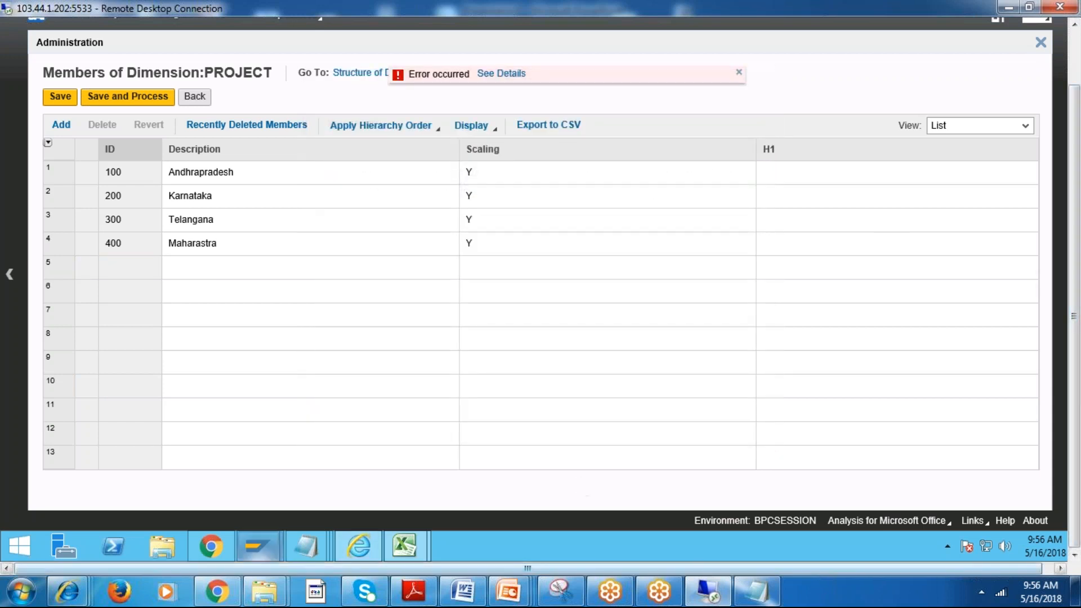
Switch to SAP GUI, leave the PROJECT master data output for the Data Warehousing Workbench, and return to the BPC member list.
mouse_move(258, 546)
click(345, 464)
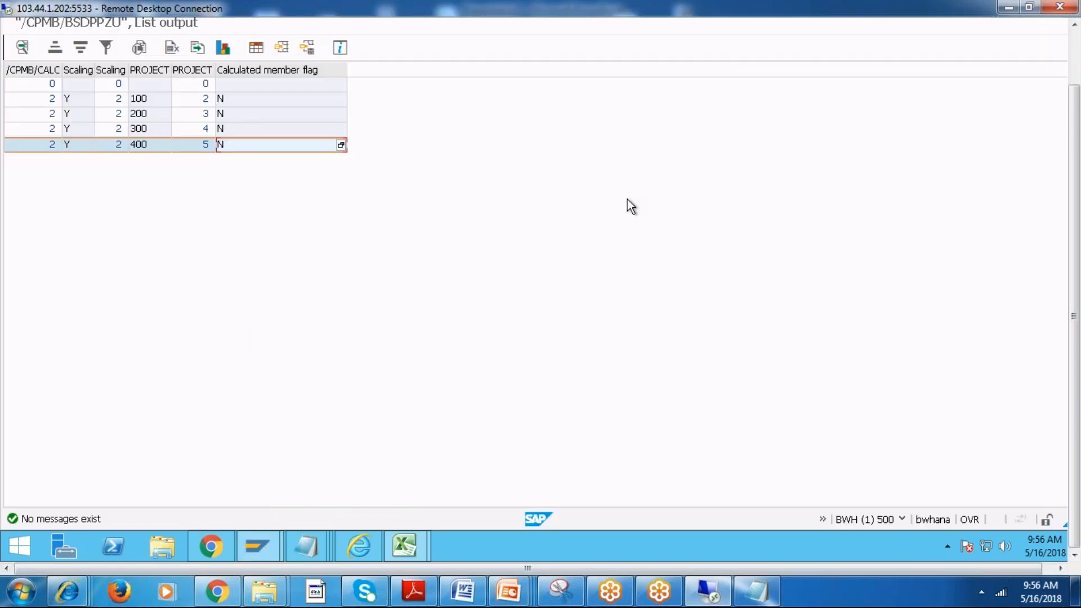
drag(1075, 149, 1074, 85)
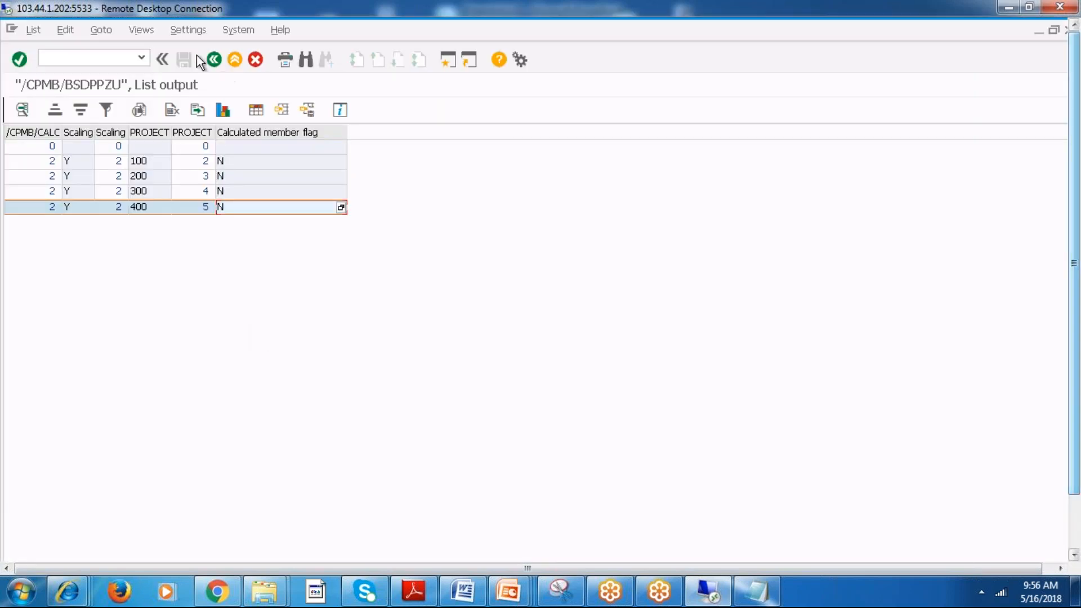
click(214, 60)
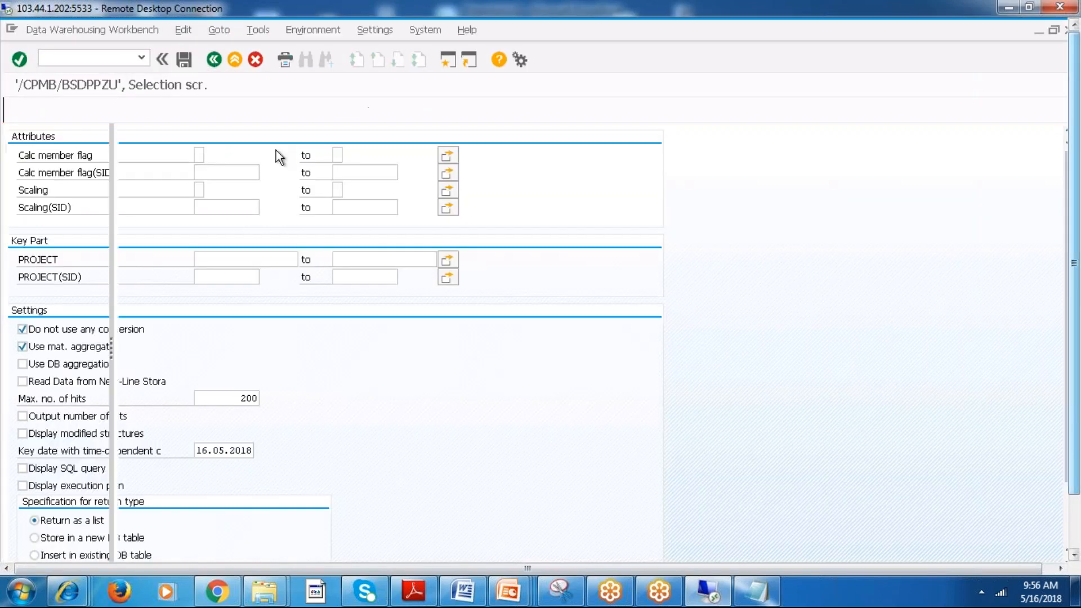
drag(1074, 298, 1072, 386)
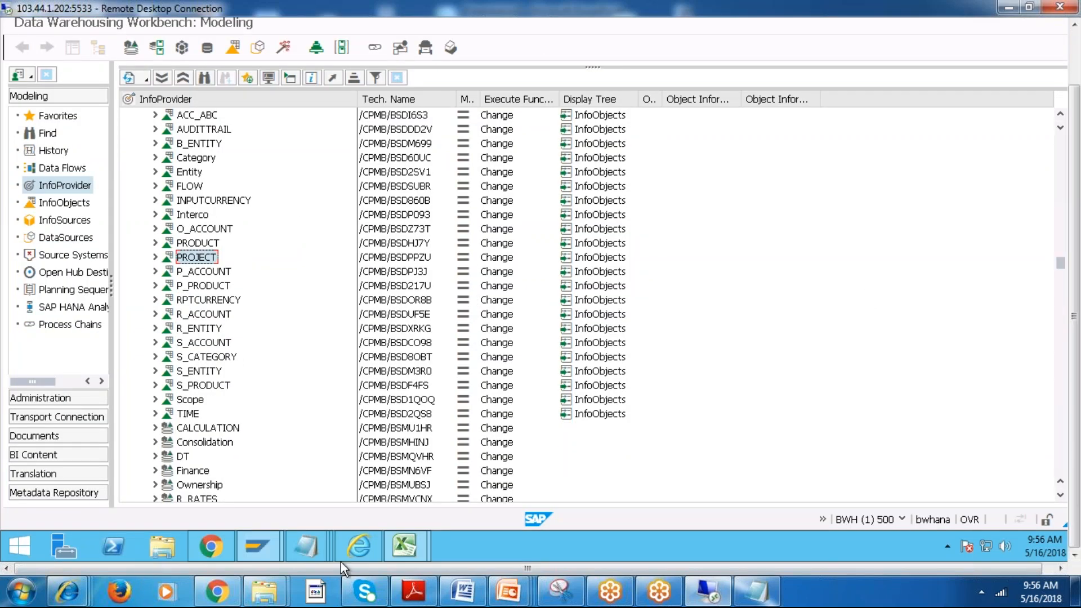
click(367, 544)
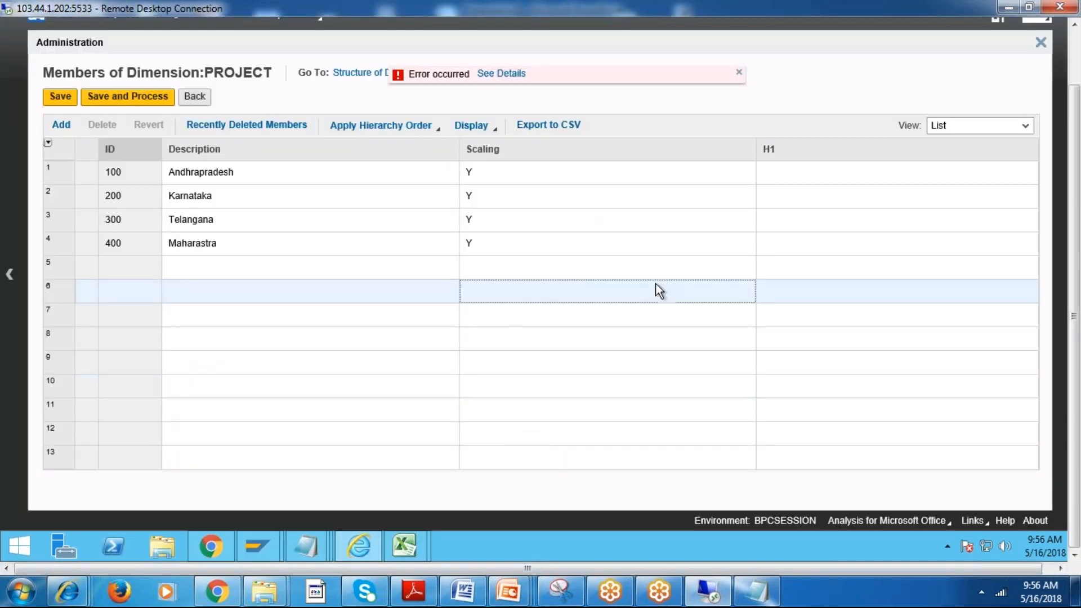
Retry saving and processing the PROJECT members without taking the environment offline, and dismiss the error notice.
click(127, 96)
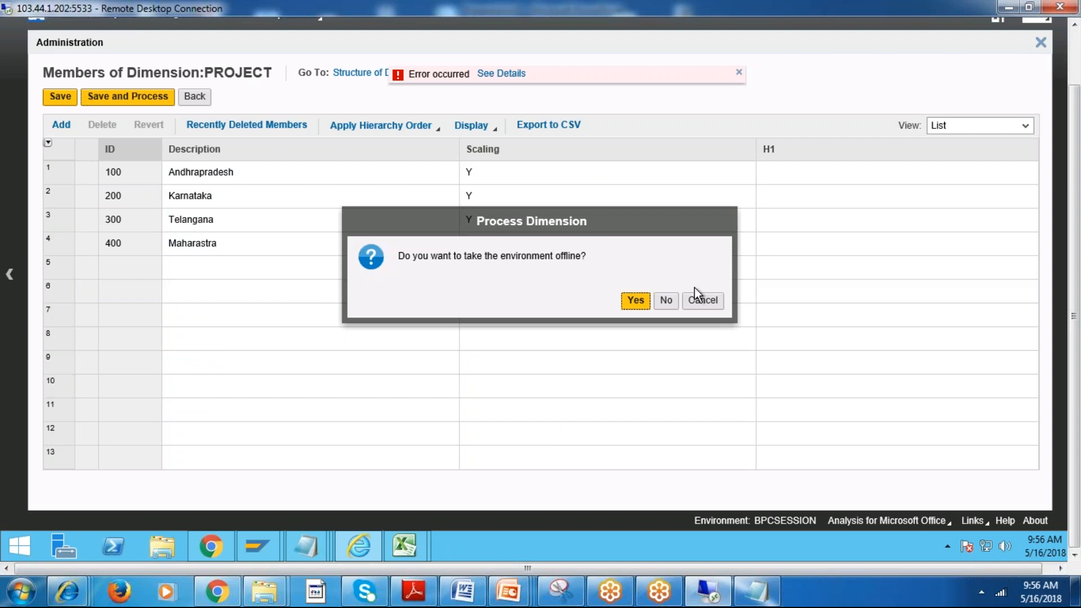
click(666, 302)
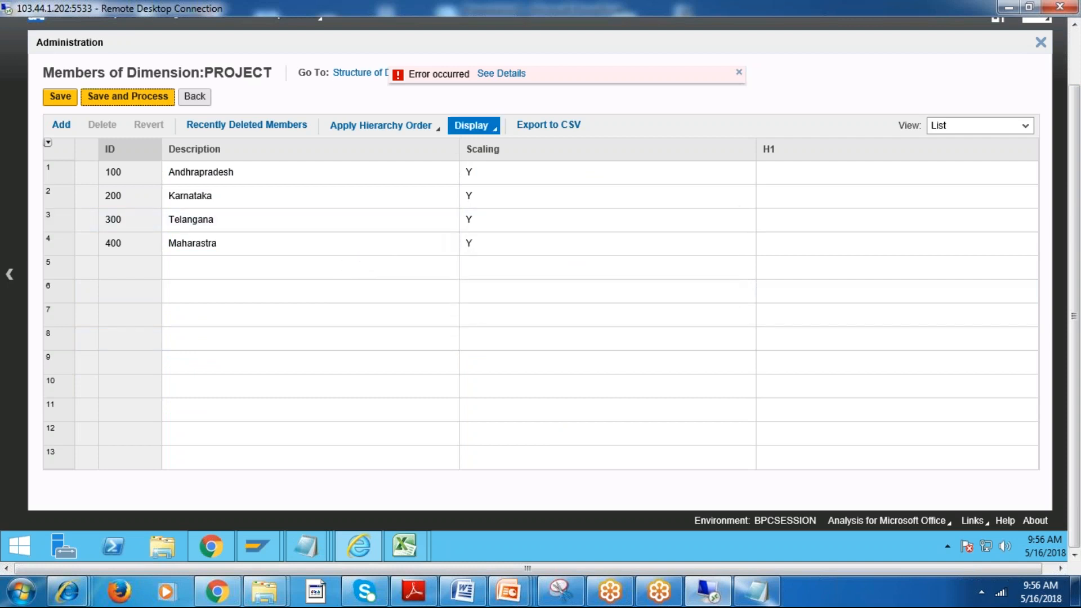
click(510, 76)
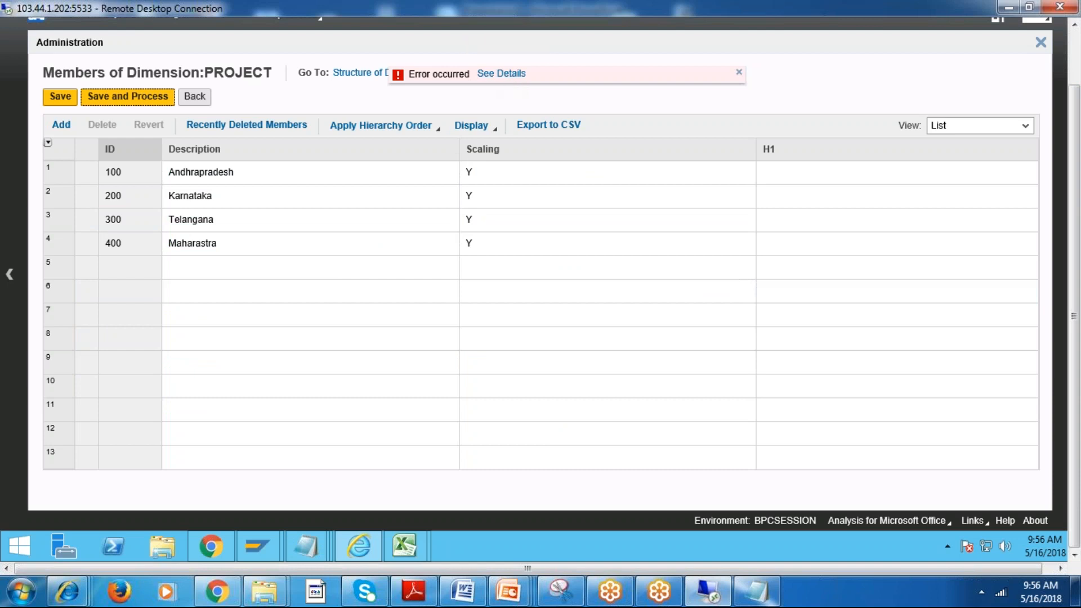
click(739, 73)
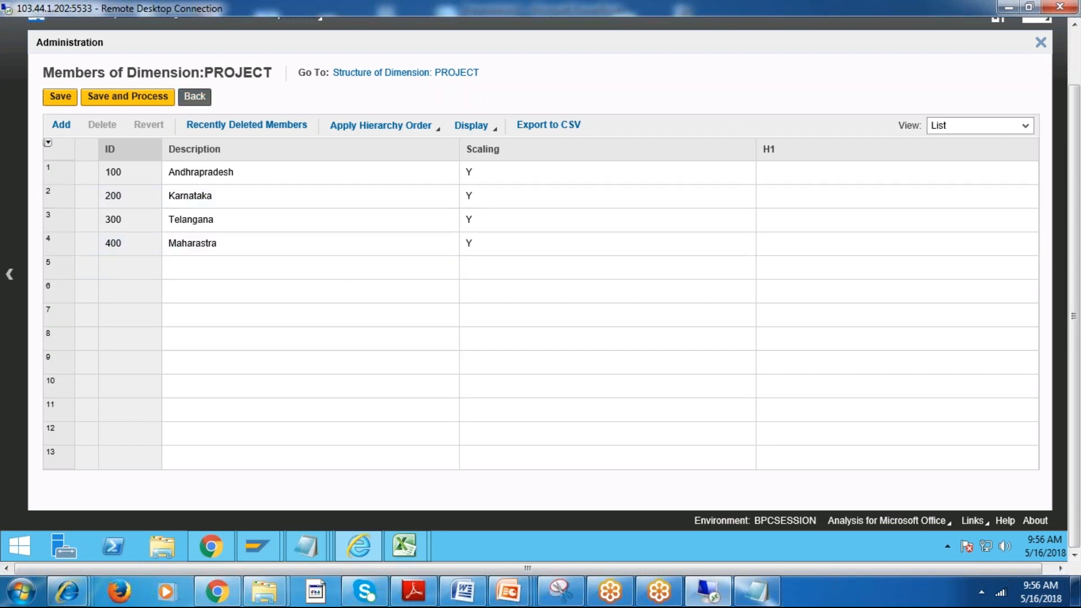
Leave the member list without saving the deletions and reopen the members of the PROJECT dimension.
click(194, 96)
click(666, 301)
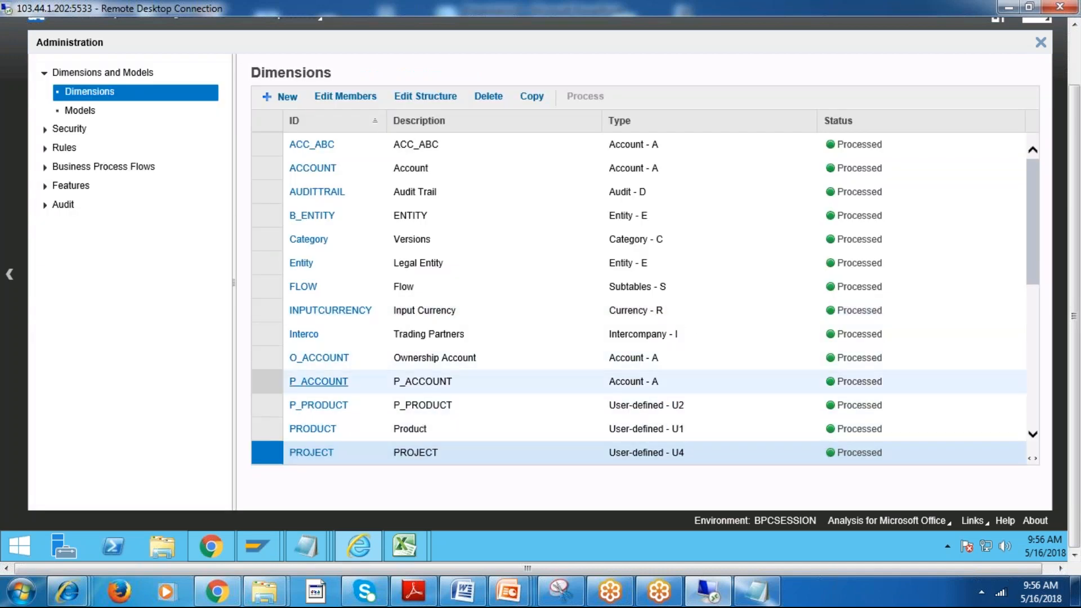
click(313, 454)
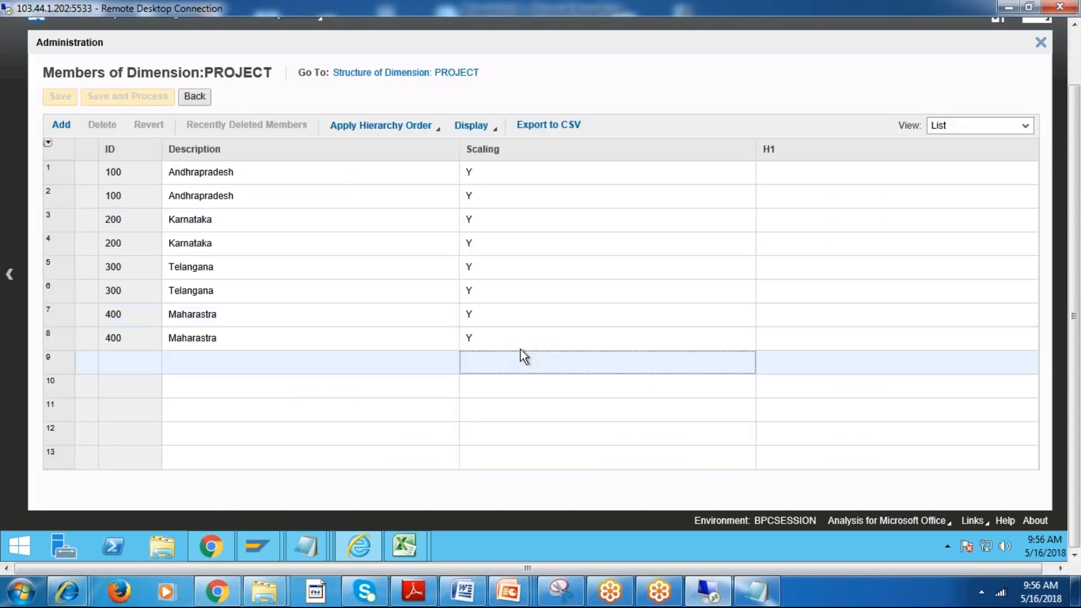
click(526, 360)
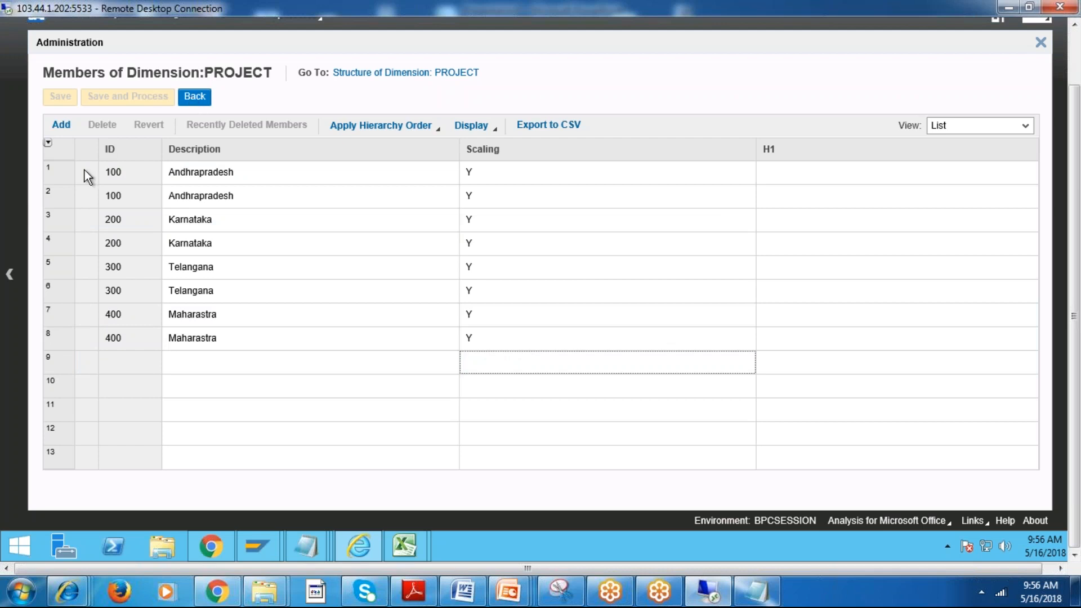
Delete only the first duplicate row of member 100 and try to save and process with the environment kept online.
click(56, 172)
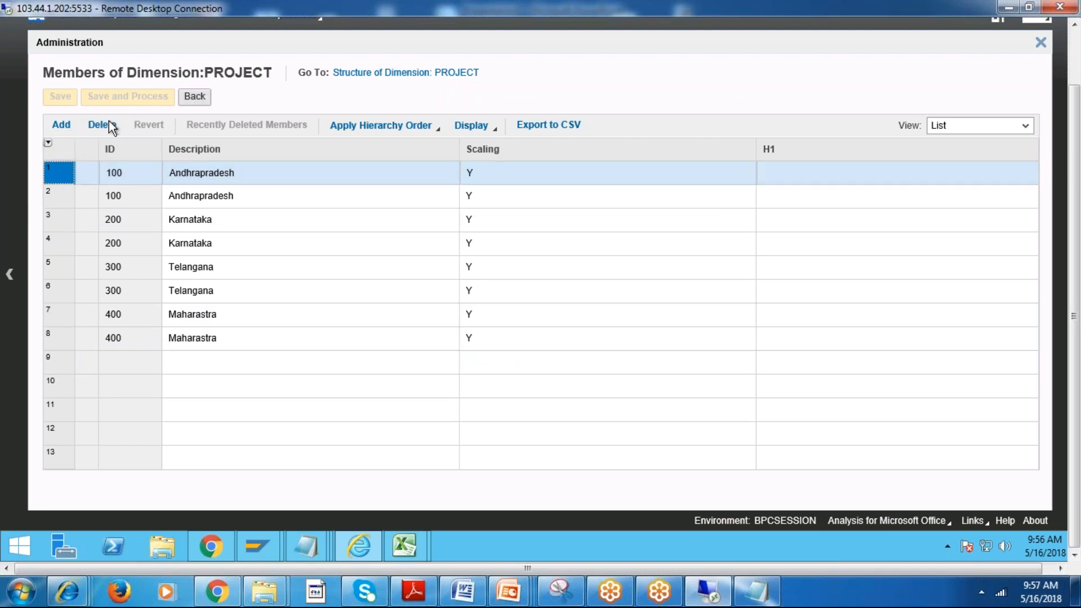
click(103, 125)
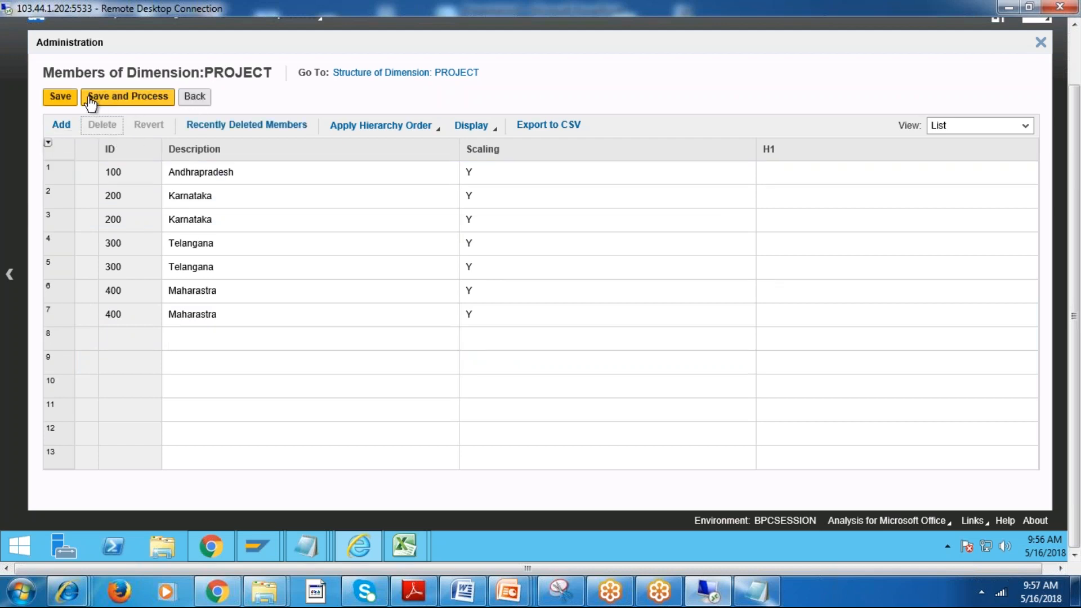
click(124, 96)
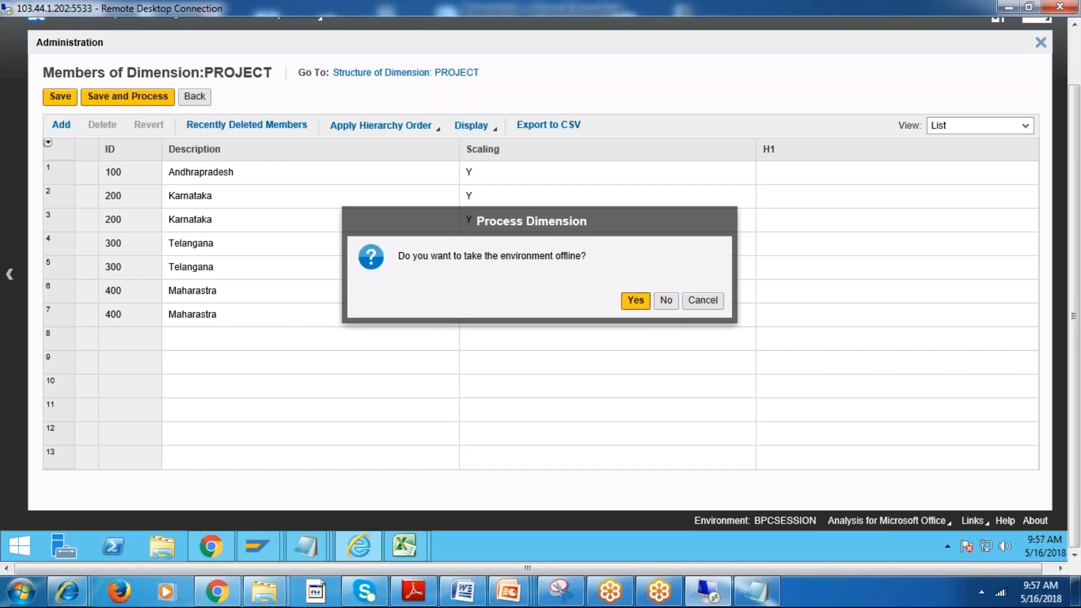
click(665, 300)
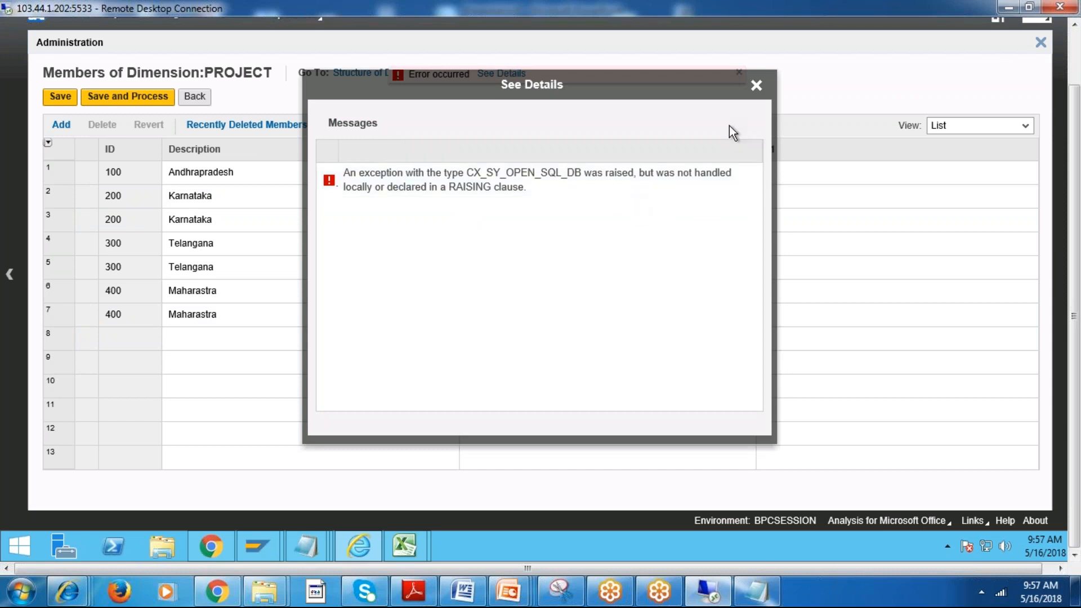
click(756, 85)
Leave the member list without saving and delete the whole PROJECT dimension from the Dimensions list.
click(194, 97)
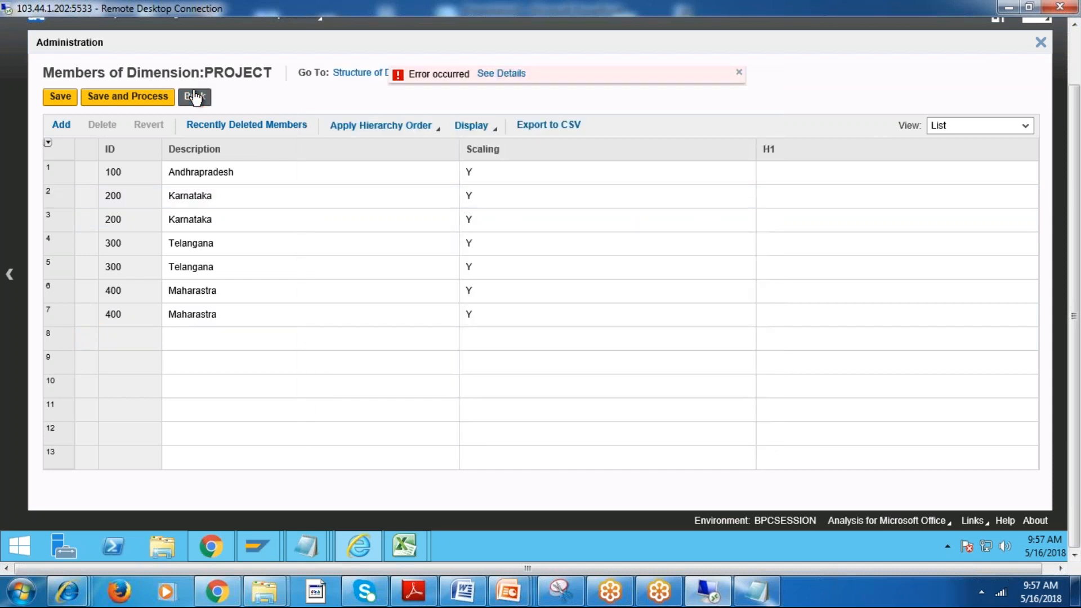
click(666, 300)
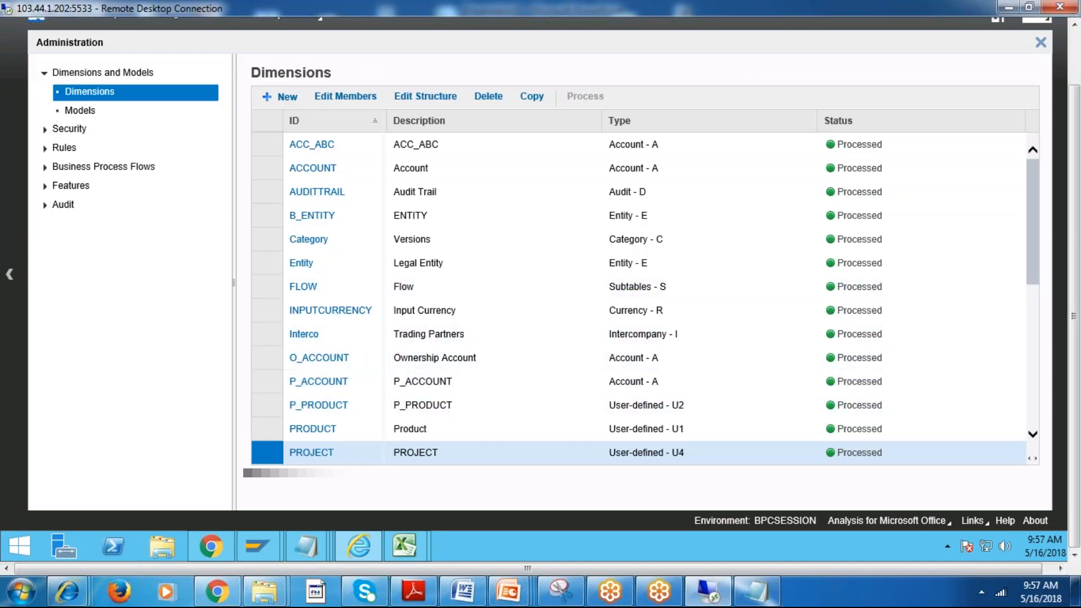
click(488, 97)
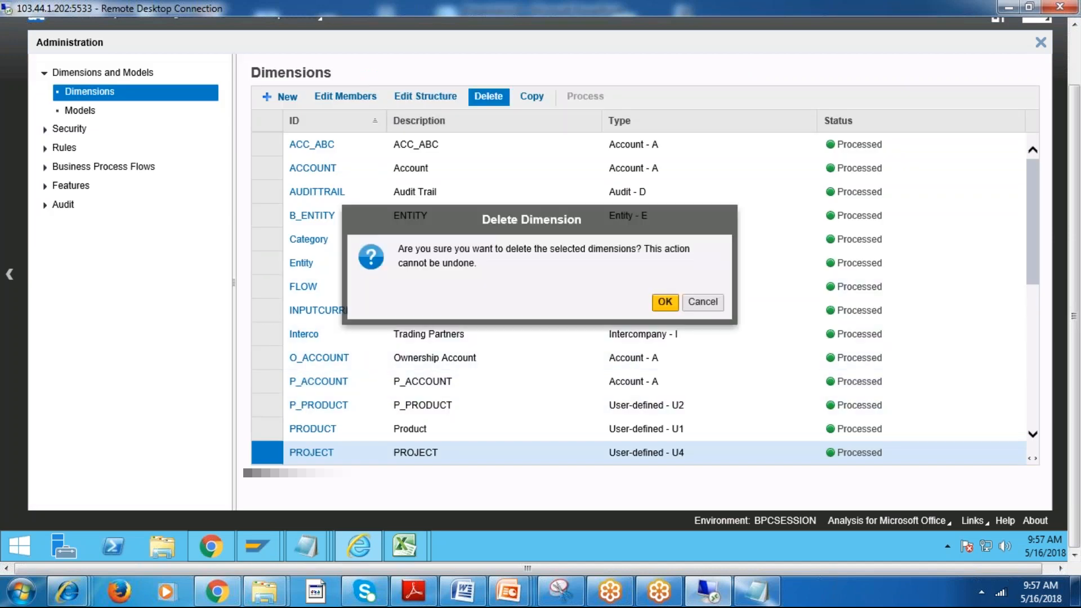
click(665, 303)
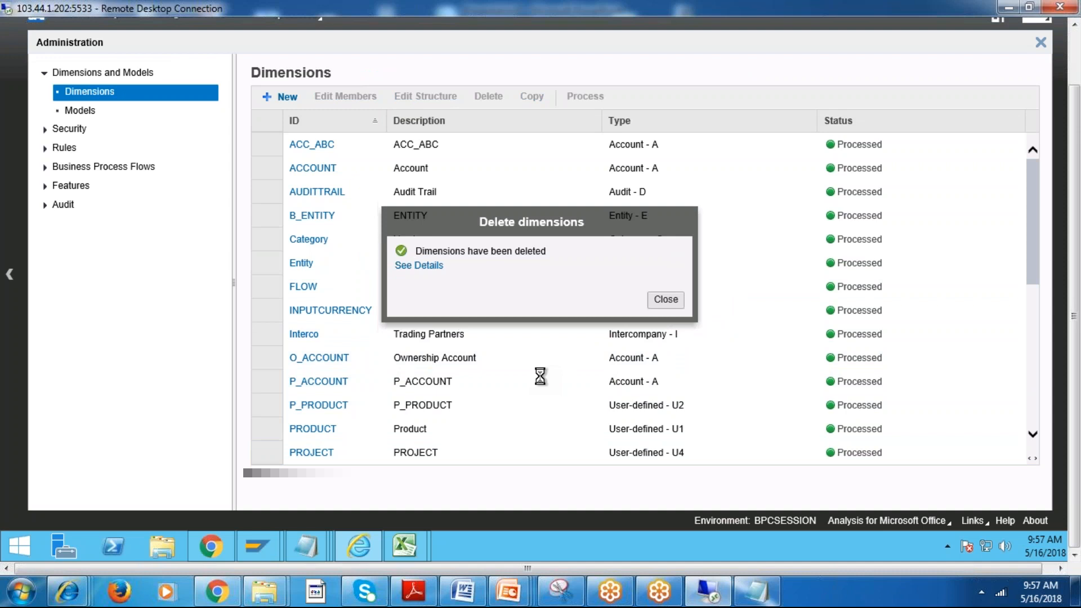
click(666, 299)
Create a new dimension with ID B_PROJECT, description PROJECT and type User-defined - U.
click(286, 100)
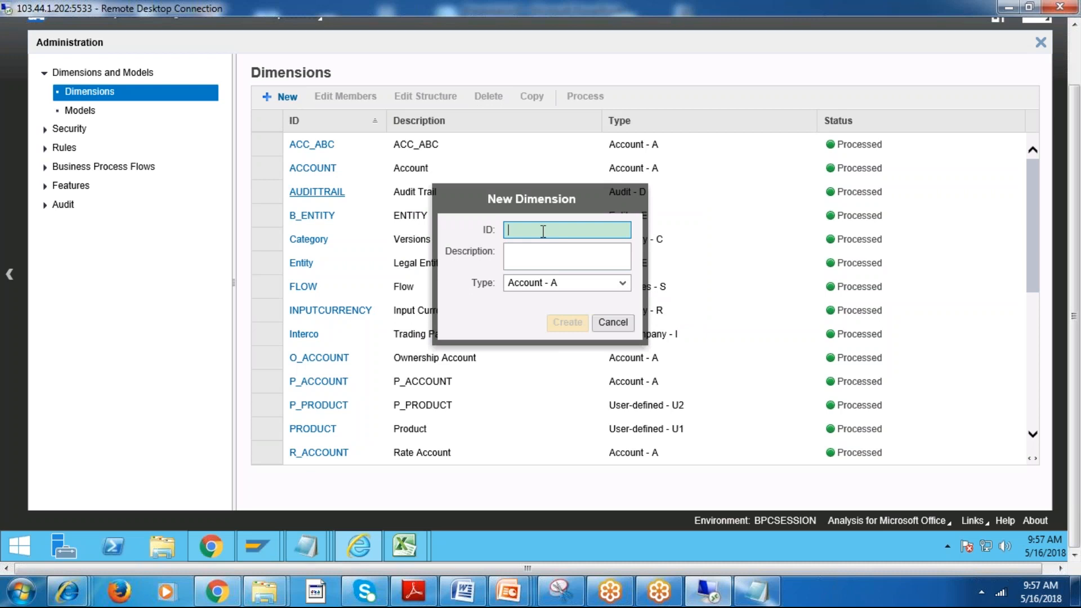
key(BackSpace)
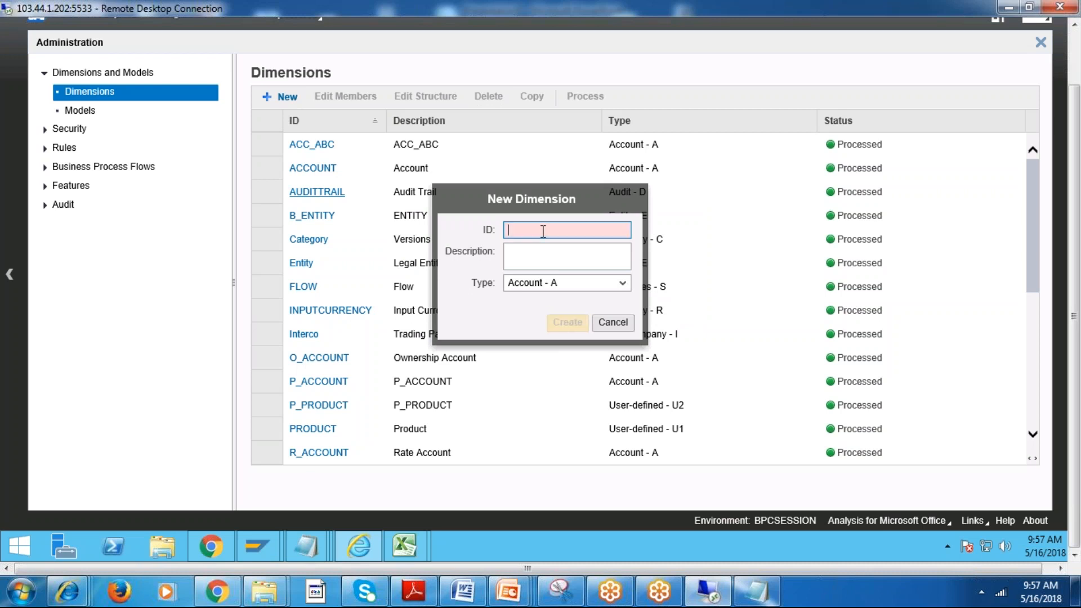
text(B_PR)
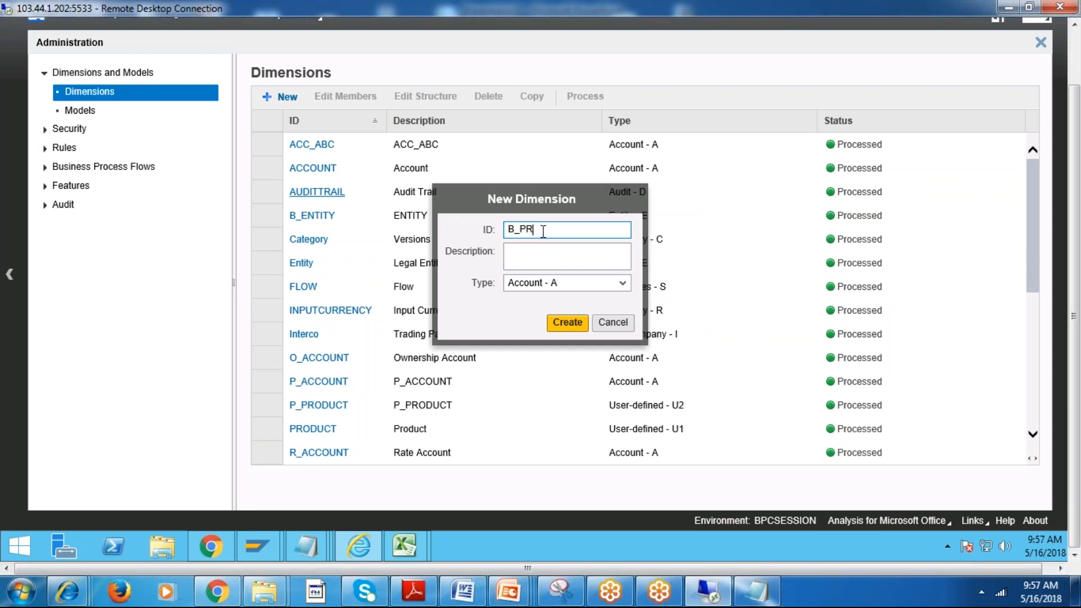
text(ODUCT)
key(Tab)
key(BackSpace)
key(BackSpace)
key(BackSpace)
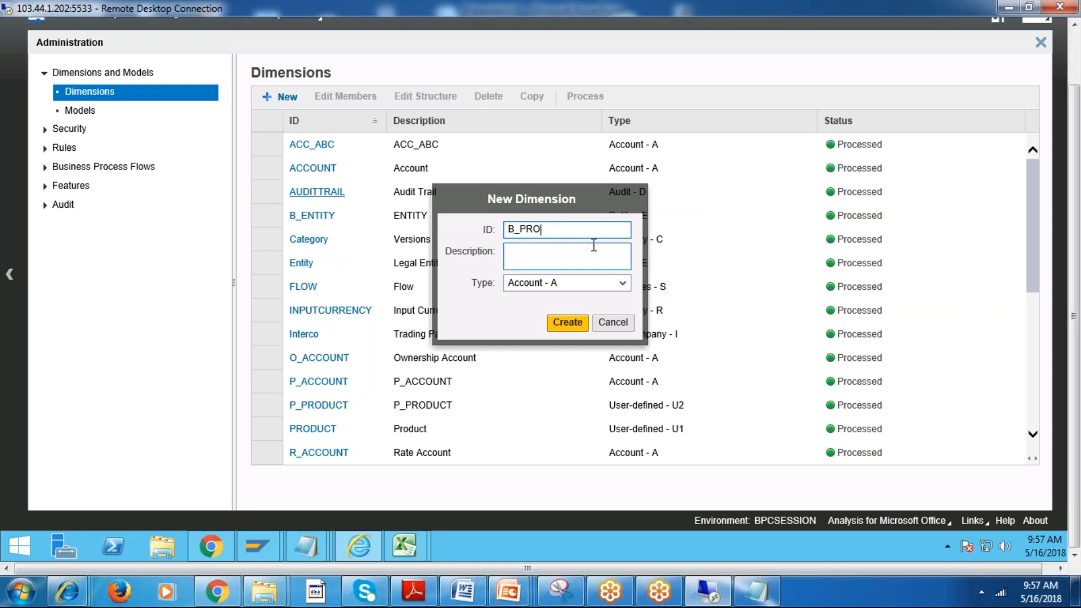
key(Tab)
text(PROJ)
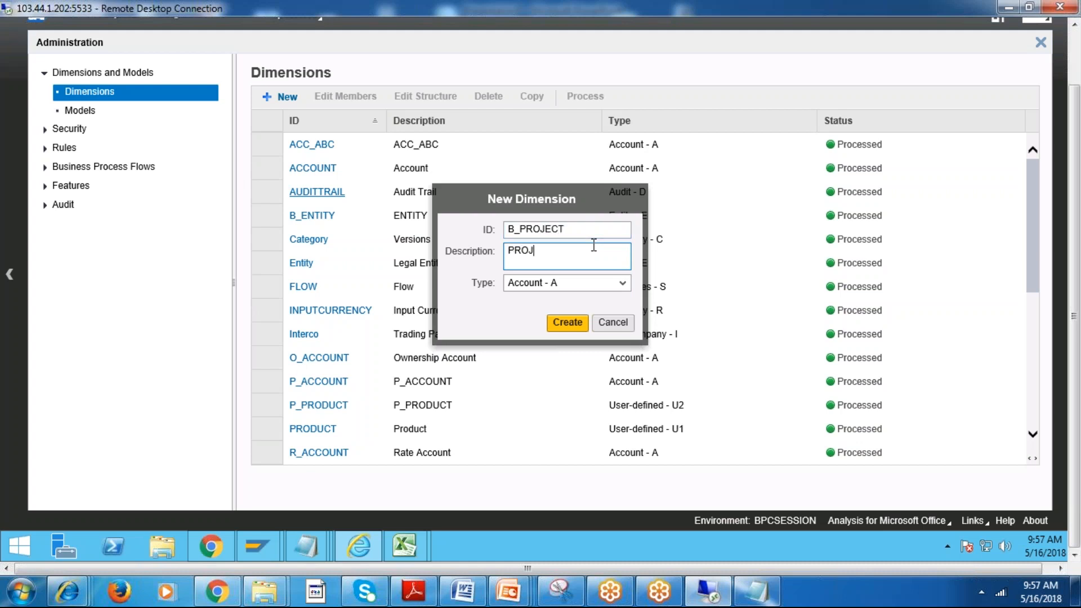
click(622, 283)
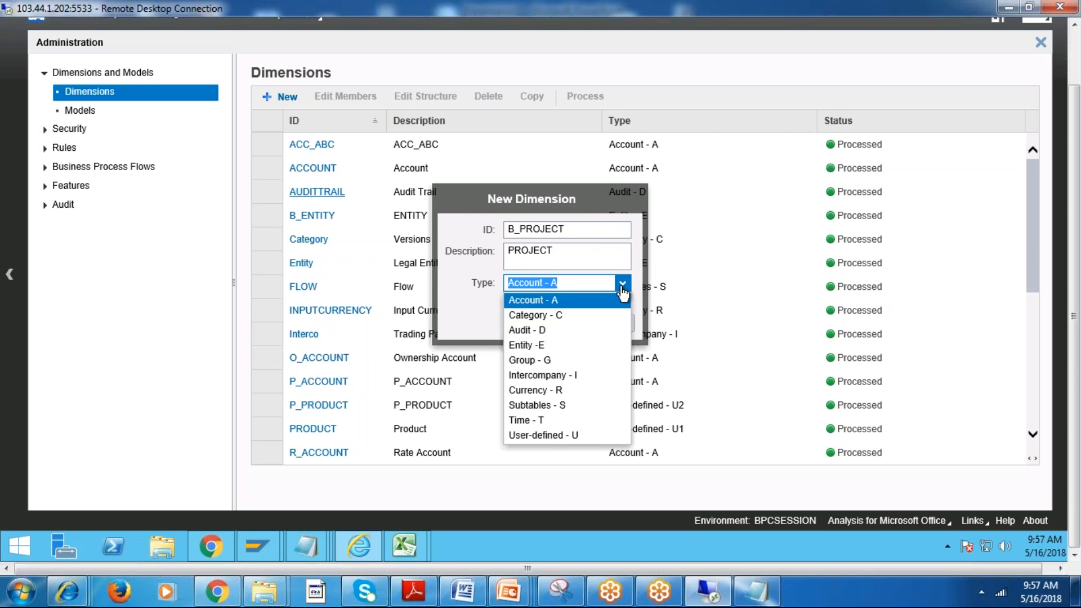
click(574, 434)
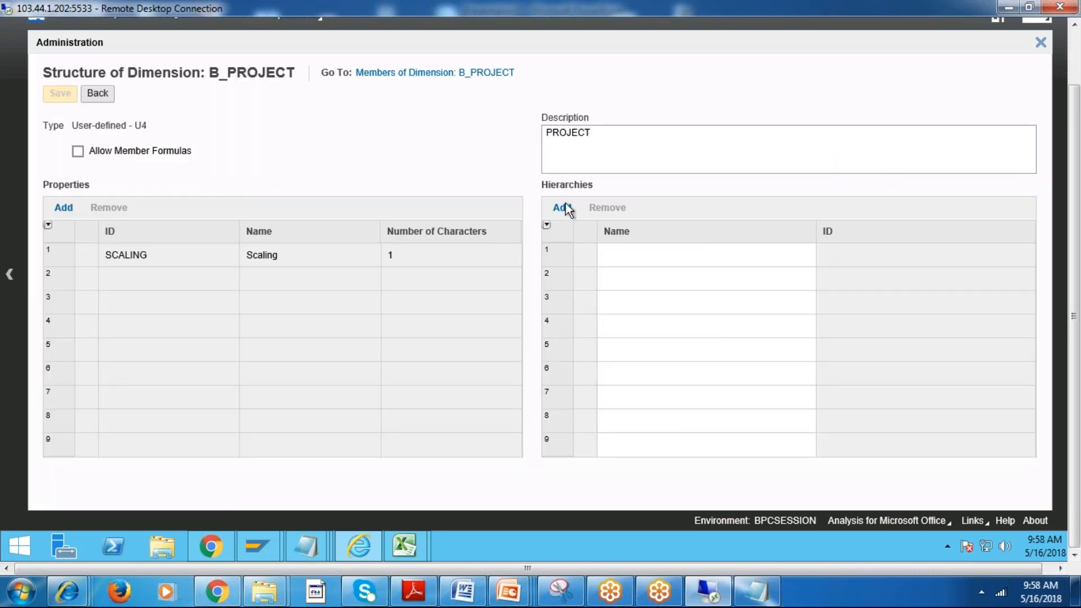
Add a hierarchy named H1 to the structure of B_PROJECT, save it and leave the structure page.
click(562, 207)
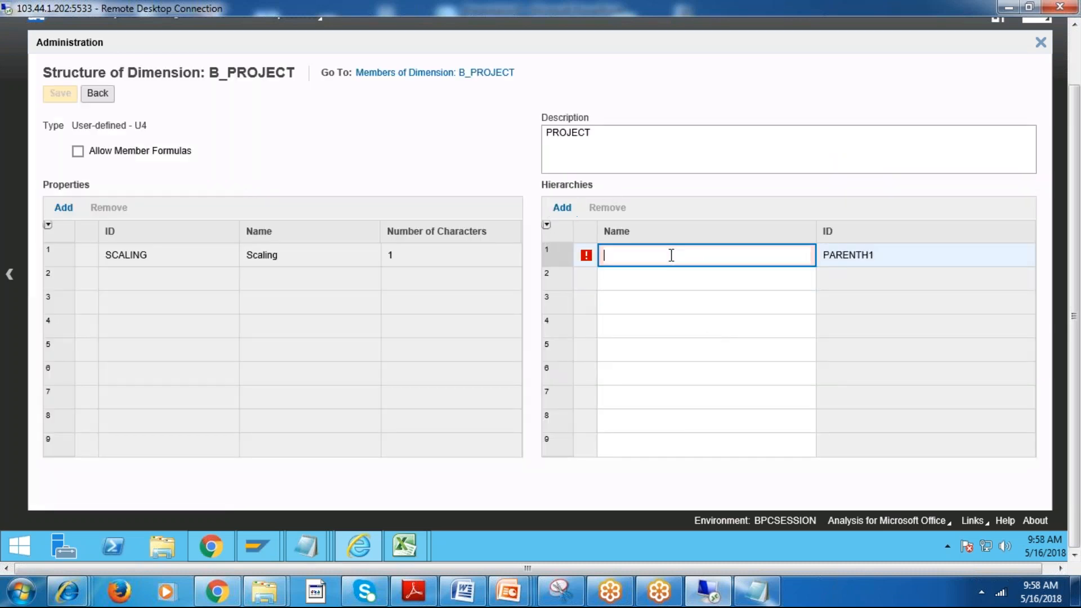
click(710, 305)
click(70, 96)
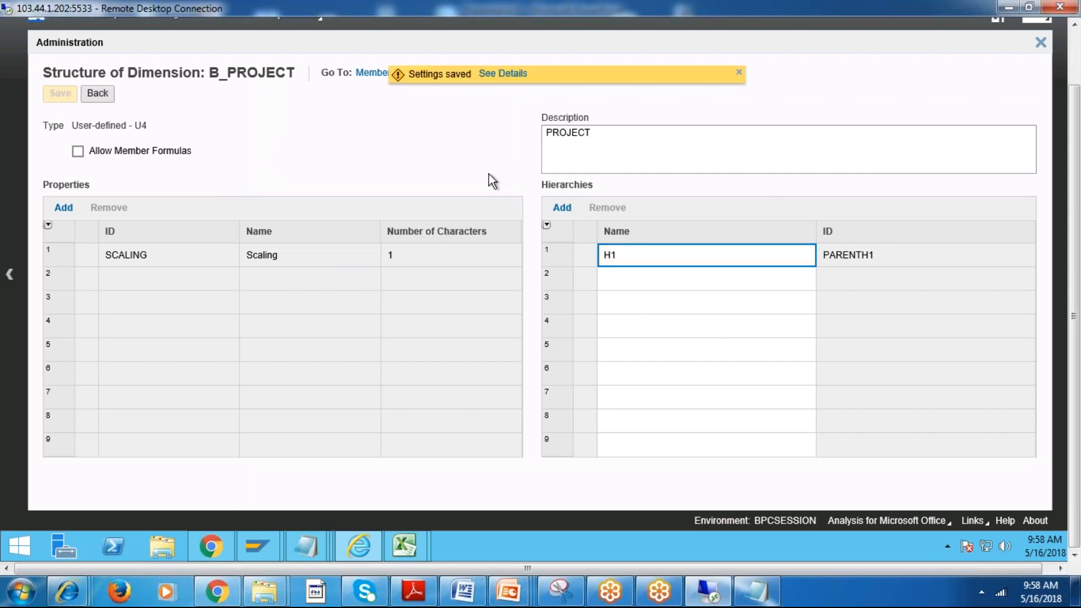
click(110, 96)
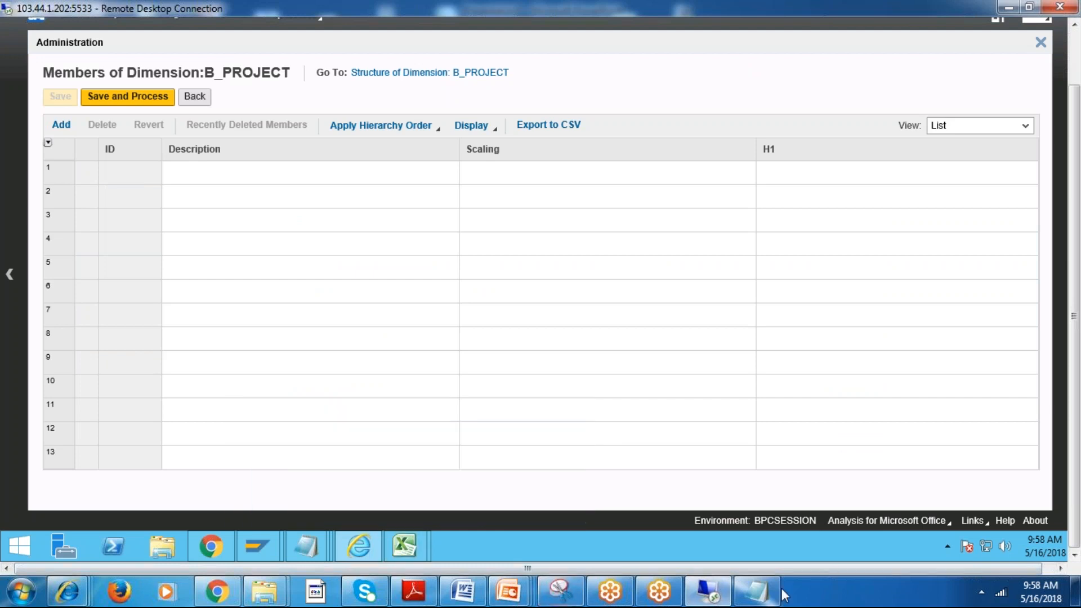
Paste the copied Notepad list into the B_PROJECT members: 100 Andhrapradesh, 200 Karnataka, 300 Telangana and 400 Maharastra.
click(756, 591)
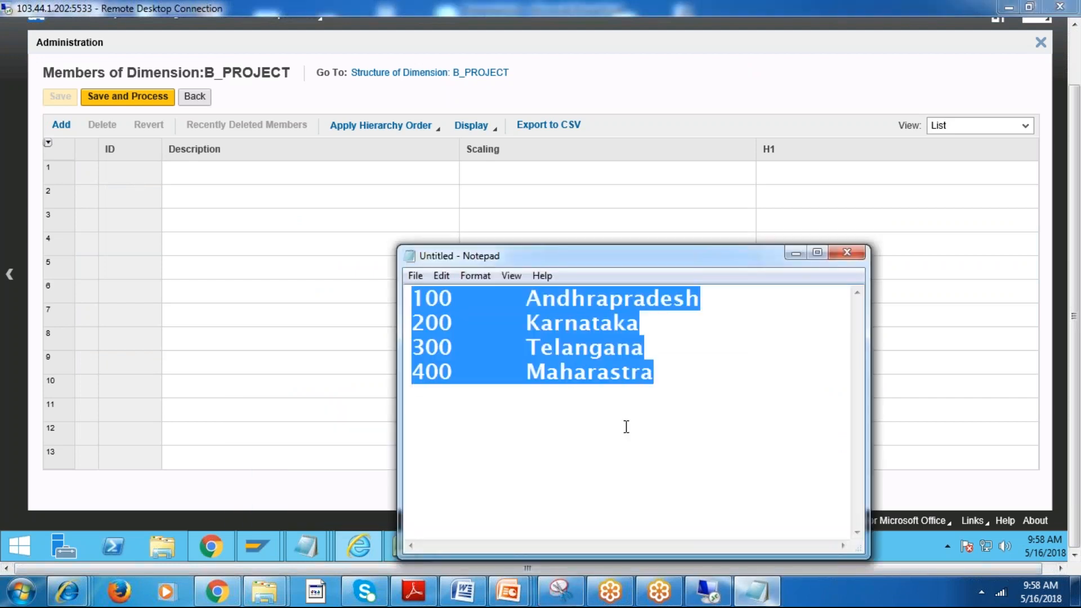
click(795, 252)
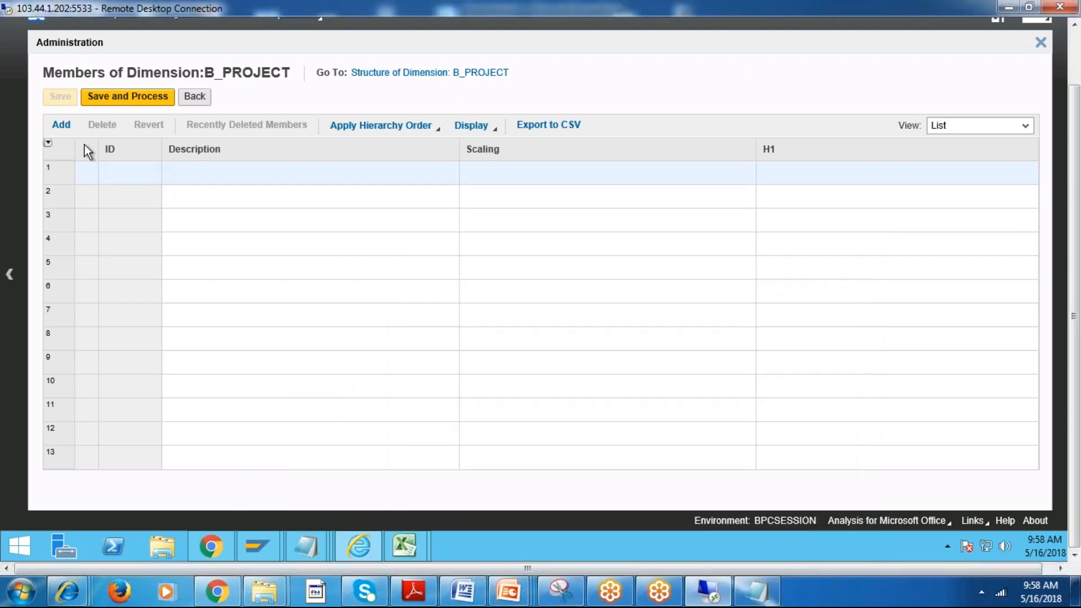
click(62, 125)
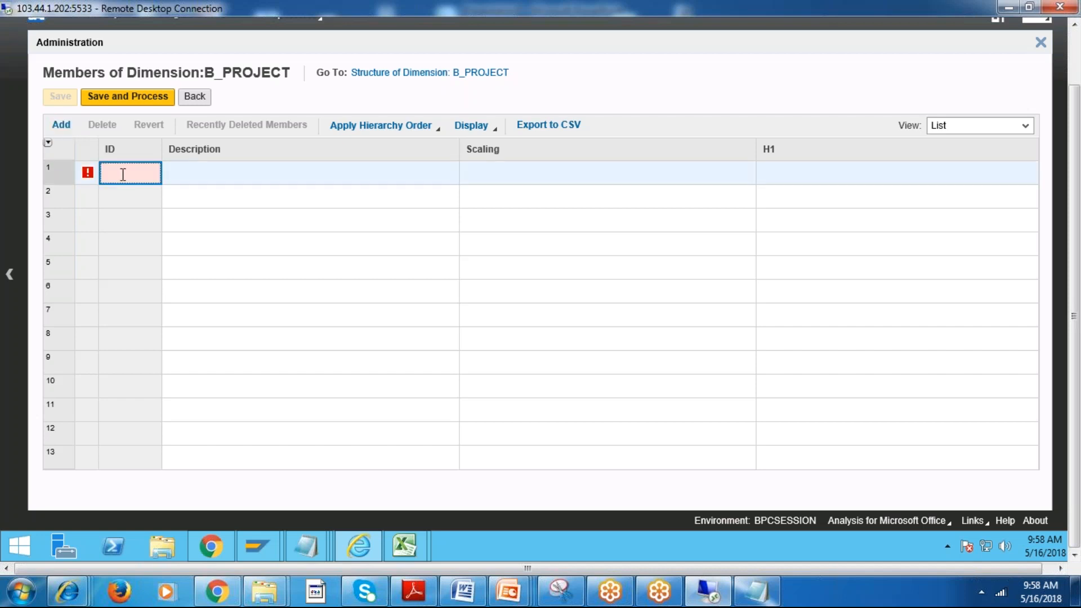
text(100	Andhrapradesh 200	Karnataka 300	Telangana 400	Maharastra)
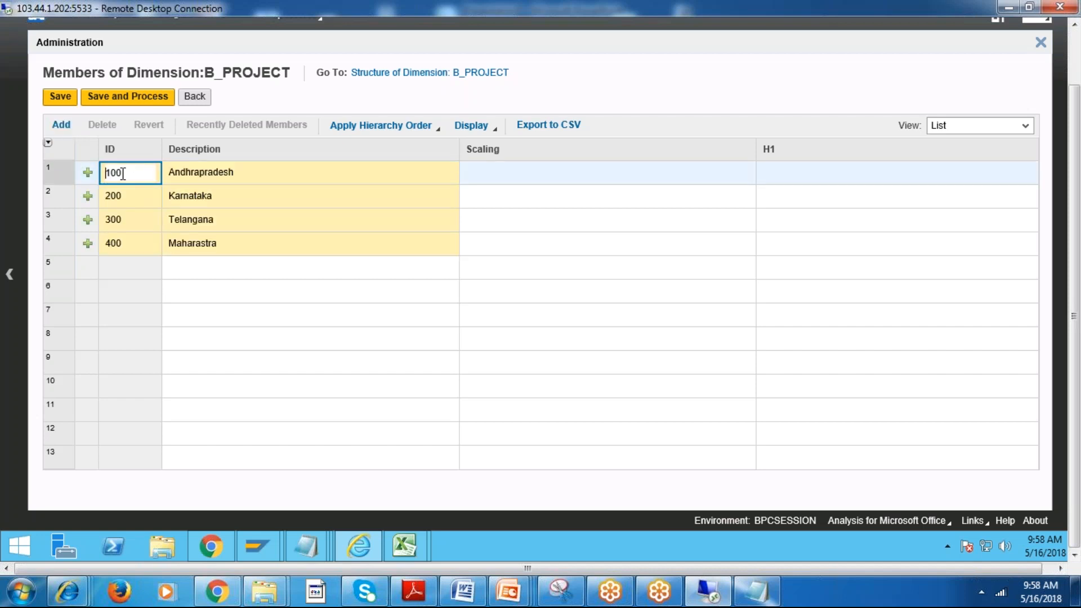
click(281, 291)
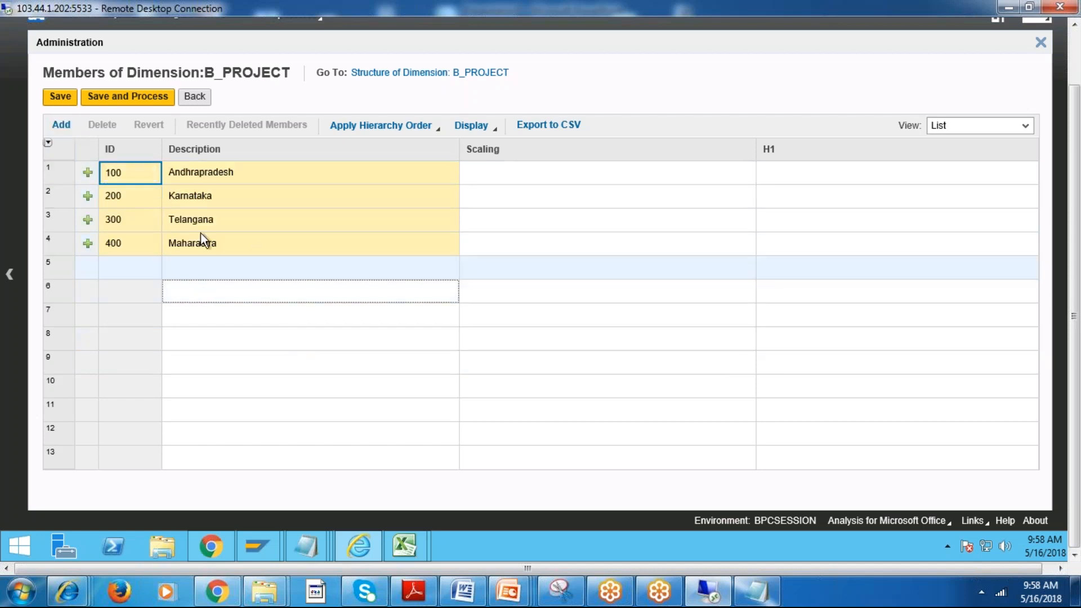
Add a fifth member to B_PROJECT with ID 500 and description SOUTH.
click(130, 264)
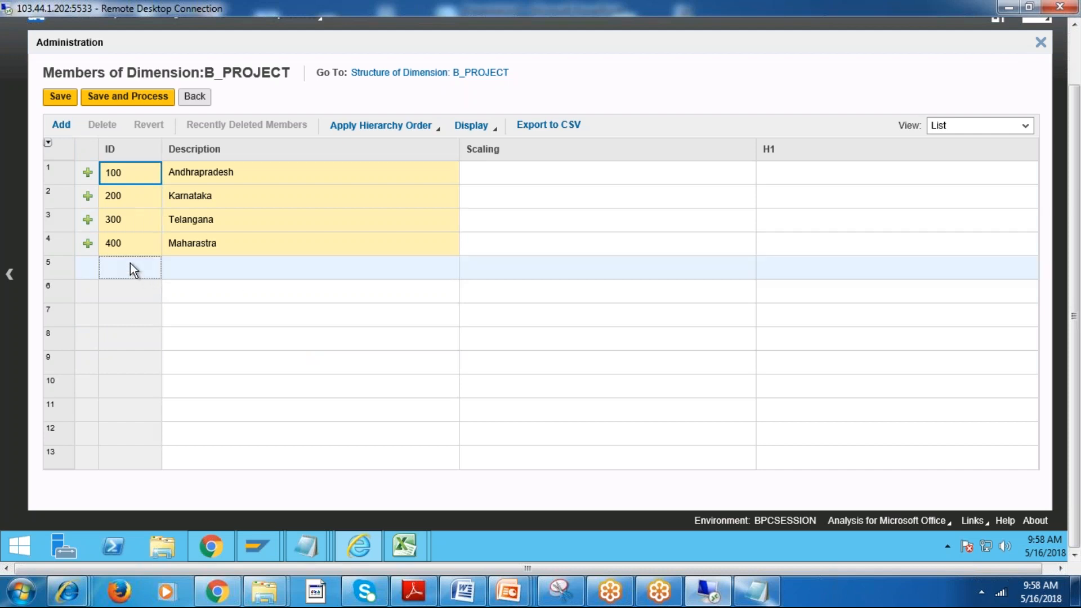
click(65, 127)
click(137, 266)
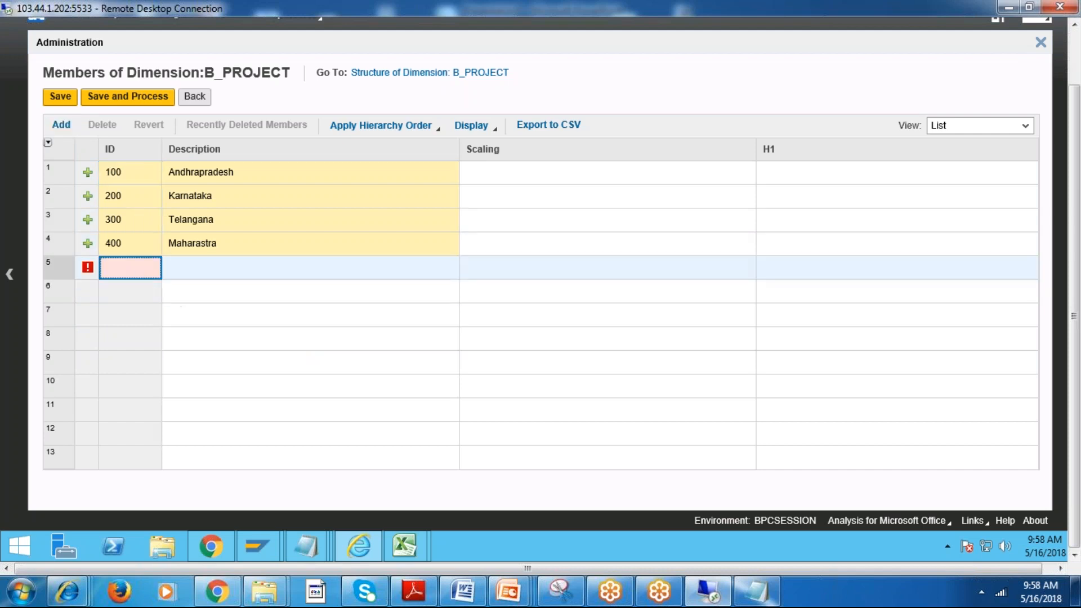
text(500)
key(Tab)
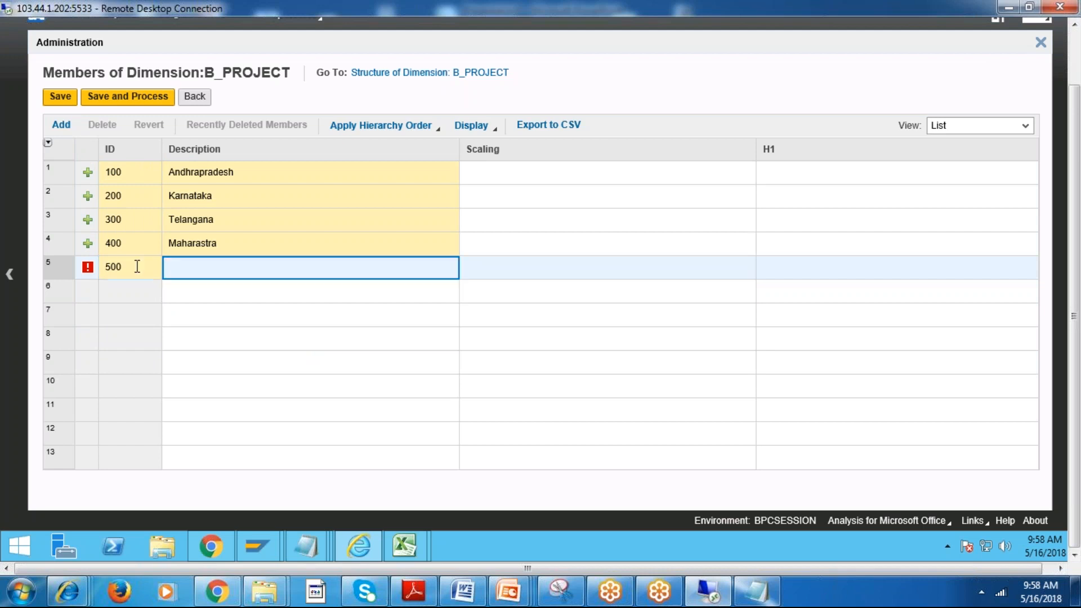
text(SOU)
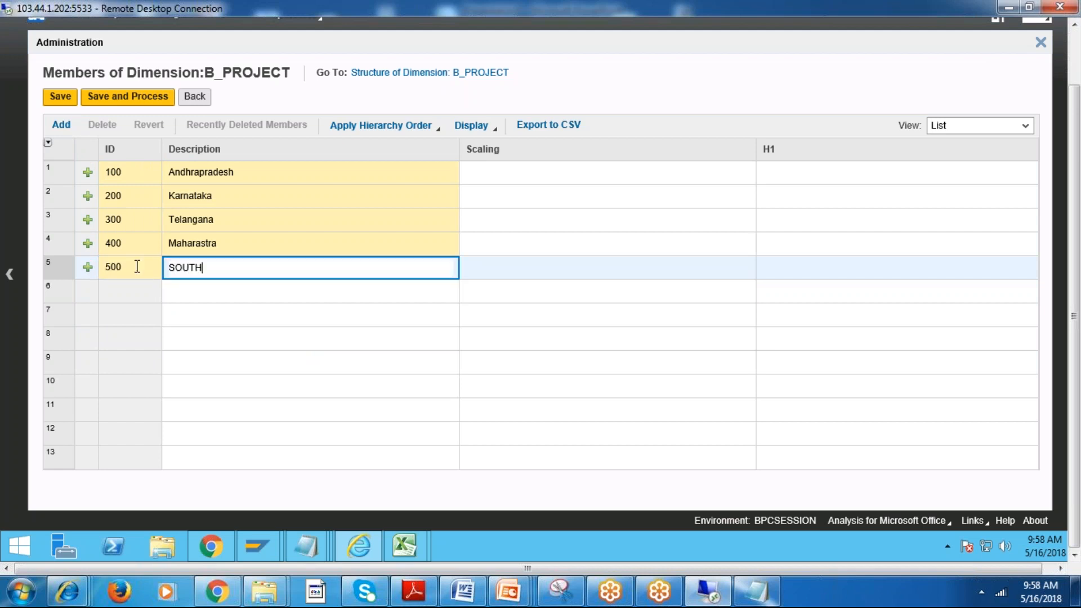
text(TH)
click(264, 339)
Save and process the B_PROJECT members and dismiss the result notice.
click(122, 101)
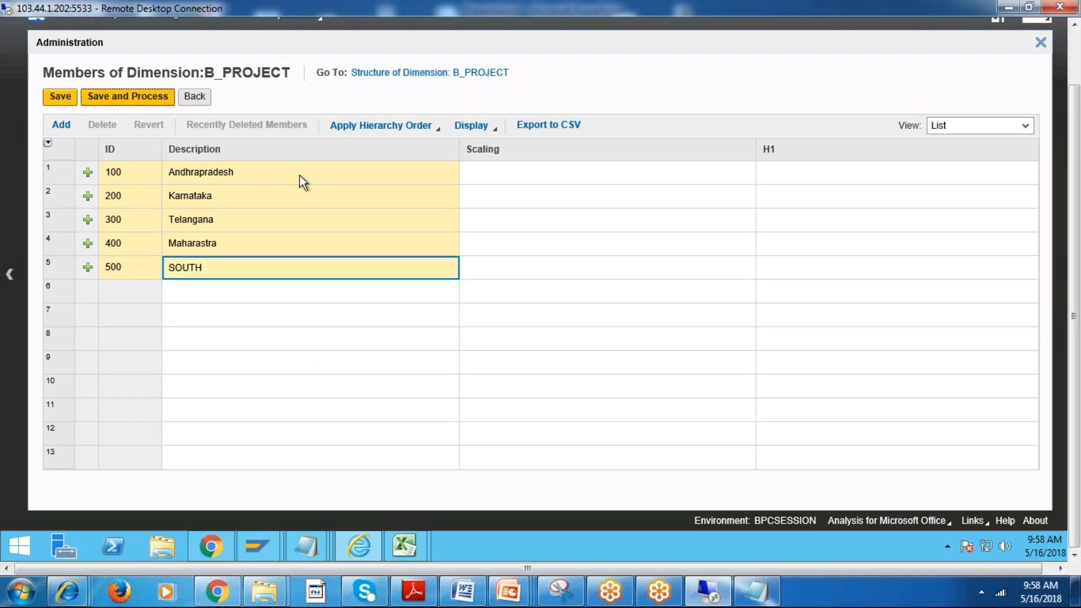
click(663, 302)
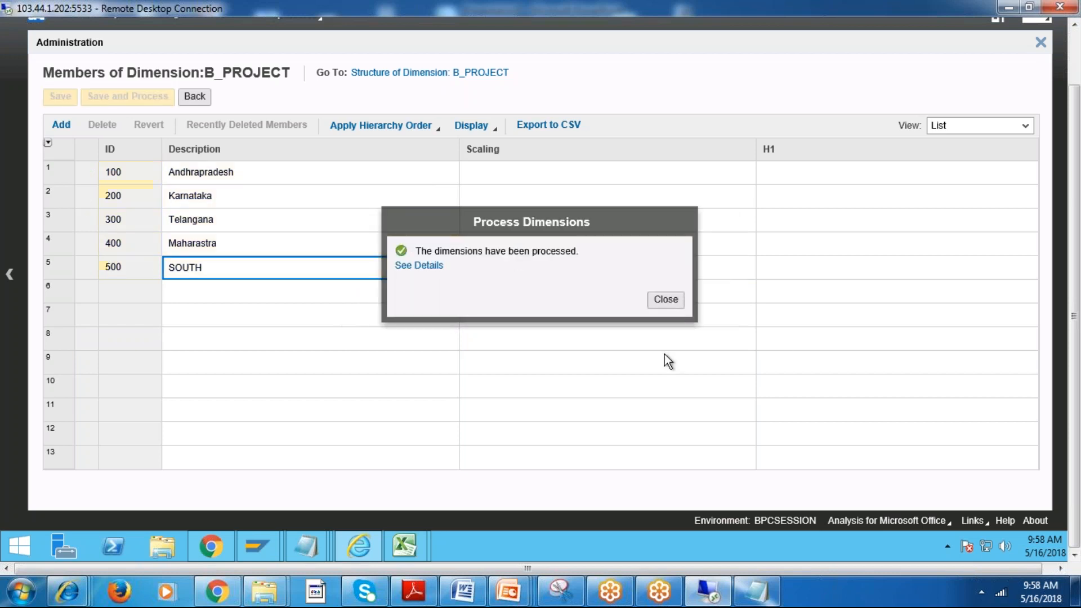
click(676, 300)
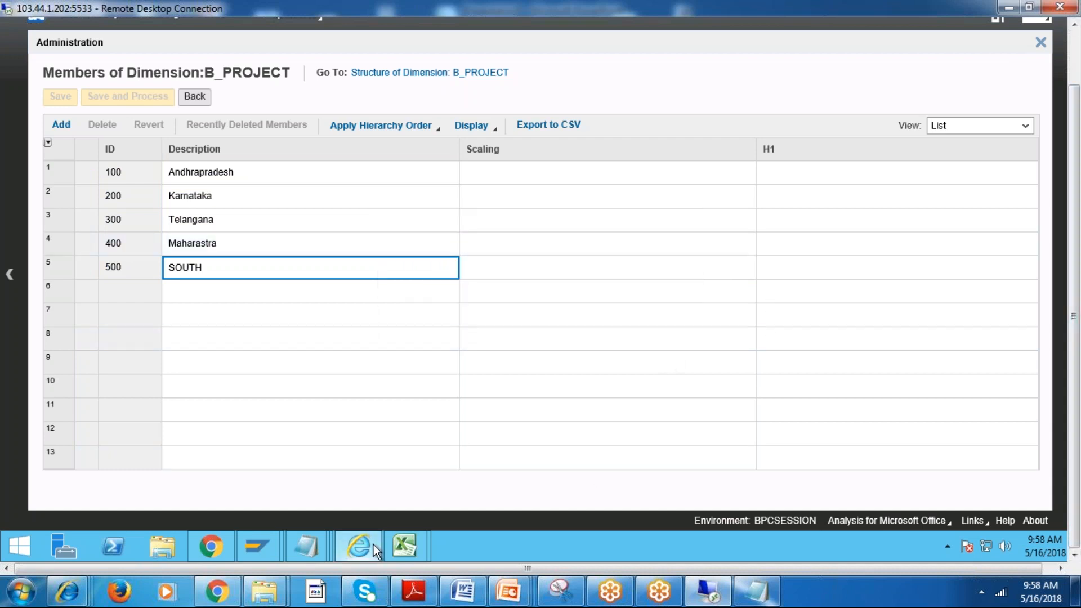
Switch to the SAP Data Warehousing Workbench and look through the dimensions under BPC SESSION 9AM.
mouse_move(267, 549)
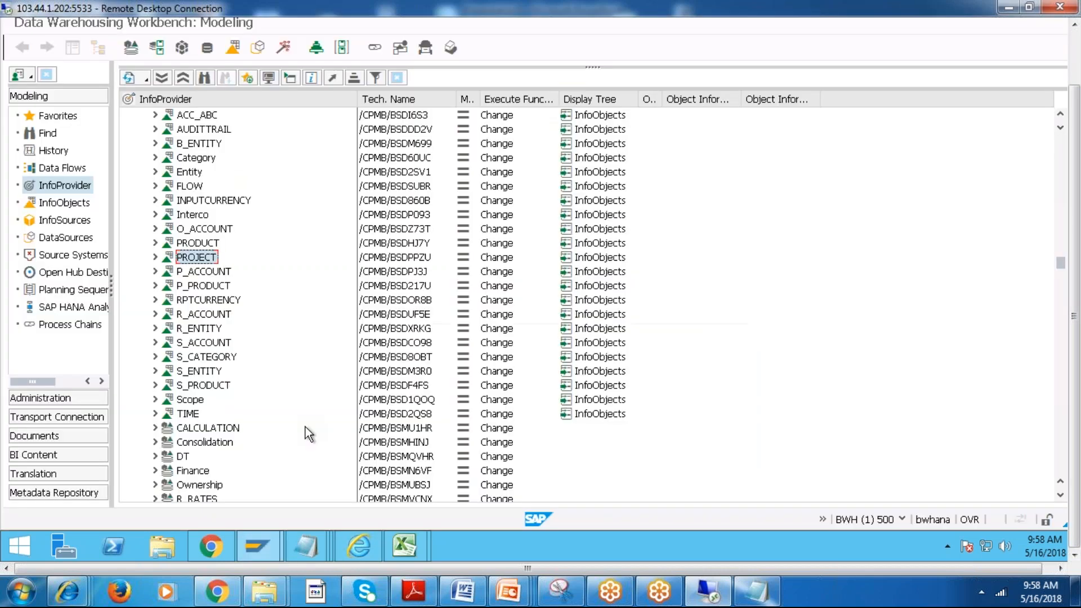
click(197, 243)
click(208, 286)
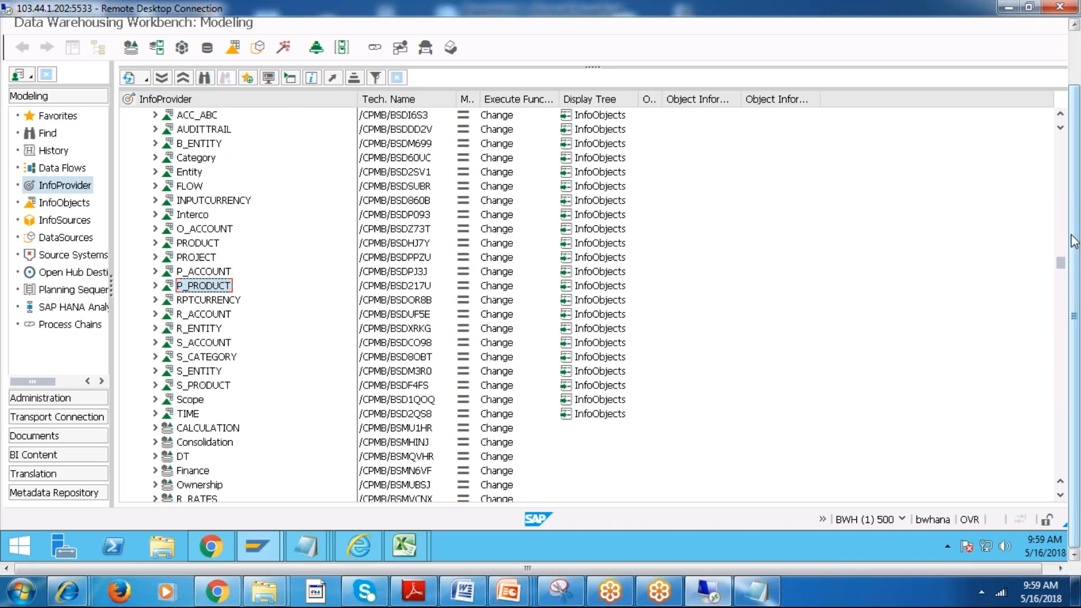
scroll(1064, 251, up, 9)
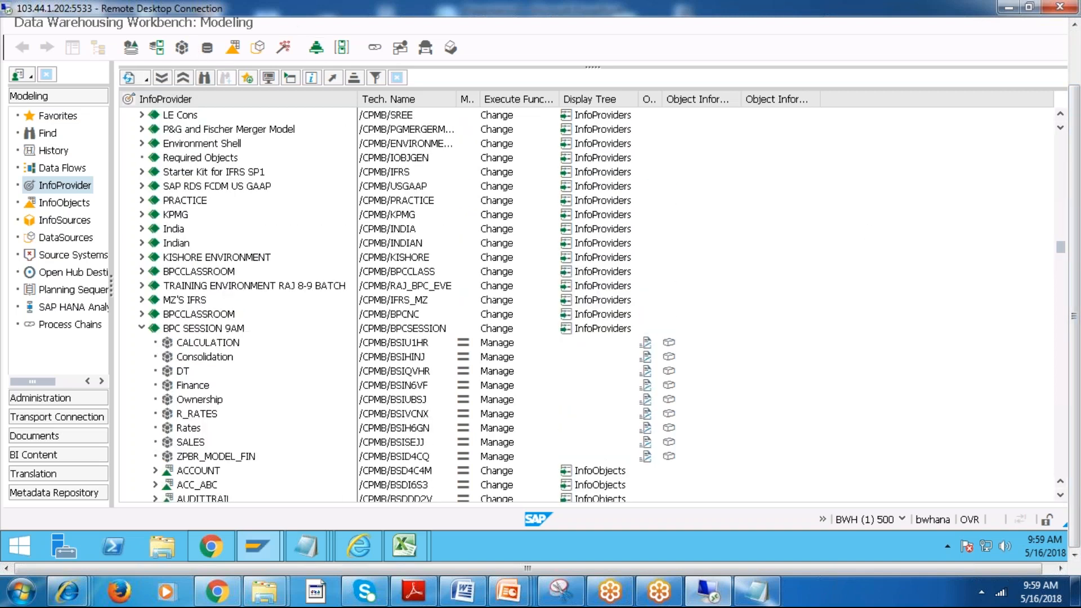
Leave the Data Warehousing Workbench and reopen it by transaction code to reload the InfoProvider tree.
drag(1073, 134, 1074, 75)
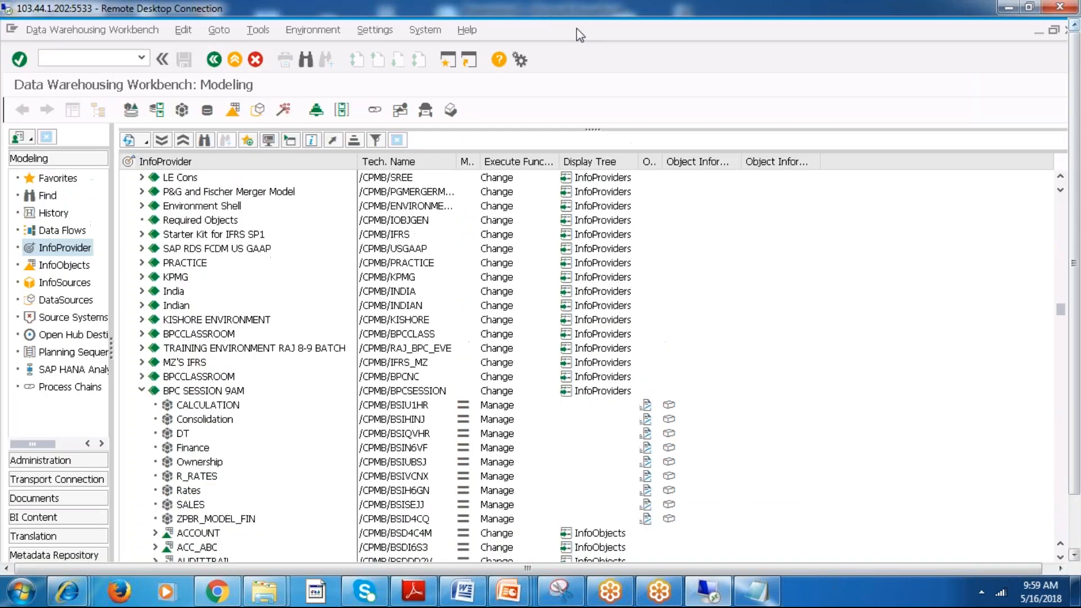
click(213, 59)
click(114, 65)
text(/NRSA)
key(Return)
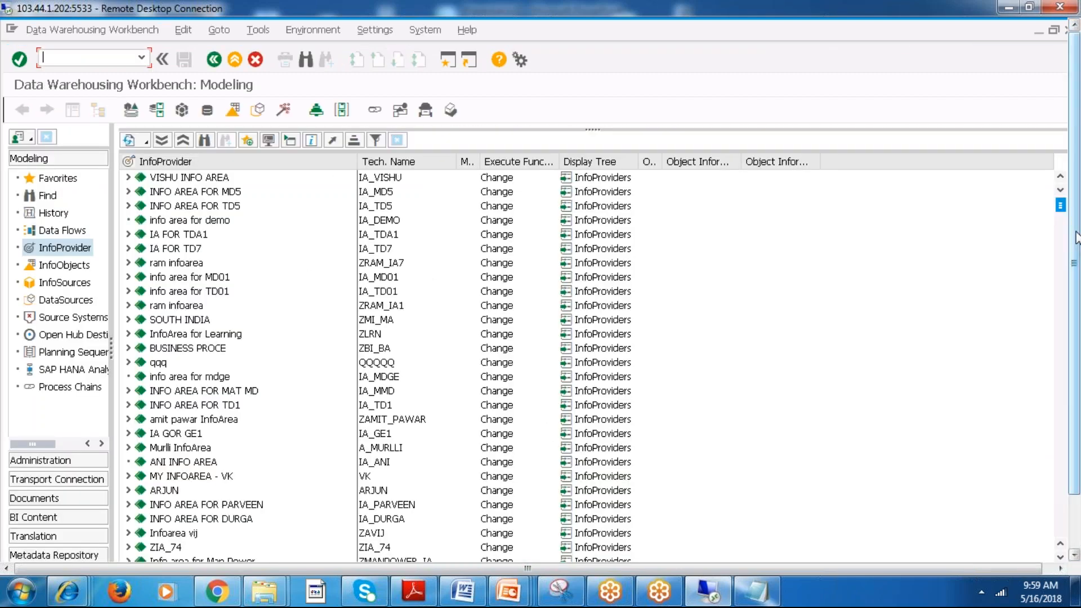
Search the InfoProvider tree for BPCCLASS in technical names and descriptions.
drag(1060, 206, 1062, 243)
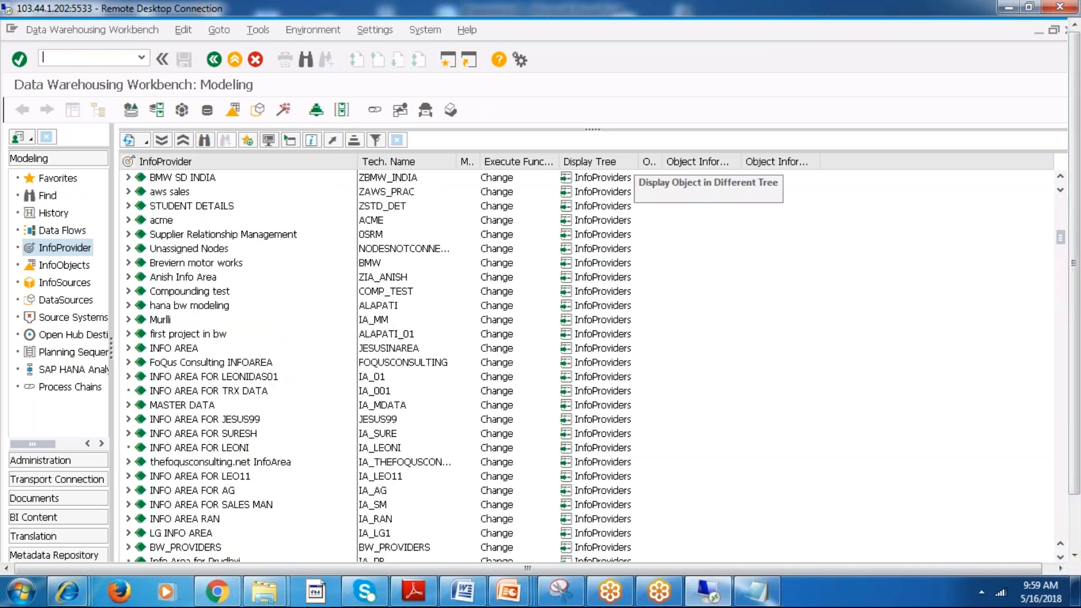
click(206, 139)
text(BPC)
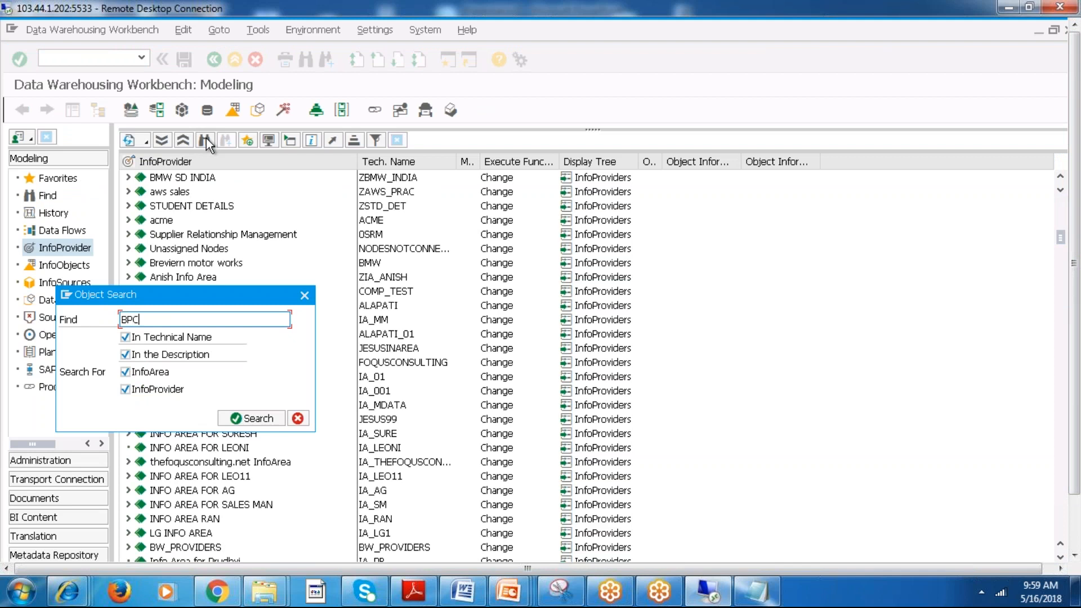
text(CLASS)
key(Return)
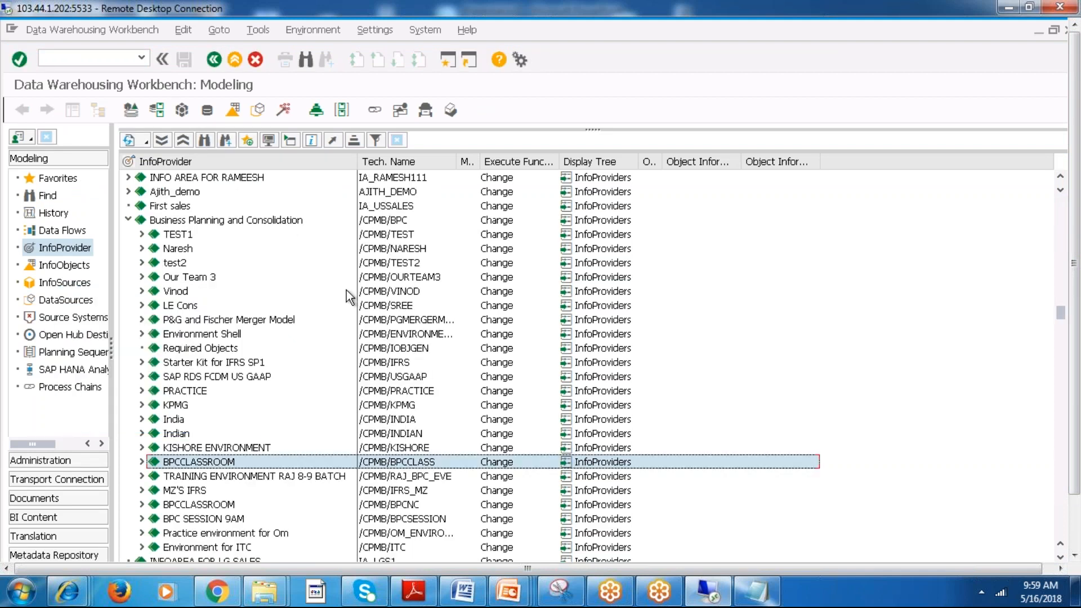
Expand the BPCCLASSROOM InfoArea and look through its dimensions for the project dimension.
click(142, 462)
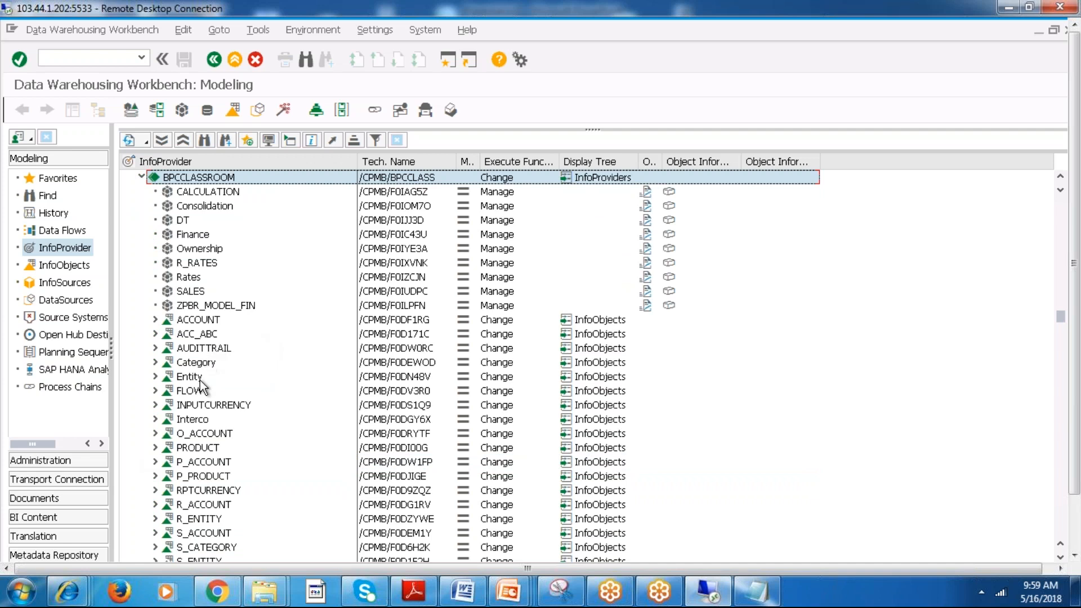
click(199, 377)
click(199, 462)
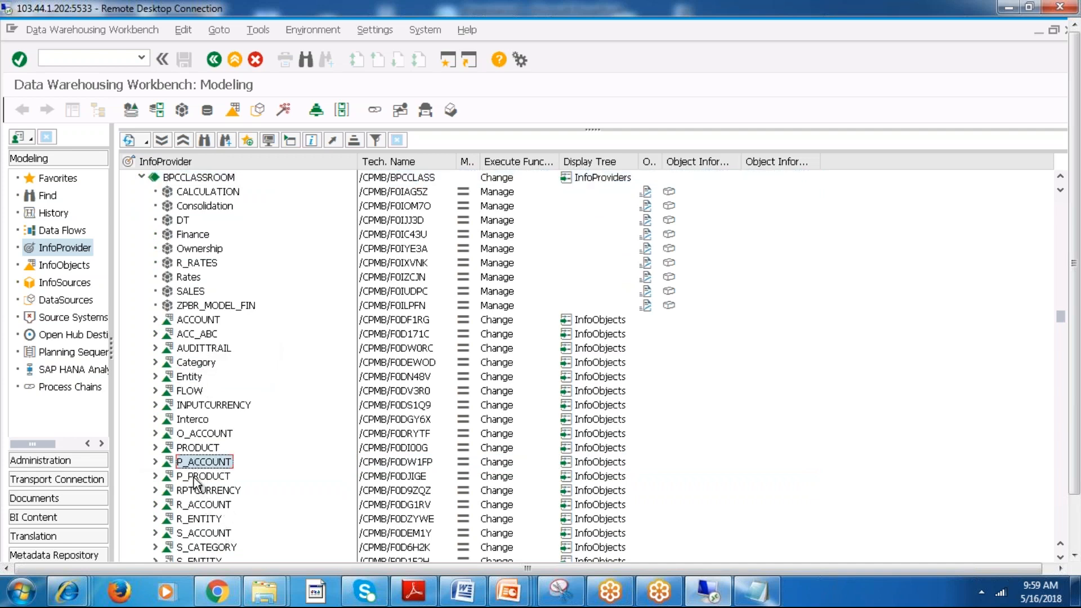
click(196, 477)
click(204, 521)
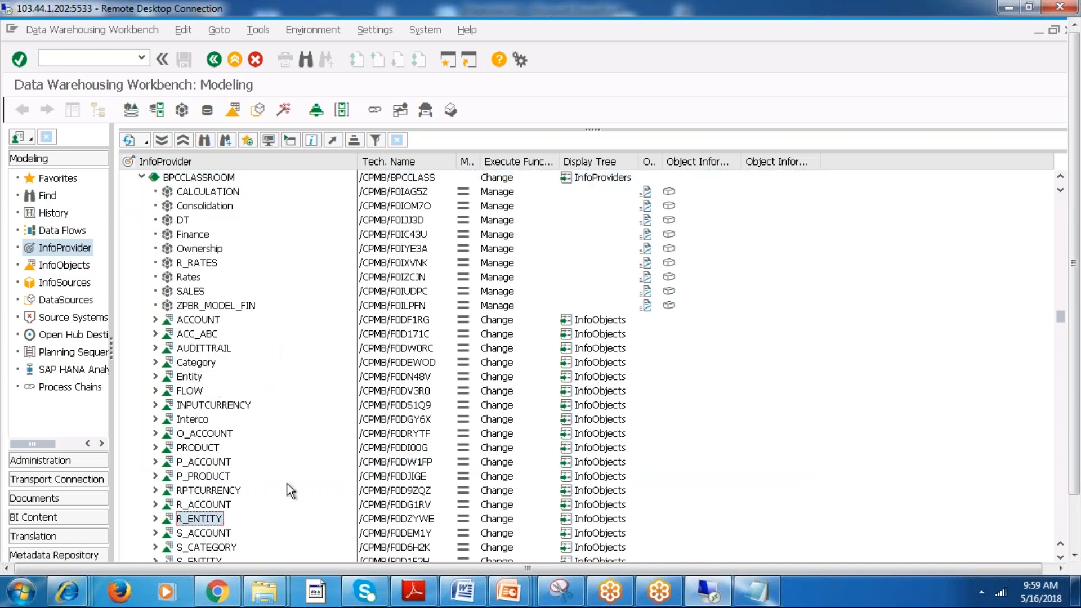
mouse_move(1062, 324)
mouse_down()
mouse_move(1063, 336)
mouse_move(1063, 325)
mouse_up()
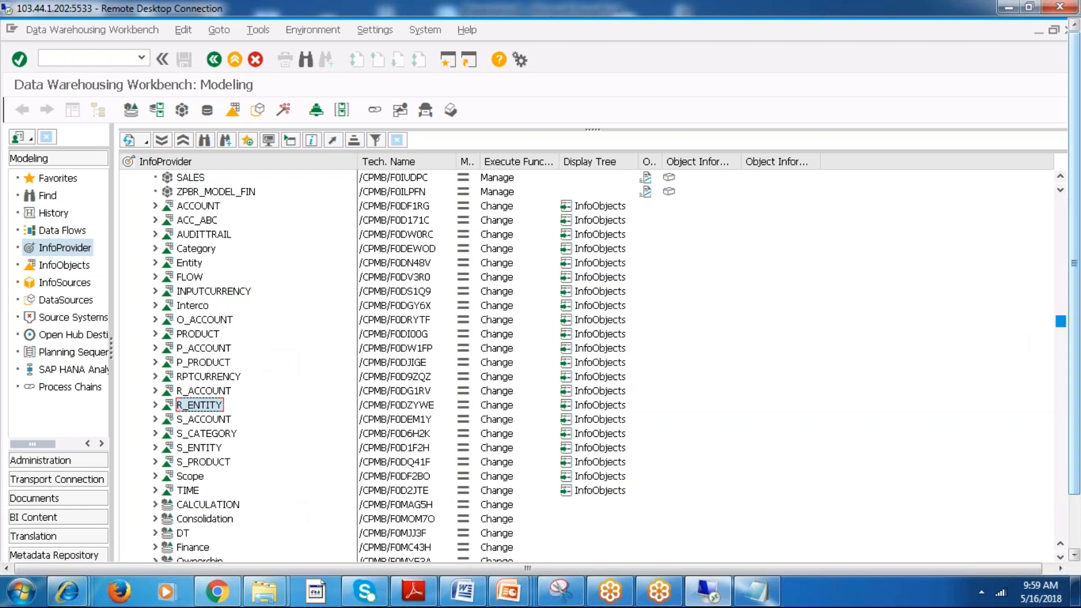
scroll(840, 238, up, 5)
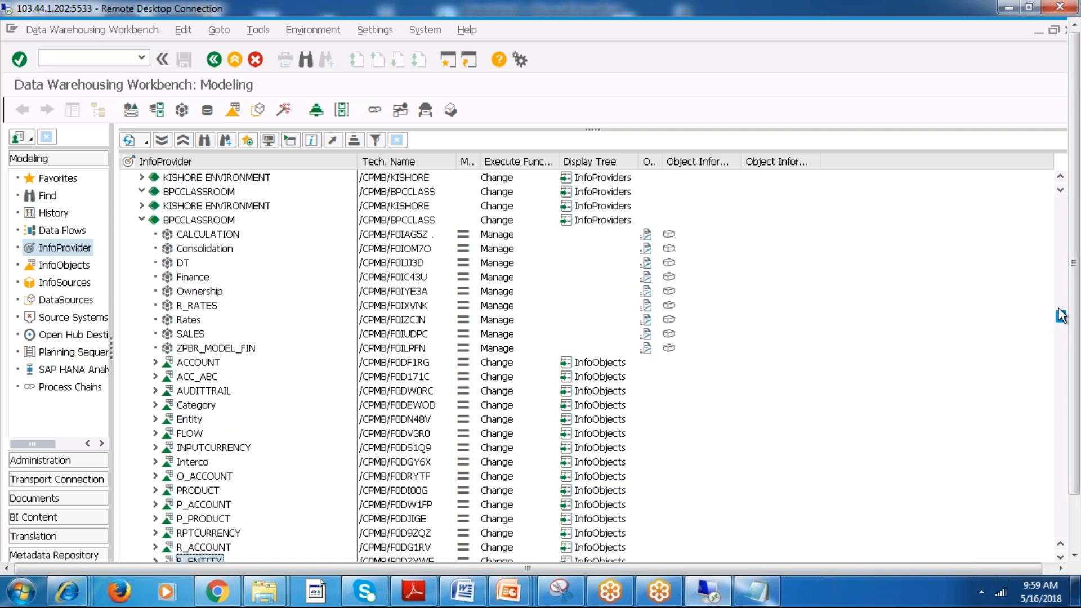
Search the InfoProvider tree for B_PROJECT in technical names and descriptions.
click(206, 140)
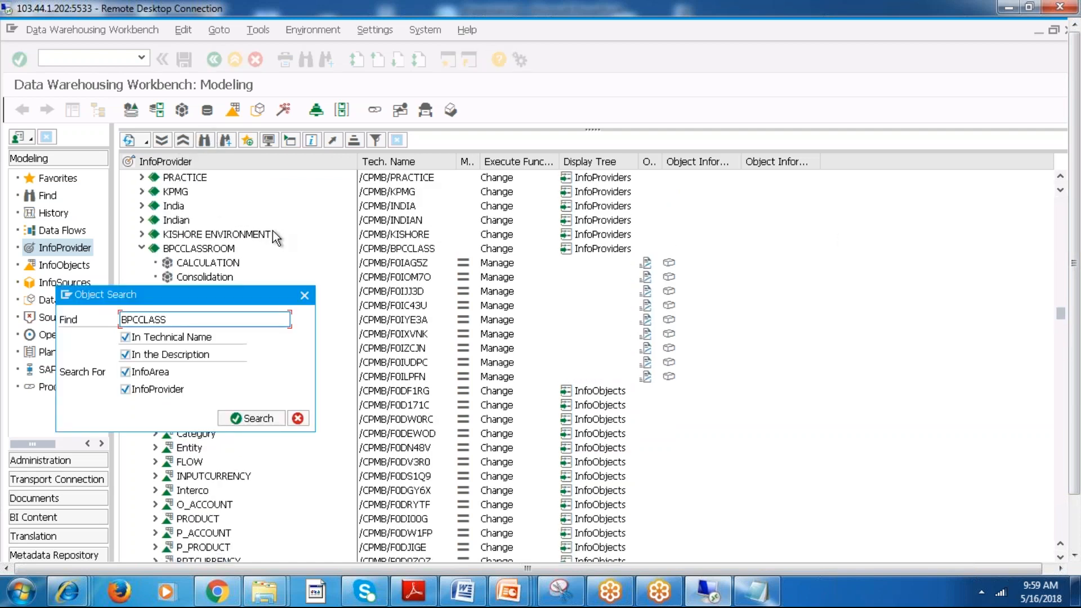
drag(193, 320, 47, 313)
text(B_PROJECT)
key(Return)
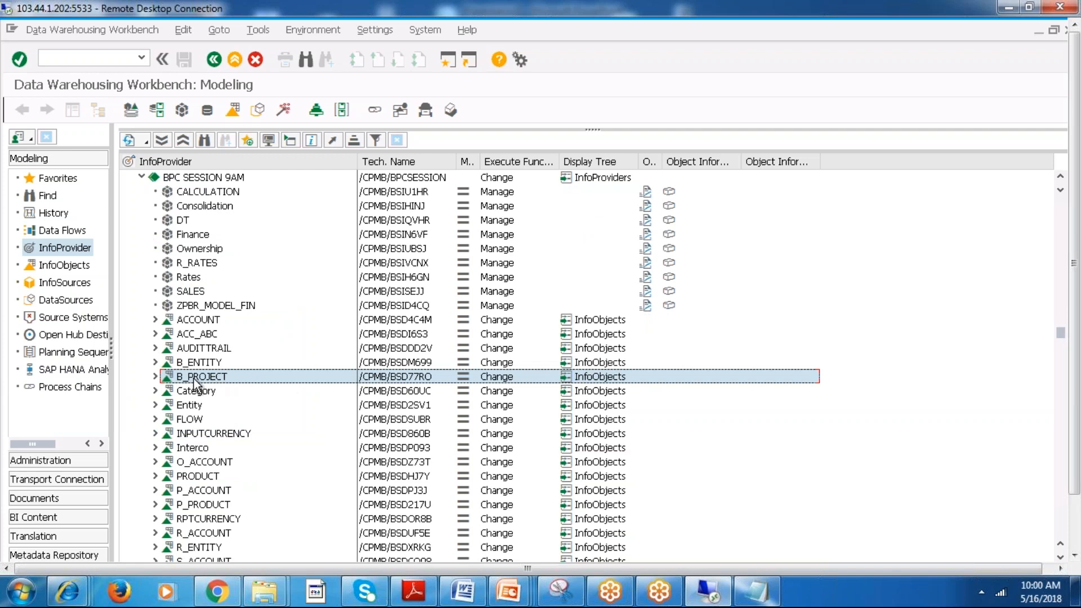
Display the data of the B_PROJECT InfoObject as a list, including the output field selection.
click(183, 379)
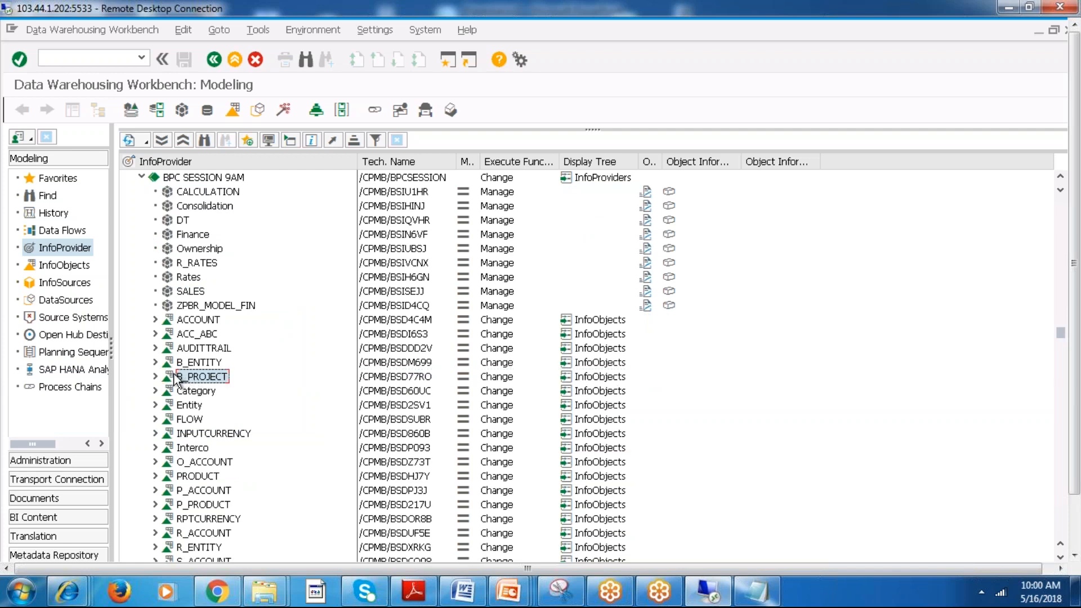
right_click(169, 373)
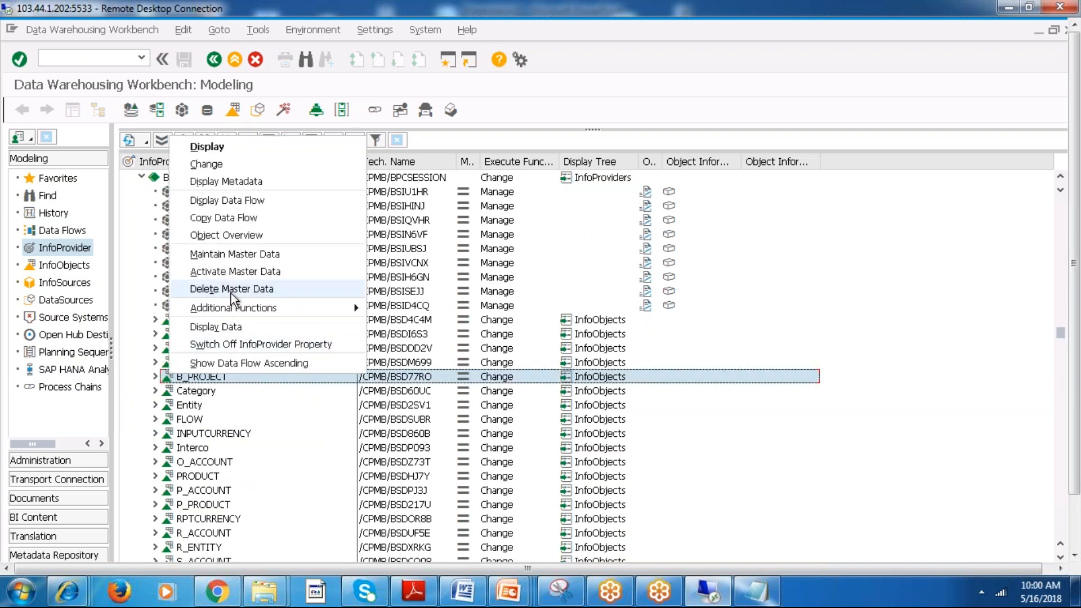
click(228, 326)
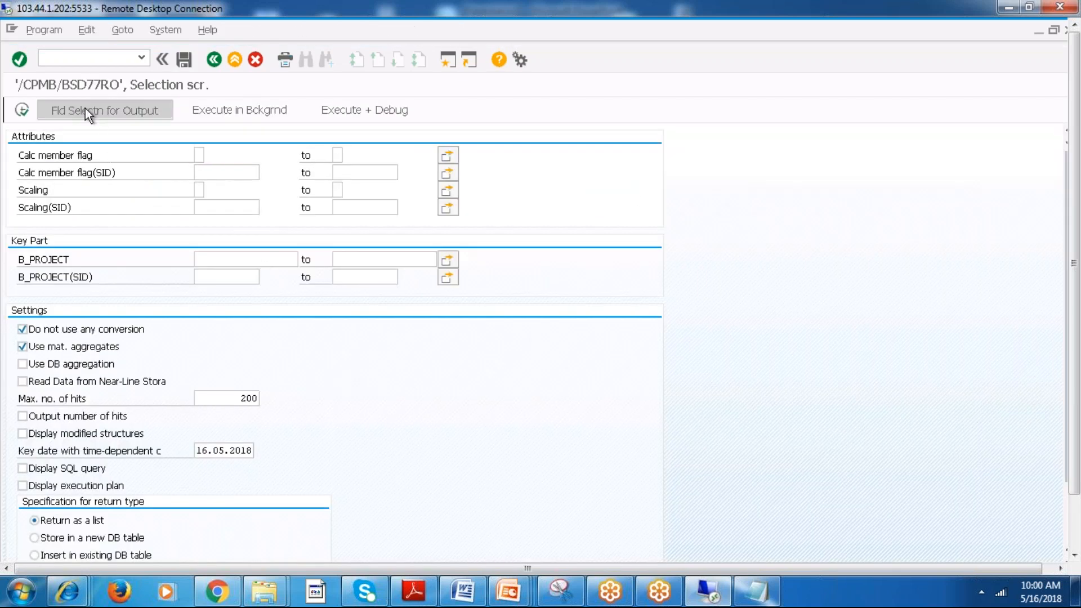
click(77, 110)
click(54, 110)
click(21, 109)
click(20, 110)
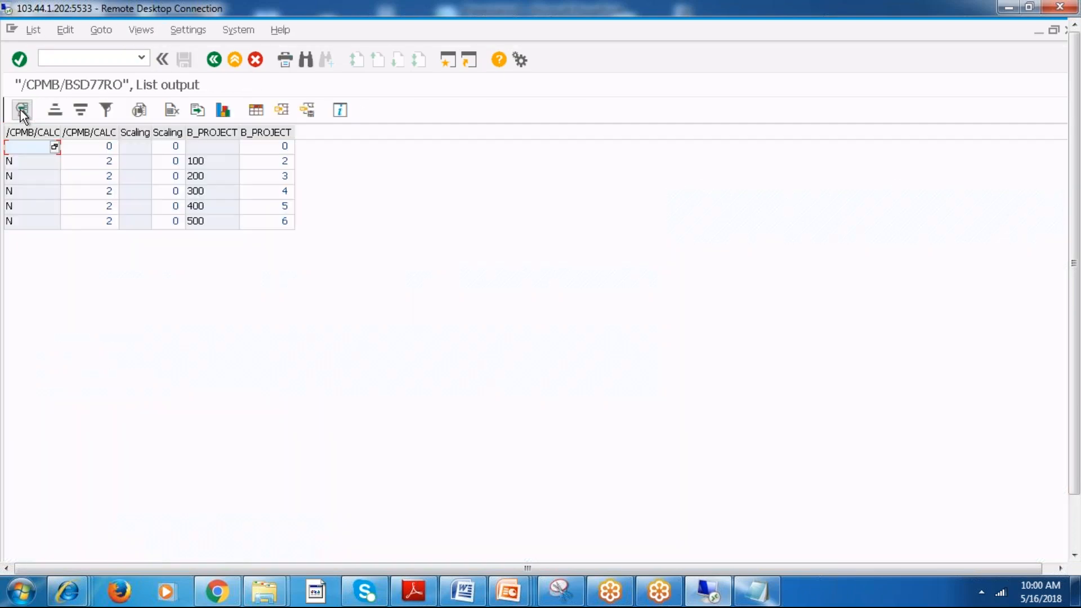
Check the B_PROJECT members 100 through 500 in the list output and return to the InfoProvider tree.
click(224, 160)
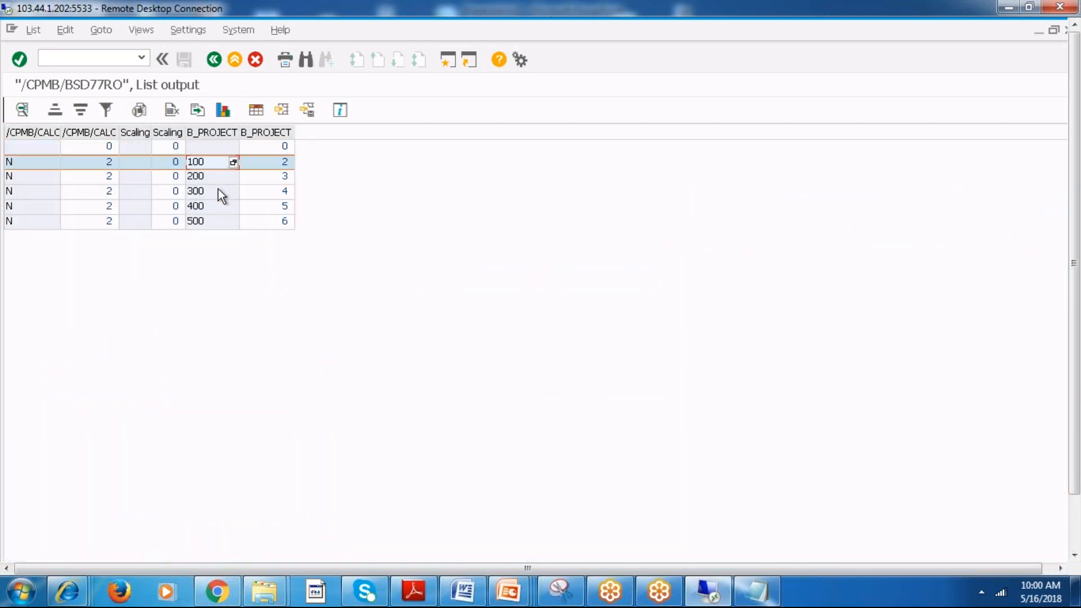
click(201, 223)
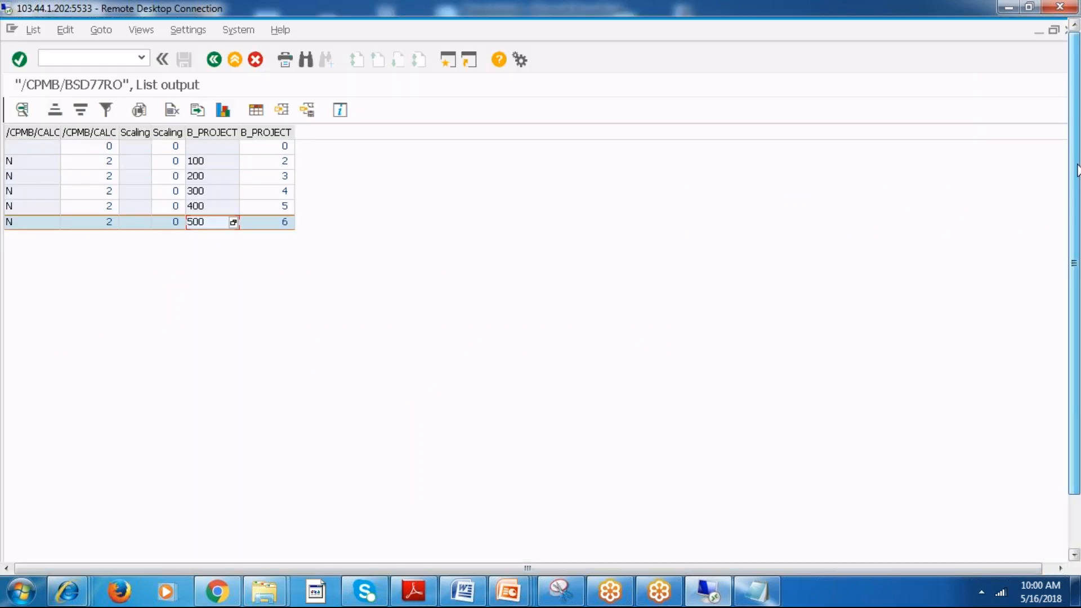
click(215, 60)
click(215, 60)
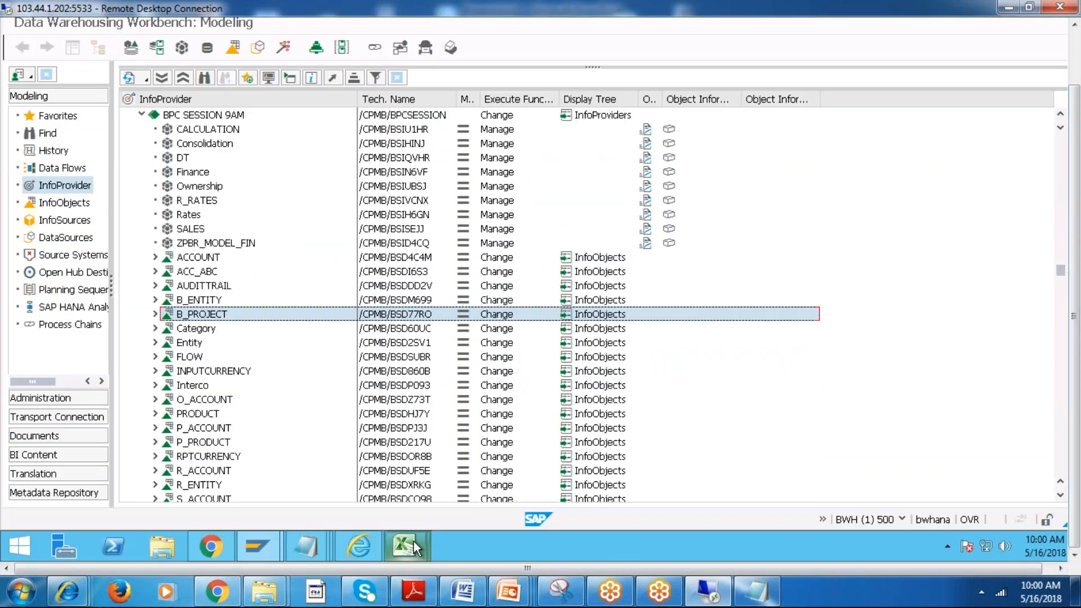
Switch to the B_PROJECT members in the BPC web client and move the H1 column ahead of Scaling.
click(370, 540)
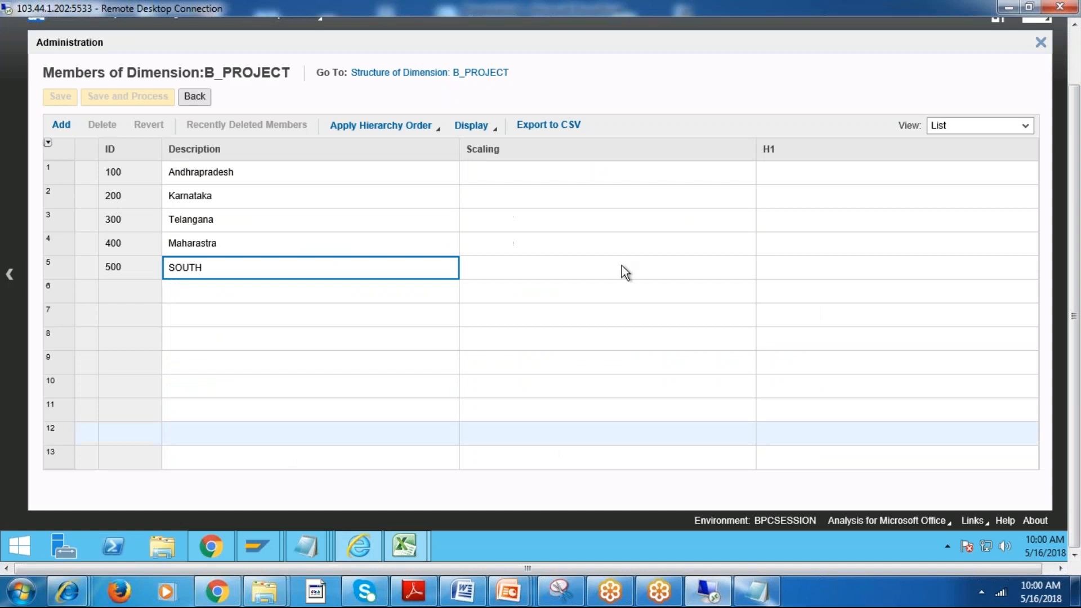
click(658, 244)
drag(837, 150, 478, 164)
Set the H1 parent to 500 for members 100, 200 and 300.
click(506, 172)
text(500)
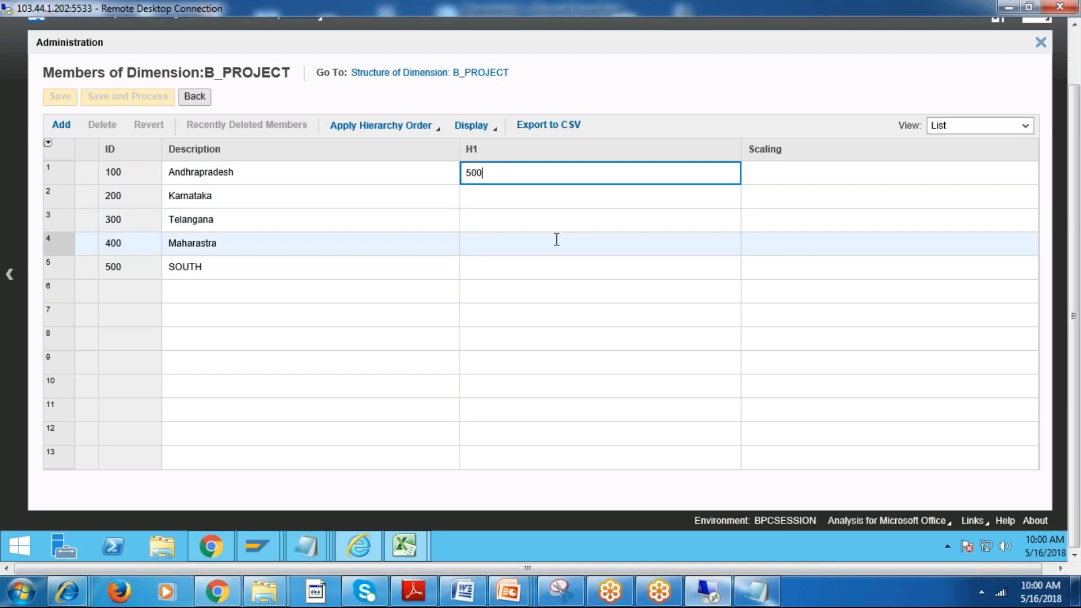
click(502, 197)
text(500)
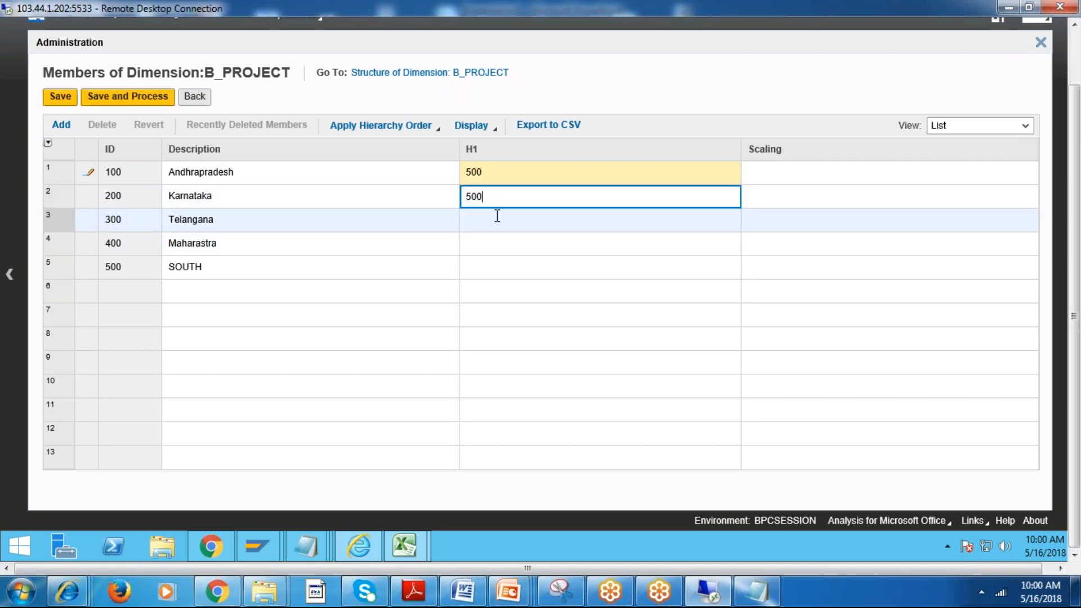
click(494, 218)
text(500)
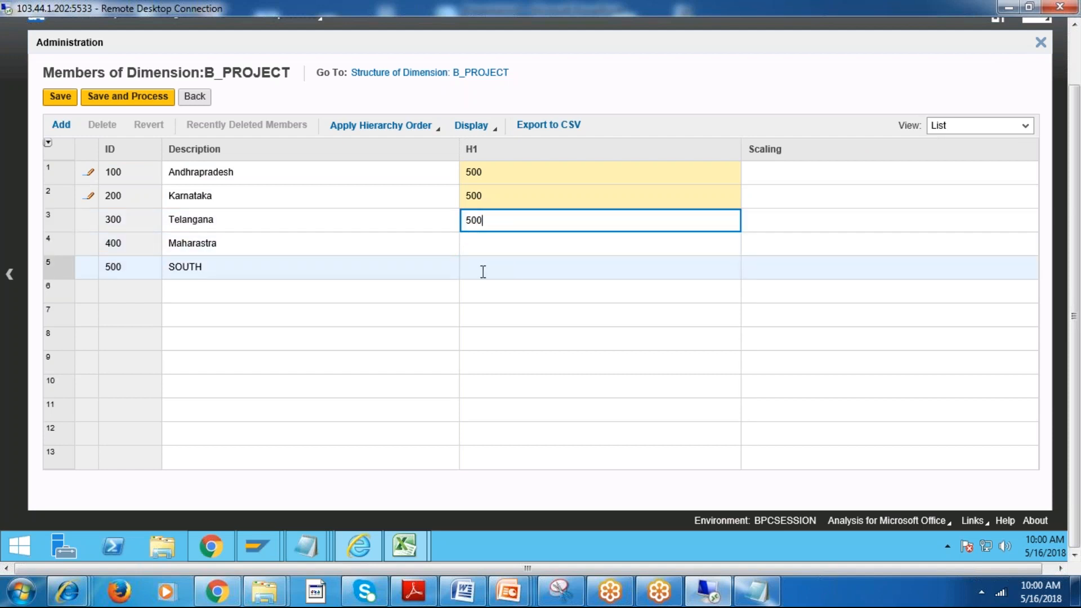
click(482, 291)
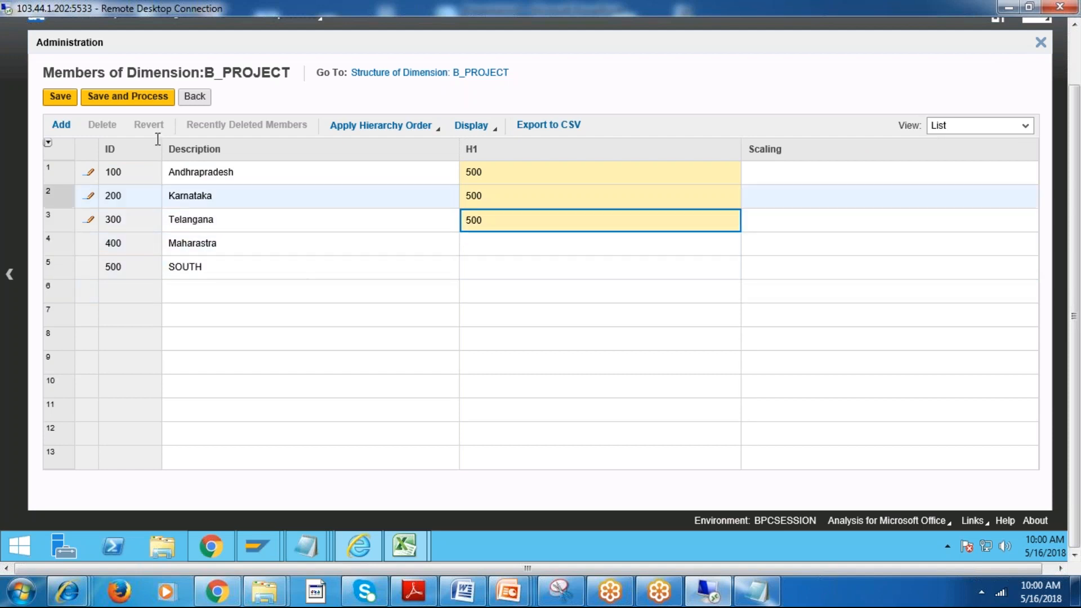
Save and process the B_PROJECT members and close the processing dialog.
click(124, 97)
click(632, 299)
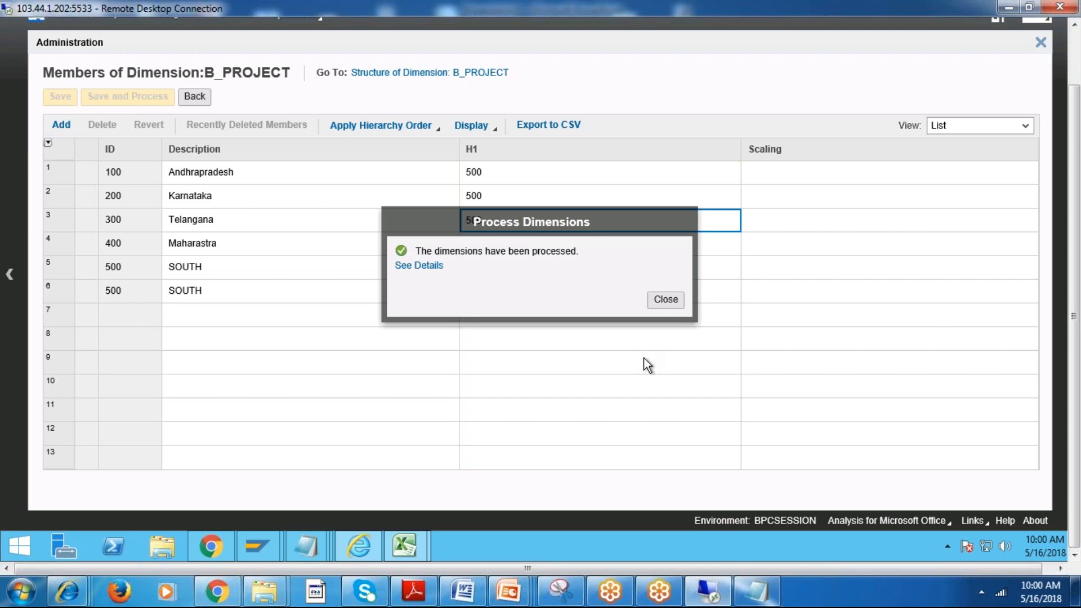
click(666, 298)
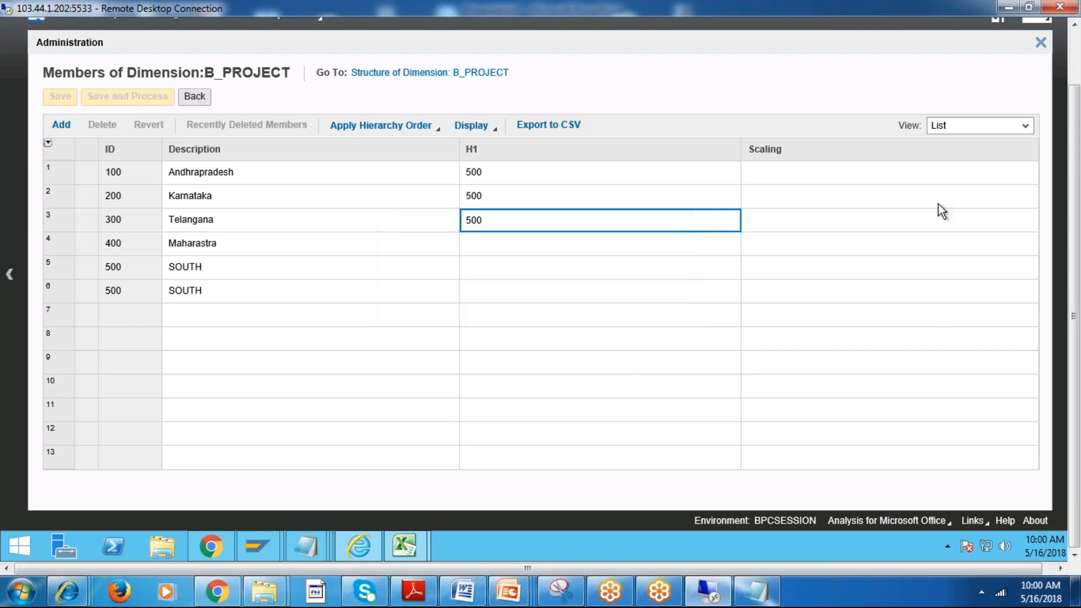
Show the B_PROJECT members in Hierarchy view and expand member 500.
click(979, 125)
click(954, 157)
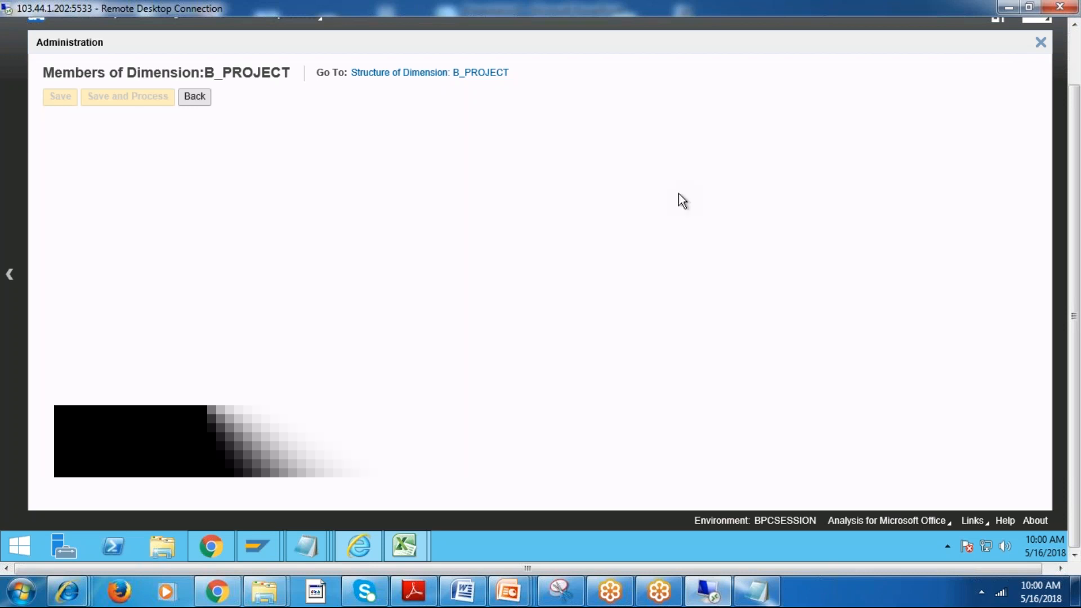
click(56, 165)
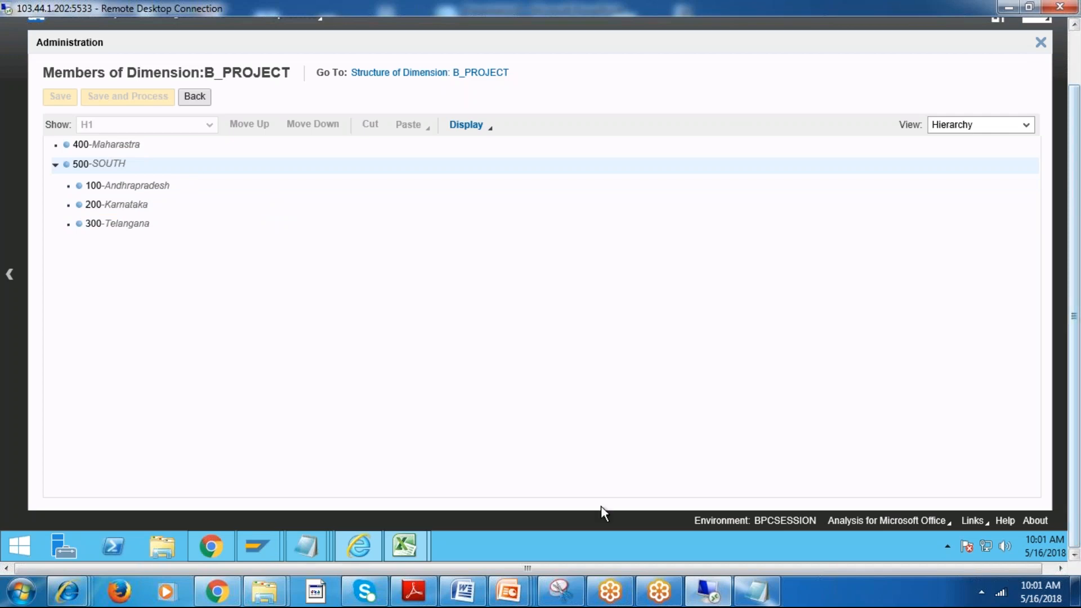
Switch to the Data Warehousing Workbench and display the B_PROJECT data again as a list.
click(259, 550)
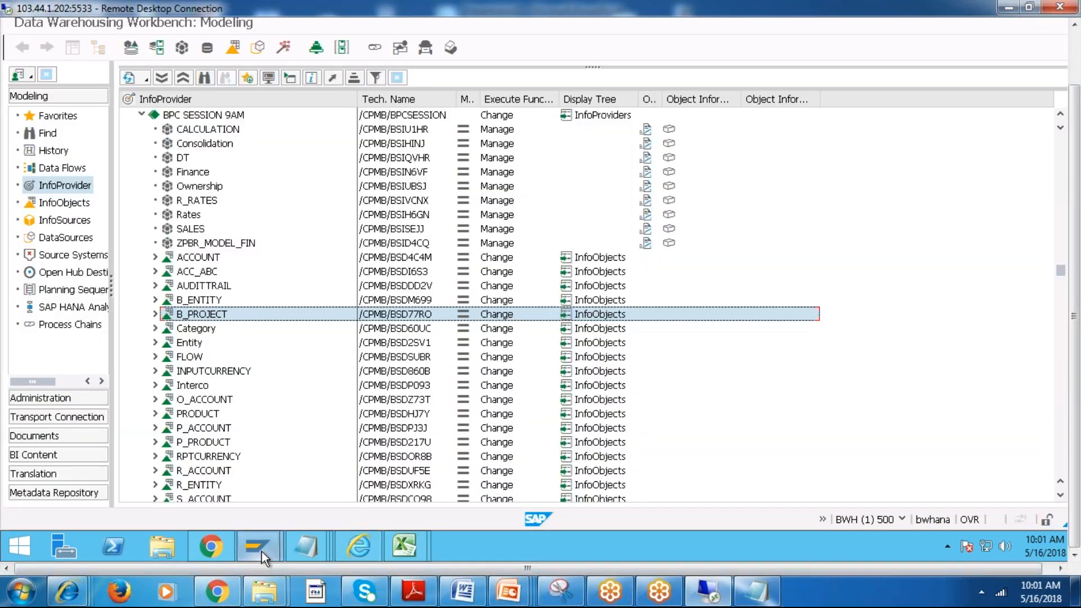
right_click(198, 314)
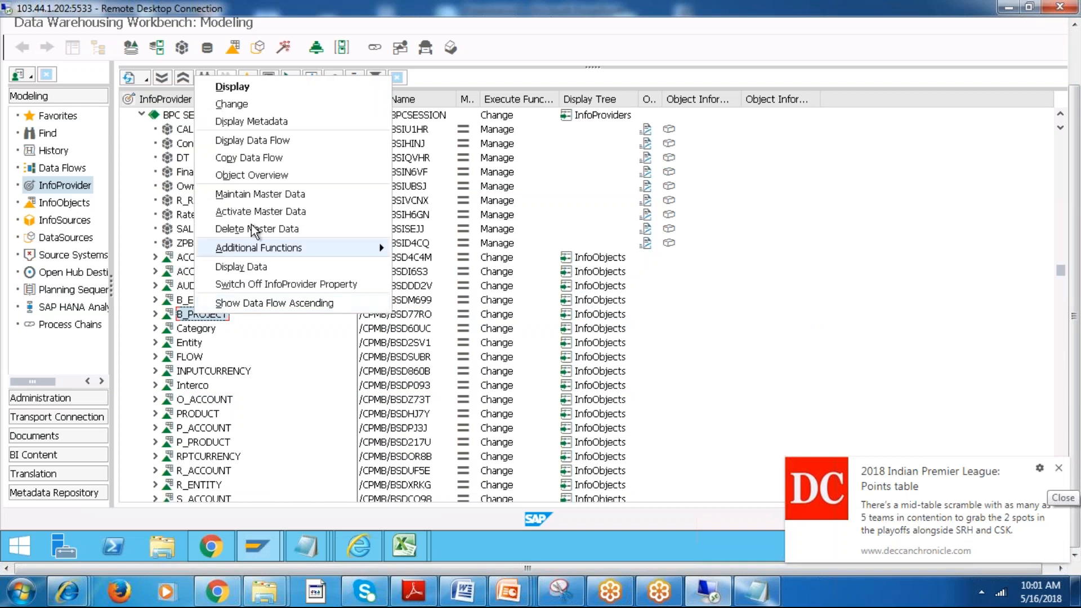
click(251, 265)
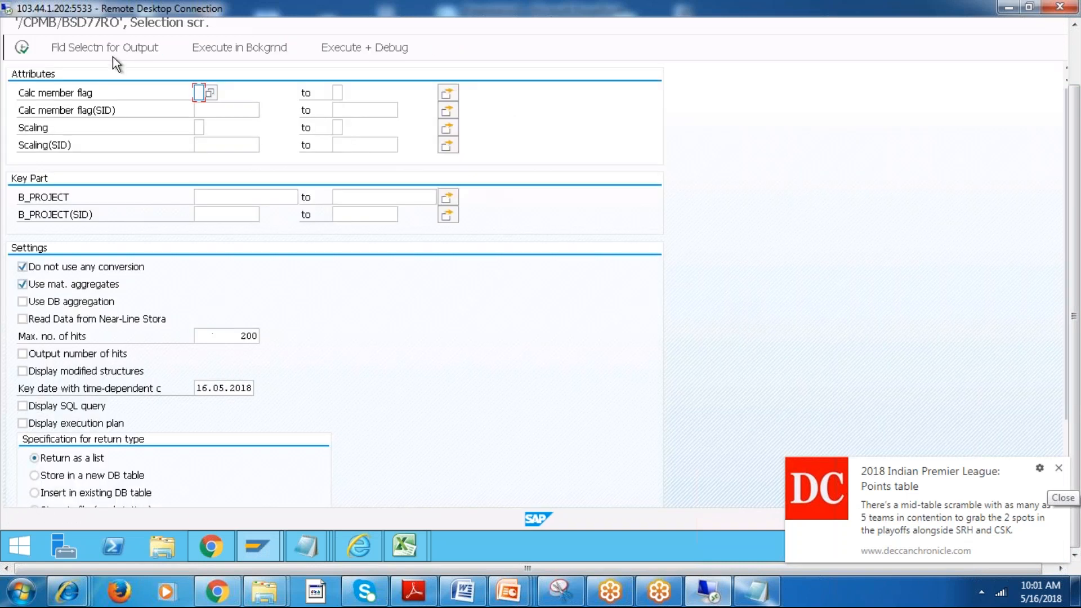
click(110, 51)
click(21, 48)
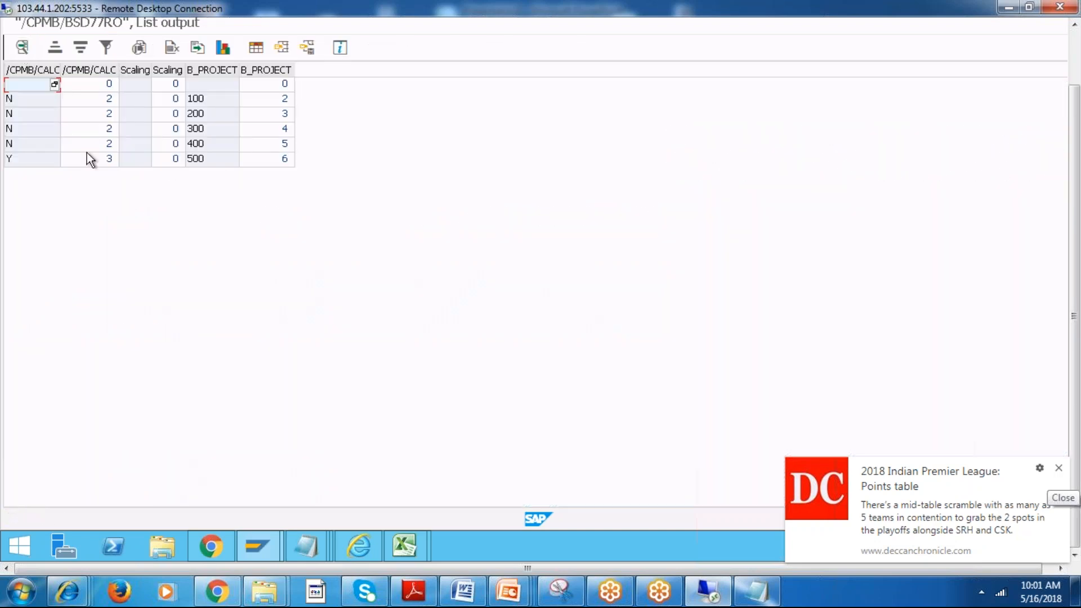
Compare the calculated member flag of member 500 with the flags of members 100 to 400.
click(23, 158)
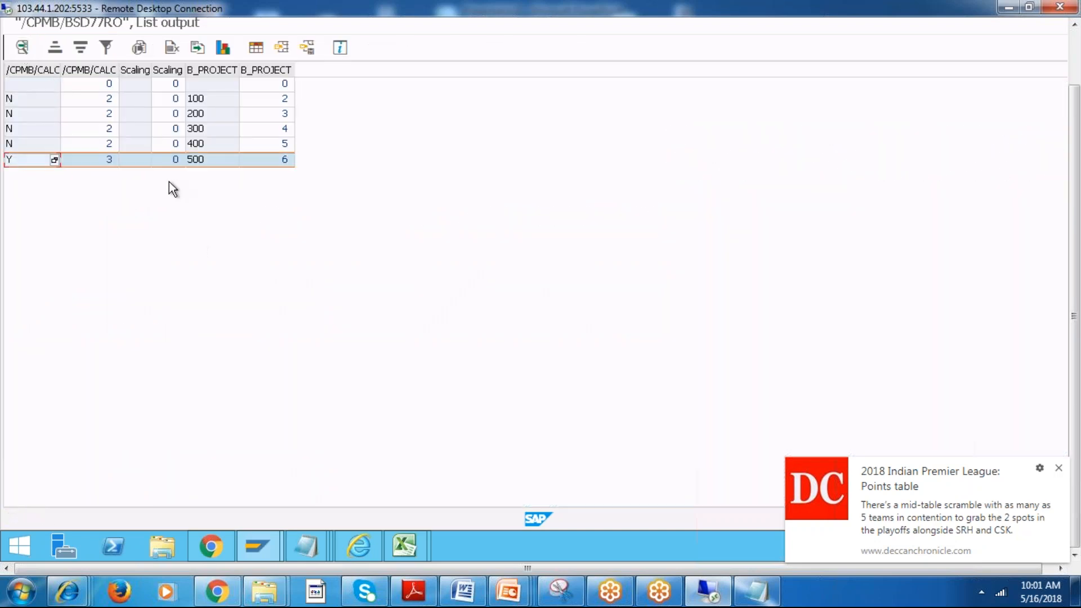
click(205, 163)
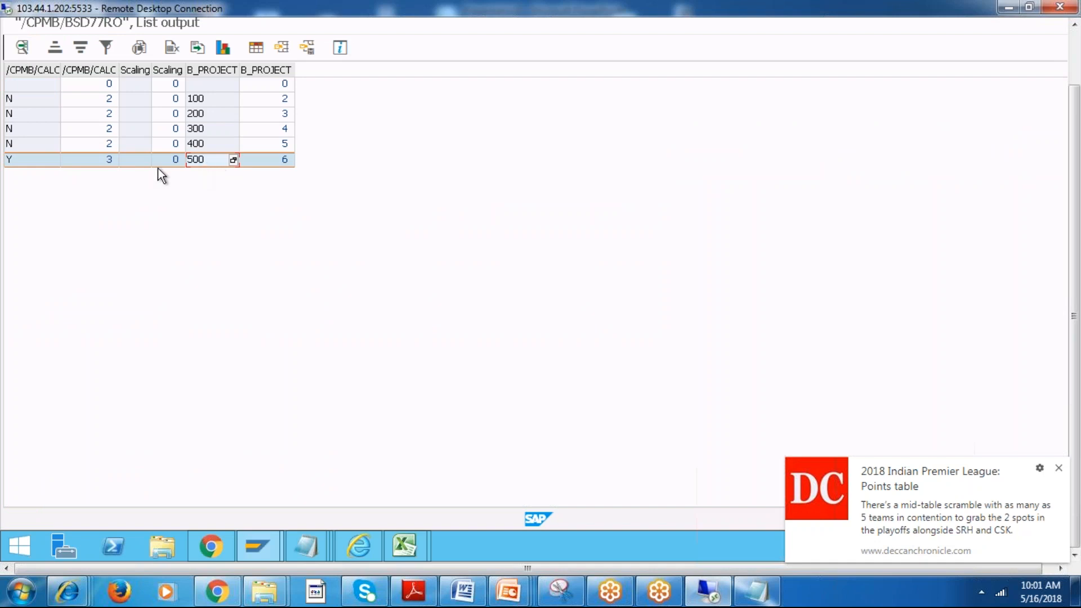
click(23, 161)
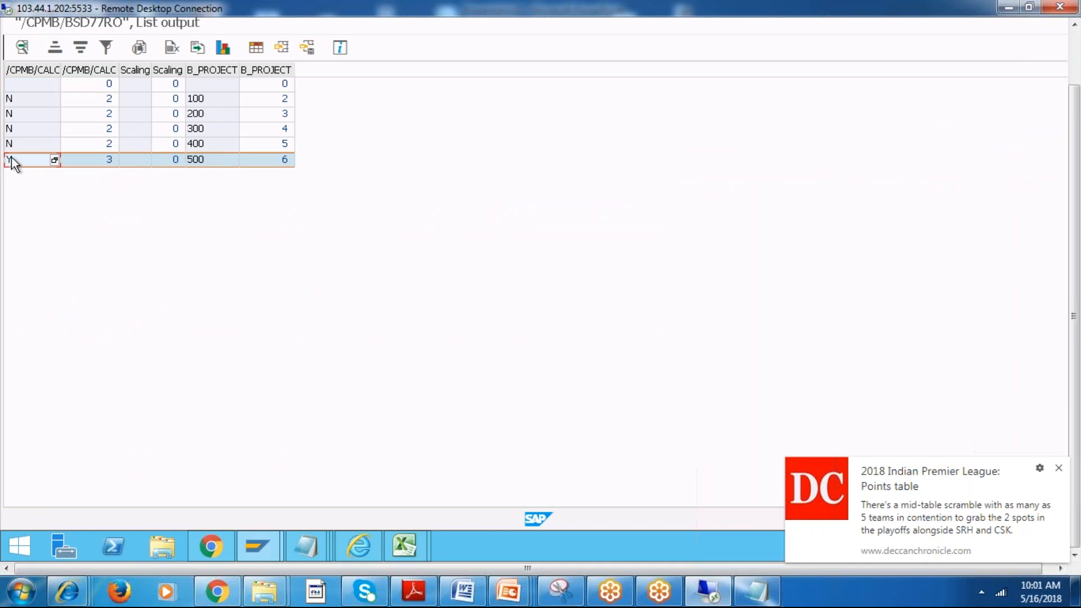
click(26, 144)
click(24, 129)
click(20, 111)
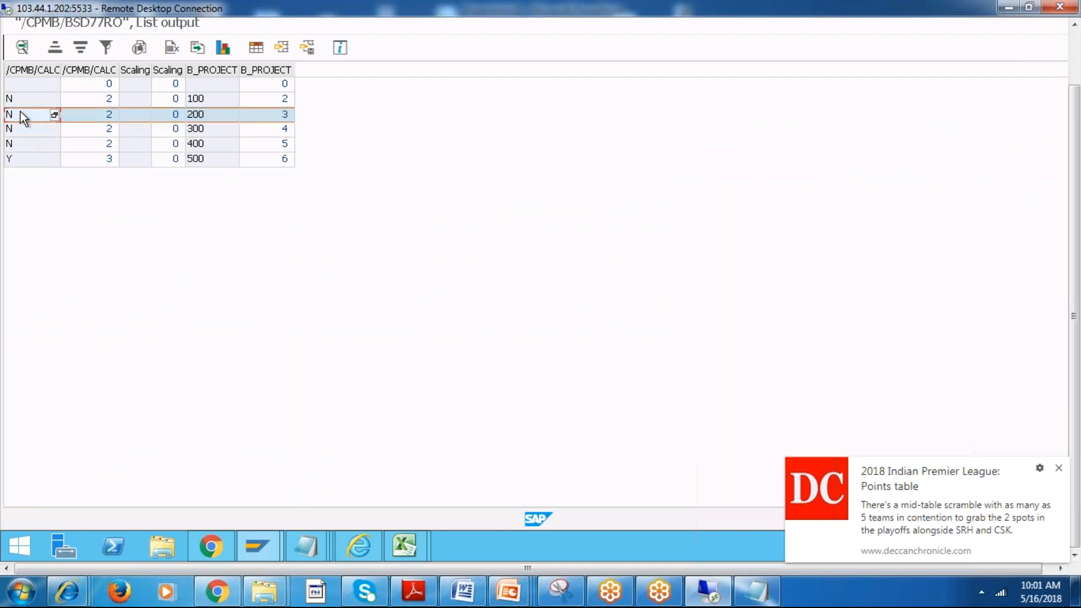
click(18, 97)
click(21, 129)
click(22, 160)
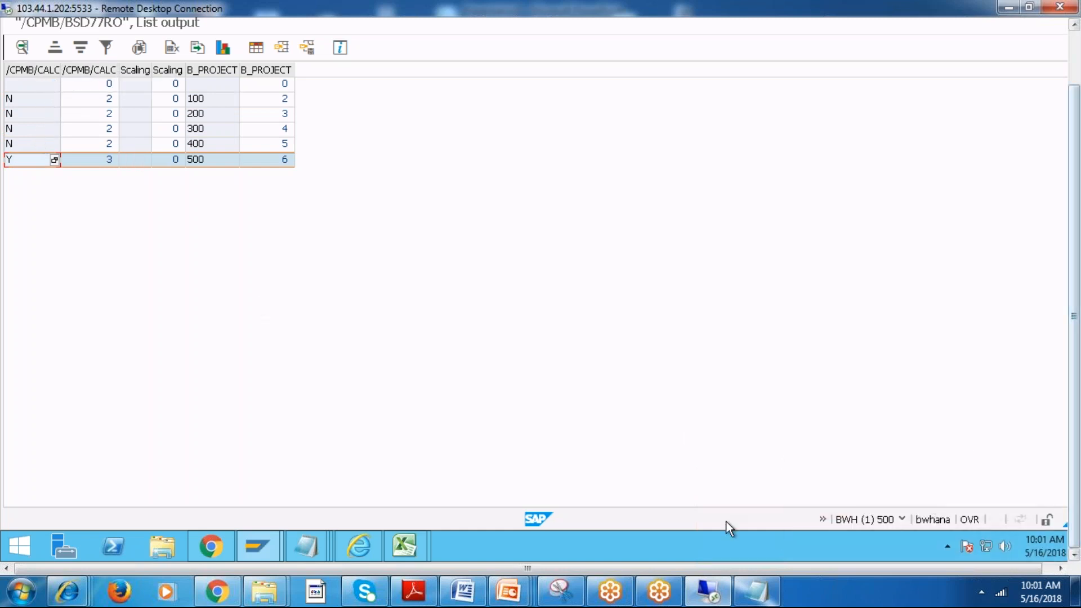
Glance at the BCF workbook, return to the B_PROJECT hierarchy in the BPC web client and select member 400.
click(370, 549)
mouse_move(411, 545)
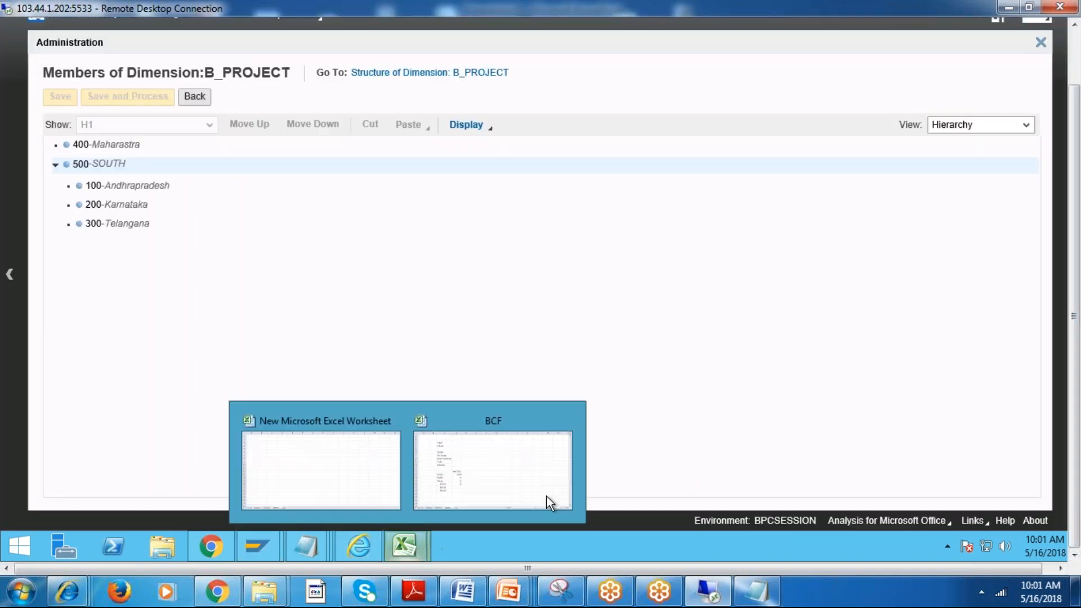
click(560, 482)
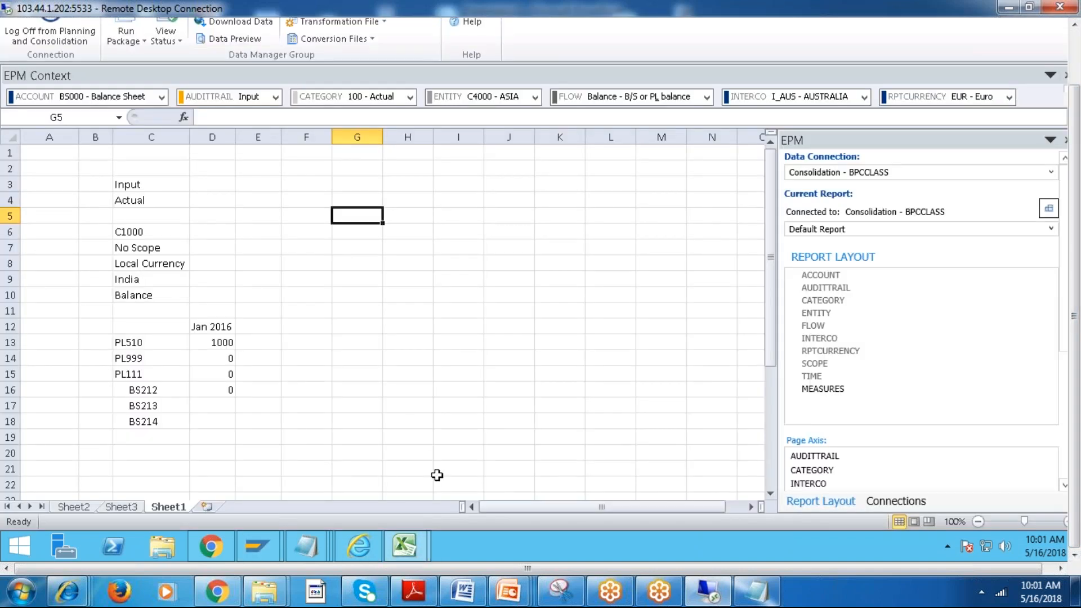
key(alt+Tab)
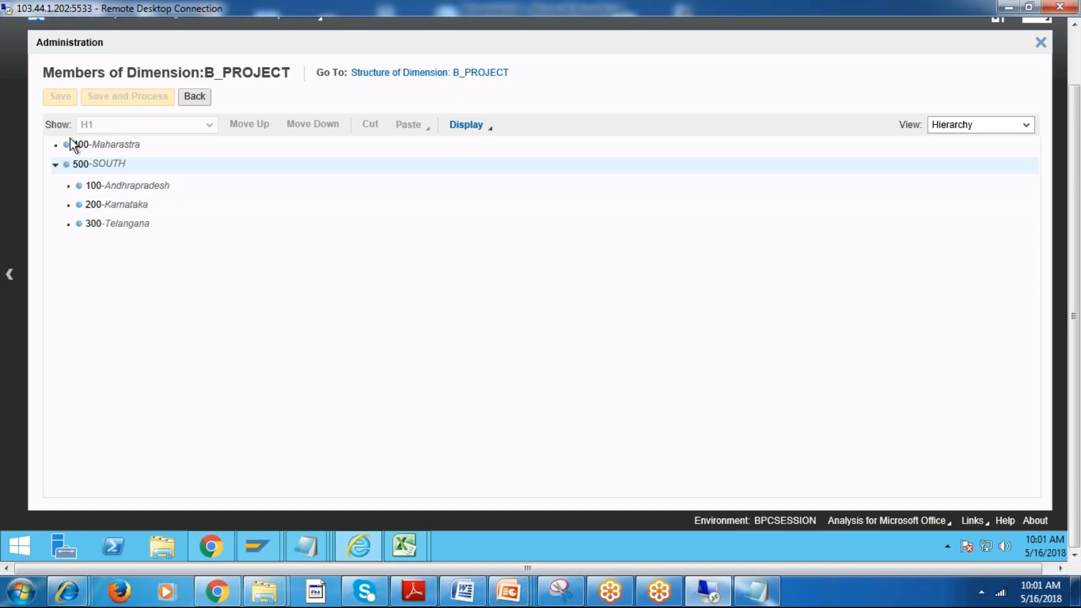
click(109, 146)
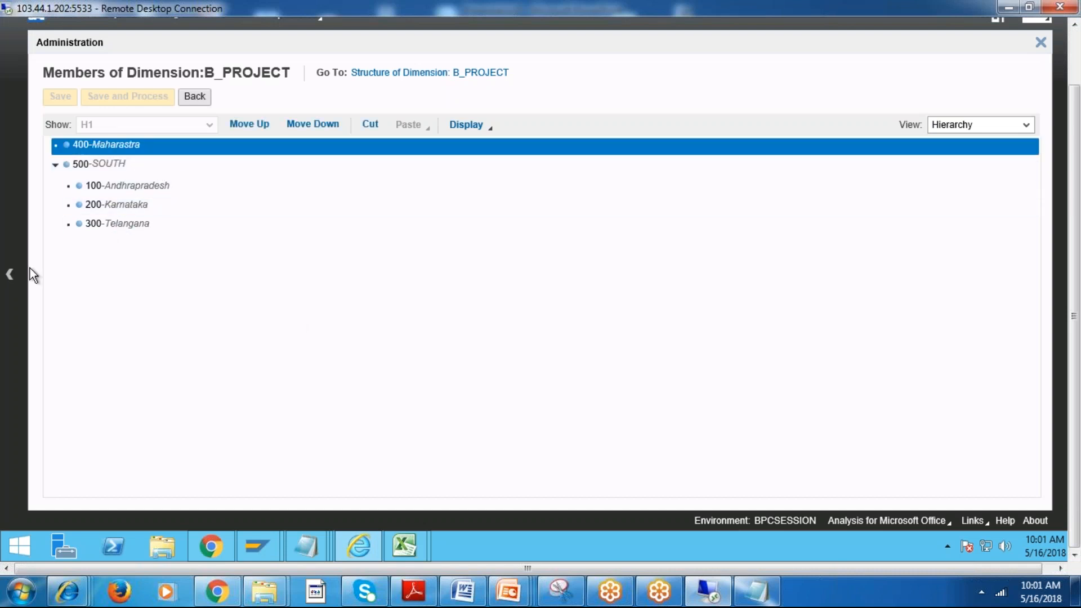
Return to the Administration page, reopen the members of the B_PROJECT dimension and show them in List view.
click(8, 276)
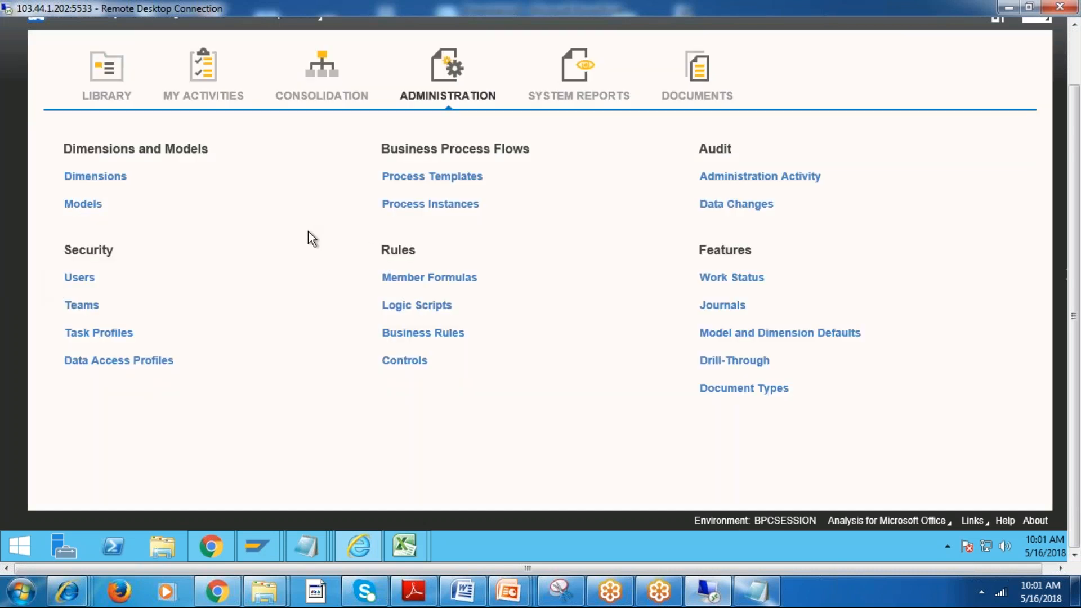
click(89, 178)
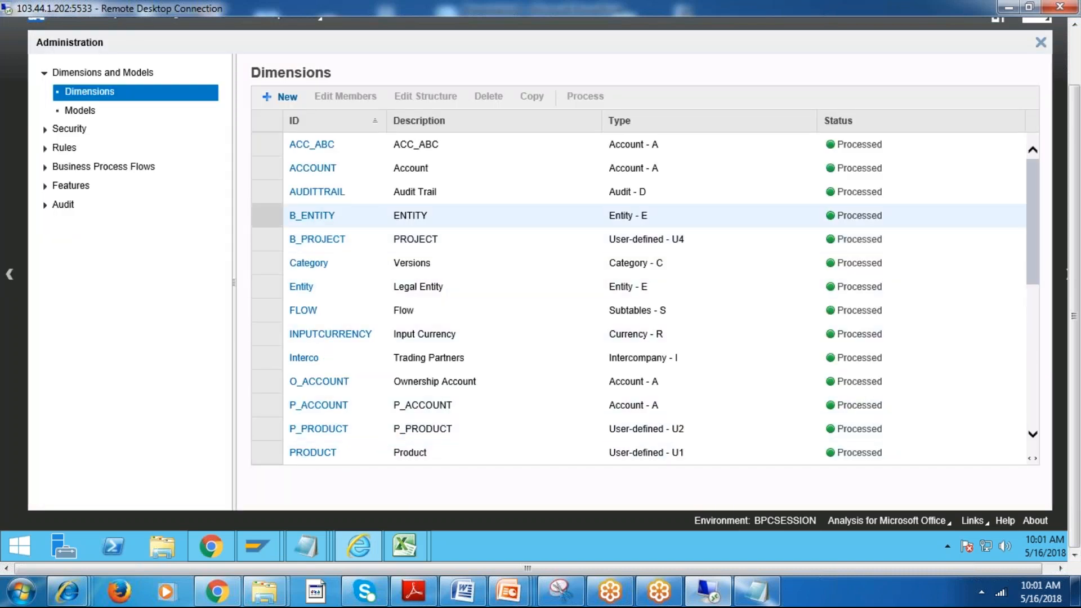
click(317, 239)
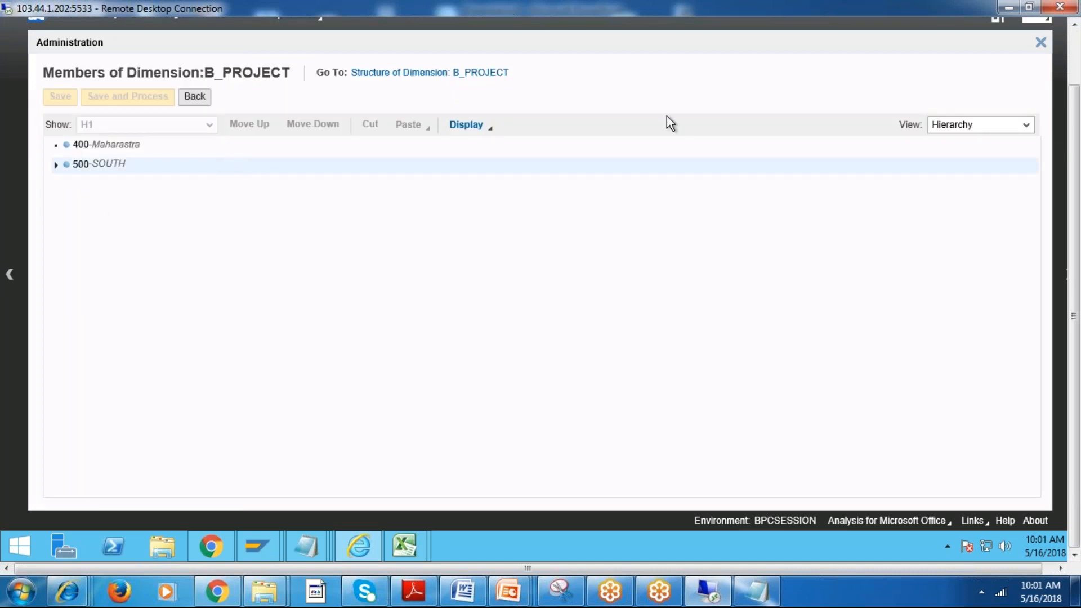
click(991, 124)
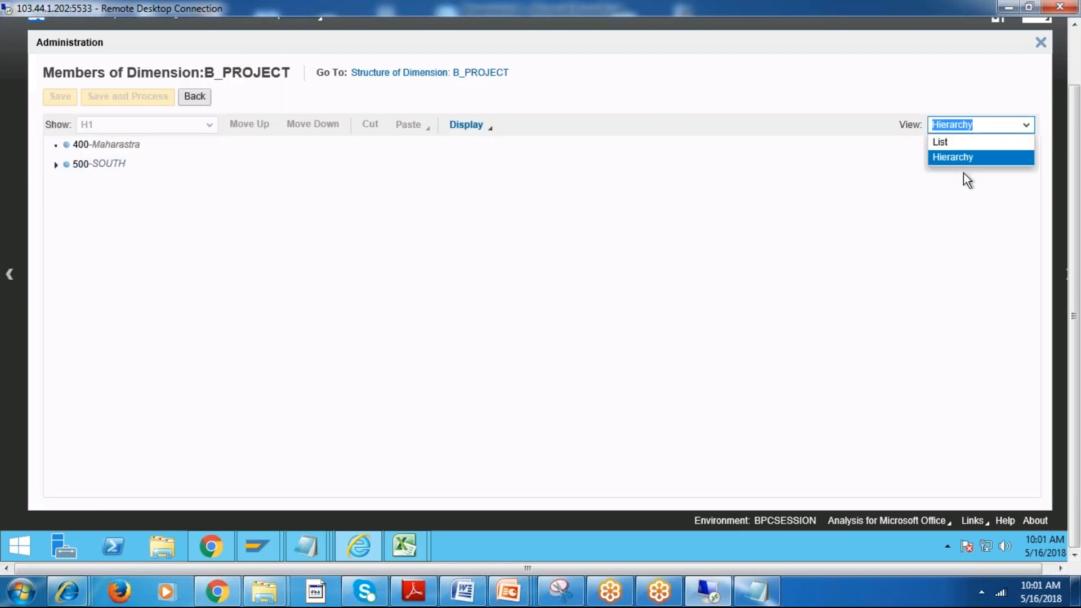
click(941, 142)
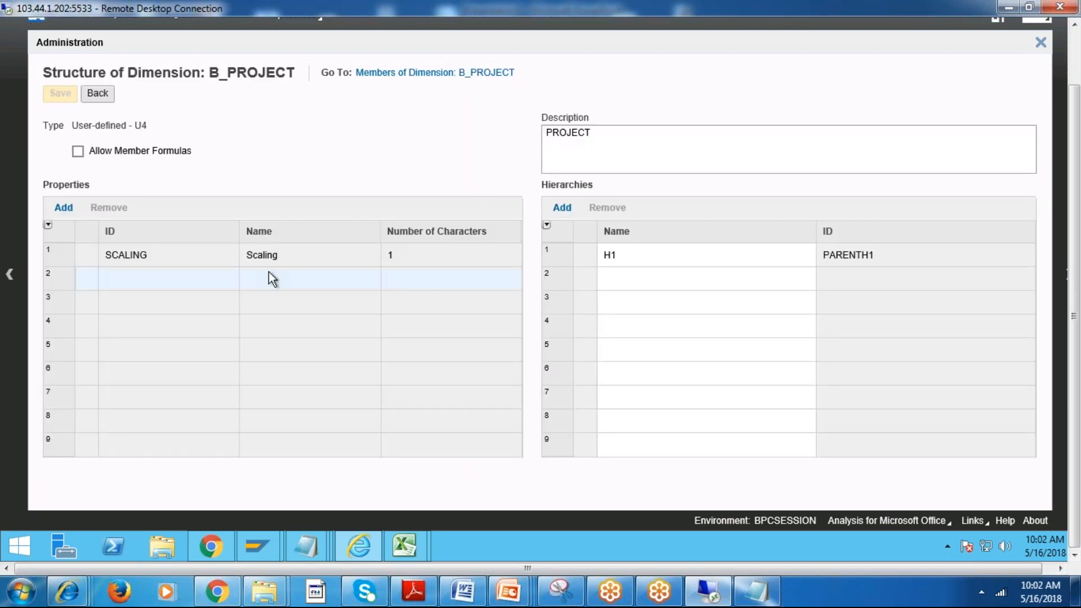
Add a property BRAND with 4 characters to the structure of B_PROJECT and save the structure.
click(64, 207)
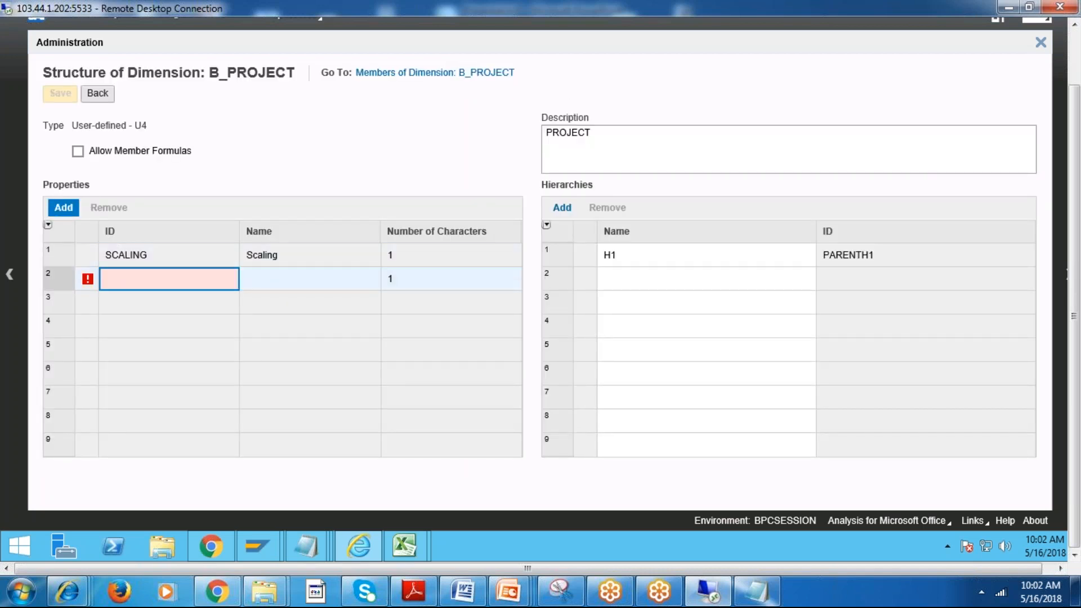
click(130, 279)
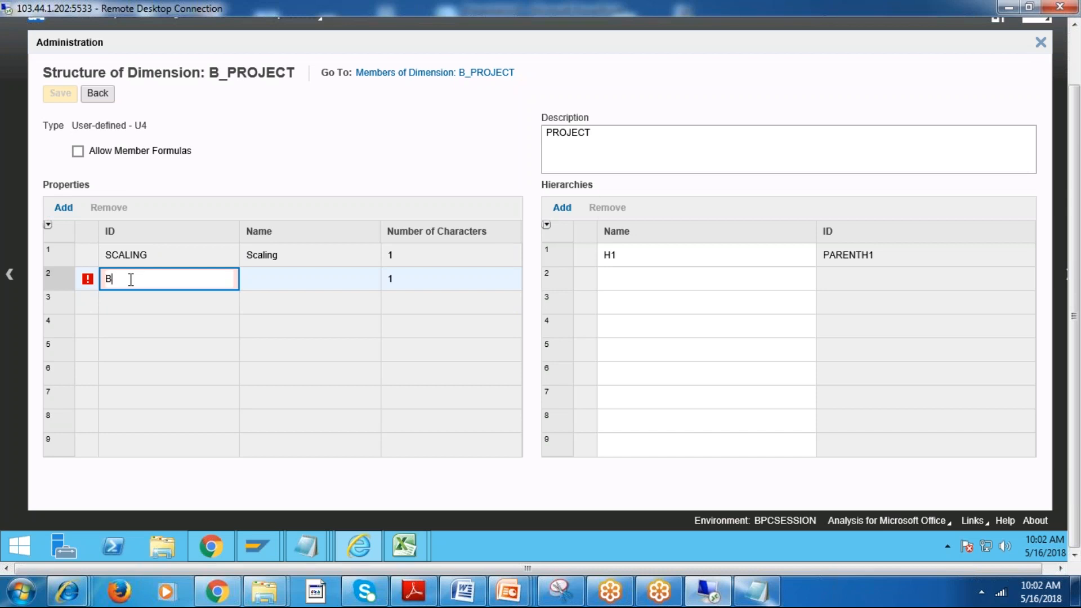
key(Return)
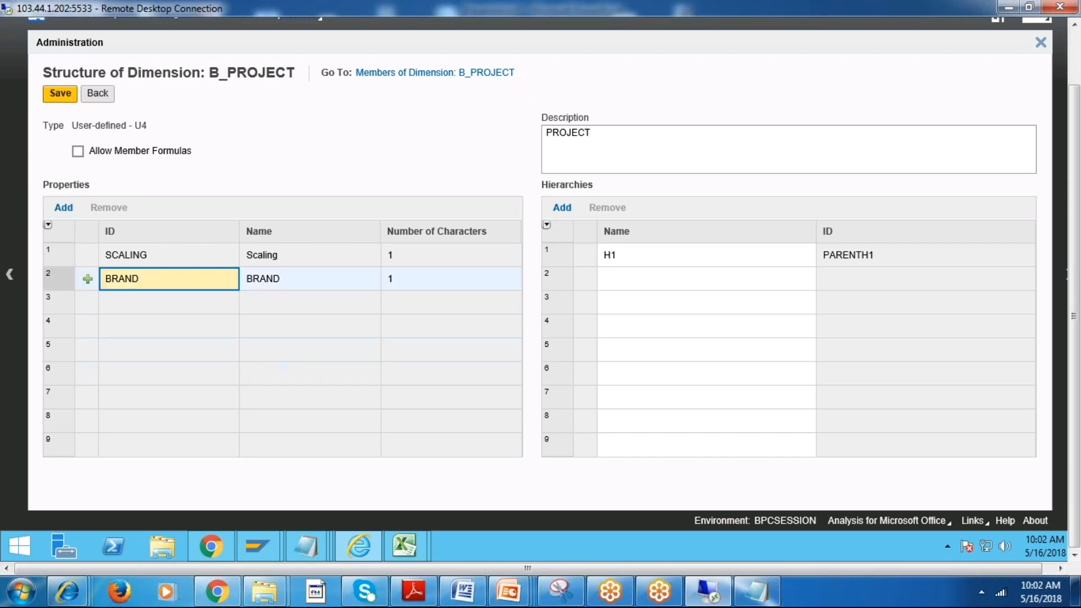
click(407, 278)
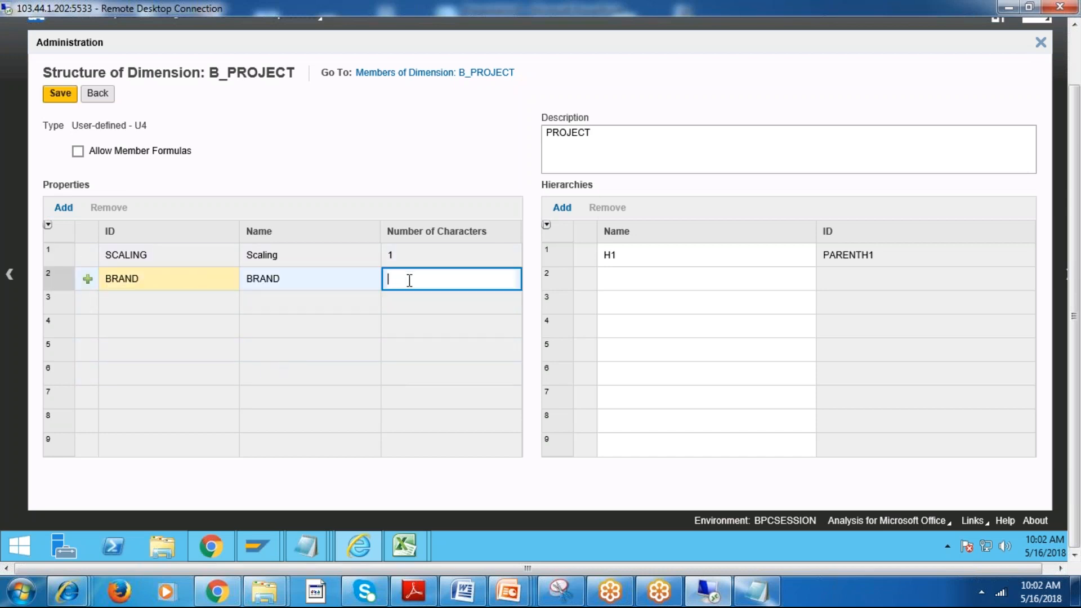
key(Return)
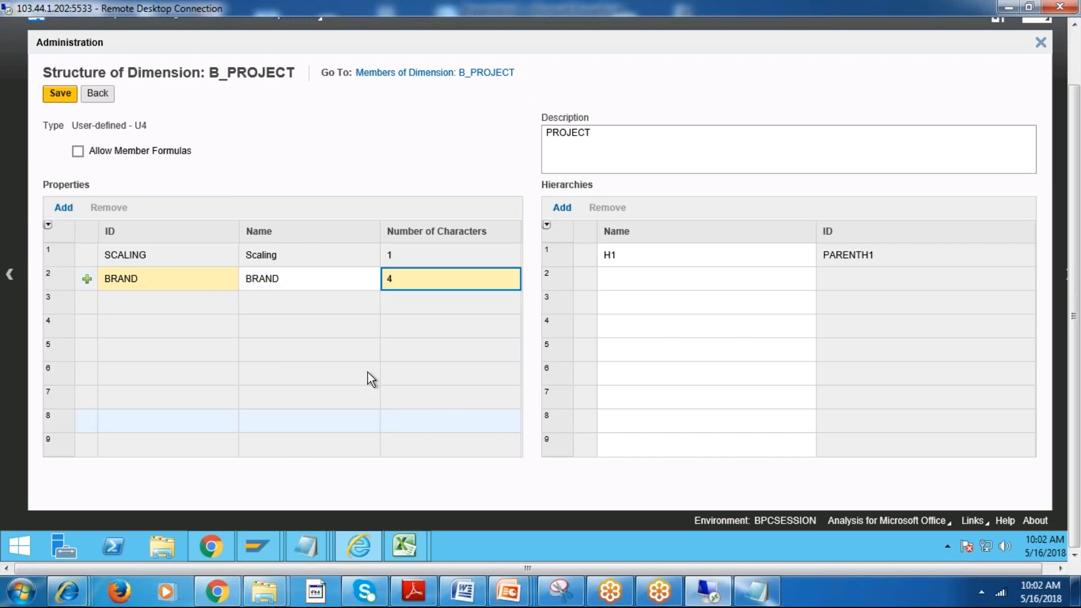
click(66, 97)
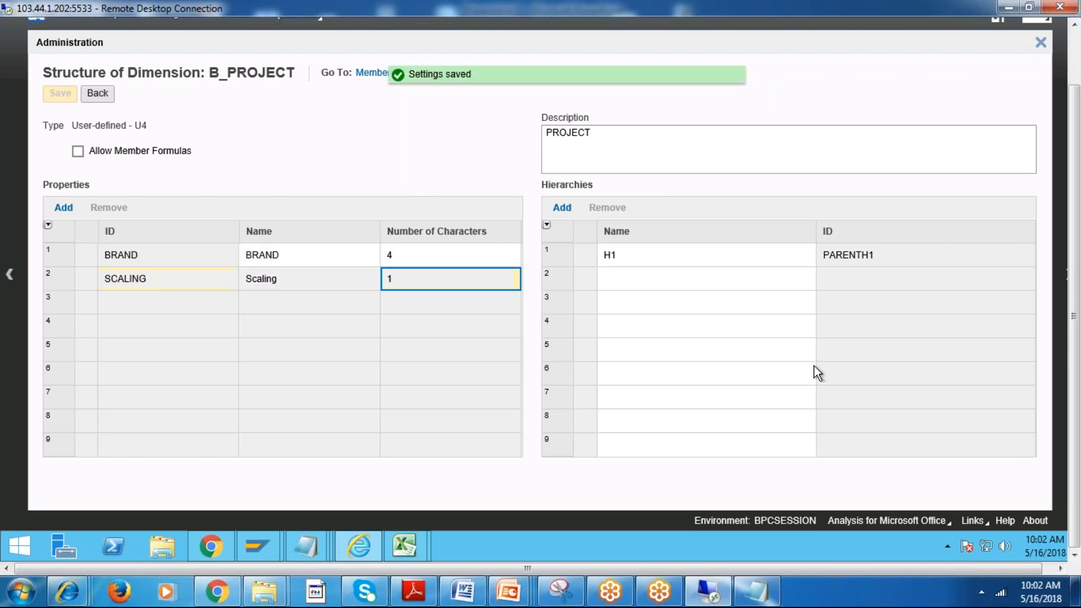
Try to delete the duplicate member 500 from B_PROJECT and save and process without taking the environment offline.
click(97, 95)
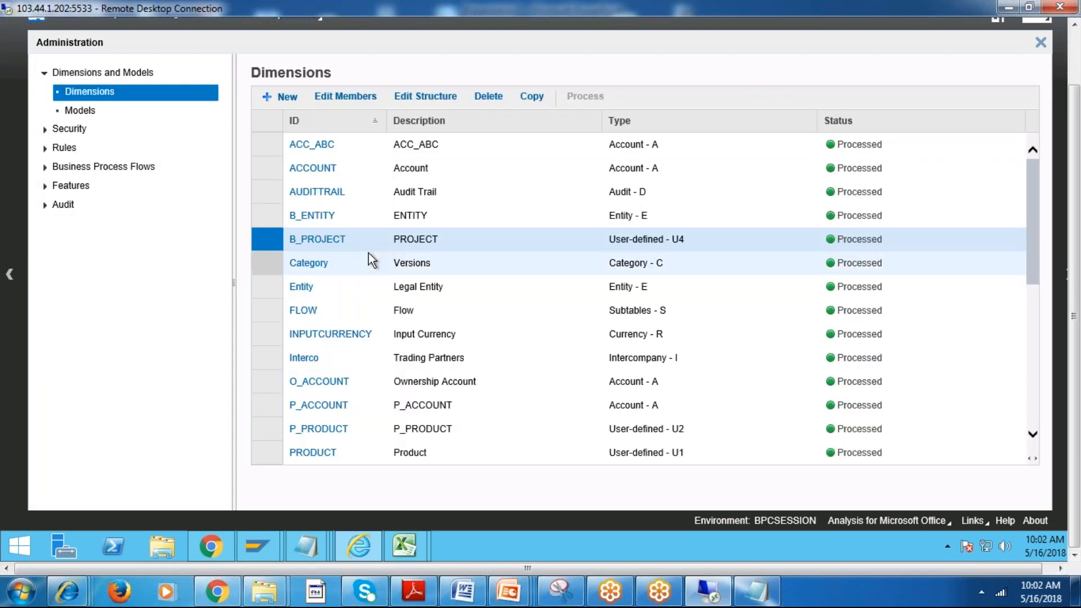
click(327, 240)
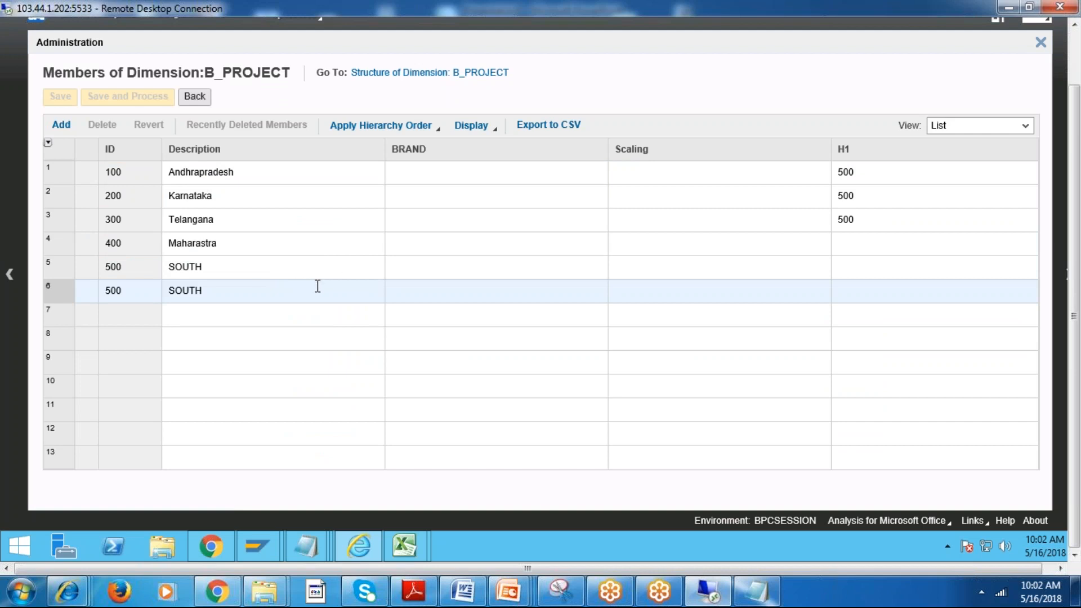
click(58, 287)
click(101, 124)
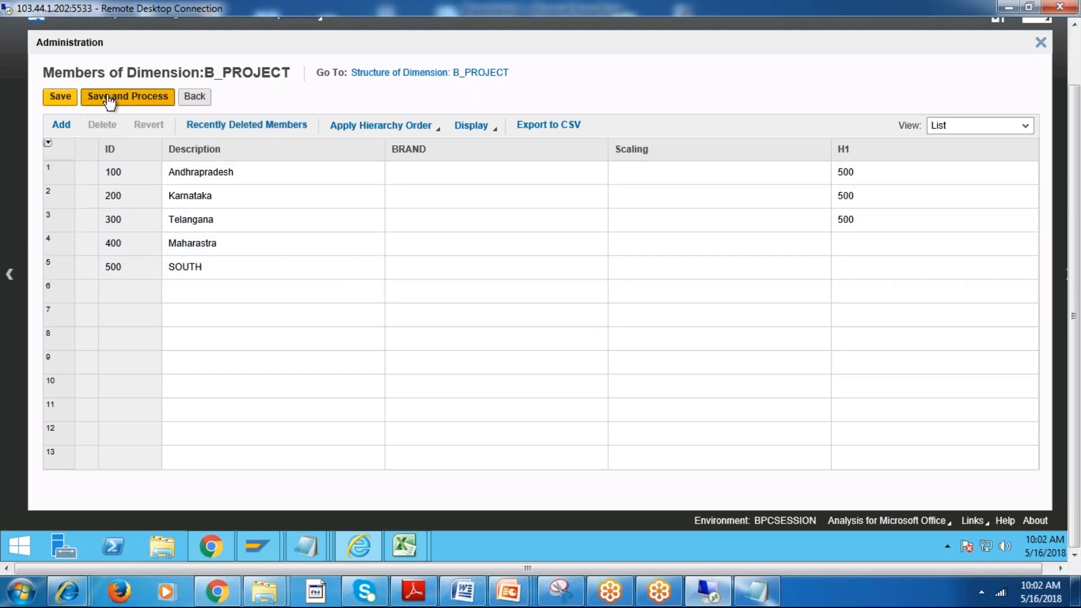
click(128, 96)
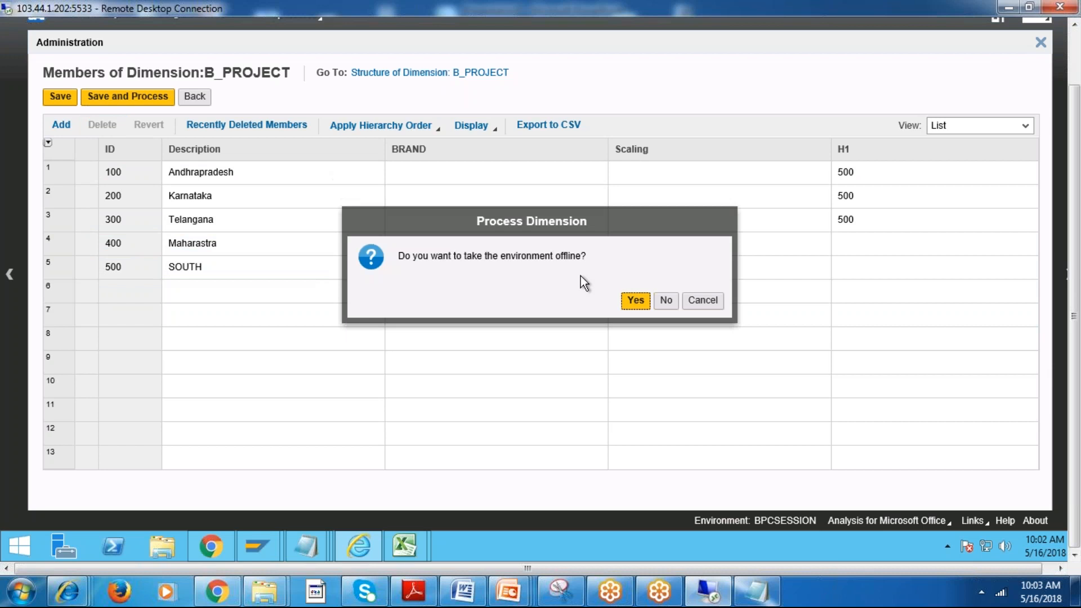
click(666, 301)
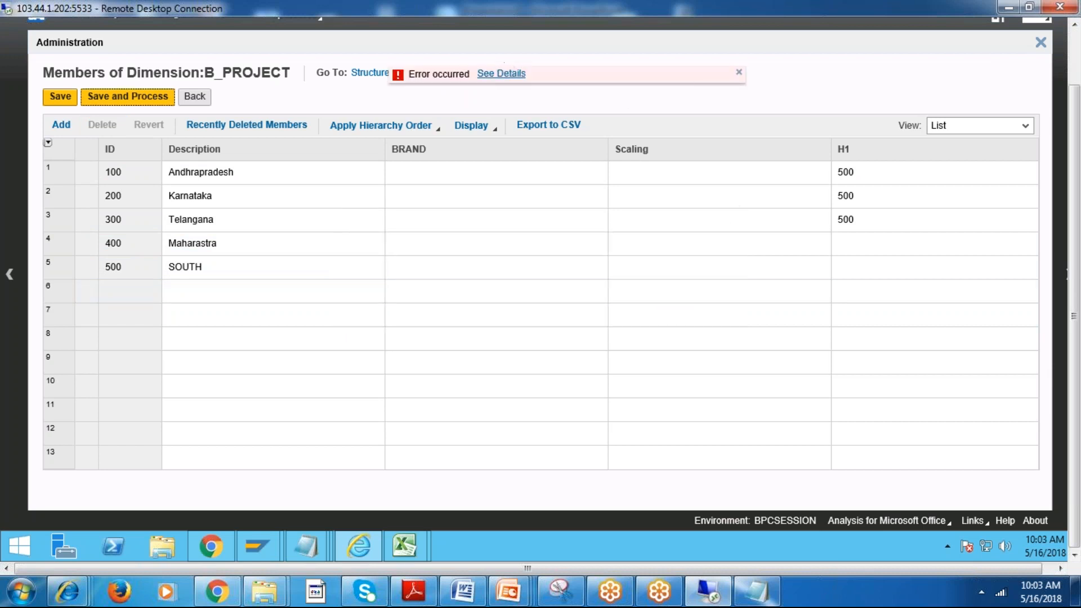
Read the error details and leave the B_PROJECT members without saving the changes.
click(509, 75)
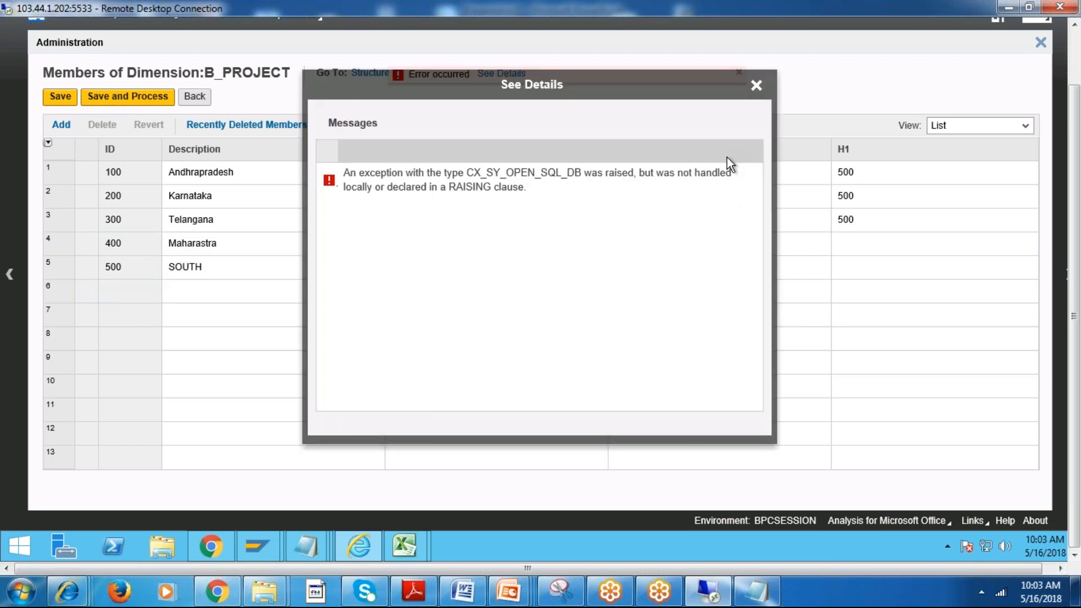
click(756, 86)
click(206, 95)
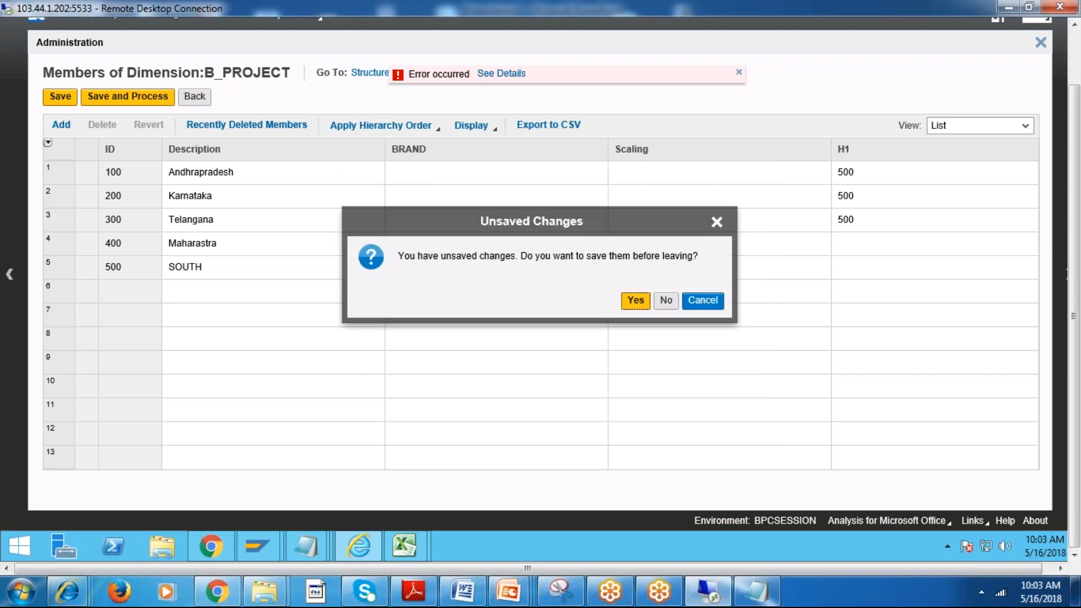
click(665, 299)
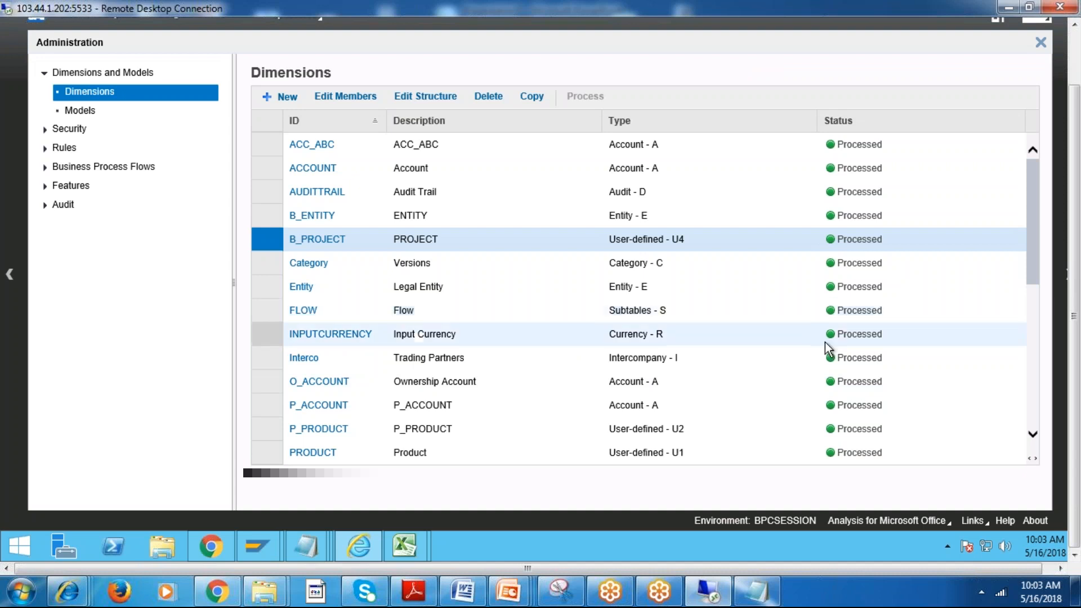
Display the list of models and reconnect to the BPCSESSION environment, closing all open workspaces.
drag(1031, 258, 1018, 196)
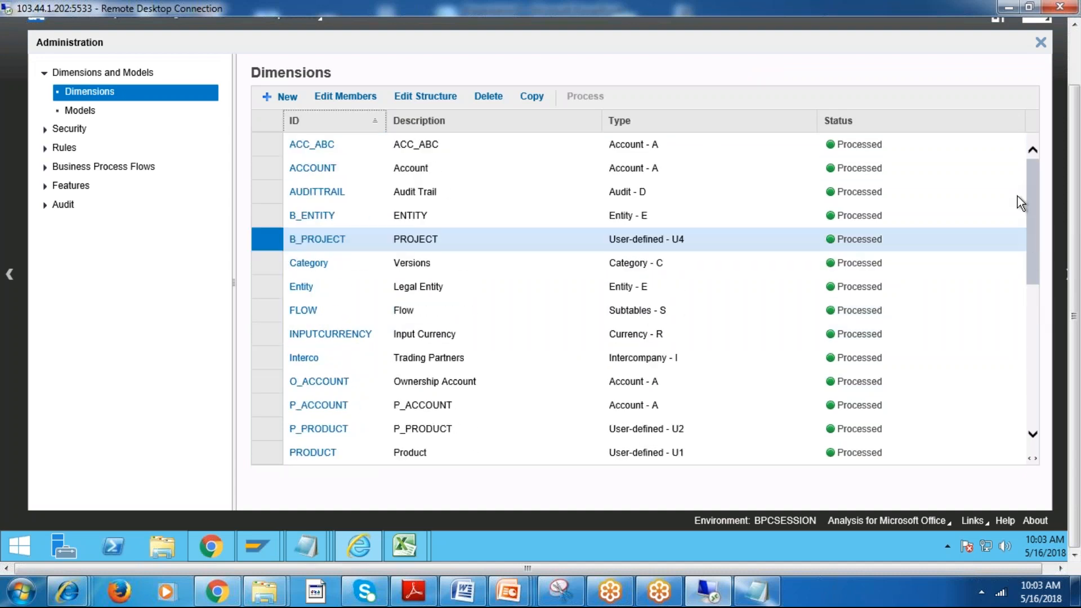
mouse_move(1073, 266)
mouse_down()
mouse_move(1075, 213)
mouse_move(1075, 275)
mouse_up()
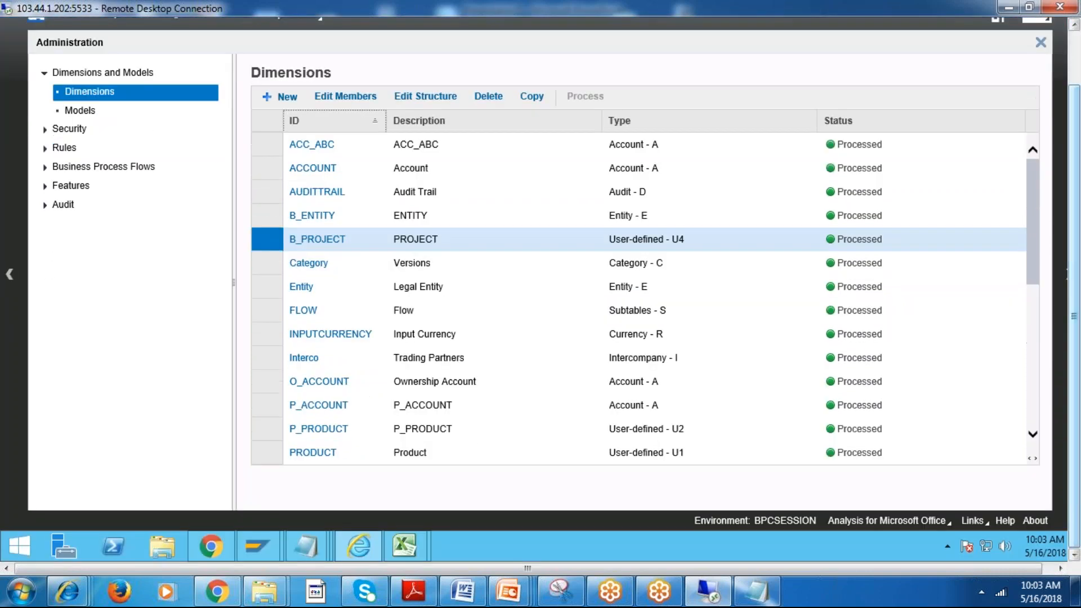
click(72, 113)
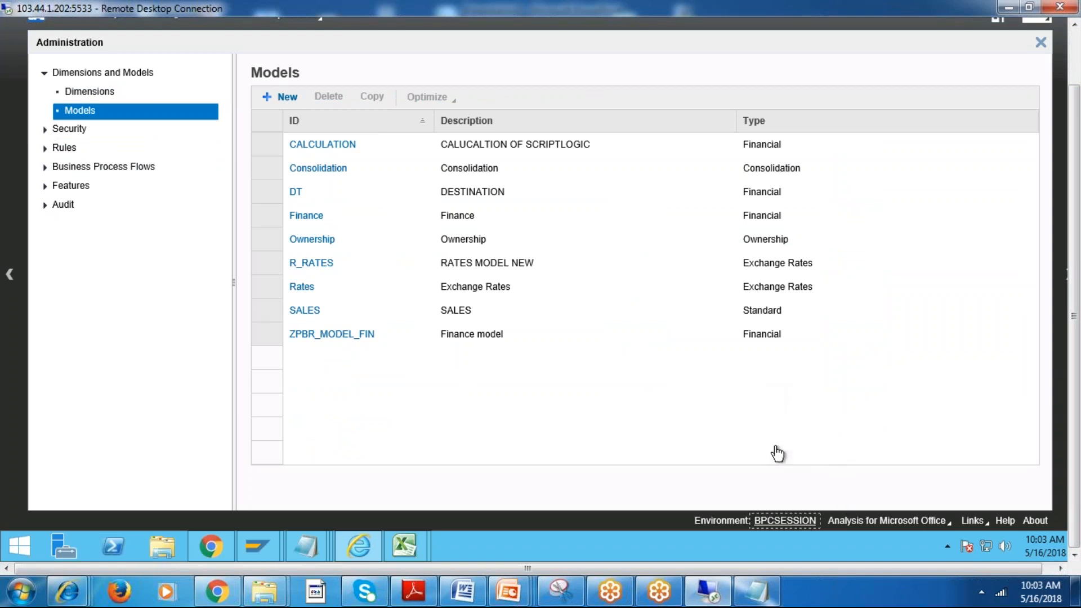
click(783, 521)
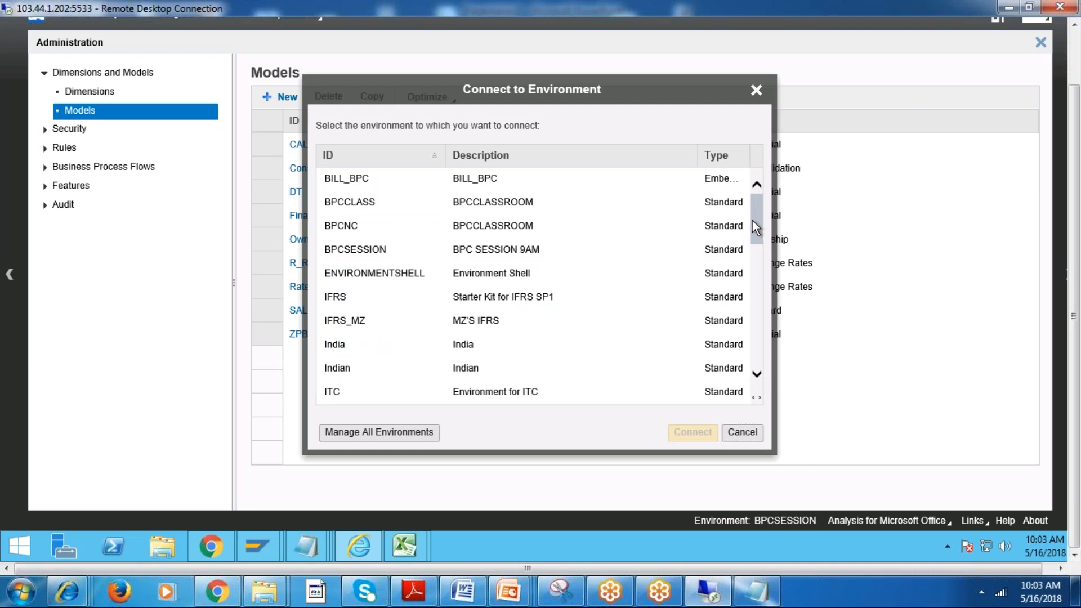
click(501, 255)
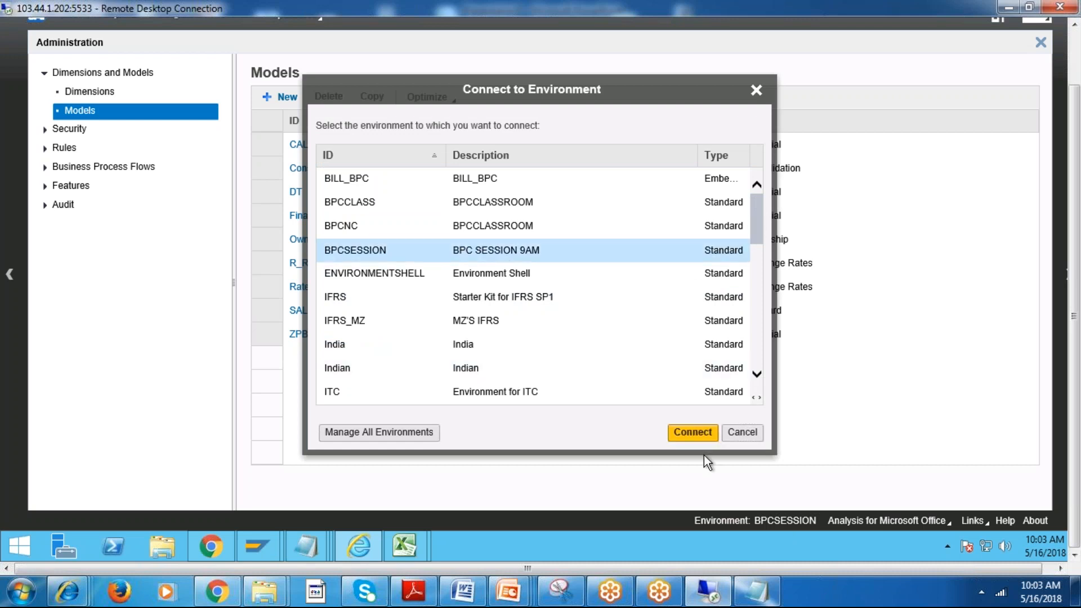
click(690, 440)
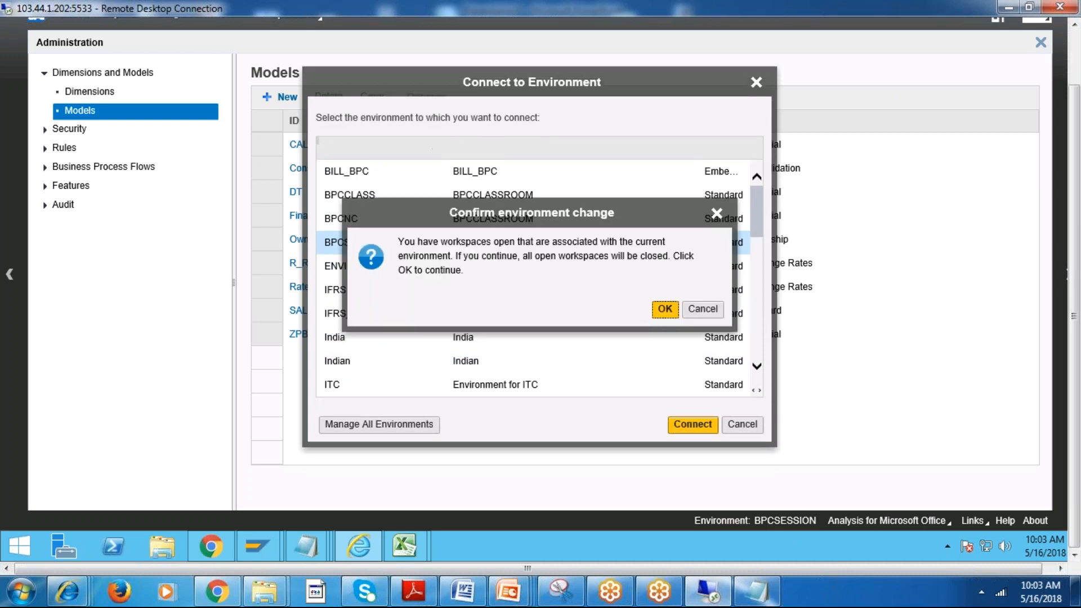
click(665, 308)
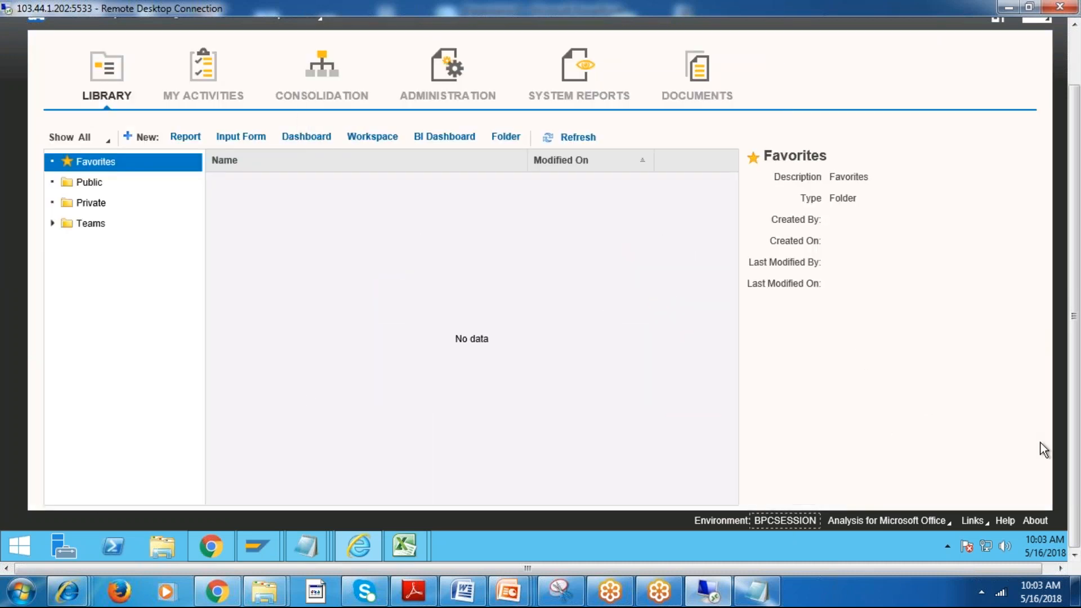
Open the members of the ACCOUNT dimension from Administration and look at the available EPM add-ins for Microsoft Office.
click(438, 77)
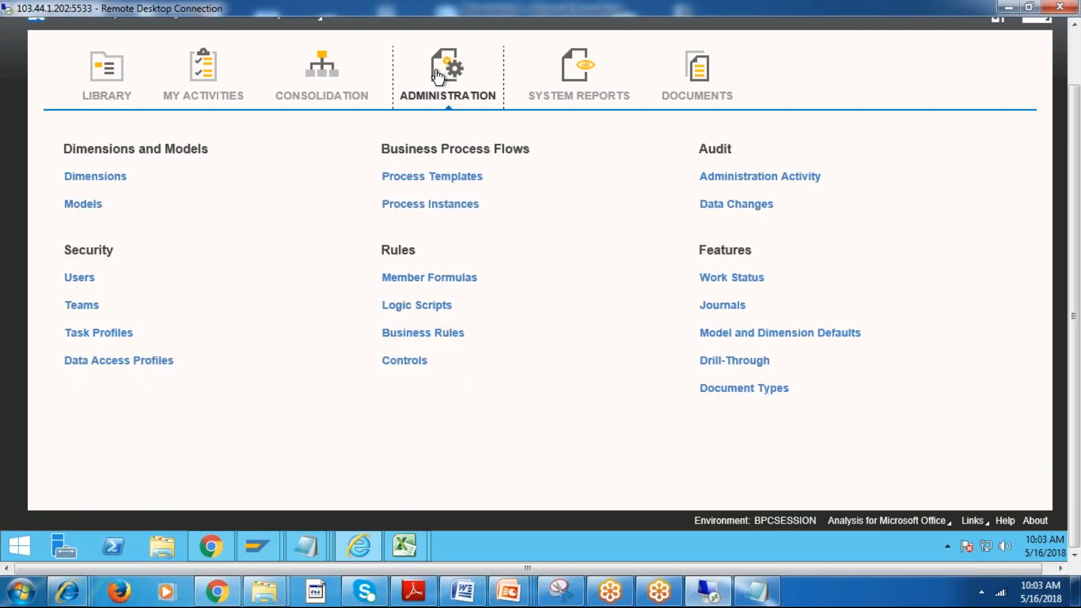
click(112, 179)
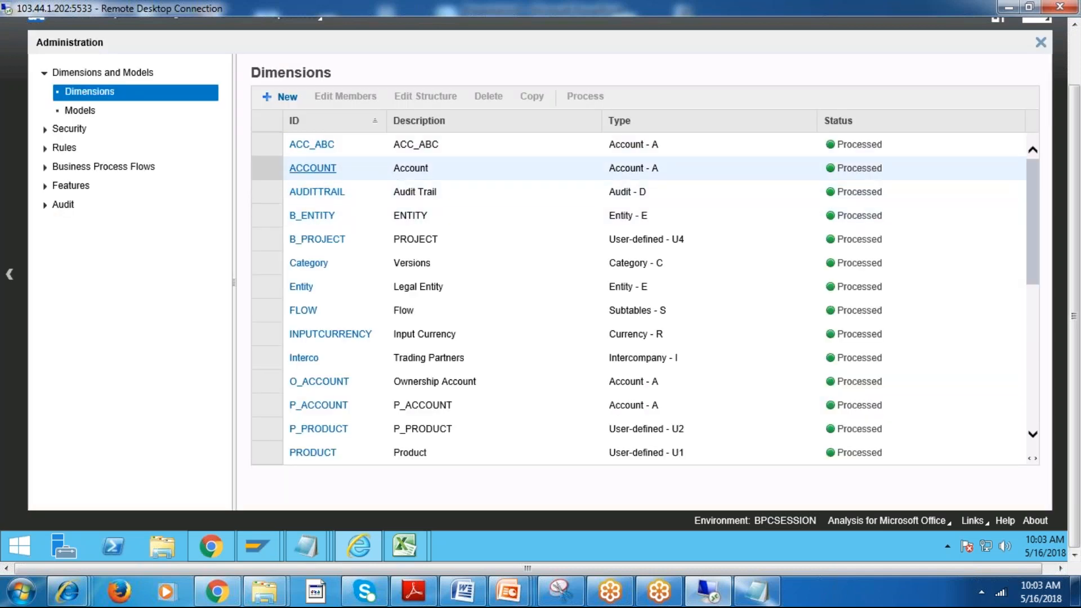
click(313, 168)
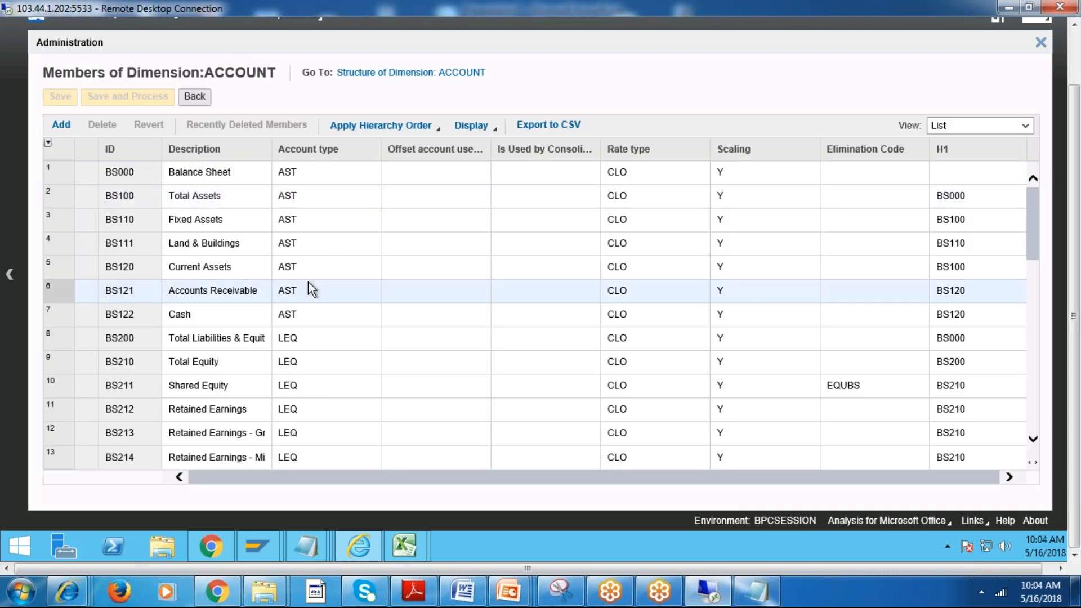
drag(1075, 249, 1075, 219)
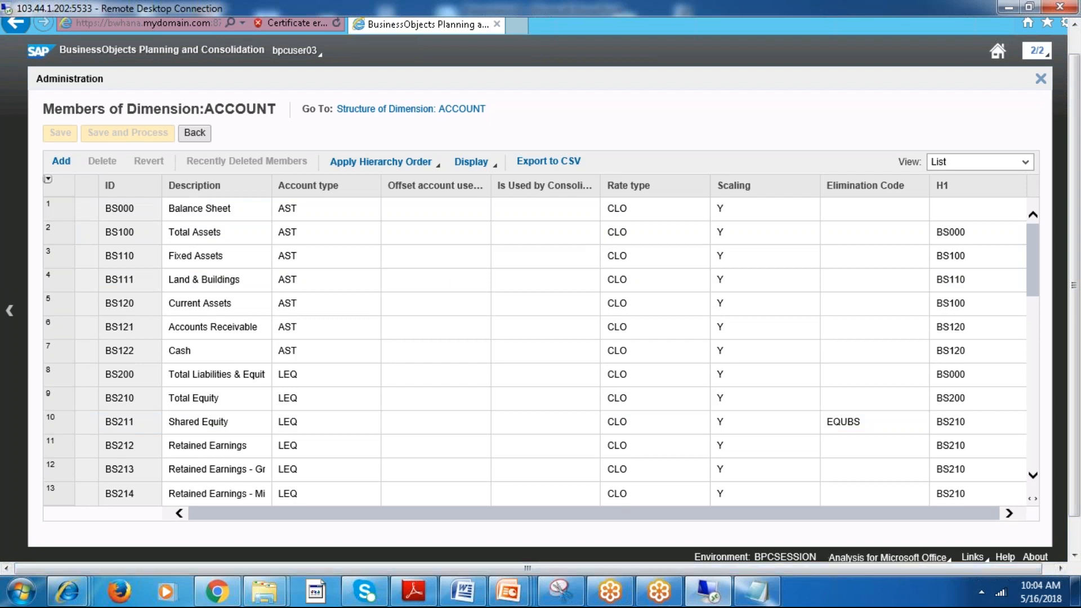
click(907, 557)
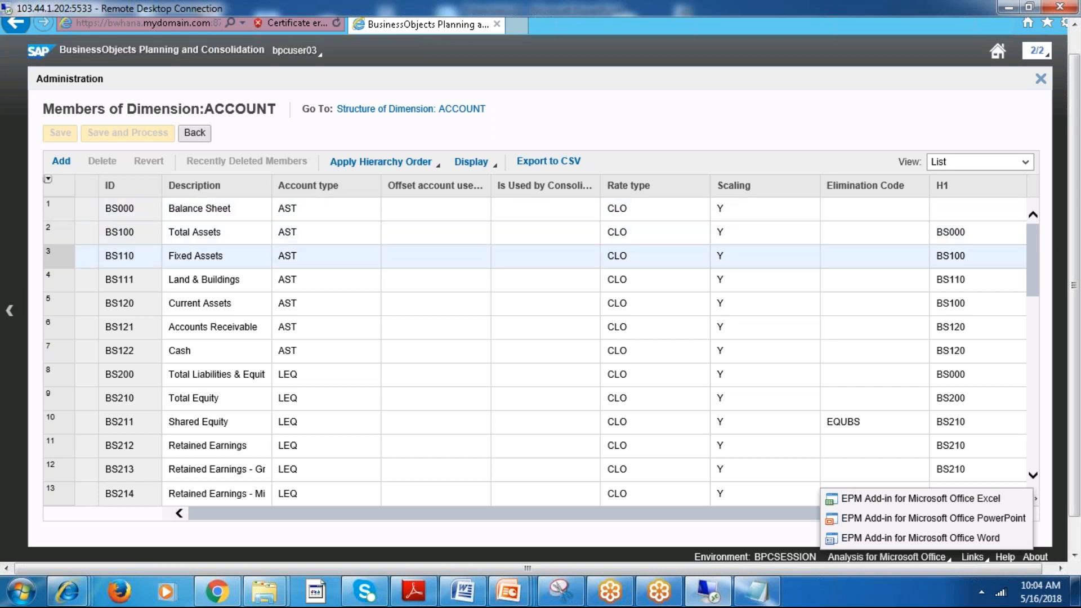
Export the ACCOUNT members to CSV, save ACCOUNT.csv and show it in the browser's download list.
click(548, 162)
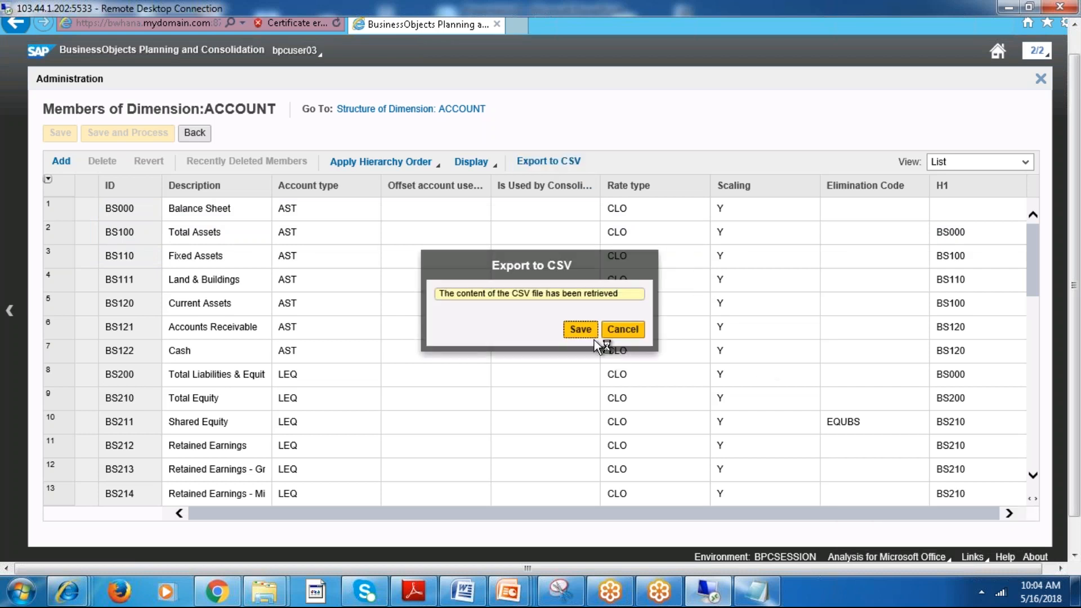
click(581, 331)
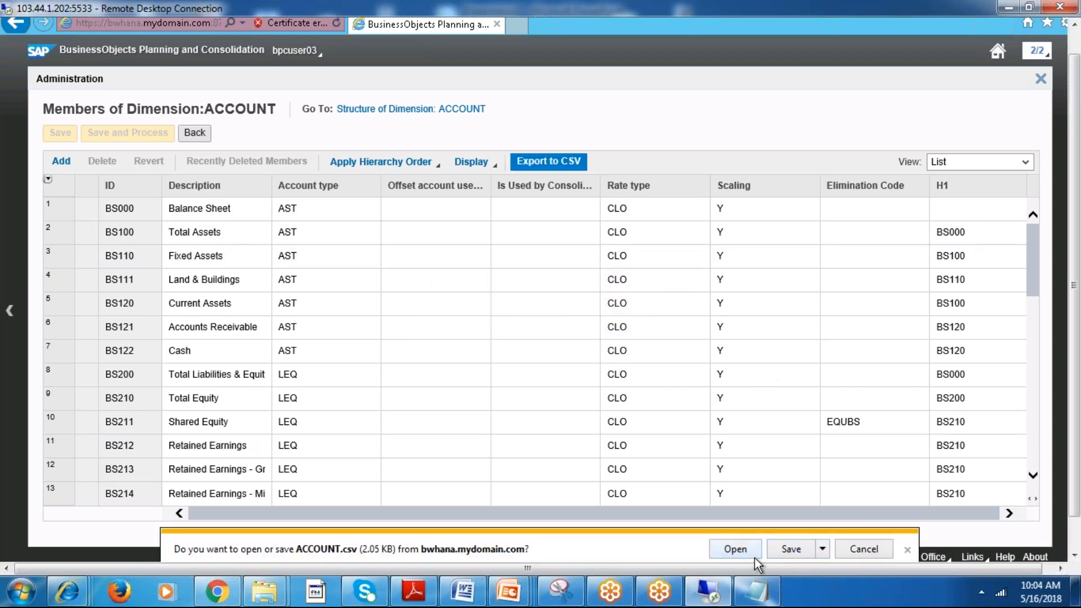
click(791, 550)
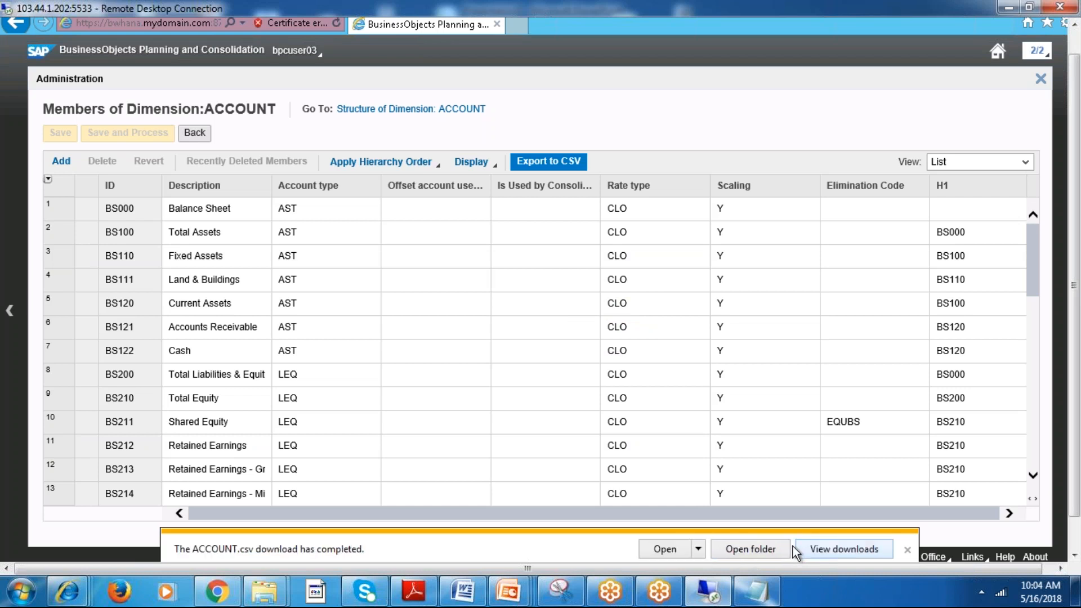
click(832, 545)
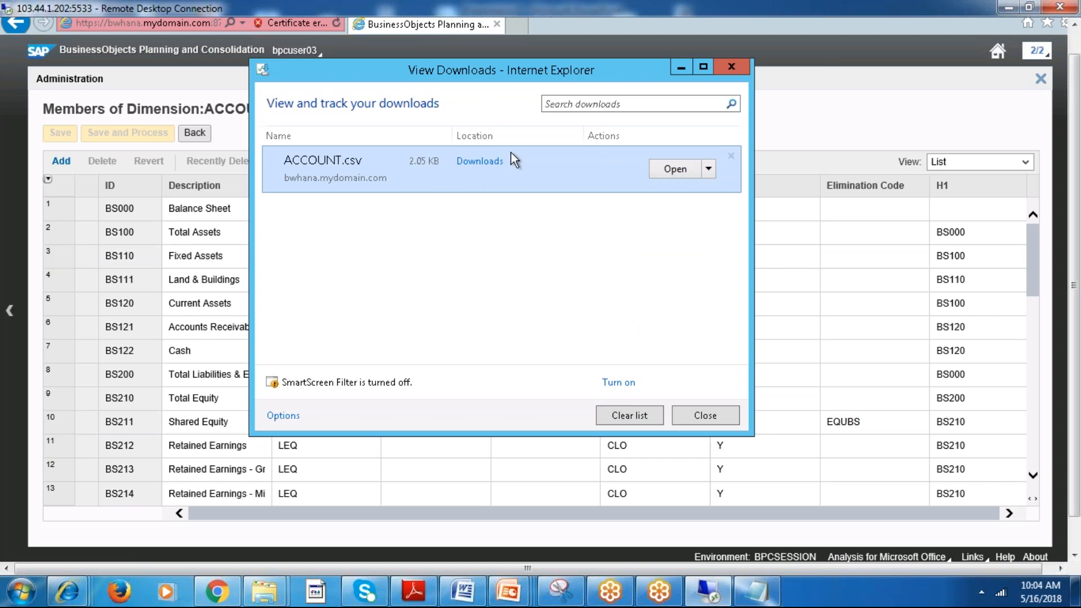
Open the downloaded ACCOUNT.csv from the Downloads folder, widen the Description column and look through the exported members.
click(488, 162)
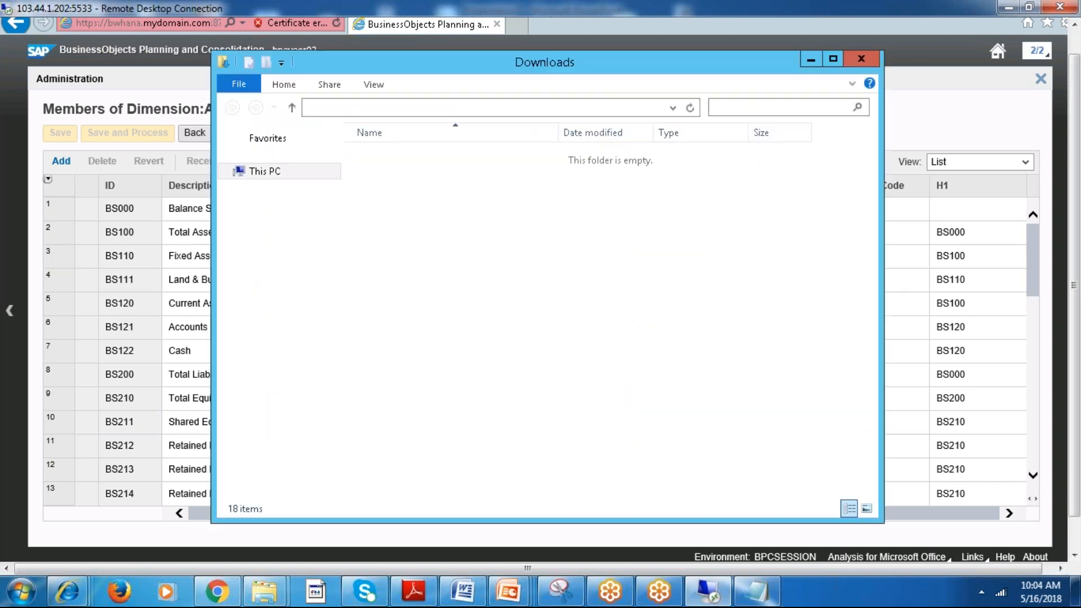
double_click(428, 154)
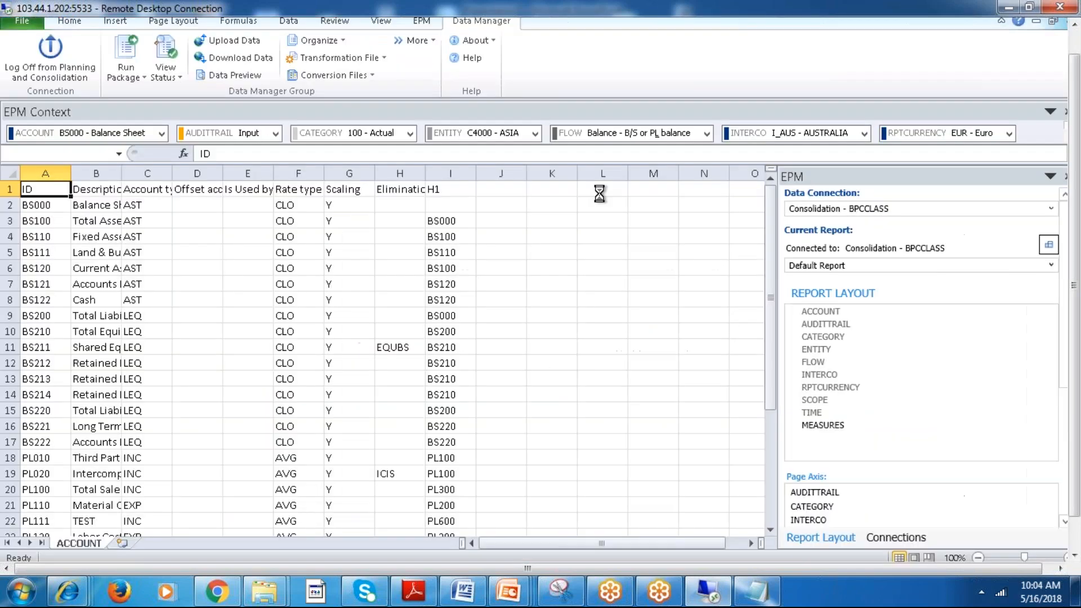
click(115, 266)
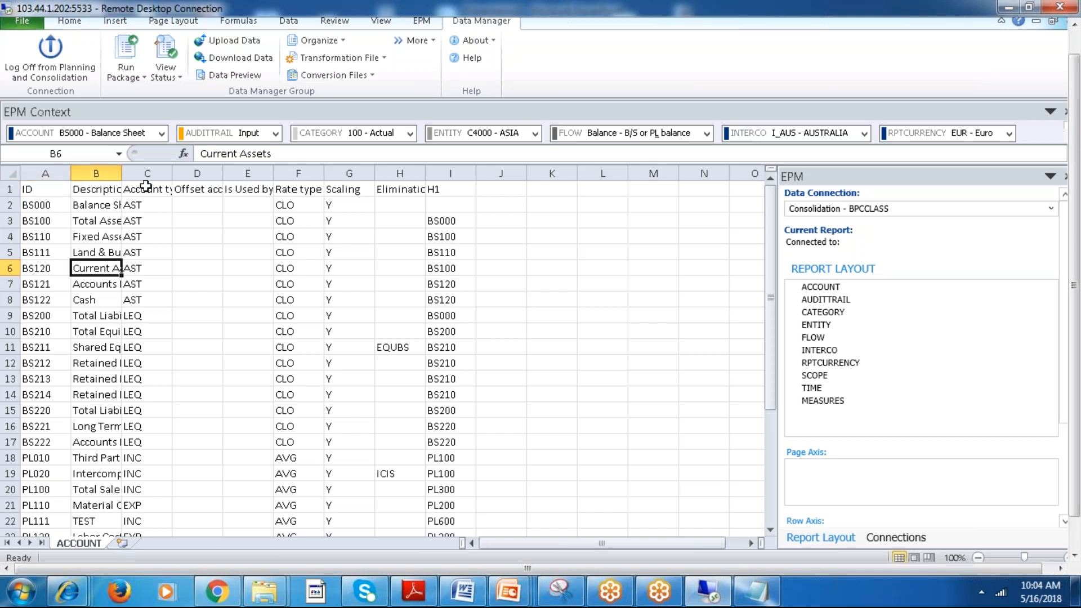
drag(133, 174, 153, 174)
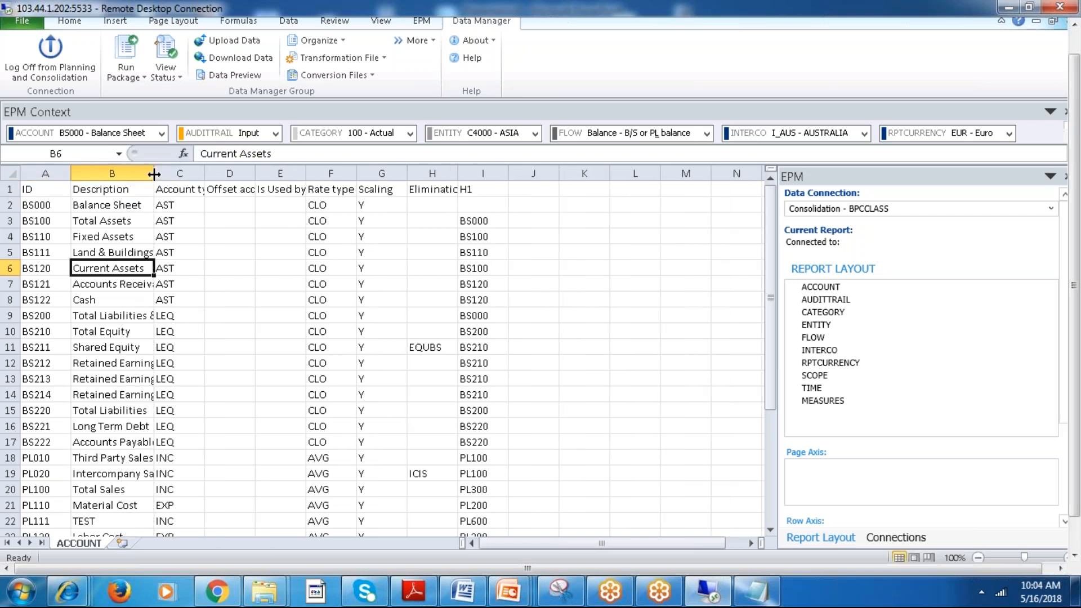
click(262, 269)
drag(32, 198, 529, 406)
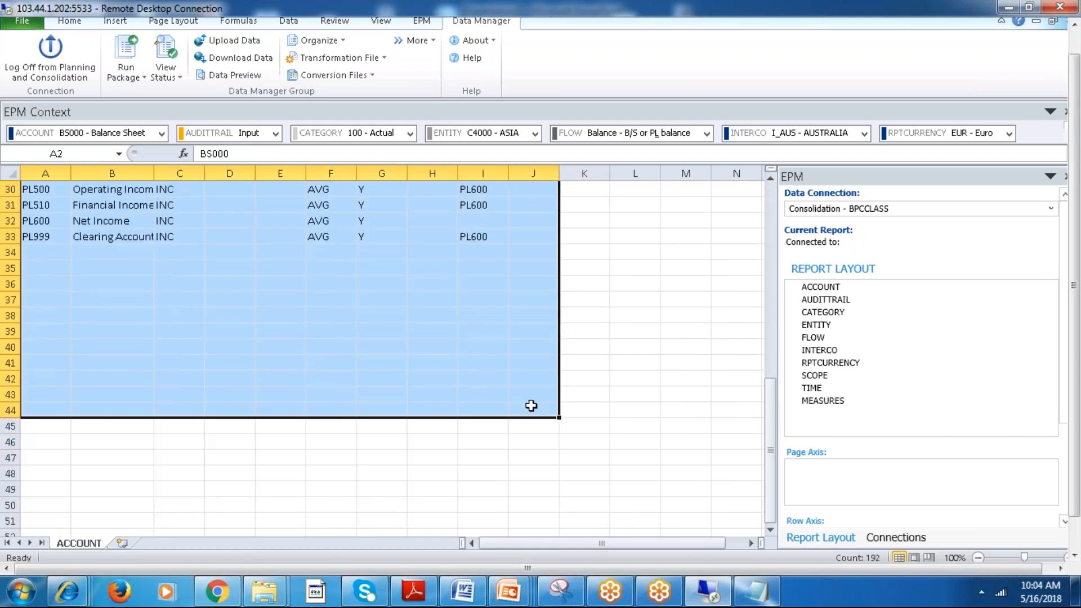
drag(771, 467, 754, 214)
click(600, 222)
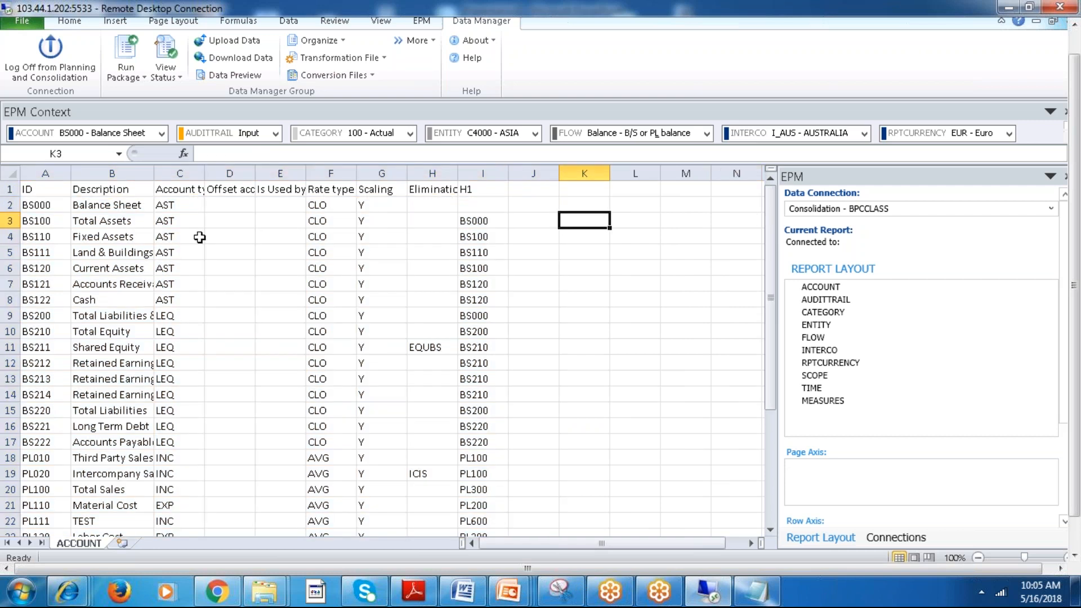
click(194, 237)
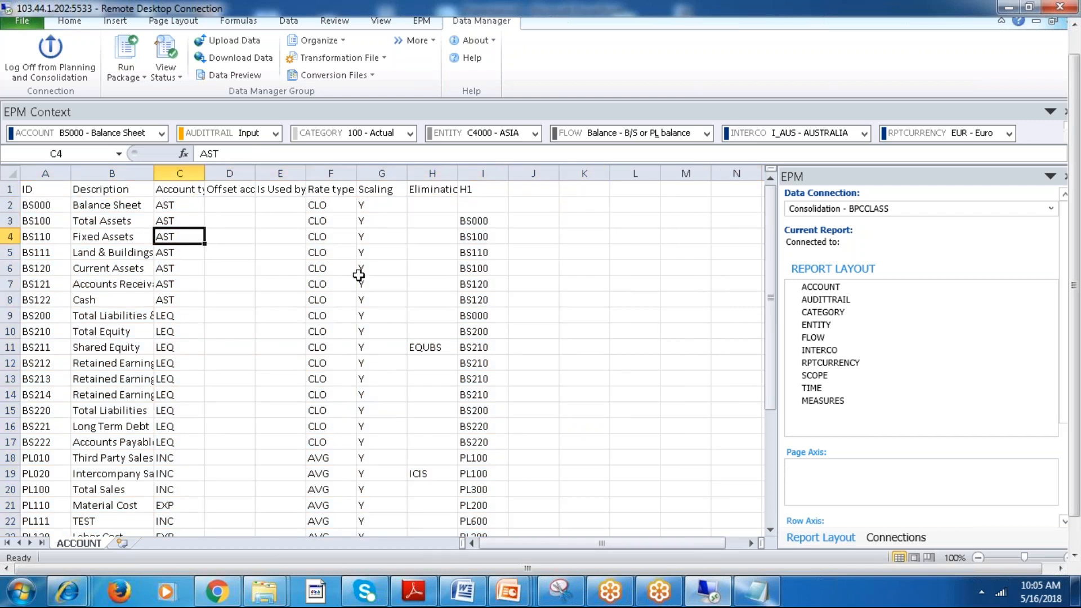
Close ACCOUNT.csv in Excel without saving the changes.
drag(1073, 270, 1074, 244)
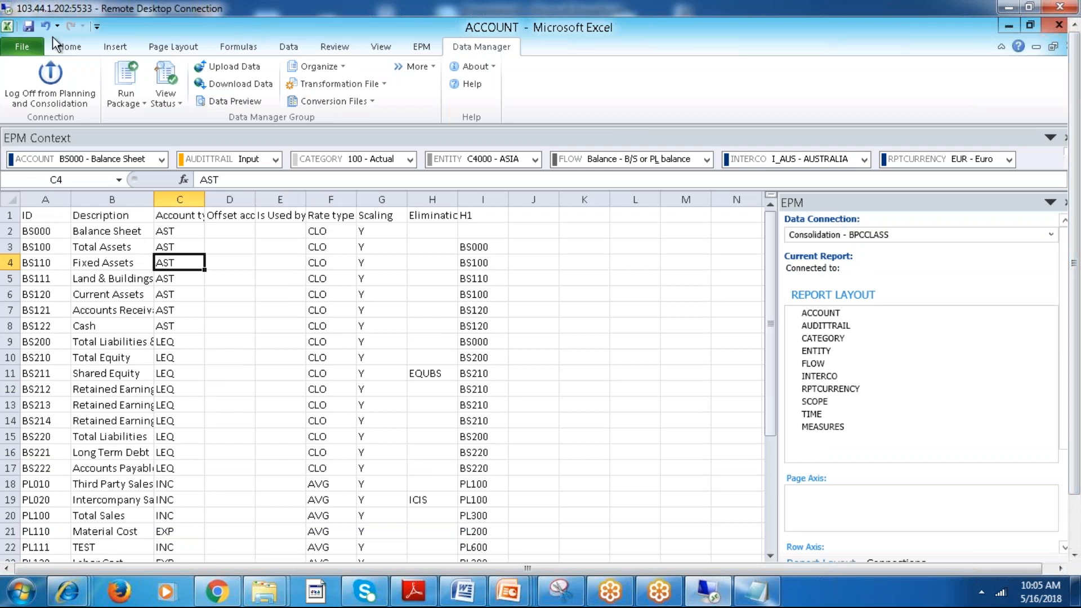
click(12, 50)
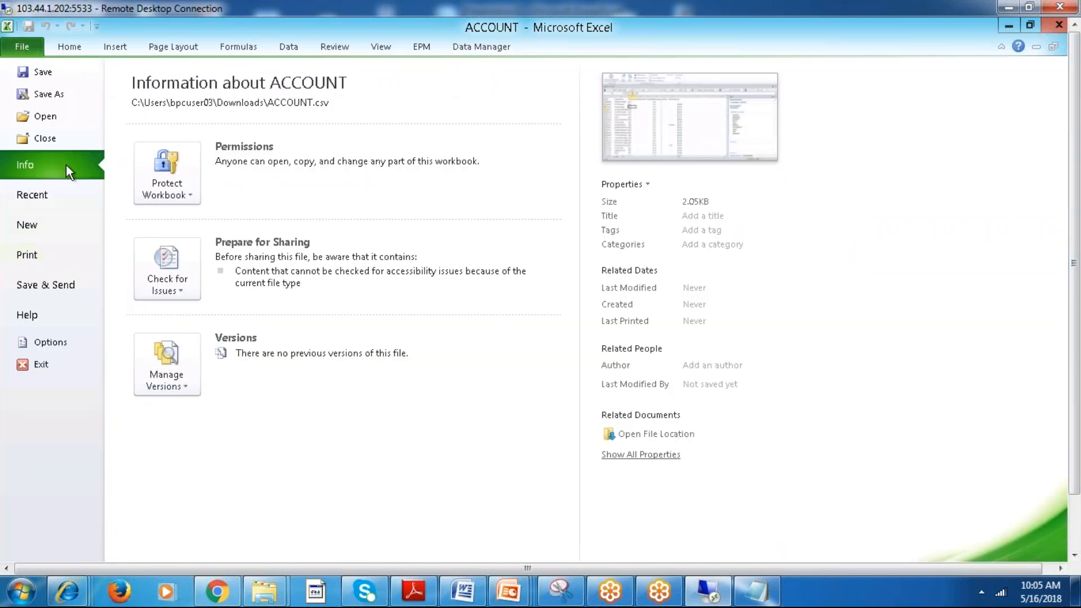
click(45, 138)
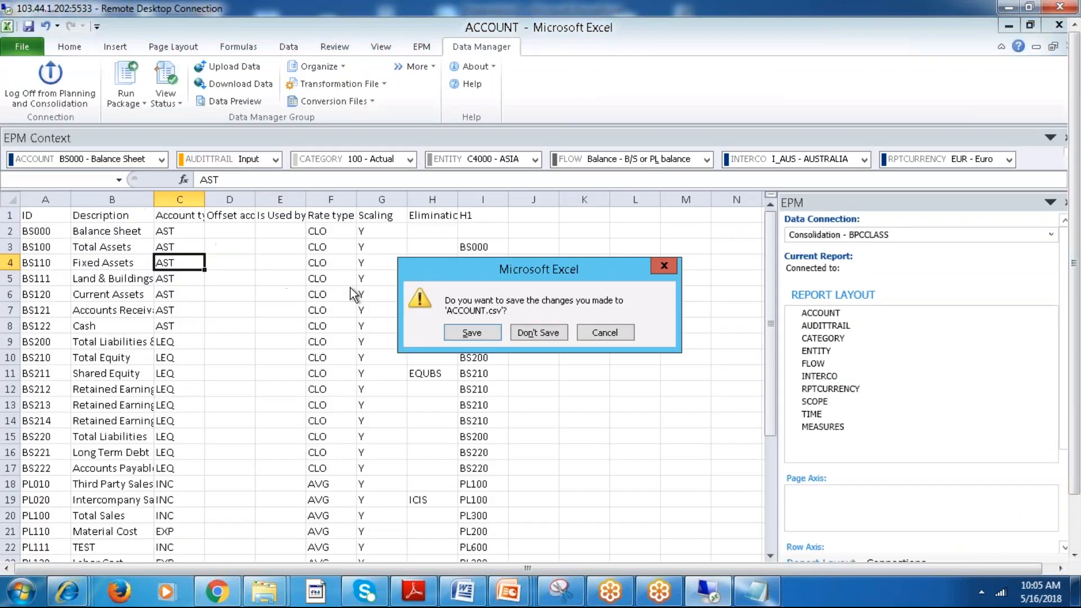
click(565, 337)
Clear the report cells from B2 across to column F in the BCF workbook and close it without saving.
drag(461, 384, 197, 291)
drag(93, 234, 292, 560)
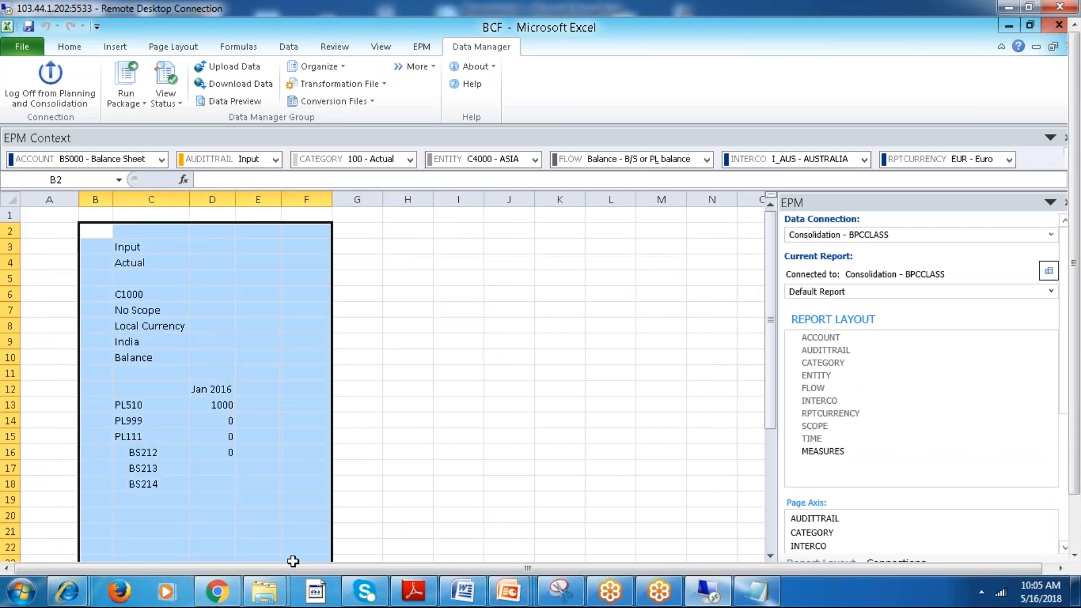
key(Delete)
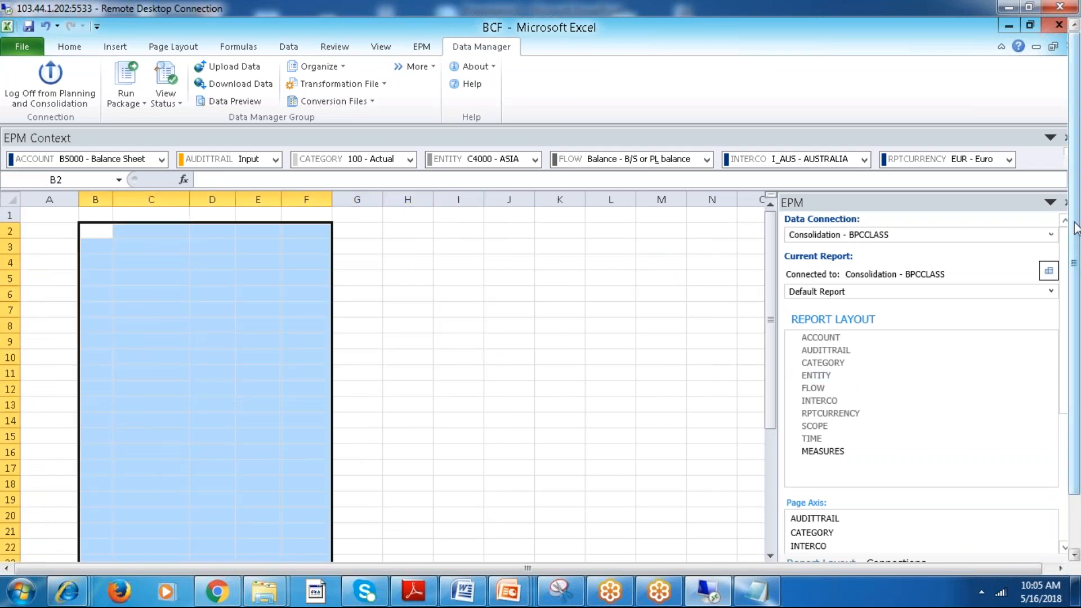
click(22, 46)
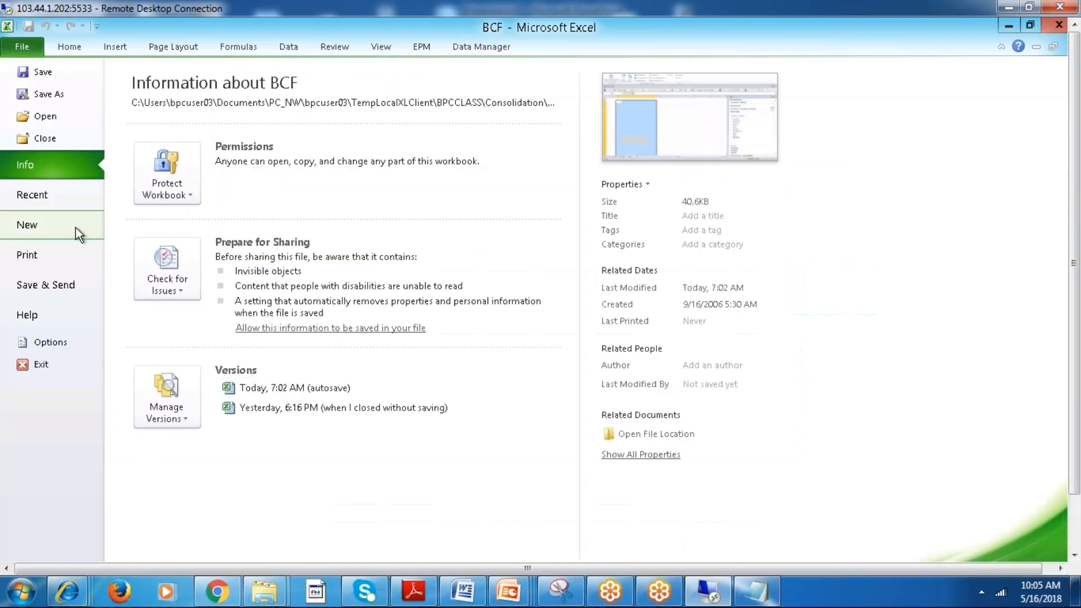
click(50, 138)
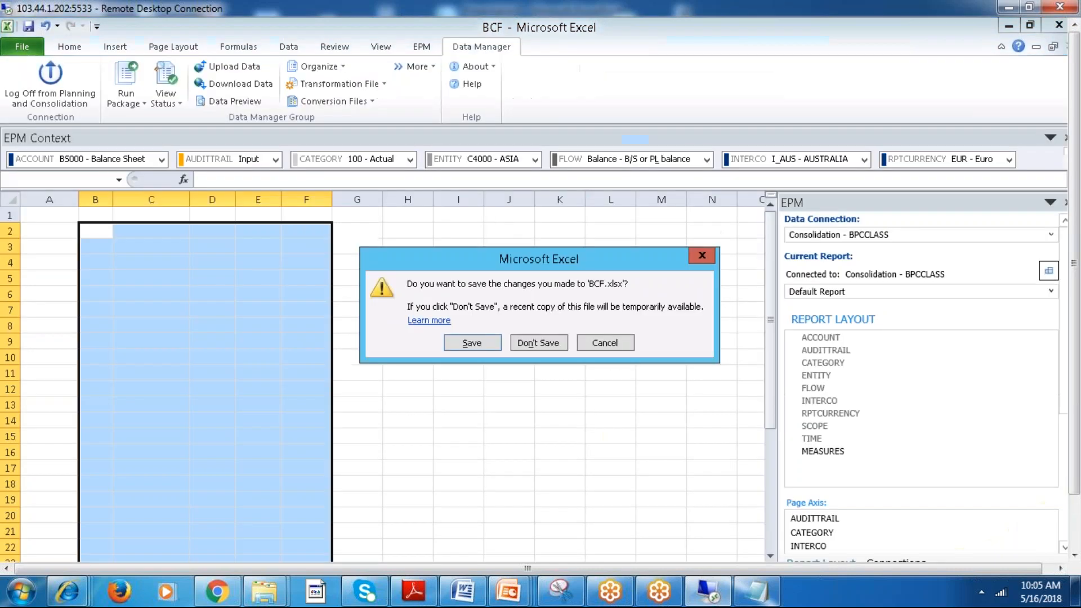
click(548, 341)
Switch back to the Planning and Consolidation browser window and return from the ACCOUNT members to the list of dimensions.
drag(1074, 357, 1074, 413)
mouse_move(349, 549)
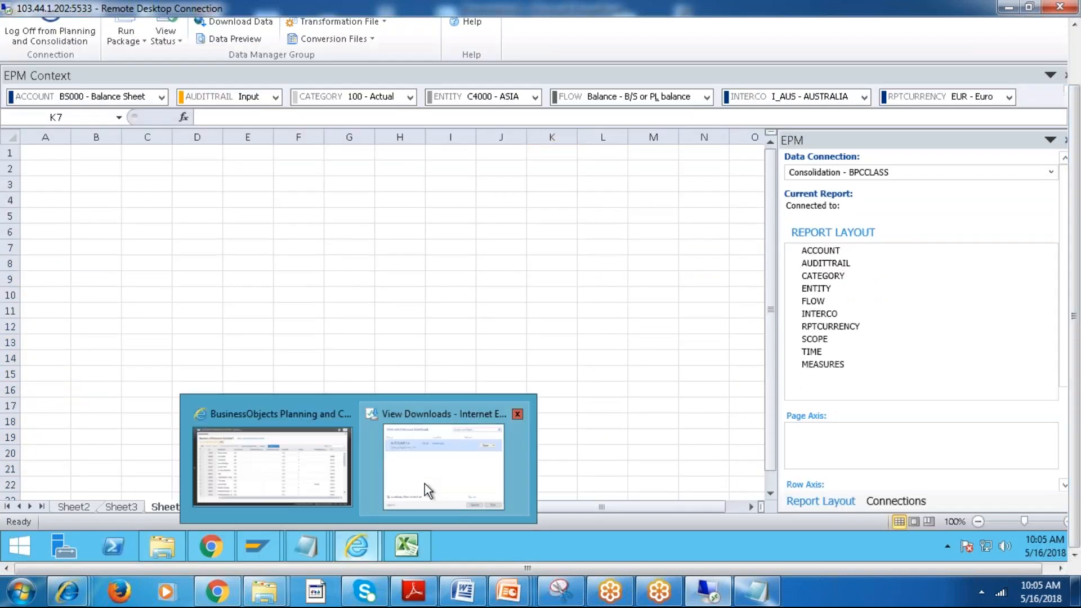
click(293, 473)
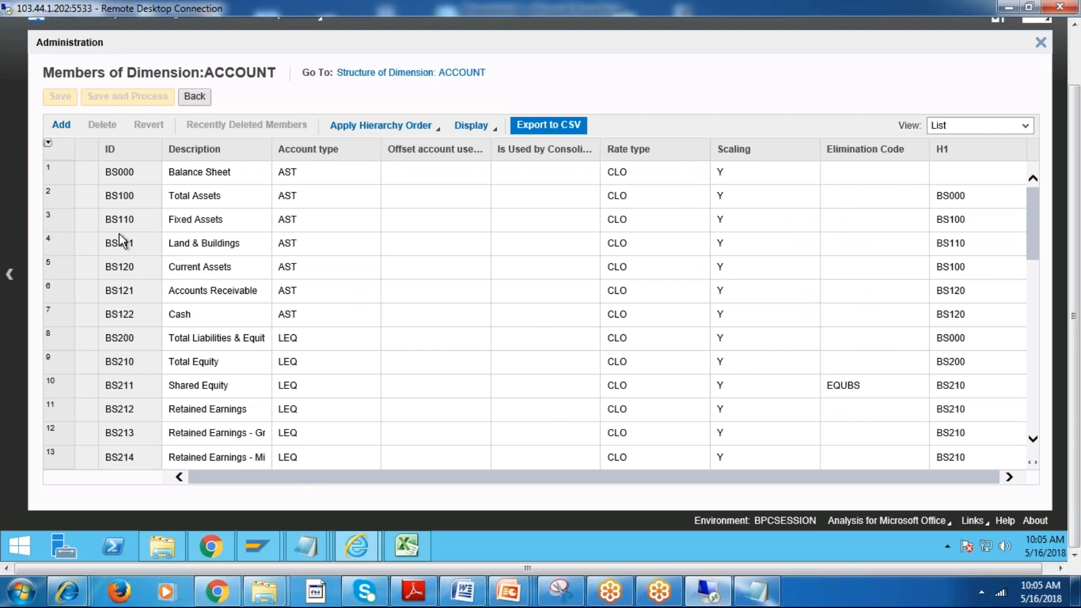
click(194, 96)
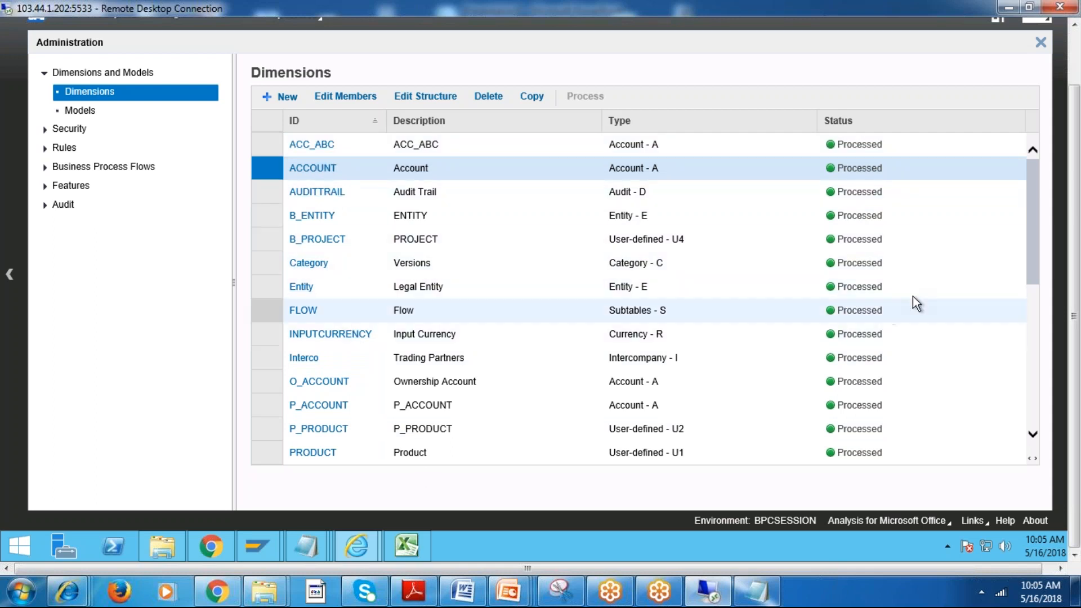
mouse_move(1032, 205)
mouse_down()
mouse_move(1041, 384)
mouse_move(1031, 186)
mouse_up()
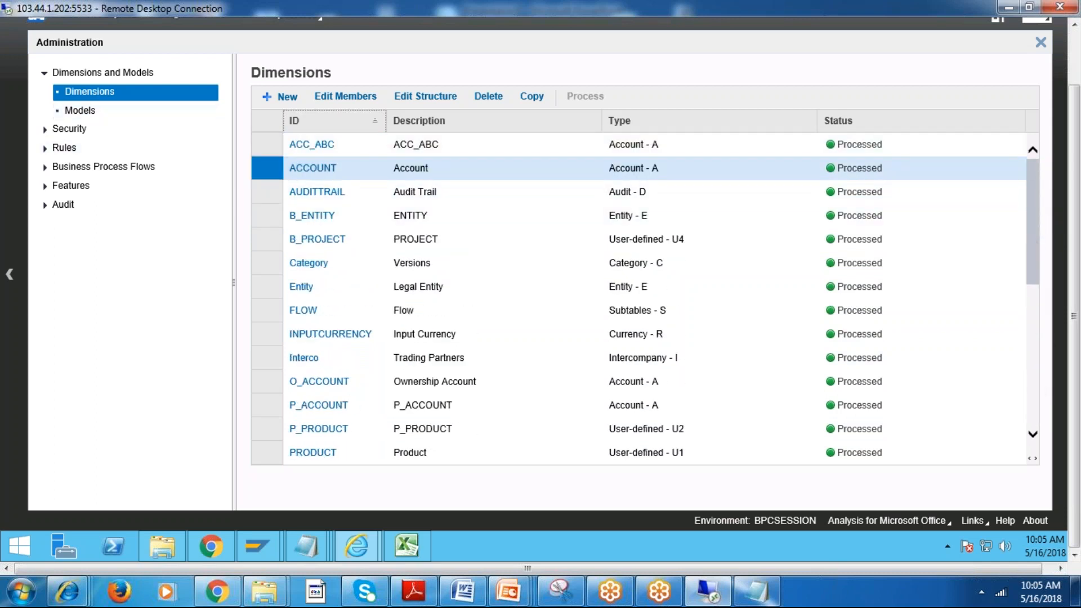
Start a new model with ID and description TEST_FIN, based on a blank model, and proceed to the model type.
click(72, 113)
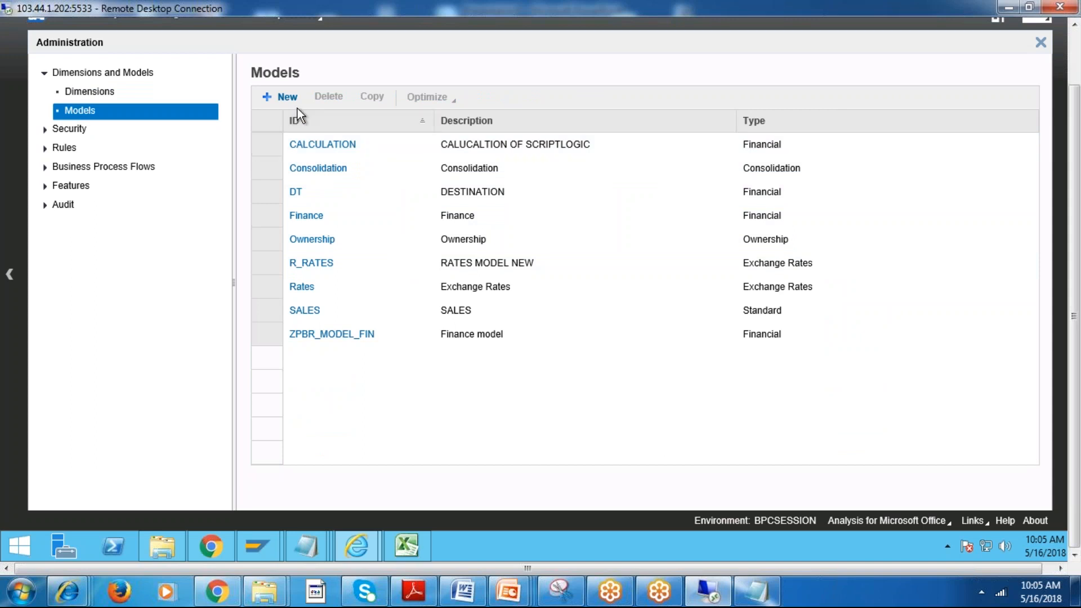
click(287, 97)
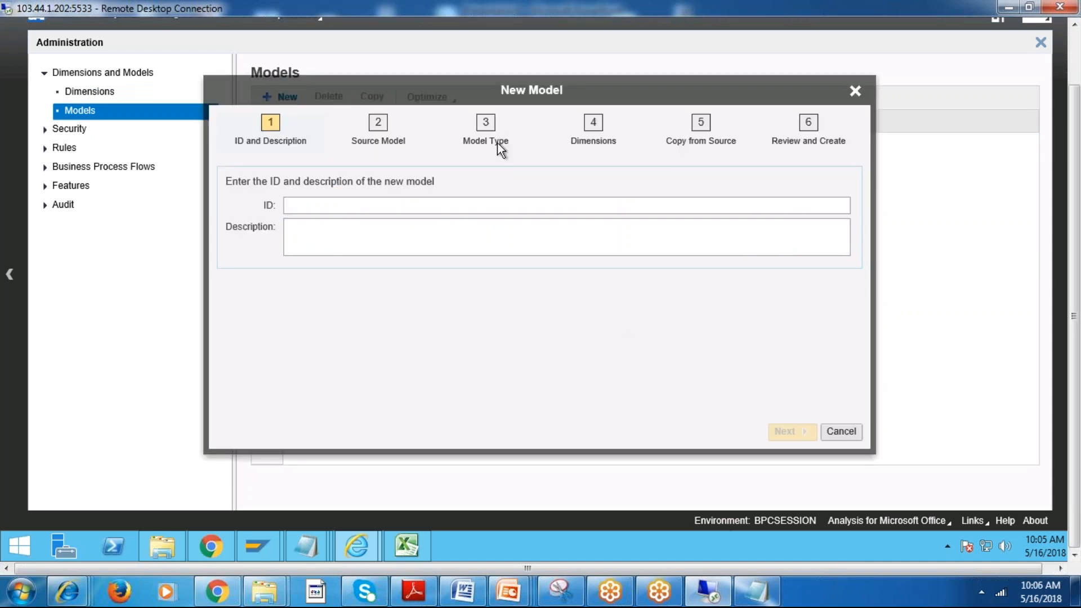
click(381, 206)
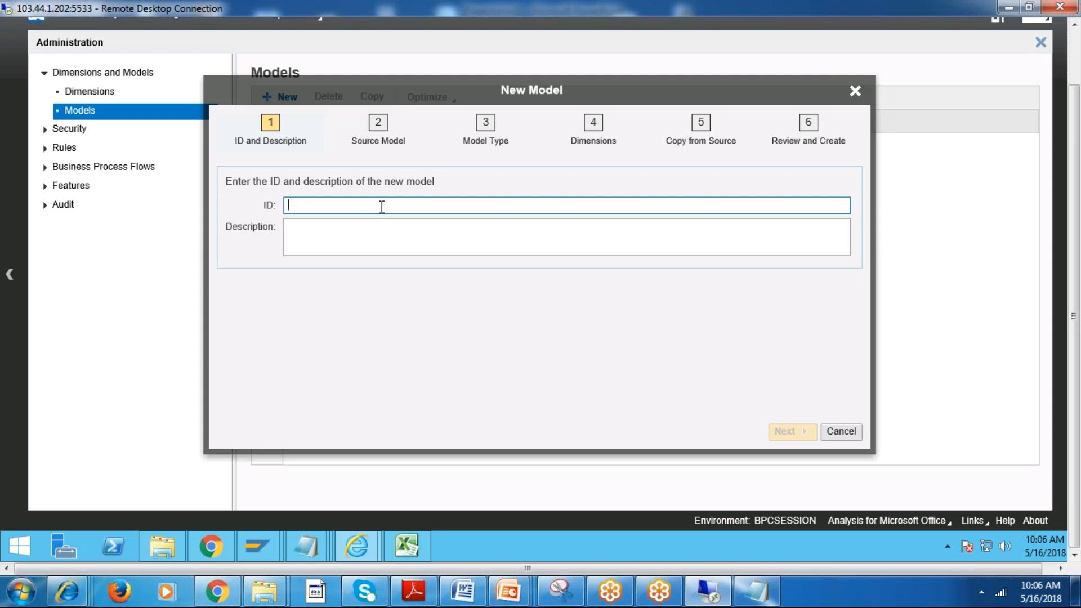
text(FINANC)
key(BackSpace)
key(BackSpace)
key(BackSpace)
key(BackSpace)
key(BackSpace)
key(BackSpace)
text(TEST_FIN)
key(BackSpace)
text(N)
key(Tab)
text(TEST_F)
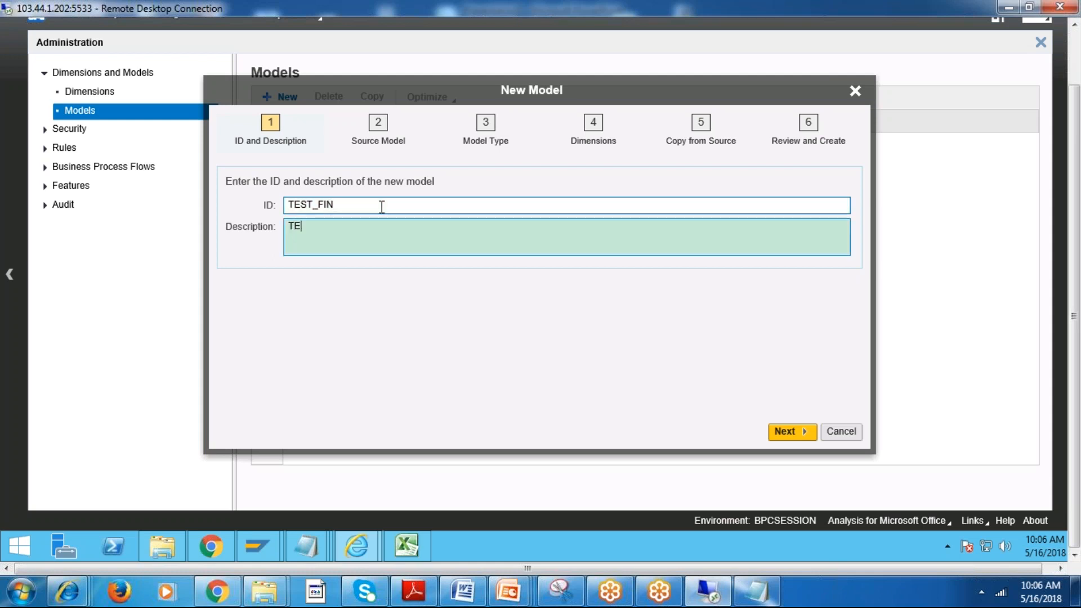
text(IN)
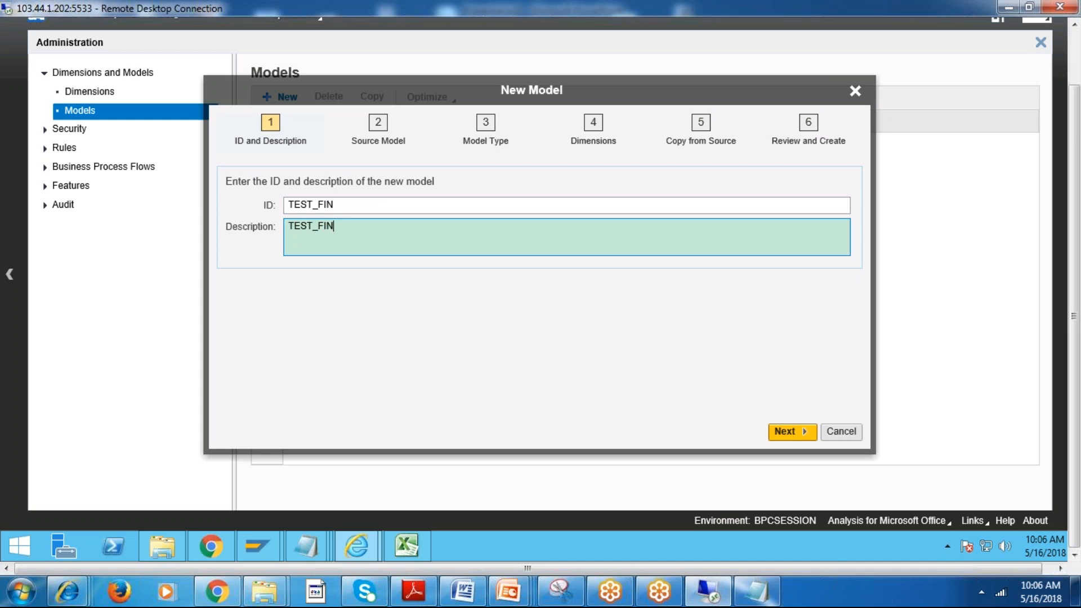
click(791, 431)
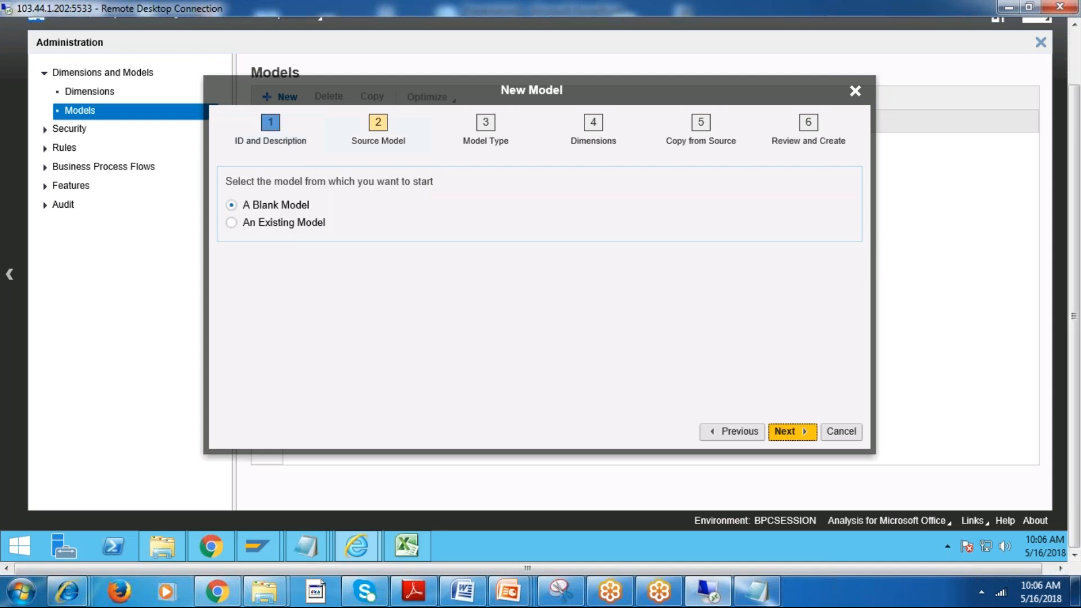
click(791, 432)
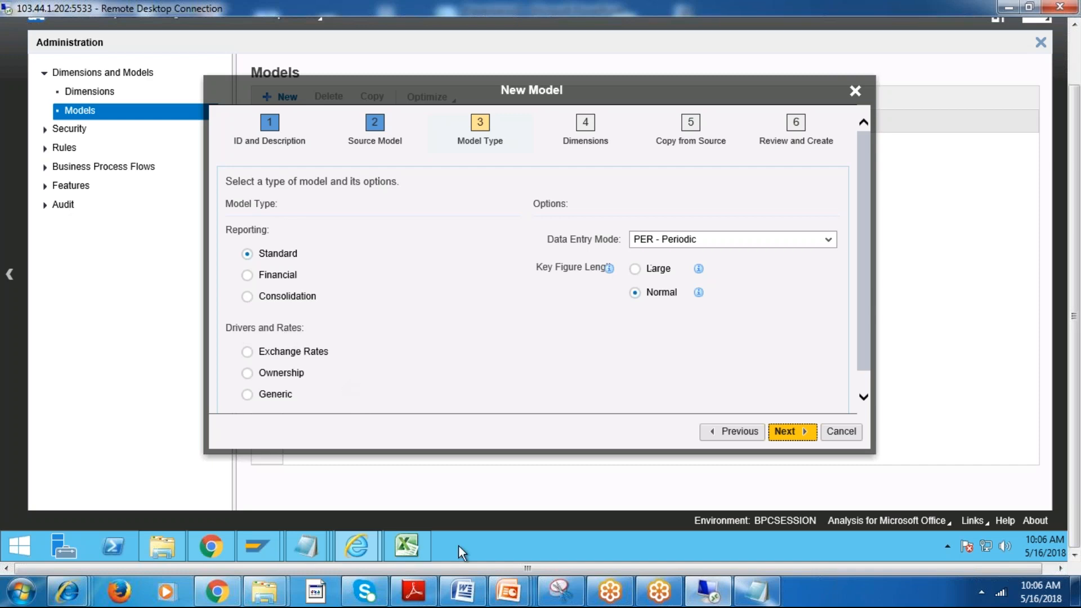
Switch to the PowerPoint presentation and add a new slide after slide 8 with the CALC table.
key(alt+Tab)
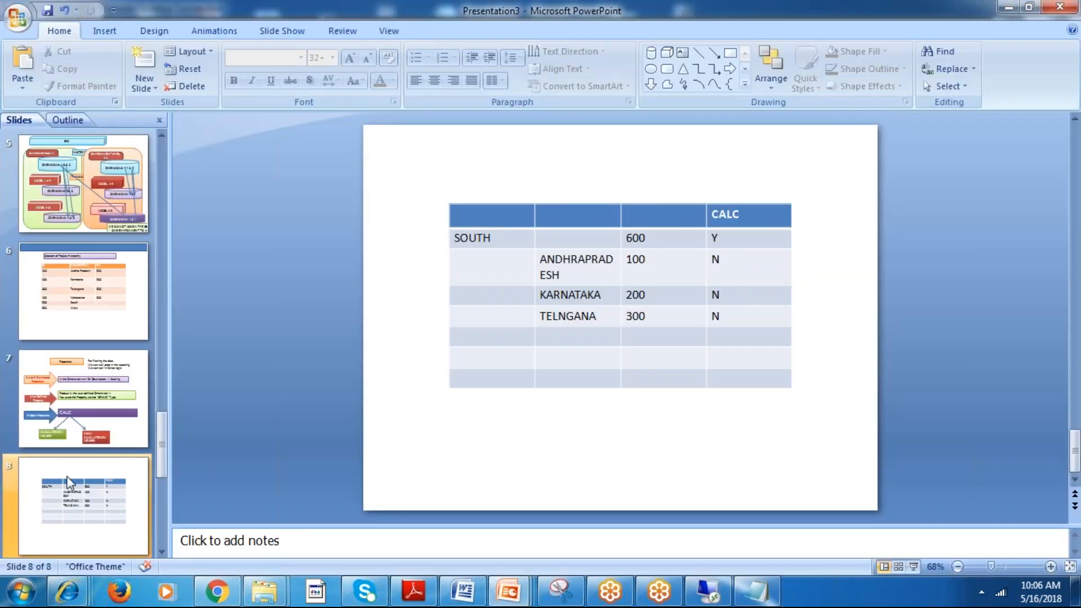
right_click(68, 481)
click(146, 306)
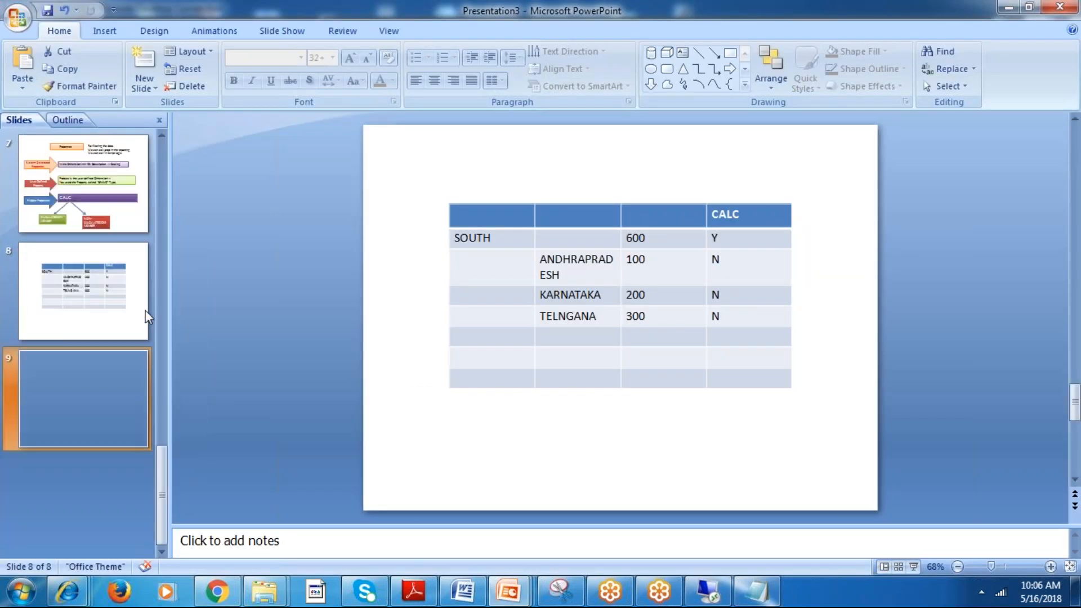
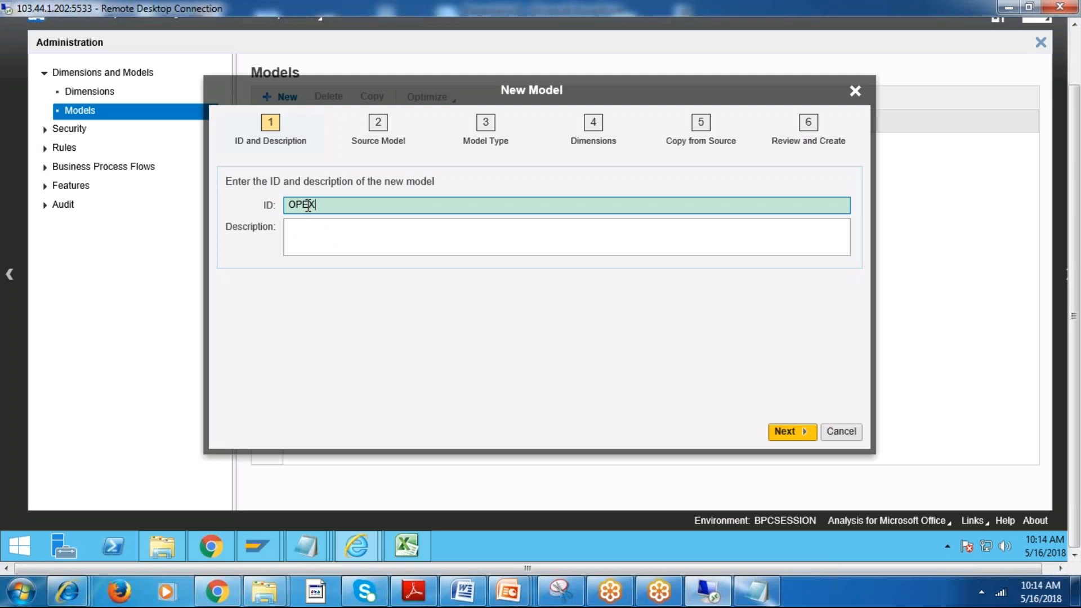
Give the new model the ID OPEX and the description OPEX MODEL, and proceed to the source model.
click(382, 231)
text(MODEL)
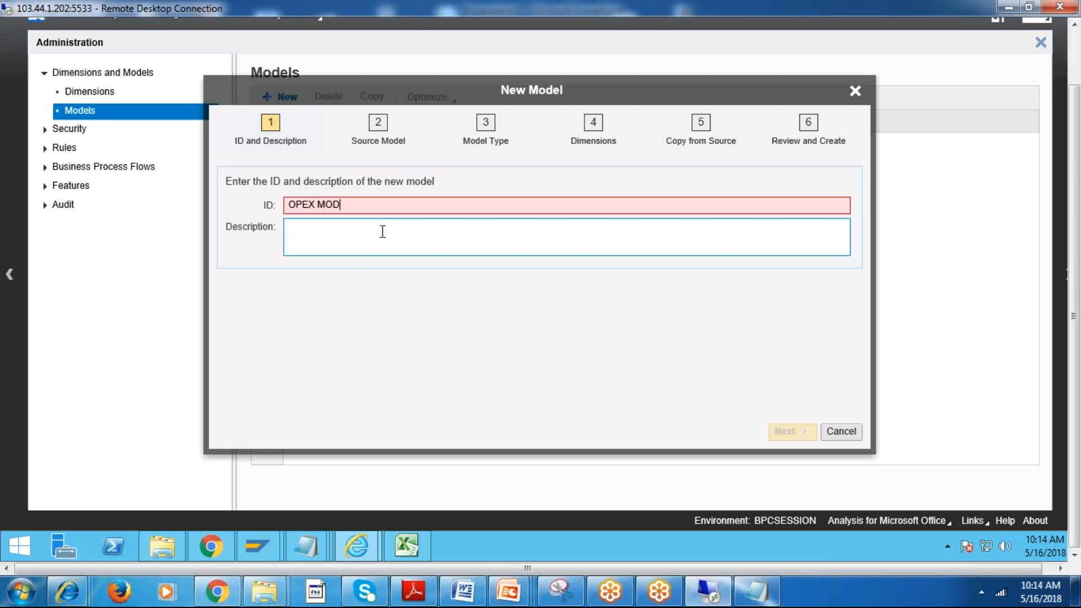
key(BackSpace)
key(BackSpace)
key(BackSpace)
key(BackSpace)
key(BackSpace)
key(BackSpace)
key(BackSpace)
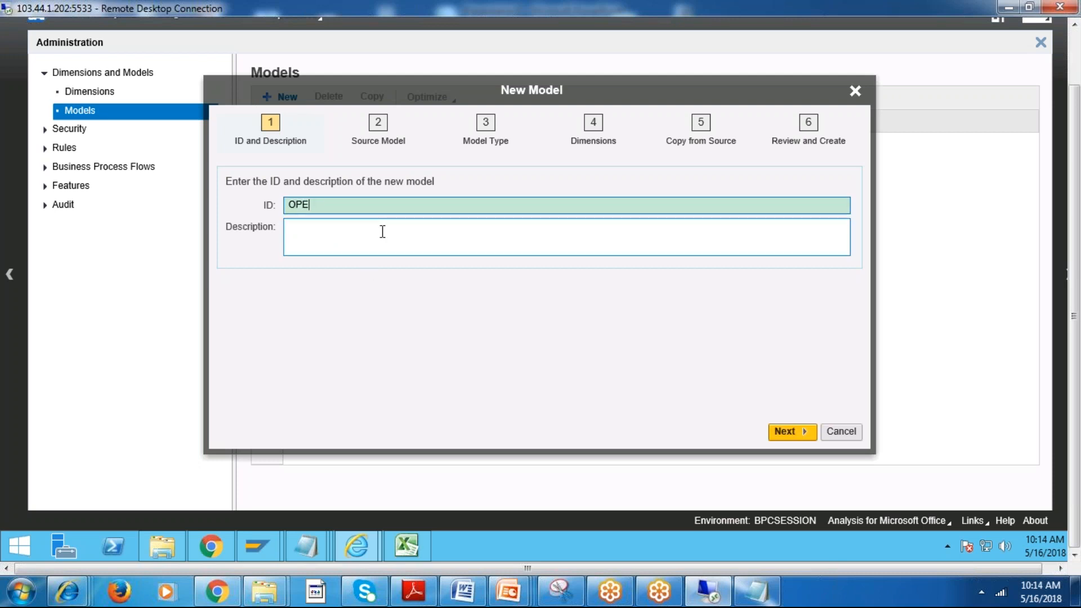
text(X)
click(383, 231)
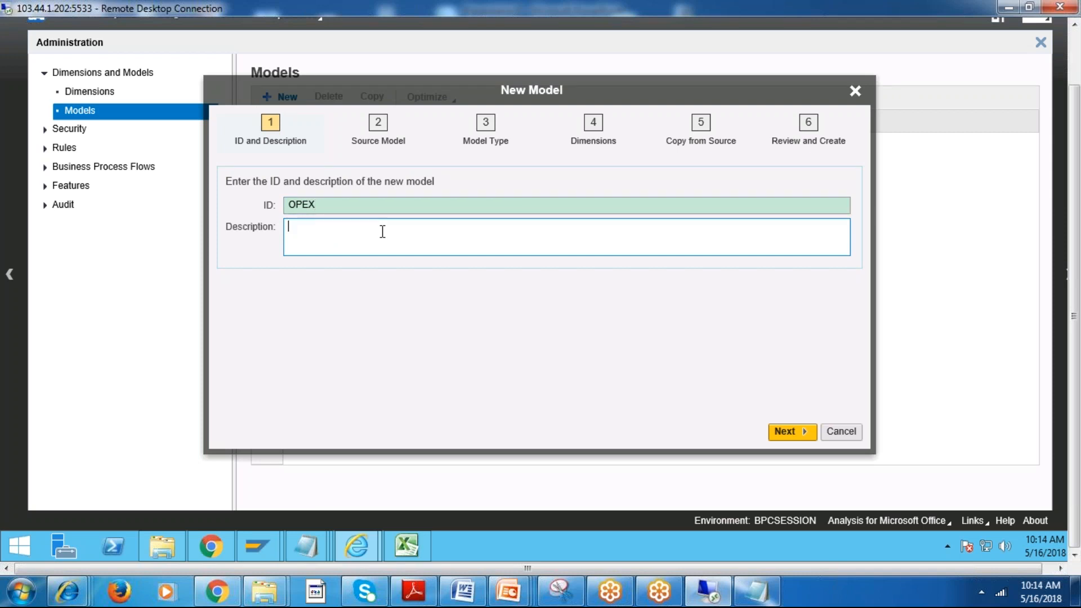
text(OPEX MODEL)
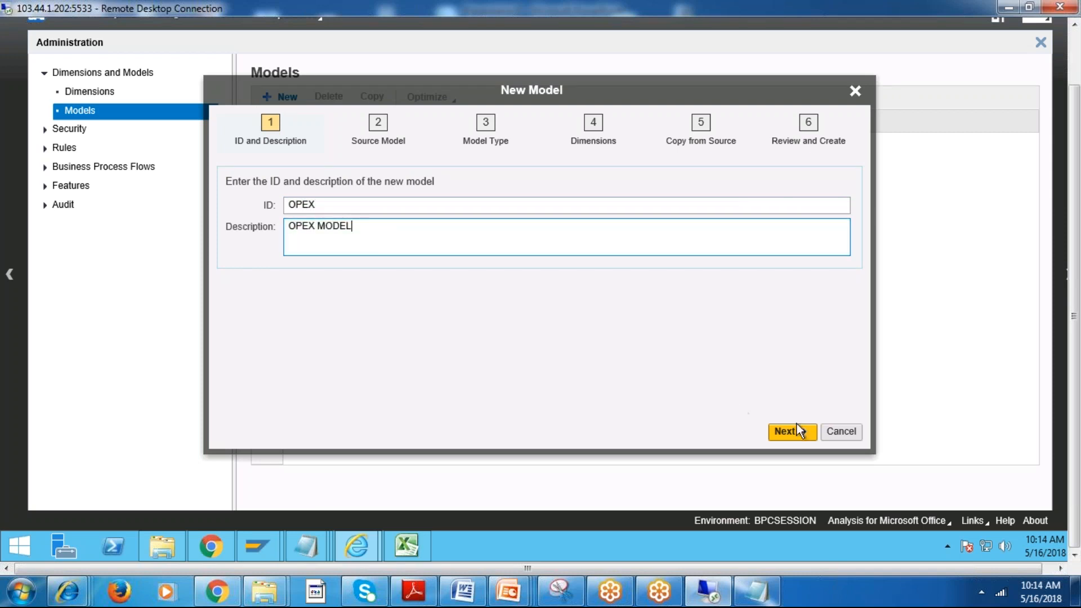
click(798, 431)
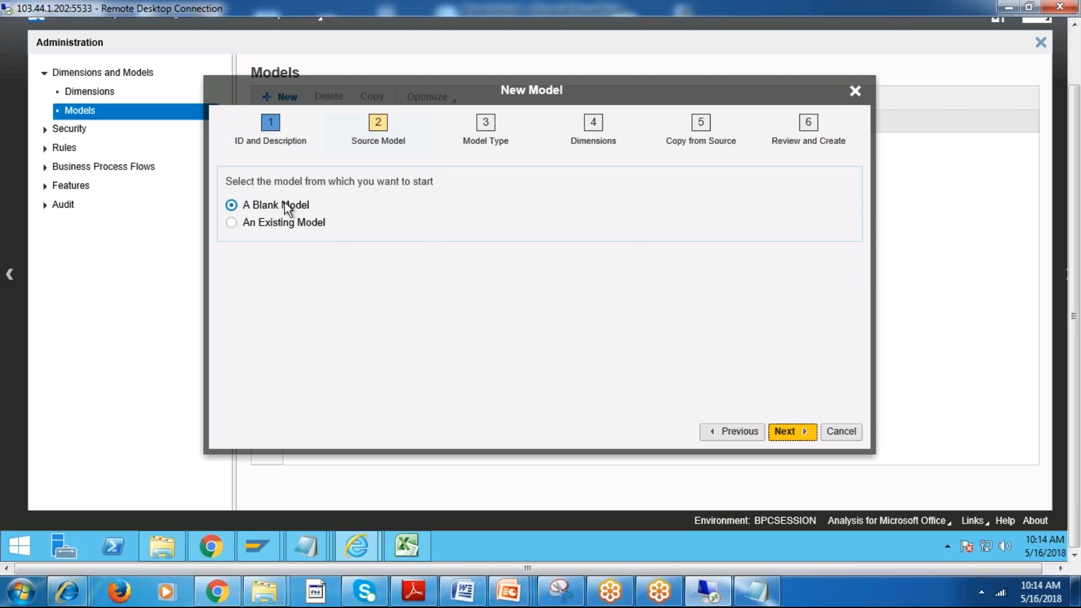
click(292, 218)
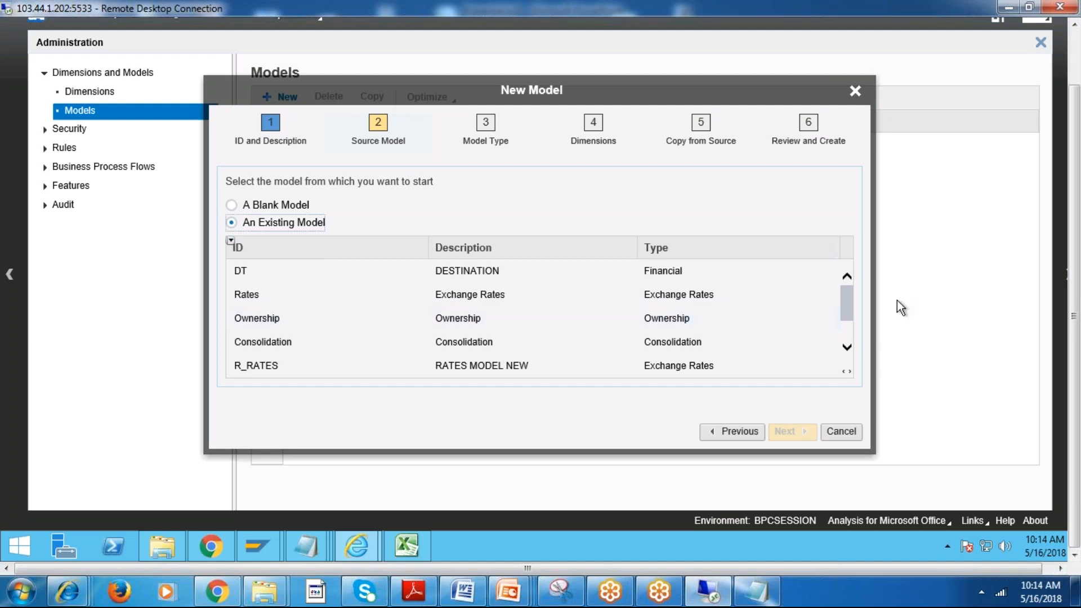
drag(848, 302, 844, 345)
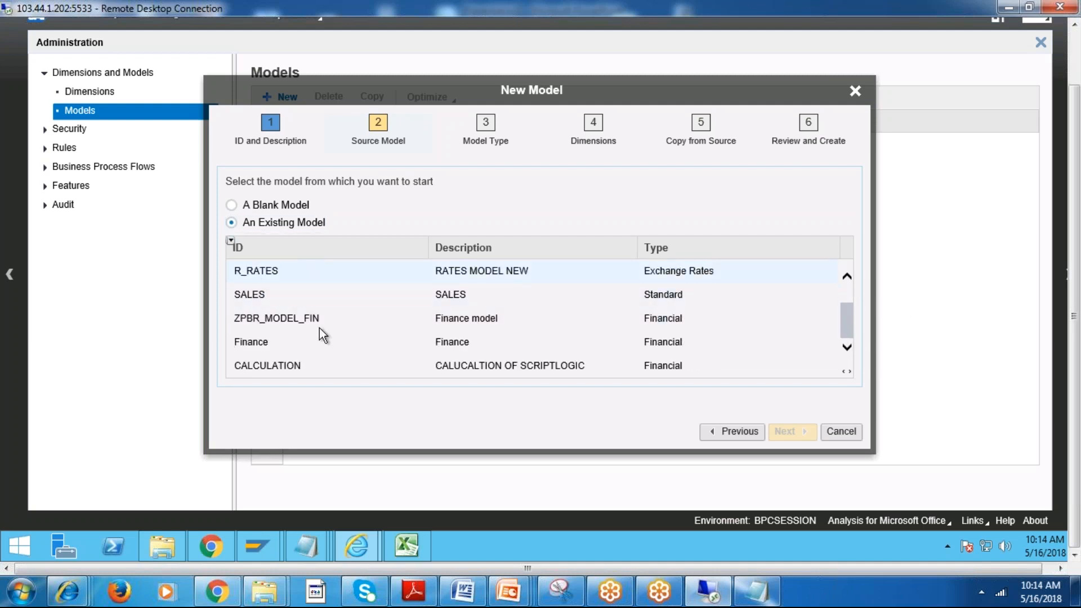
click(466, 299)
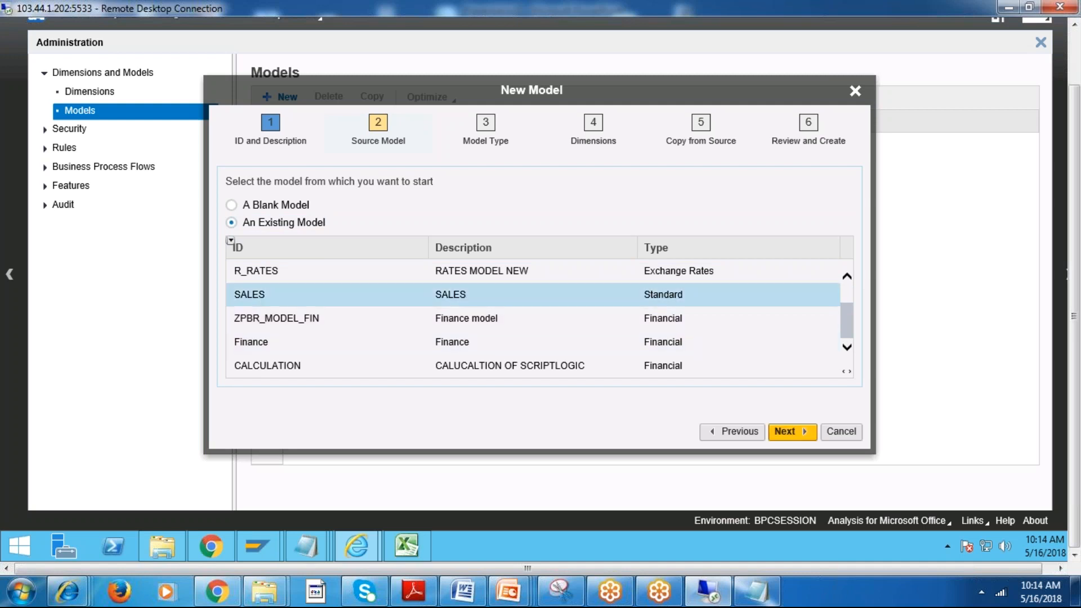
Base the OPEX model on a blank model and proceed to the model type.
click(256, 205)
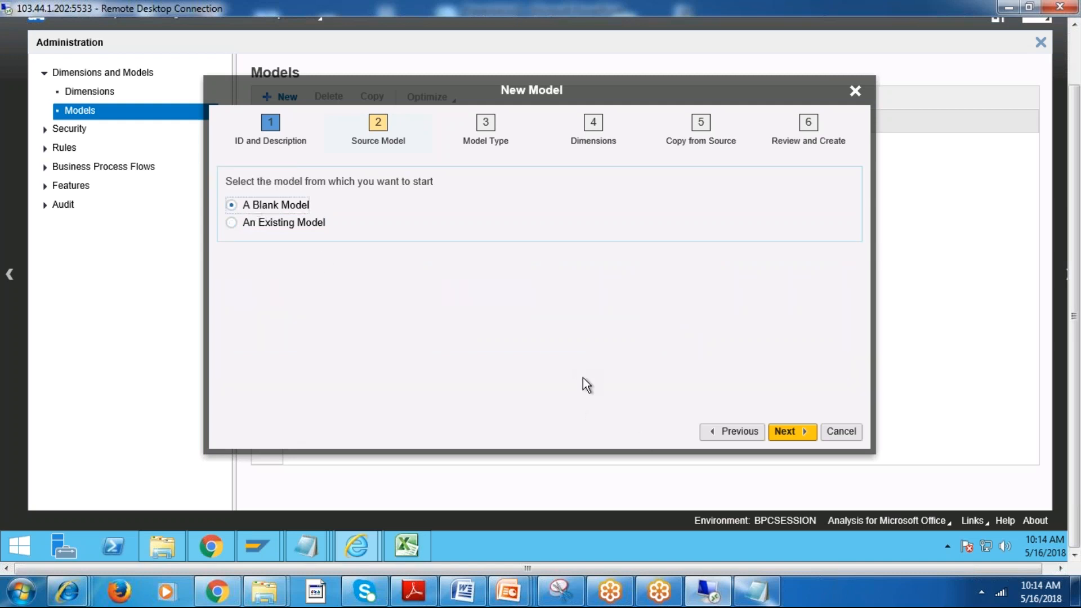
click(792, 431)
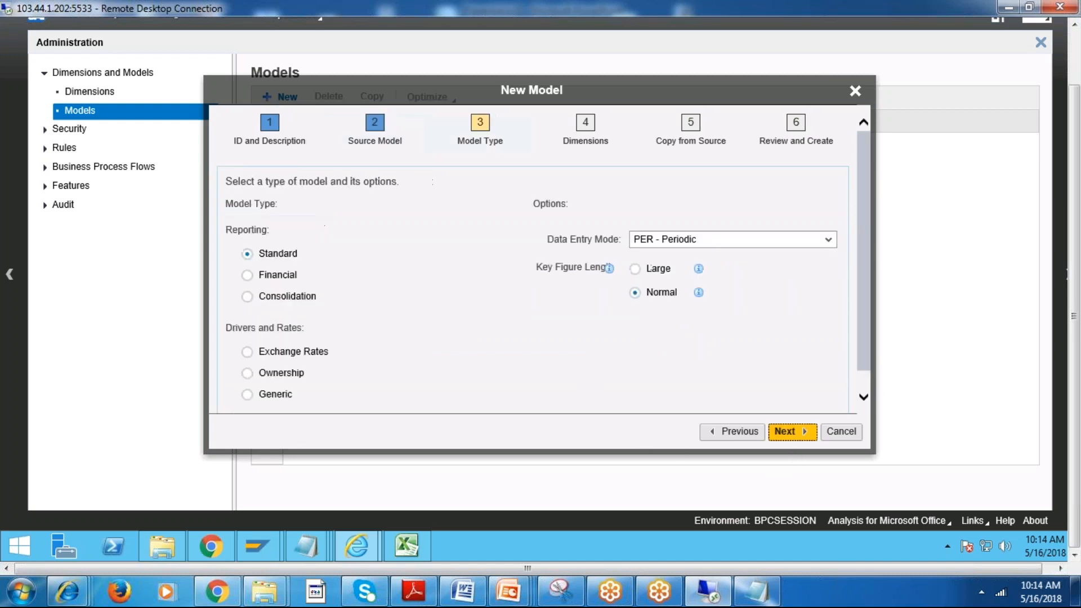
Compare the options offered for the Financial, Standard, Consolidation, Exchange Rates, Ownership and Generic model types.
click(272, 278)
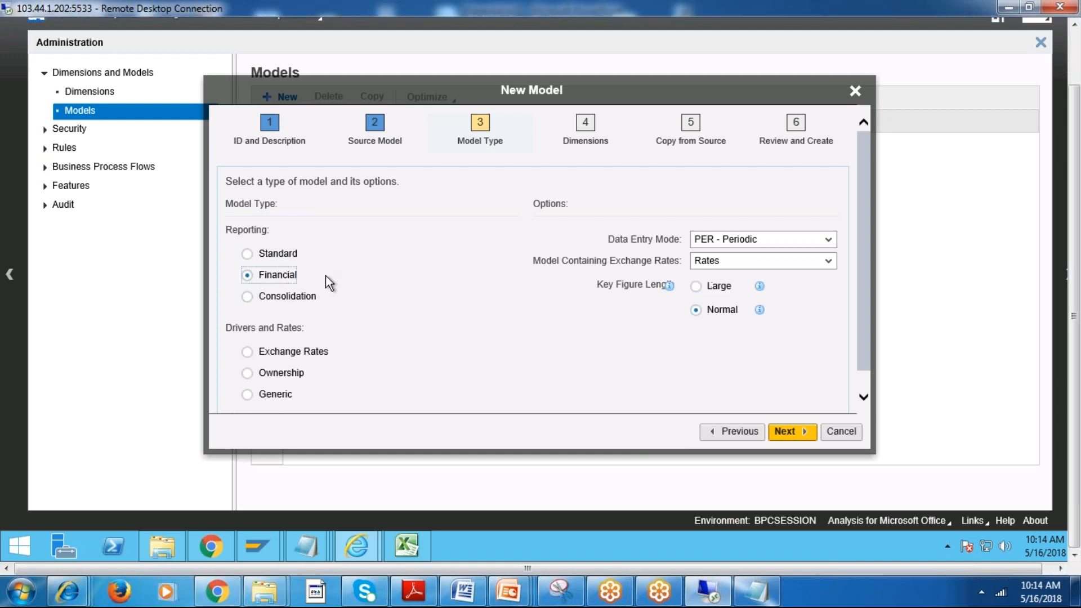
click(267, 259)
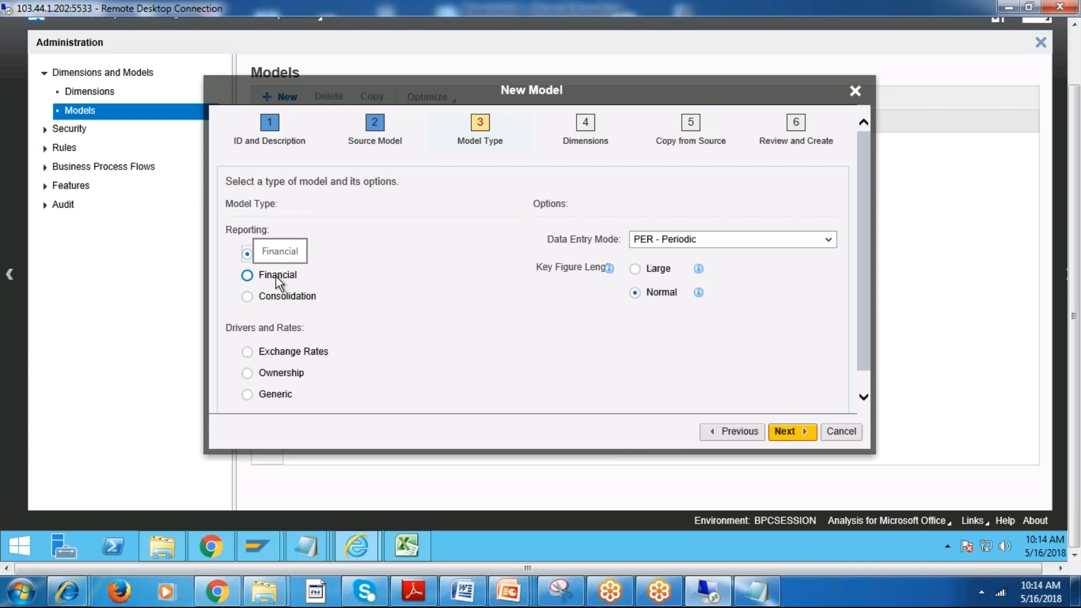
click(275, 276)
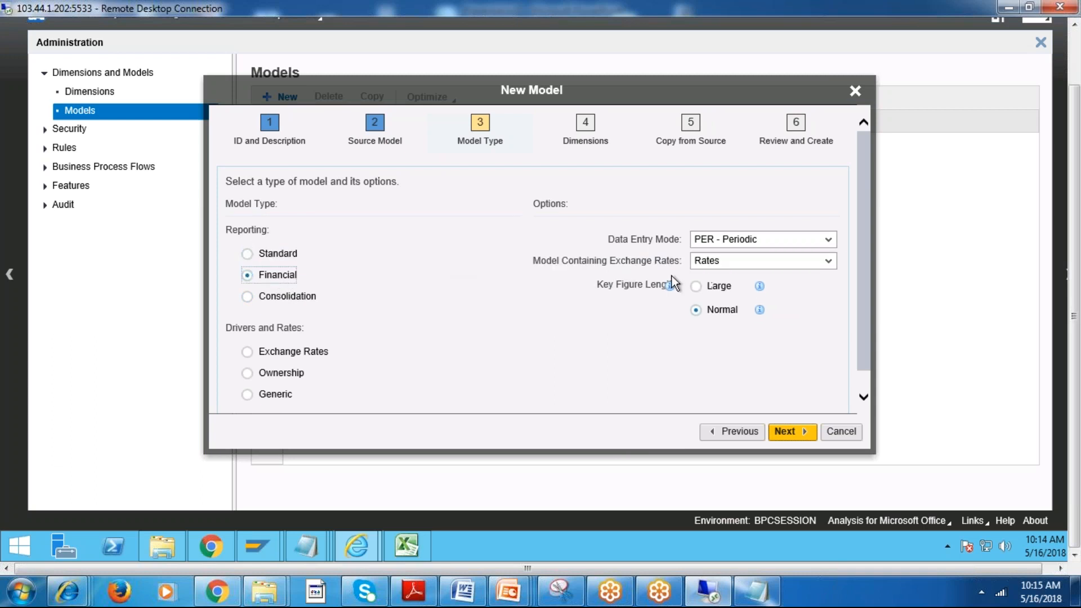
click(299, 303)
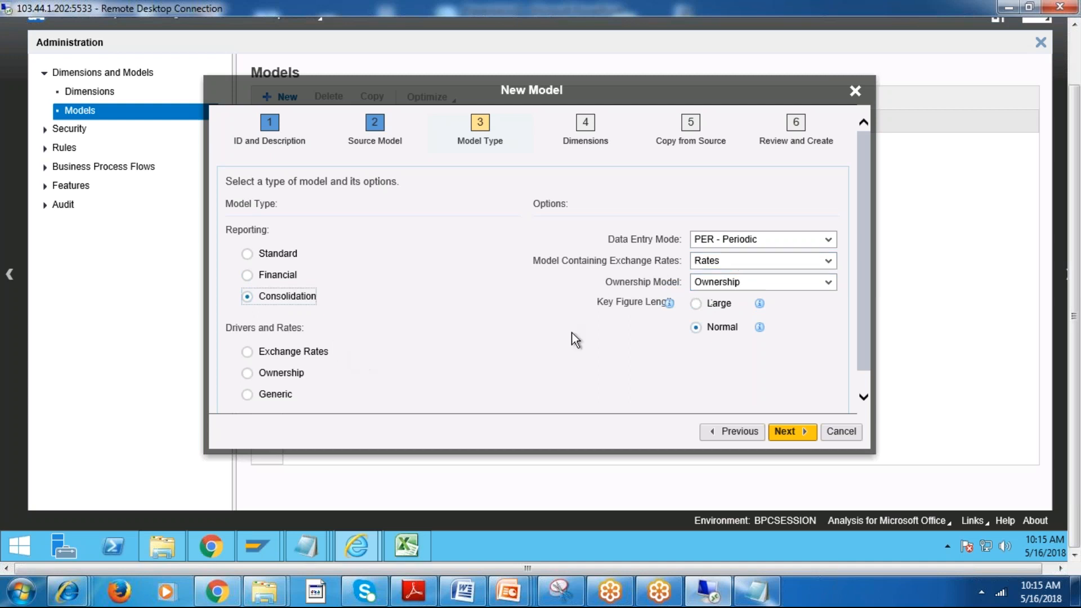
click(261, 353)
click(272, 372)
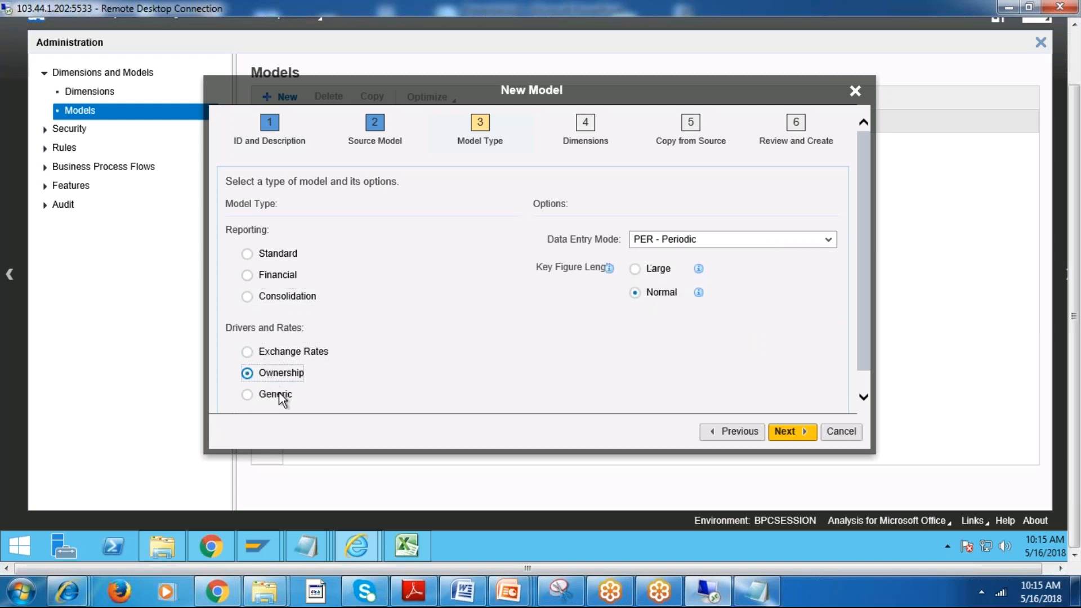
click(279, 394)
click(286, 352)
Set the model type to Financial with Rates as the exchange rates model, and proceed to the dimensions.
click(278, 275)
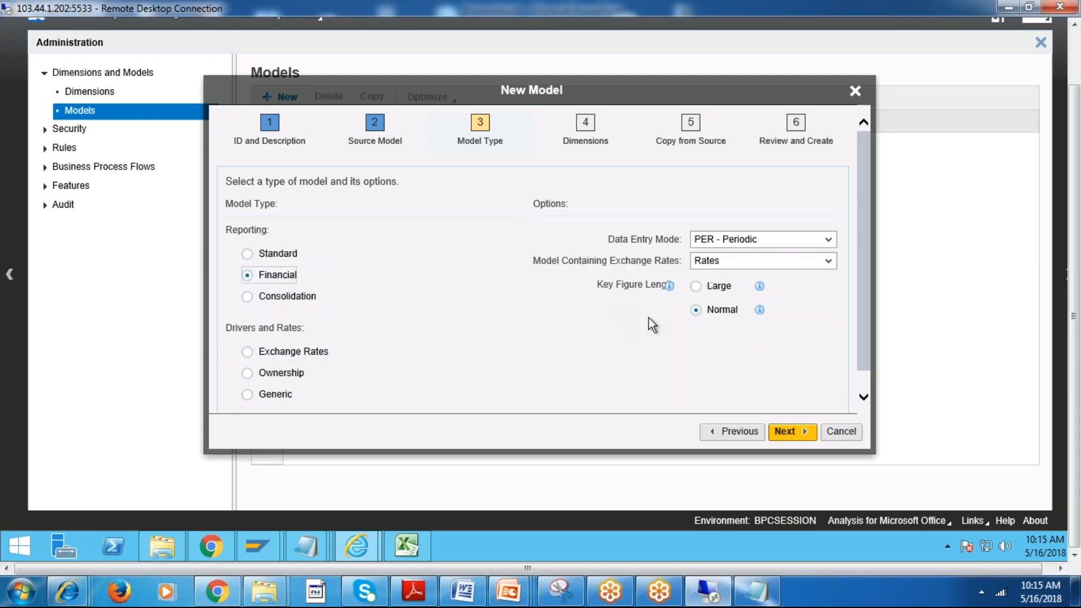
click(829, 261)
click(836, 266)
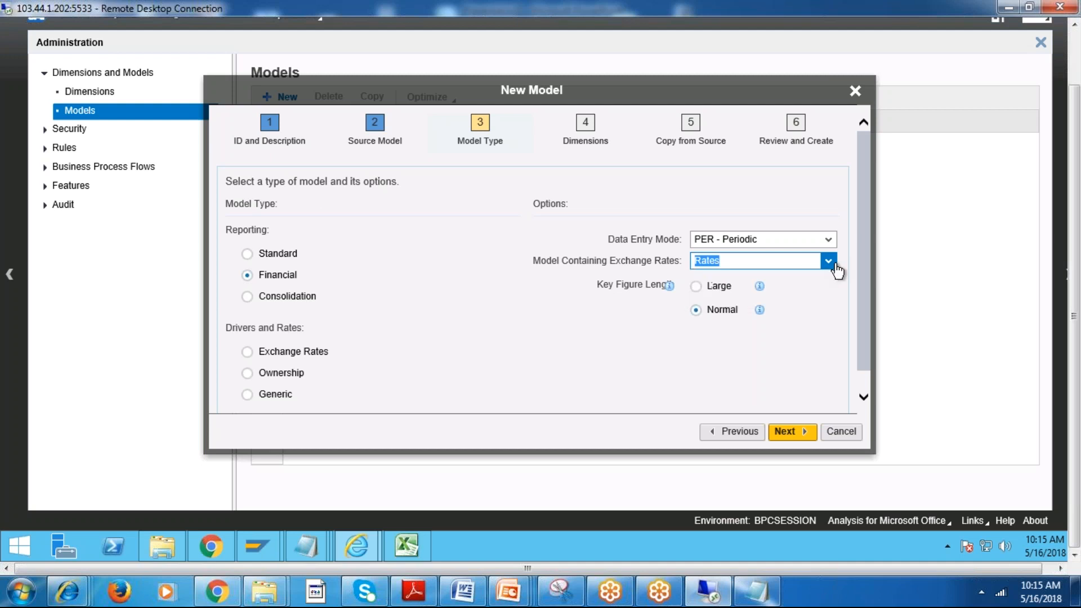
click(794, 433)
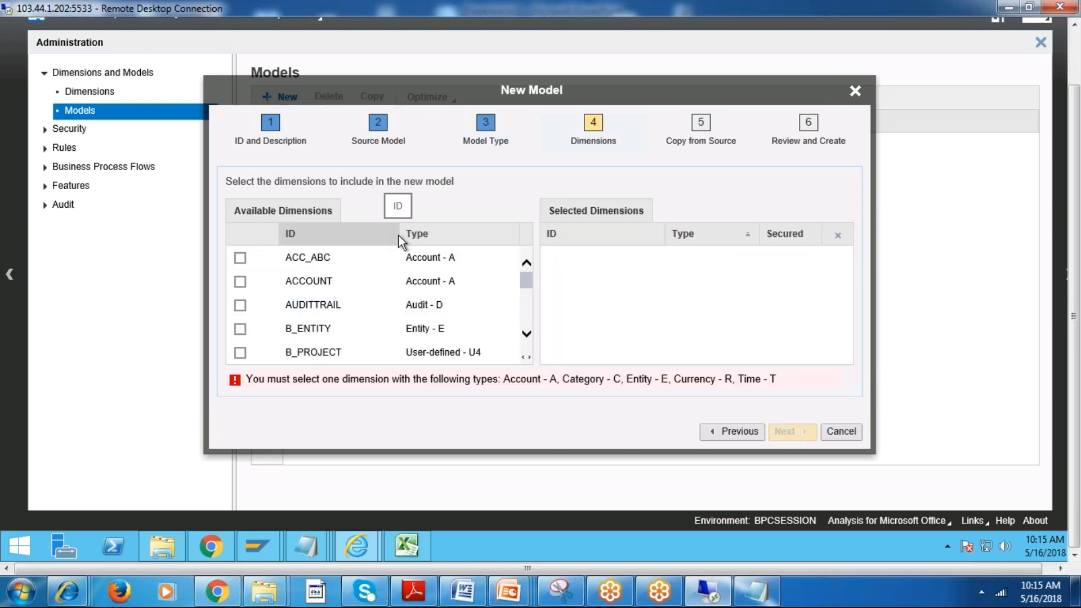
Compare the dimension types required by a Financial model with those of a Standard model, and return to the Financial type's dimensions.
mouse_move(529, 278)
mouse_down()
mouse_move(529, 343)
mouse_move(526, 266)
mouse_move(518, 272)
mouse_up()
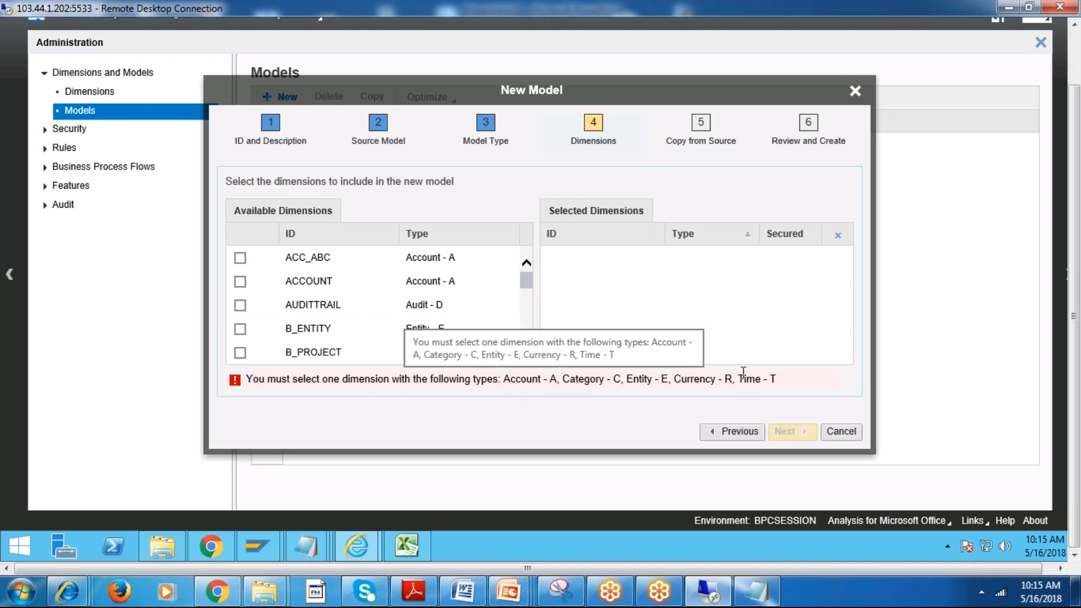
drag(736, 379, 673, 379)
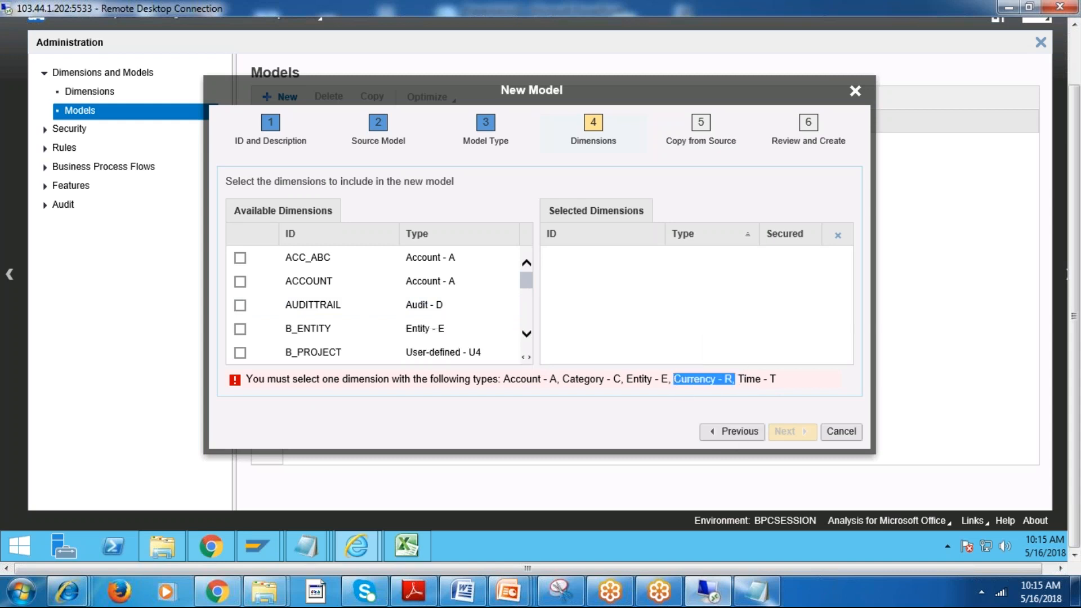
click(740, 430)
click(279, 253)
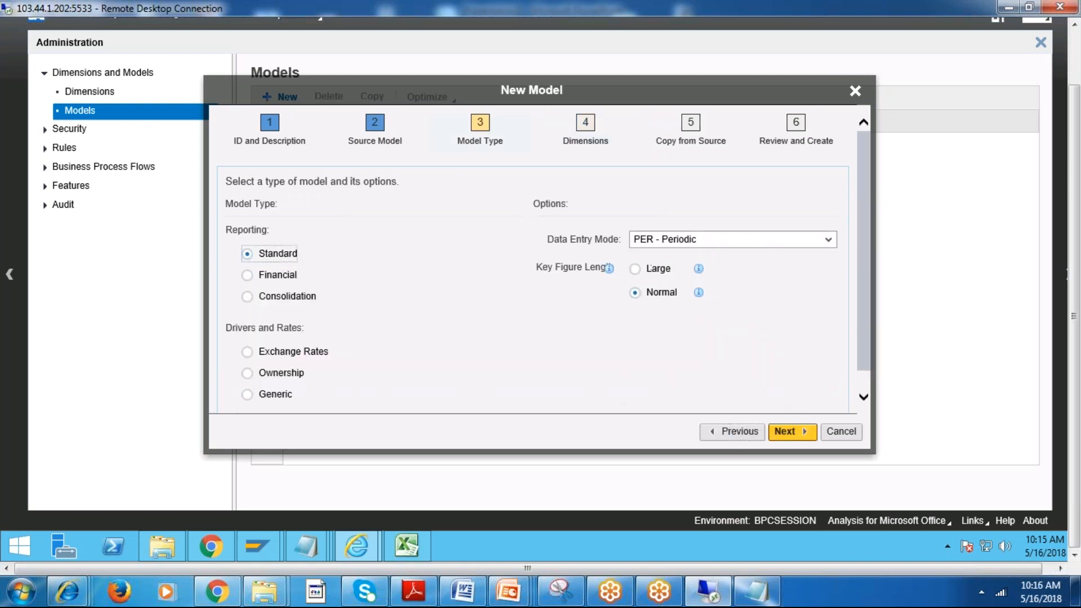
click(792, 432)
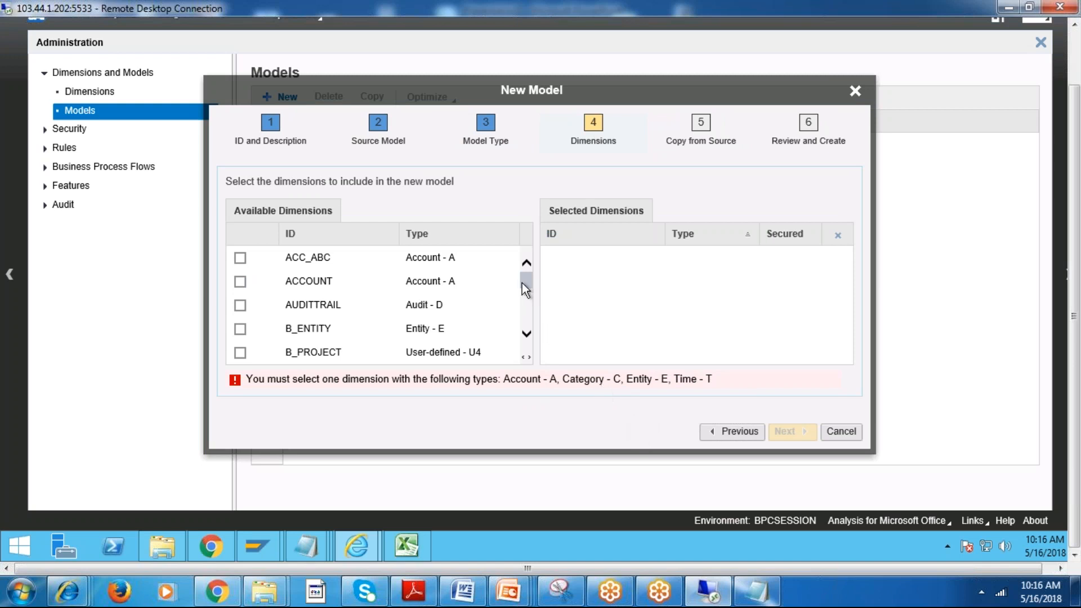
mouse_move(522, 282)
mouse_down()
mouse_move(525, 338)
mouse_move(525, 266)
mouse_up()
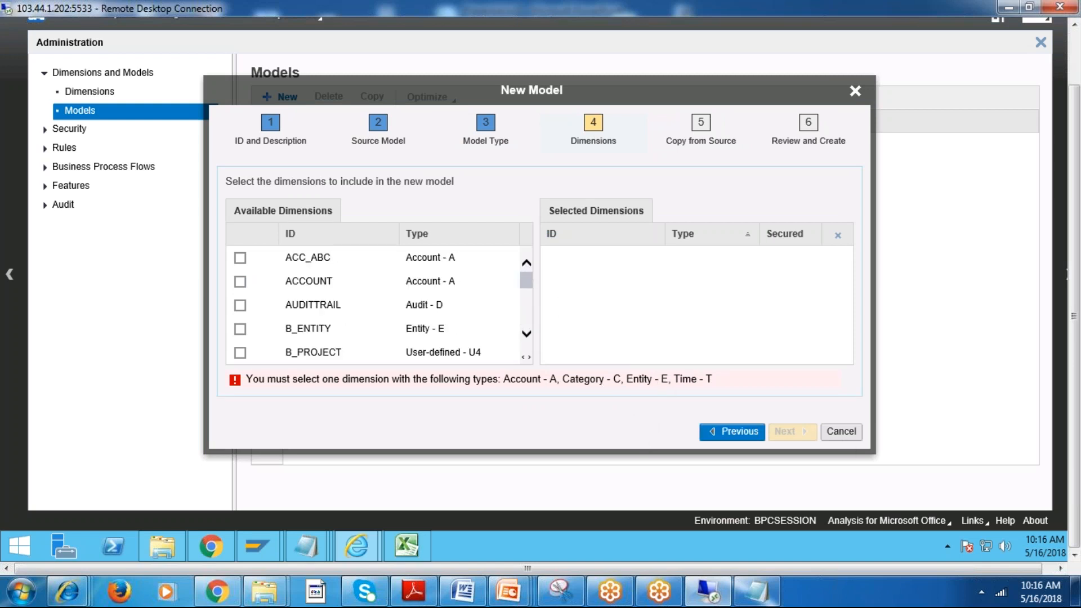
click(738, 433)
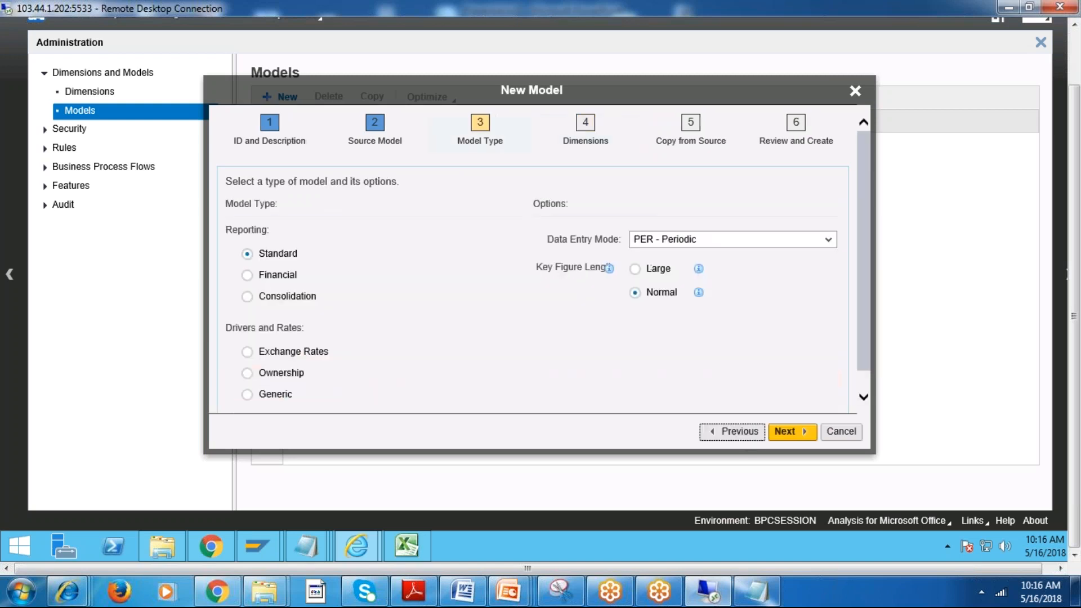
click(262, 278)
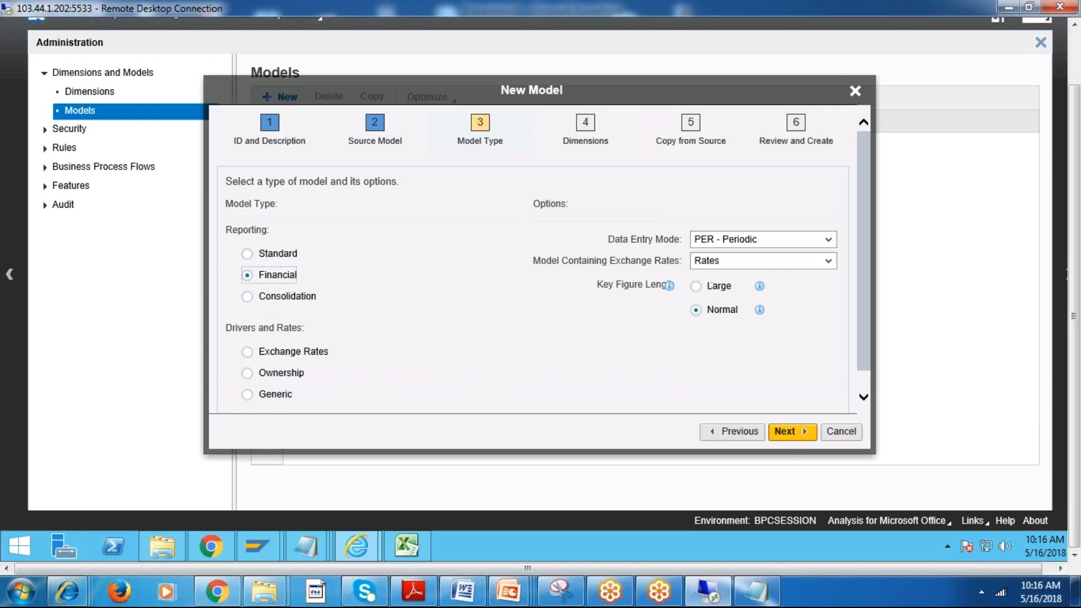
click(787, 431)
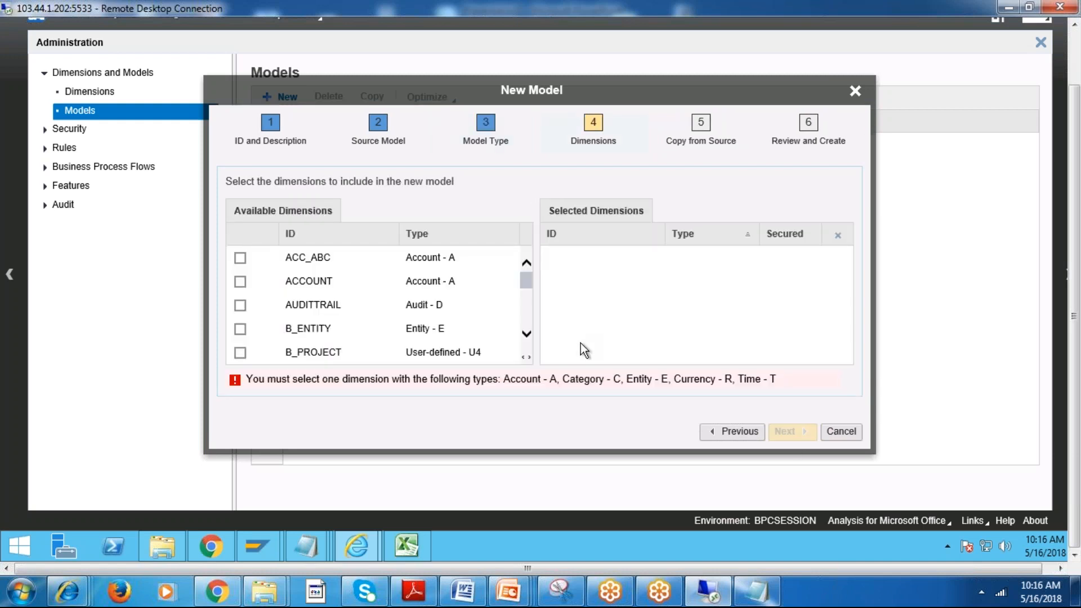
Include the ACCOUNT, CATEGORY and ENTITY dimensions in the new OPEX model.
scroll(526, 272, down, 5)
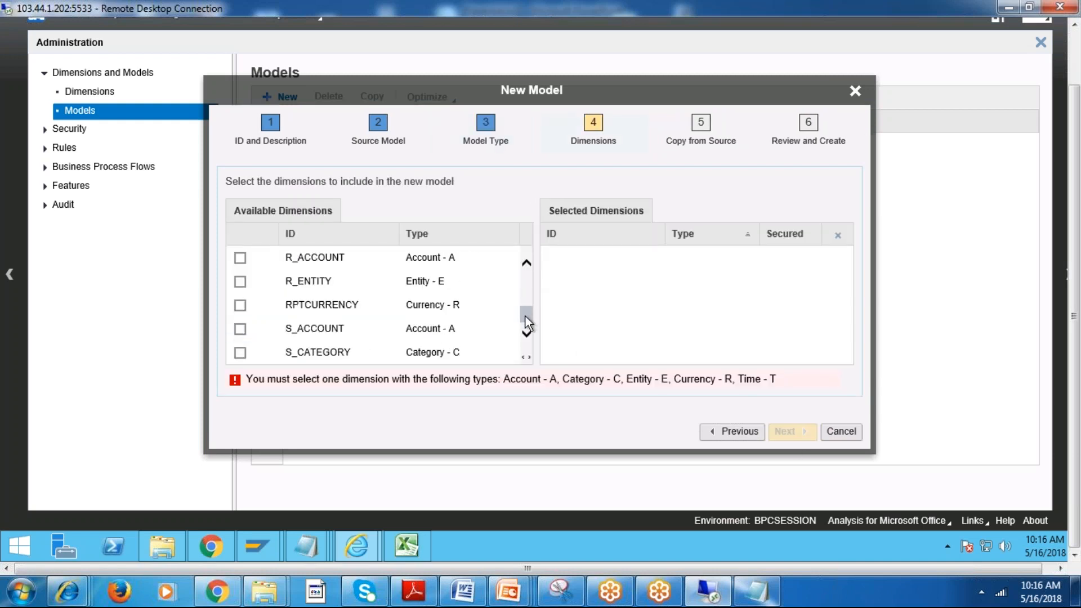
scroll(524, 279, up, 5)
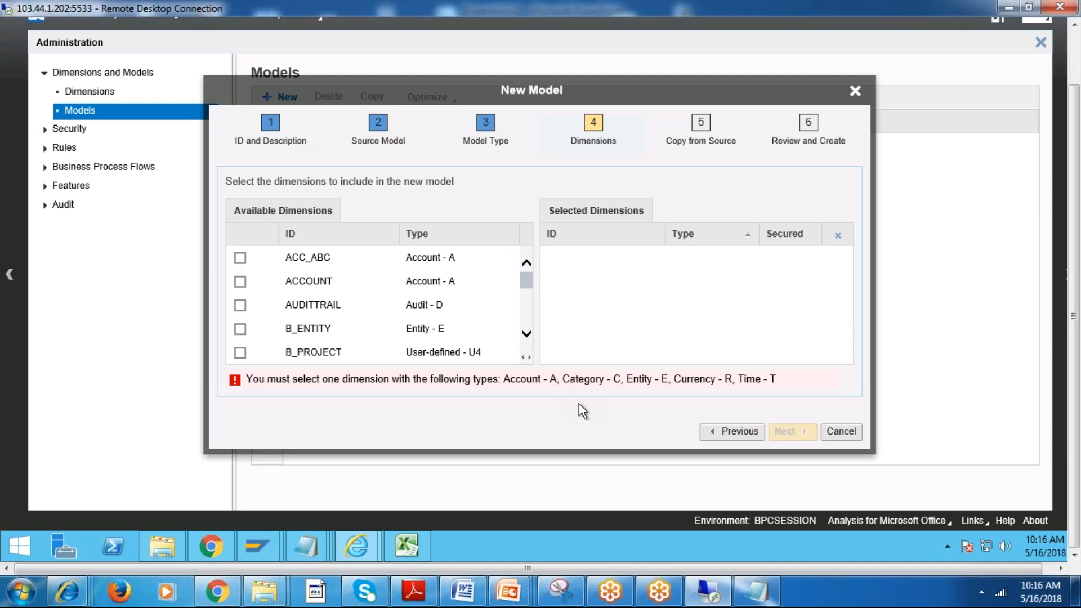
click(240, 281)
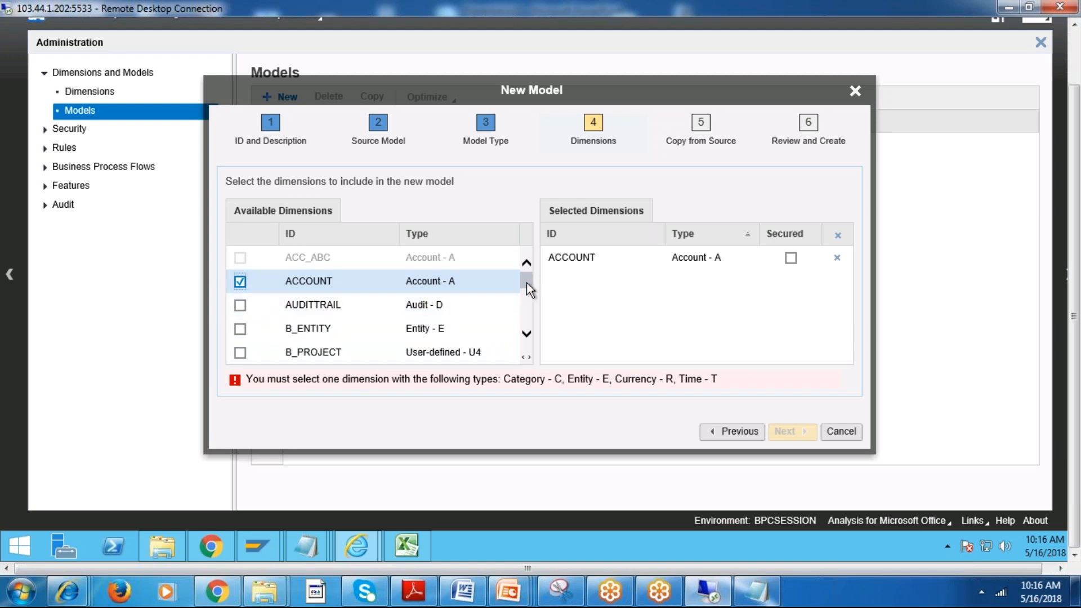
scroll(526, 282, down, 2)
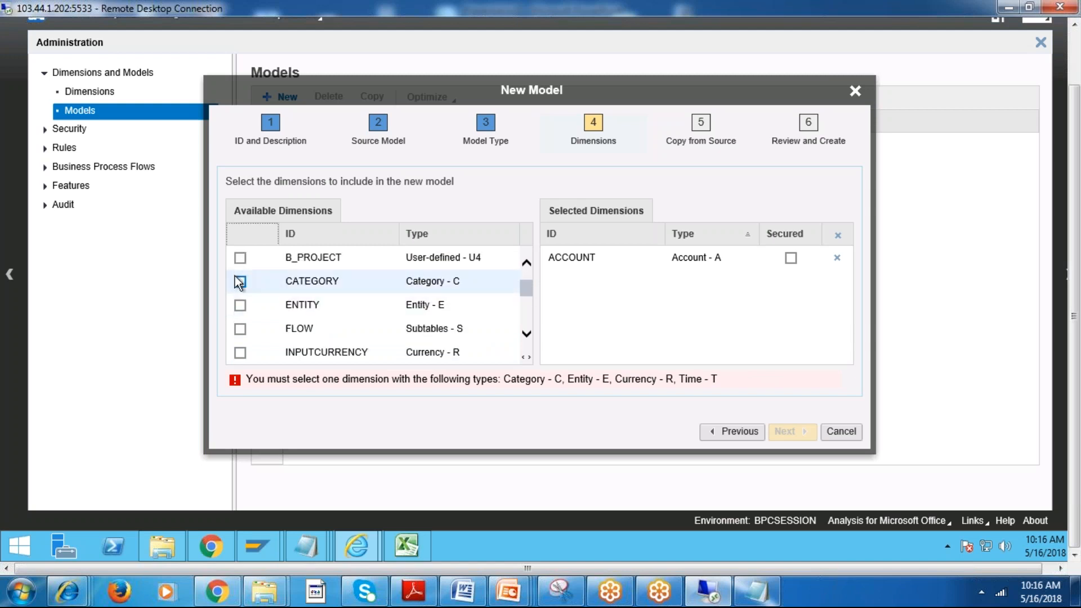
click(240, 282)
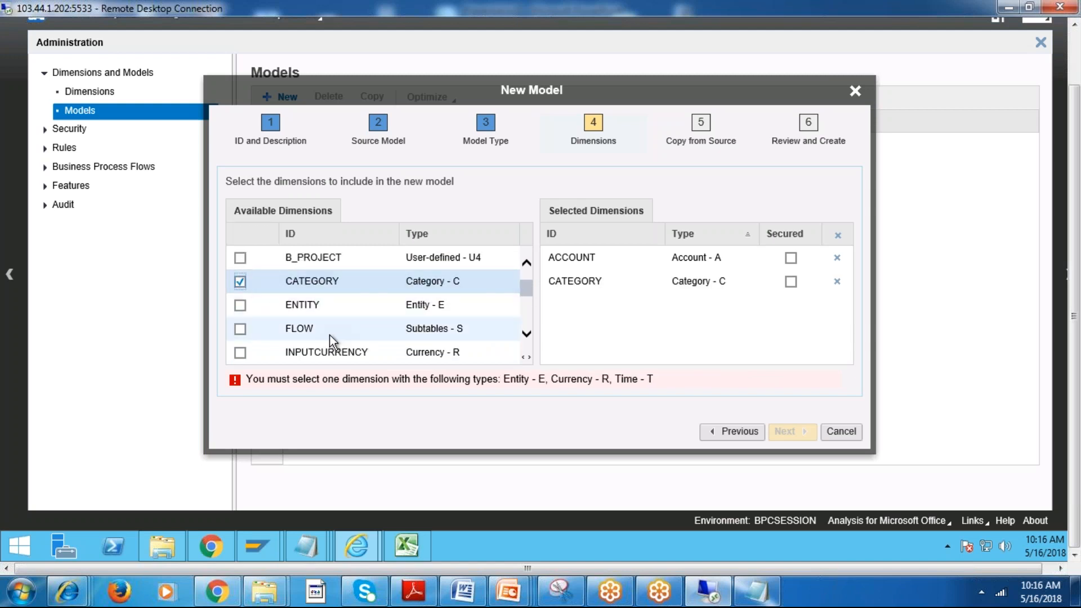
click(241, 305)
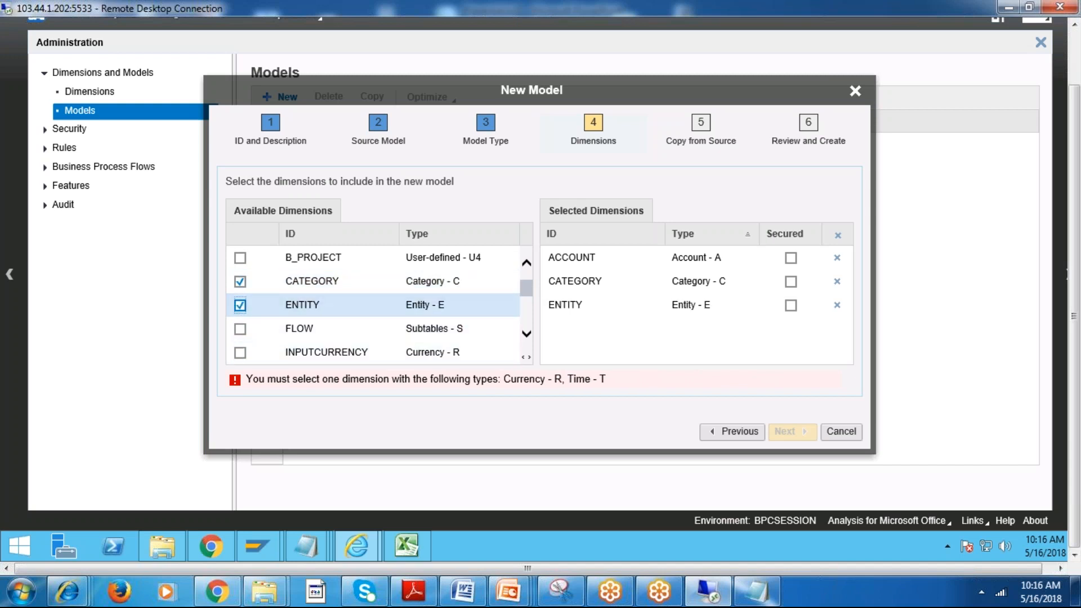
Add the RPTCURRENCY currency dimension and the TIME dimension to the new model's selected dimensions.
scroll(524, 299, down, 2)
scroll(523, 299, up, 1)
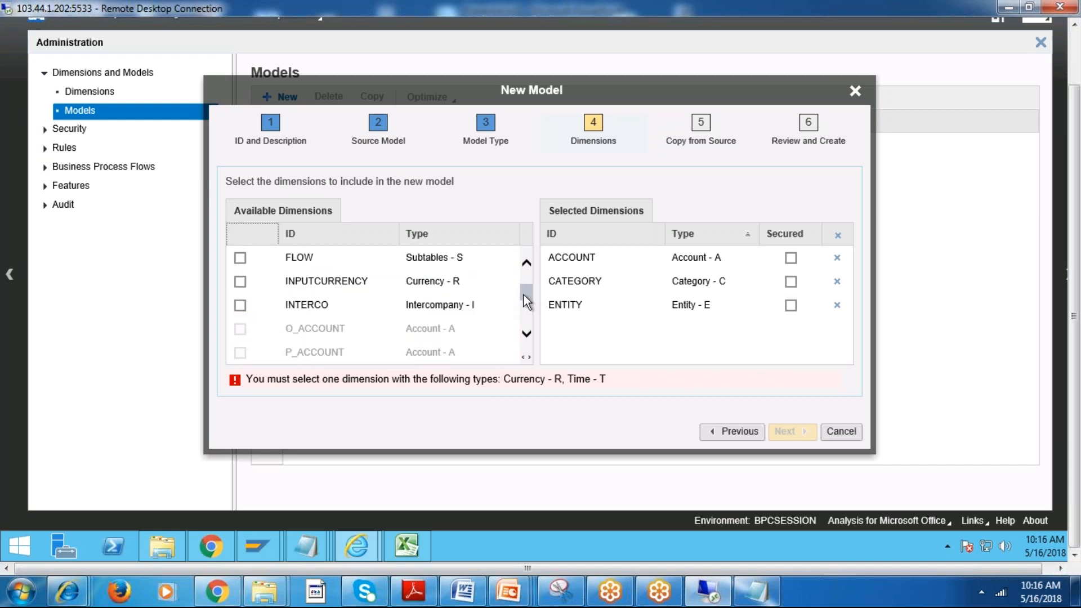
scroll(524, 295, up, 1)
scroll(524, 293, up, 1)
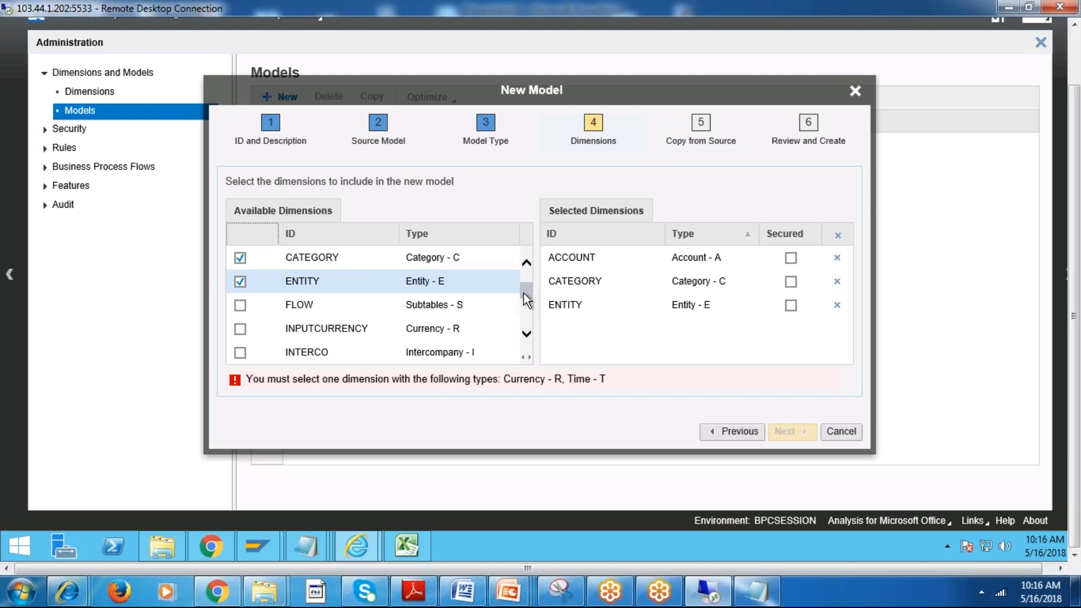
scroll(524, 289, up, 6)
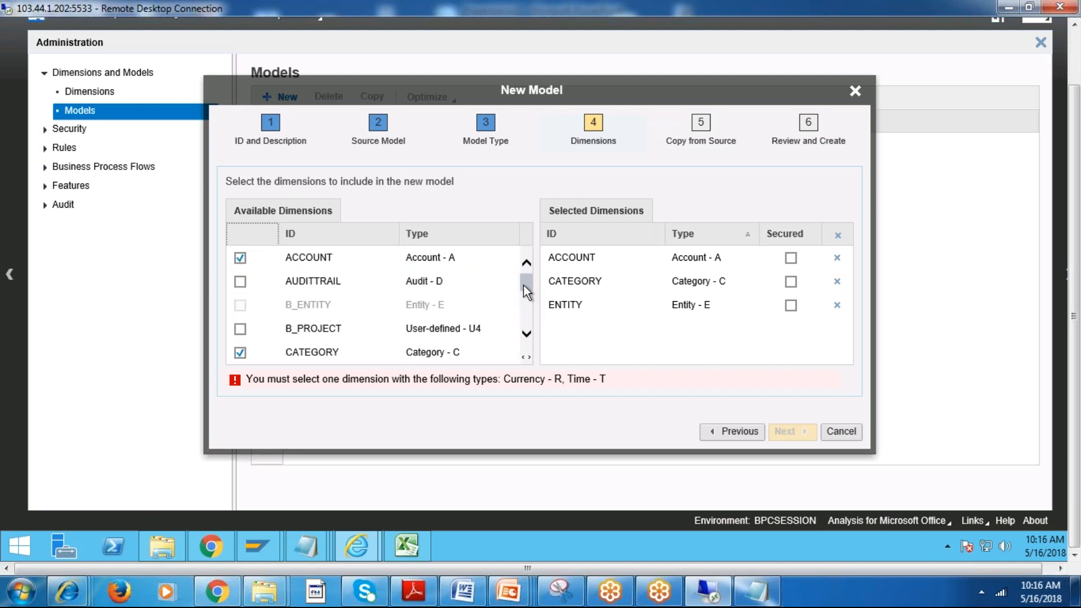
scroll(523, 287, down, 7)
scroll(525, 293, down, 6)
scroll(525, 302, down, 1)
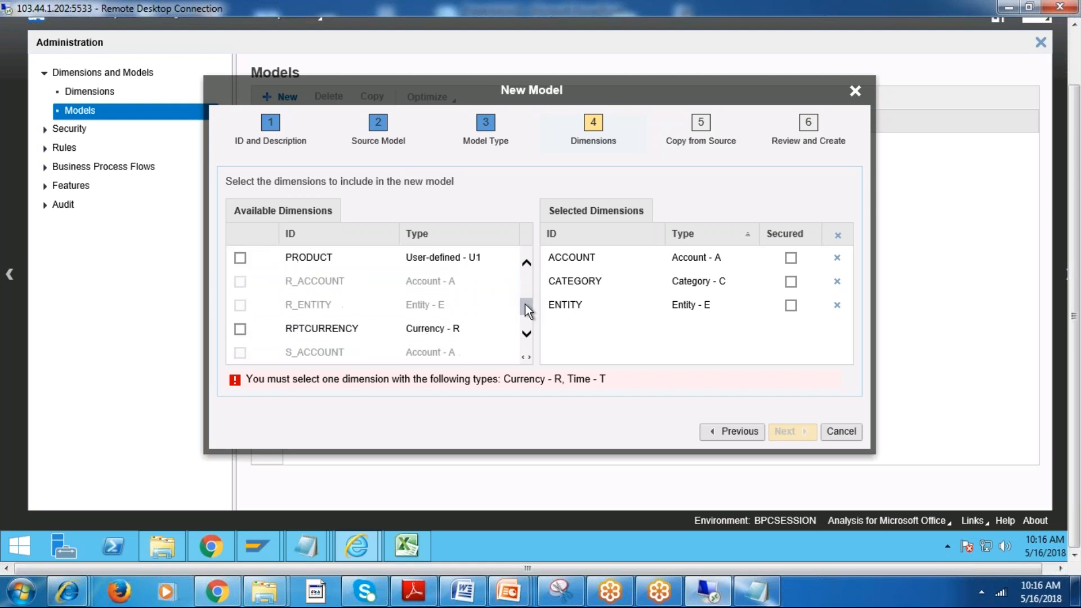
click(241, 329)
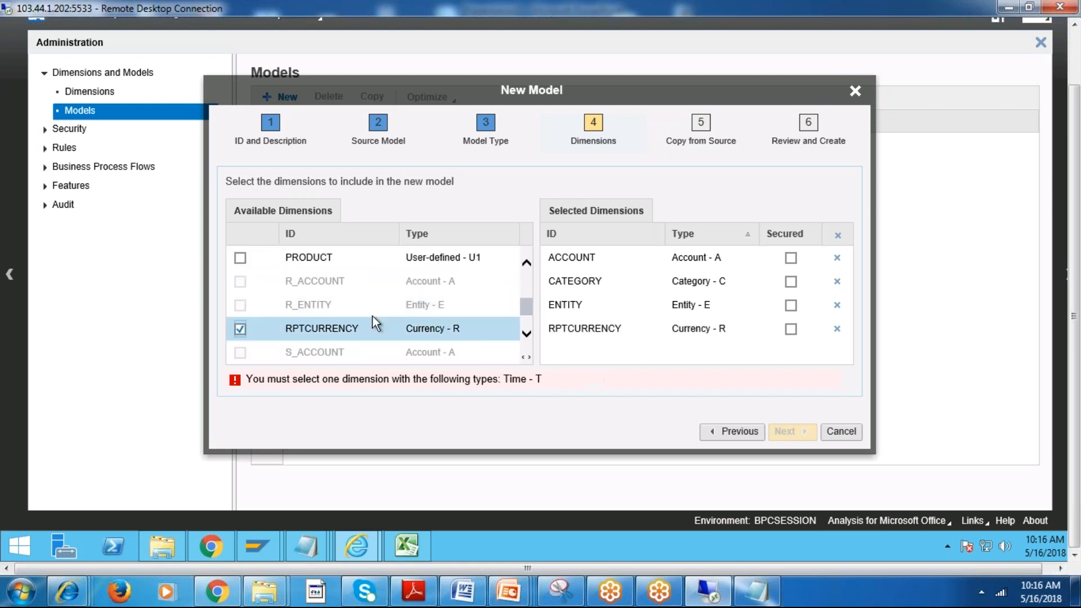
mouse_move(526, 306)
mouse_down()
mouse_move(522, 268)
mouse_move(526, 315)
mouse_up()
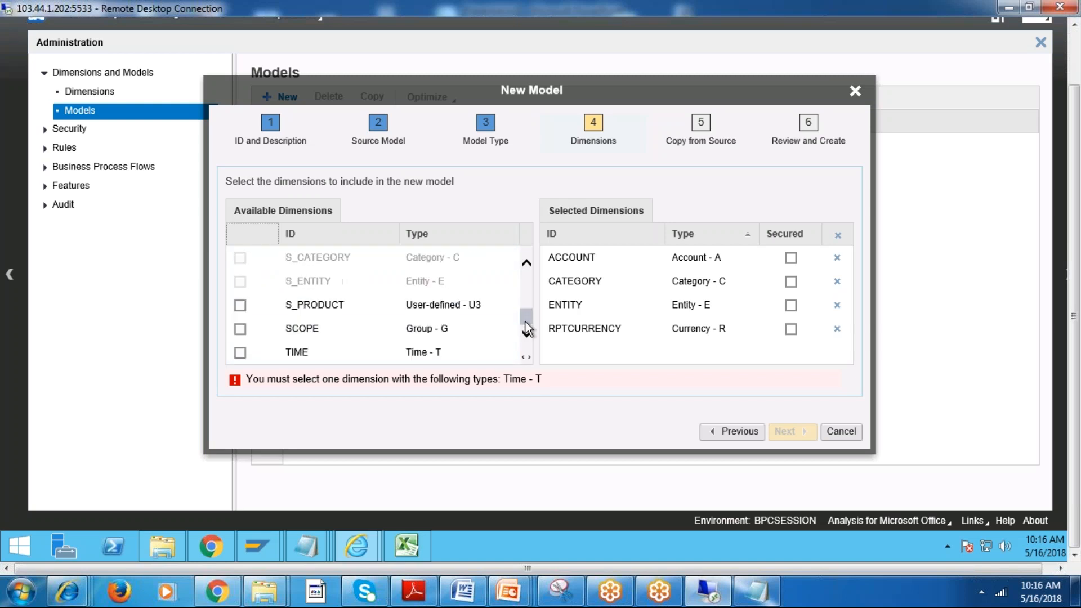
click(240, 353)
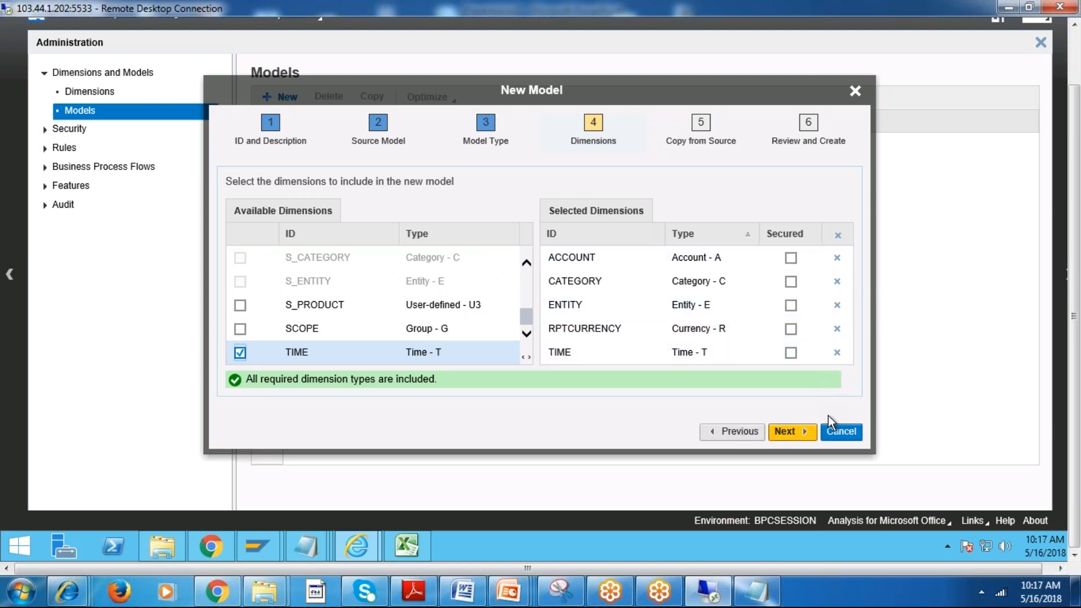
Leave the selected dimensions unsecured, proceed through the remaining wizard pages, and create the OPEX model.
click(791, 282)
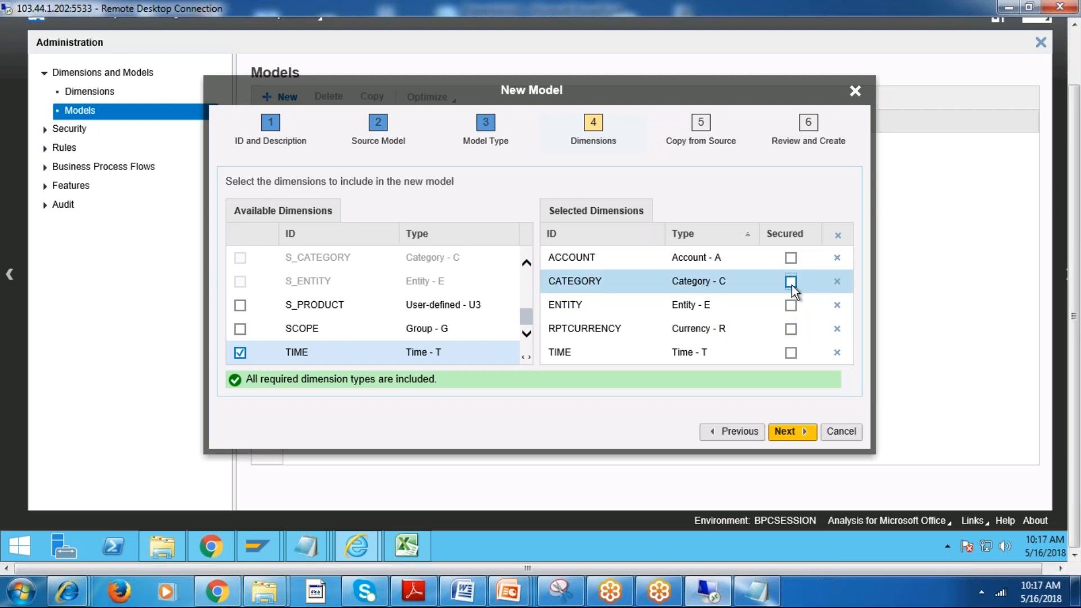
click(788, 432)
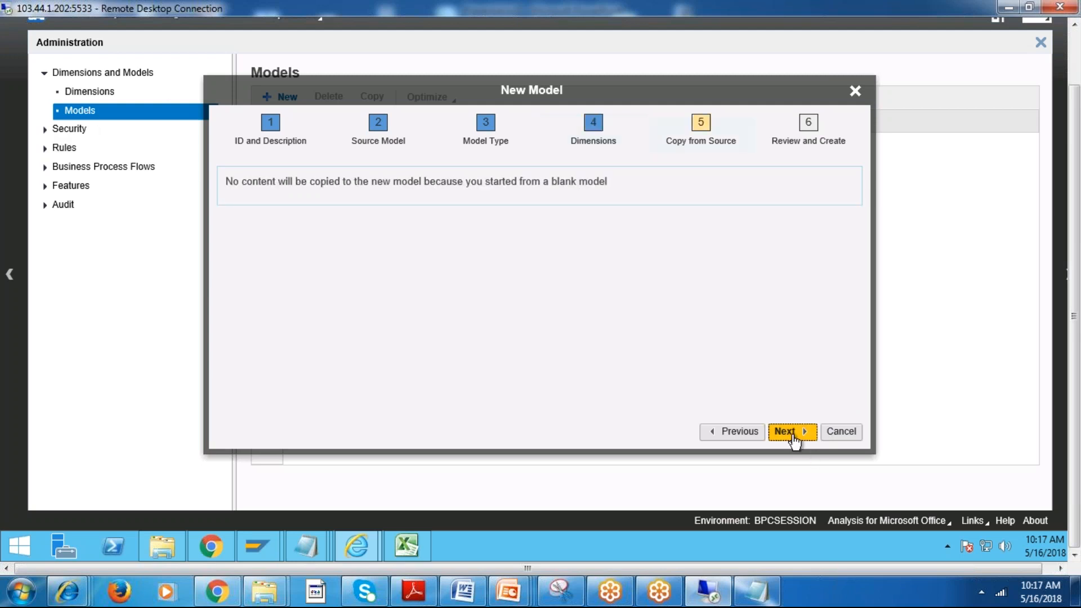
click(794, 433)
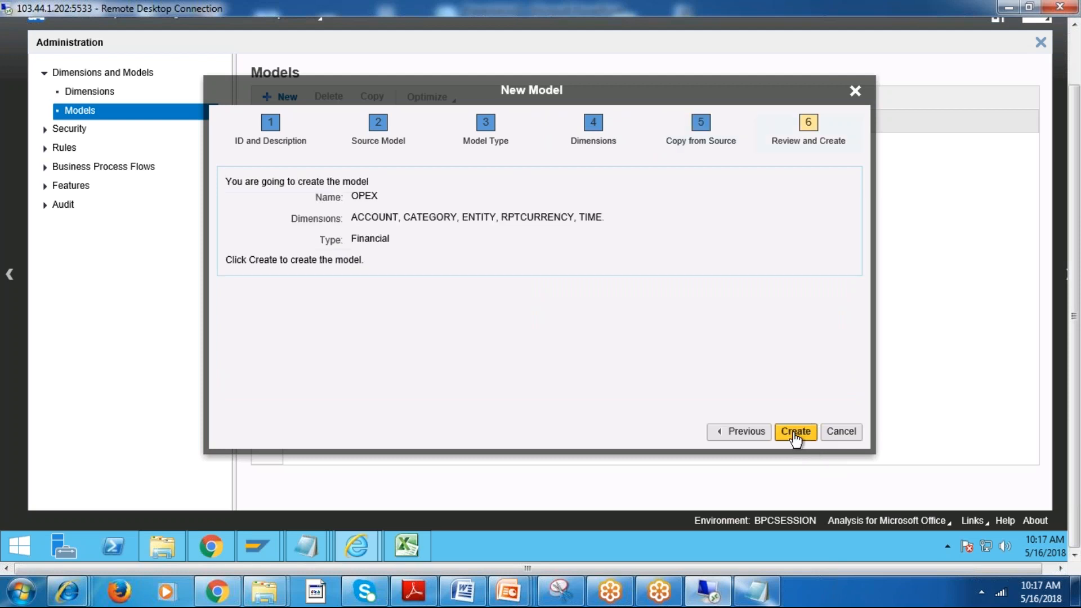
click(795, 432)
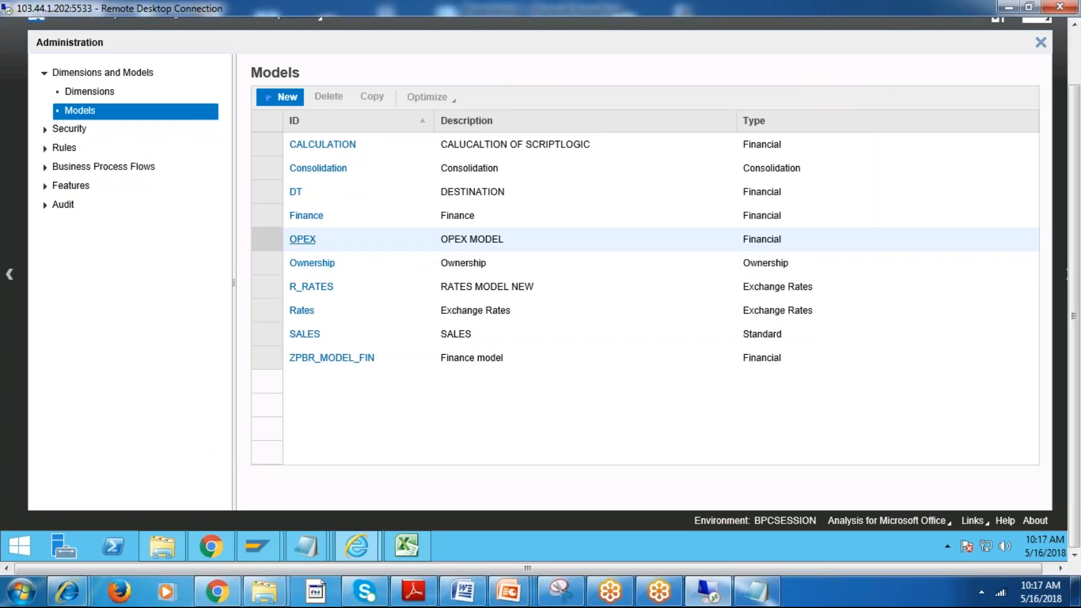
Open the OPEX model to review its dimensions and general settings, and return to the models list.
click(309, 244)
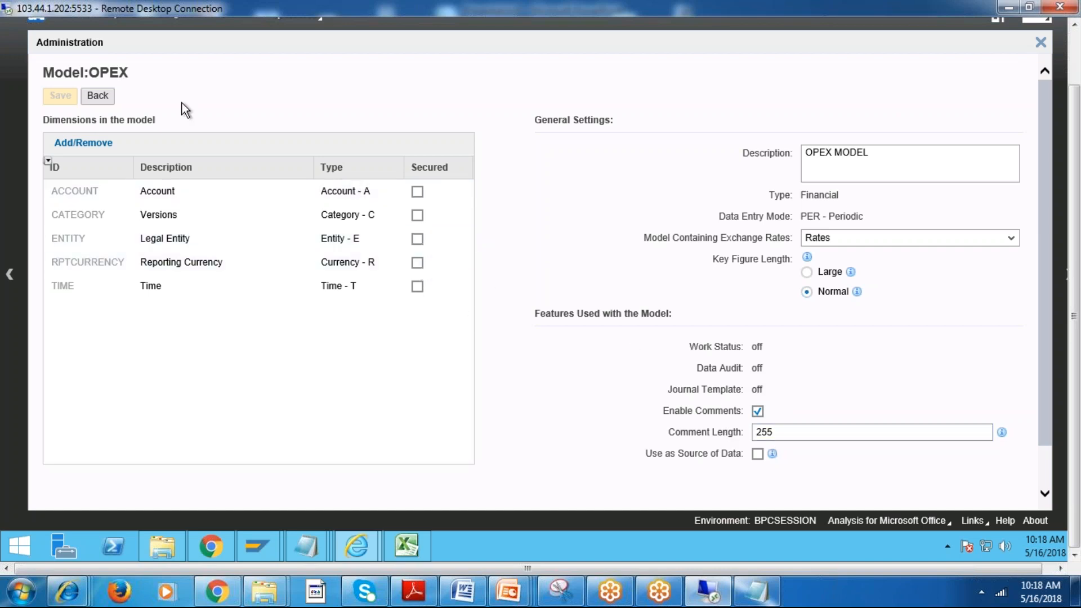
click(98, 96)
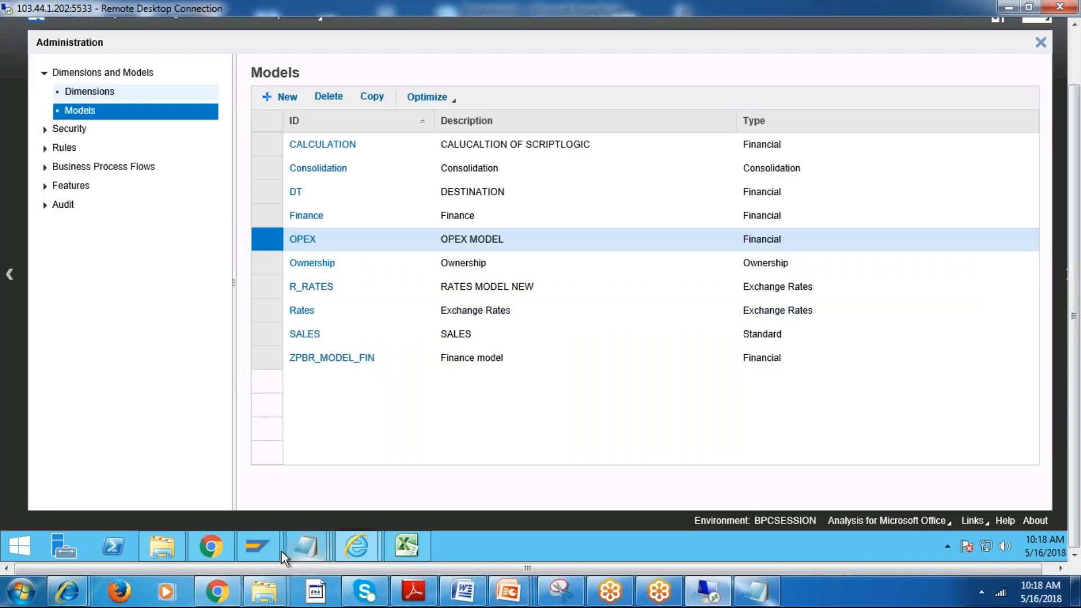
Switch to SAP GUI, leave the B_PROJECT data output for the InfoProvider tree, and collapse the BPC SESSION 9AM InfoArea.
mouse_move(248, 539)
click(315, 475)
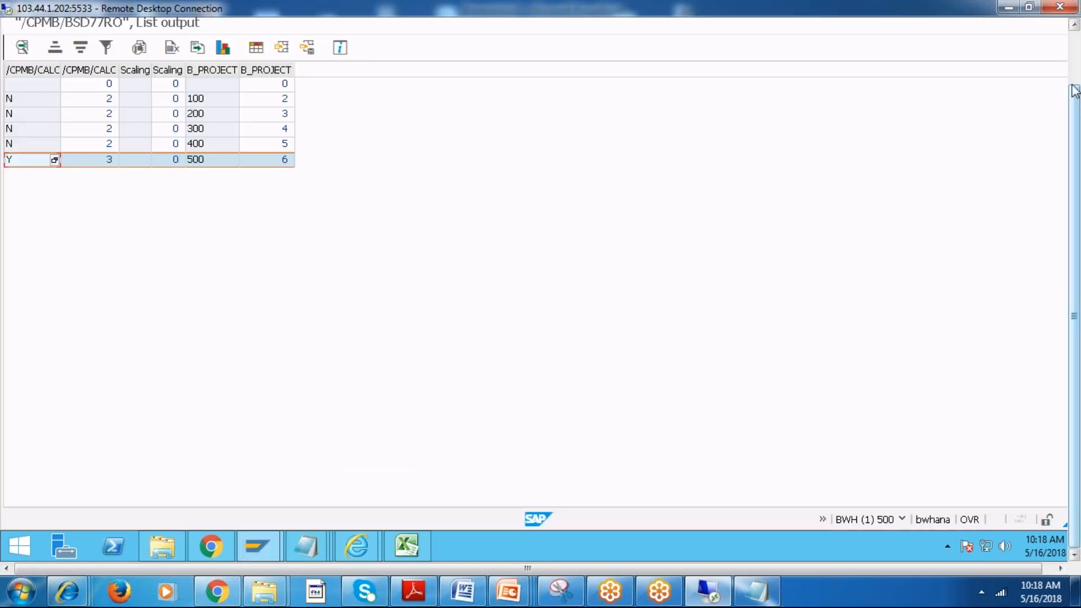
drag(1074, 90, 1074, 28)
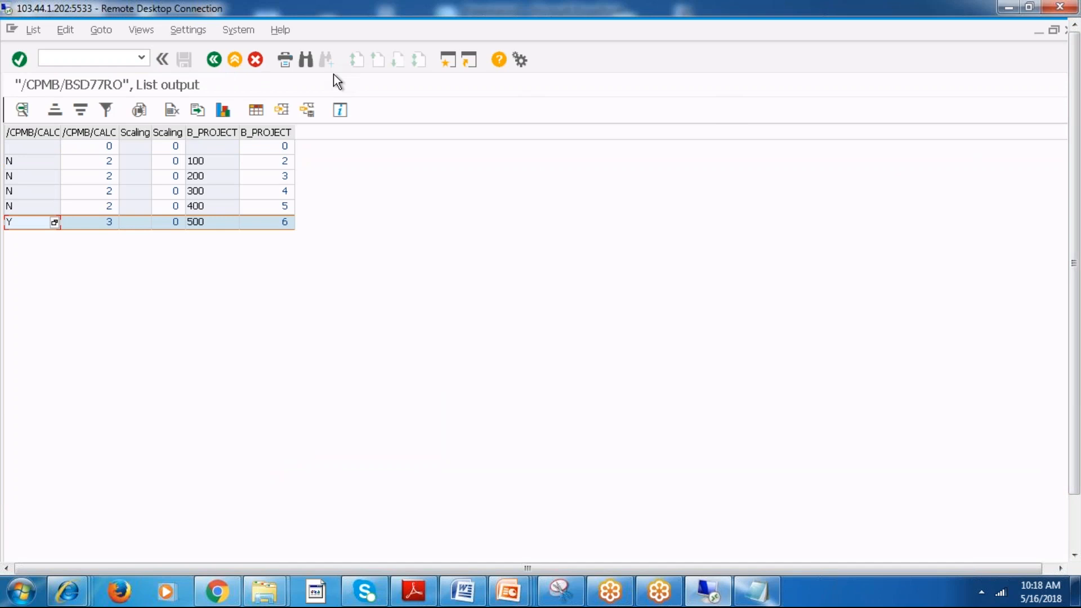
click(221, 60)
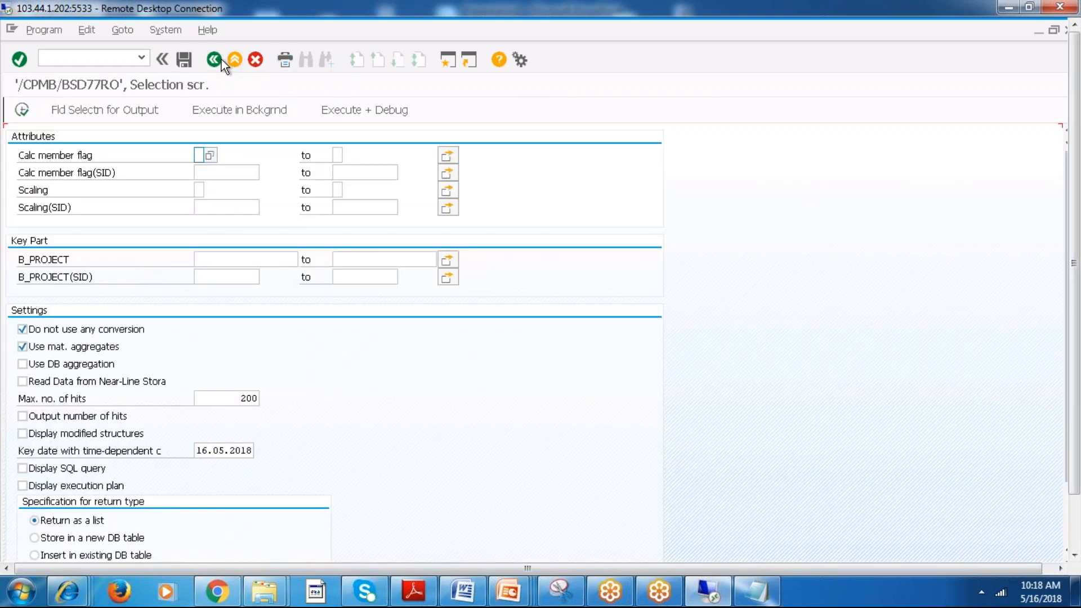
click(215, 59)
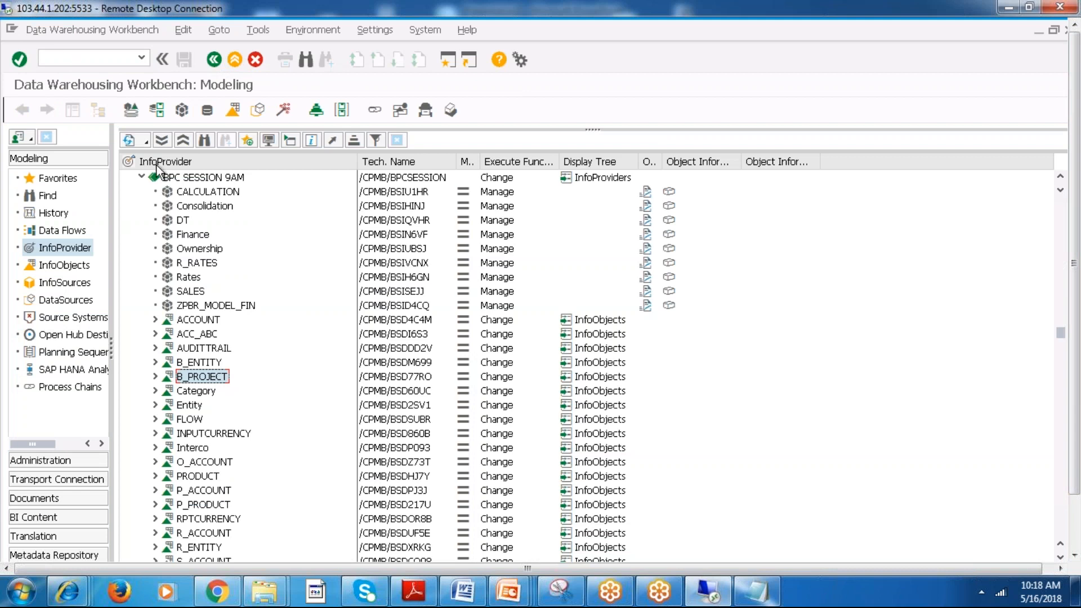
click(141, 177)
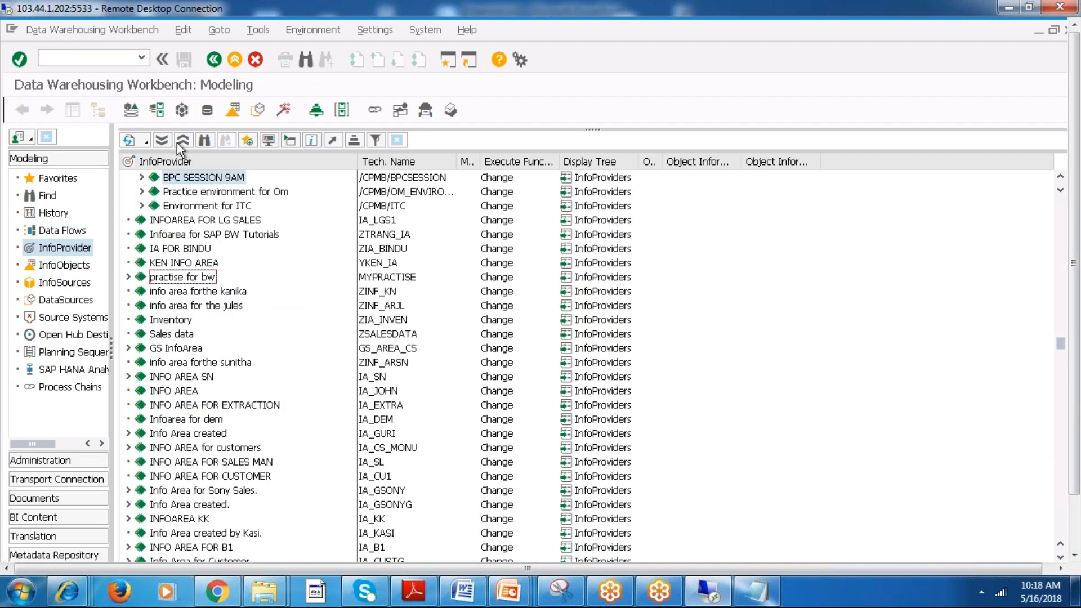
click(309, 29)
mouse_move(215, 31)
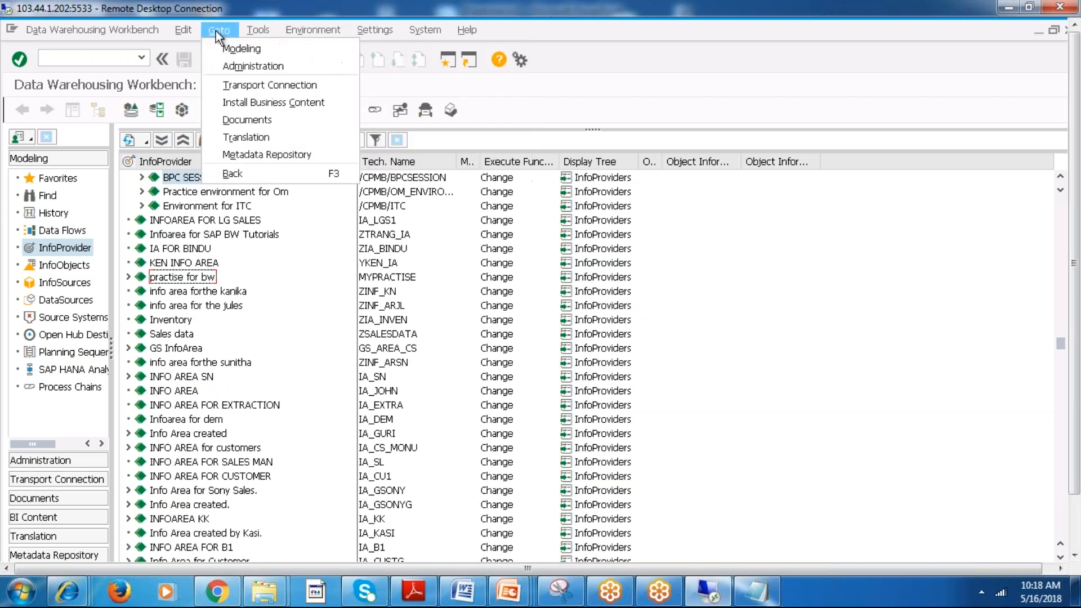
click(180, 29)
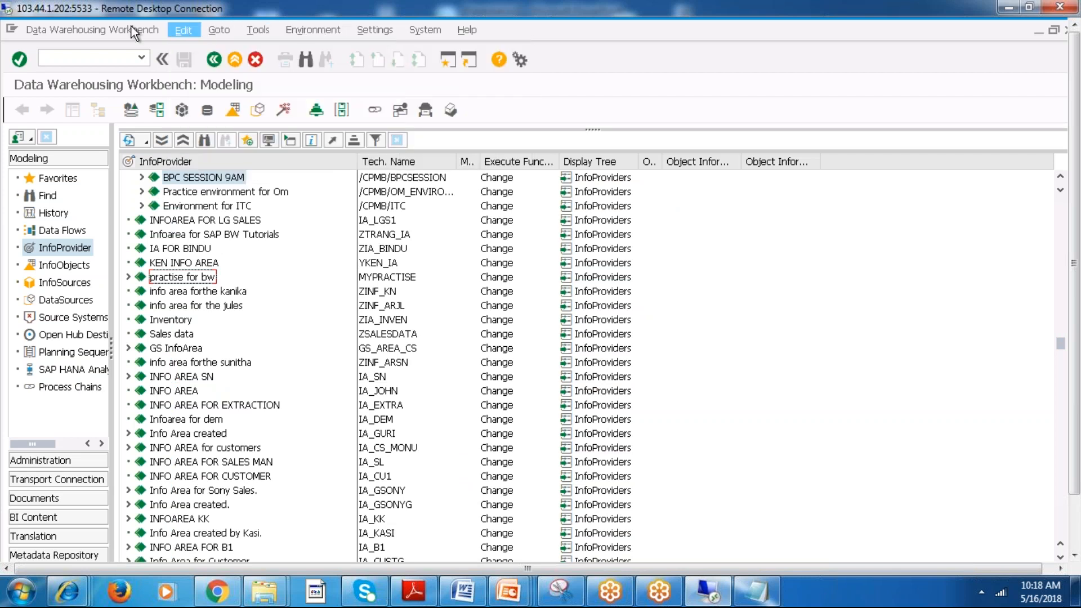
click(131, 30)
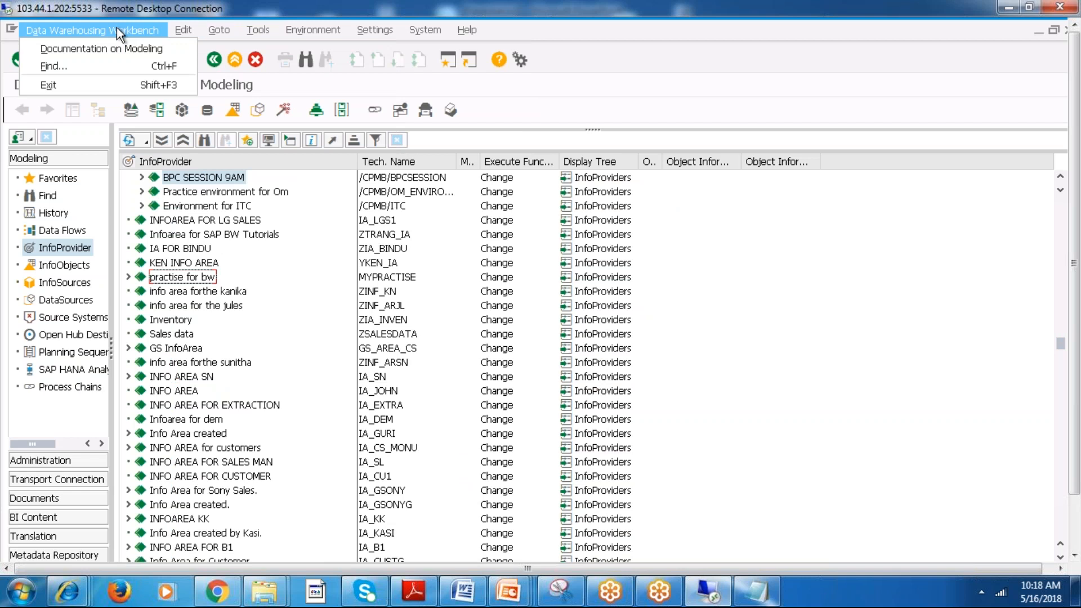
click(197, 36)
click(264, 36)
mouse_move(317, 36)
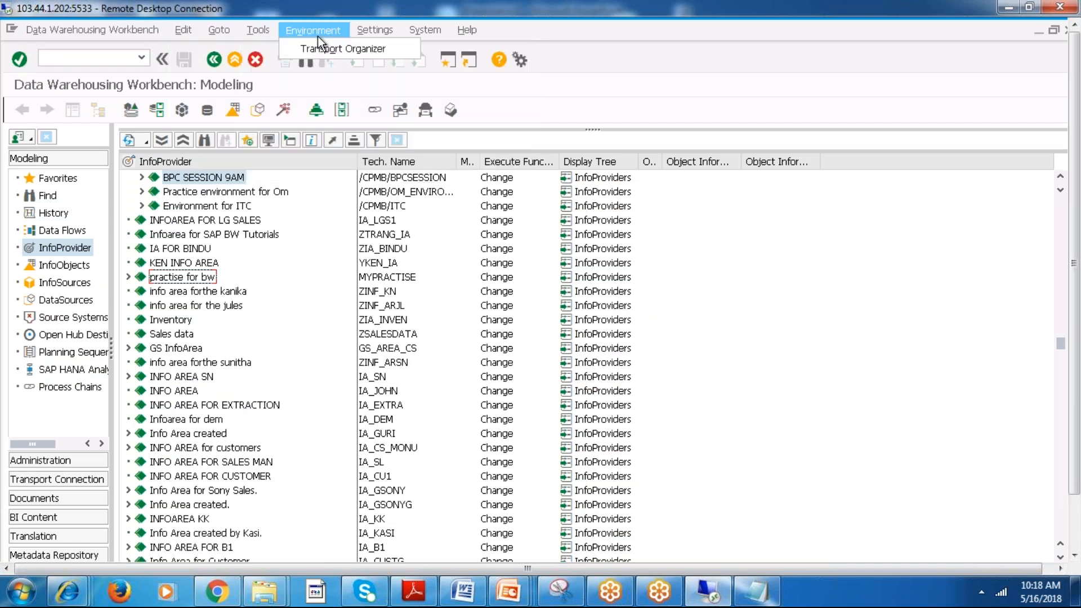
mouse_move(421, 34)
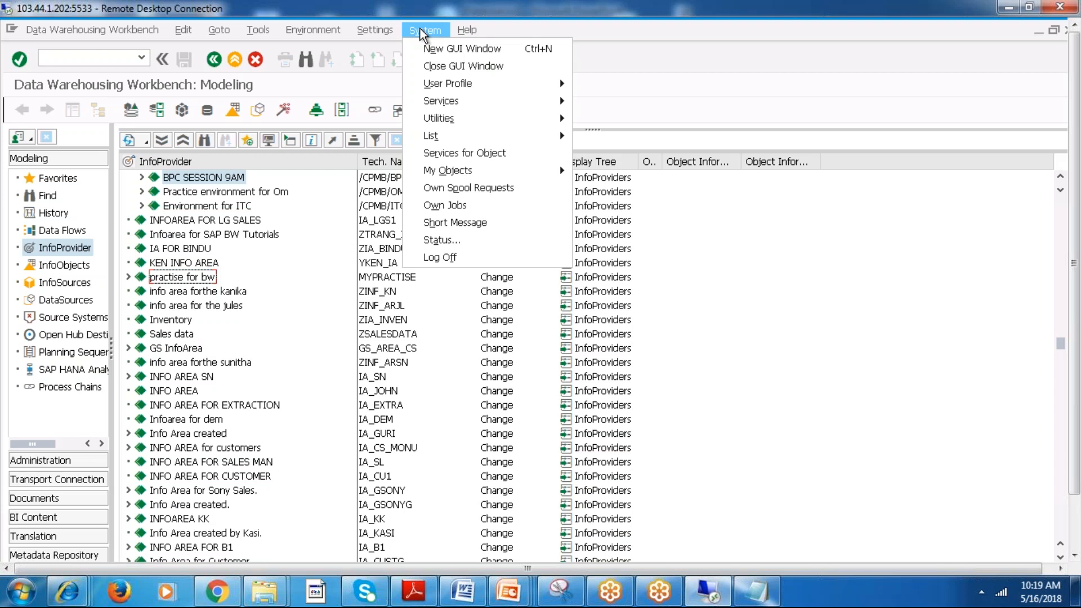
click(791, 306)
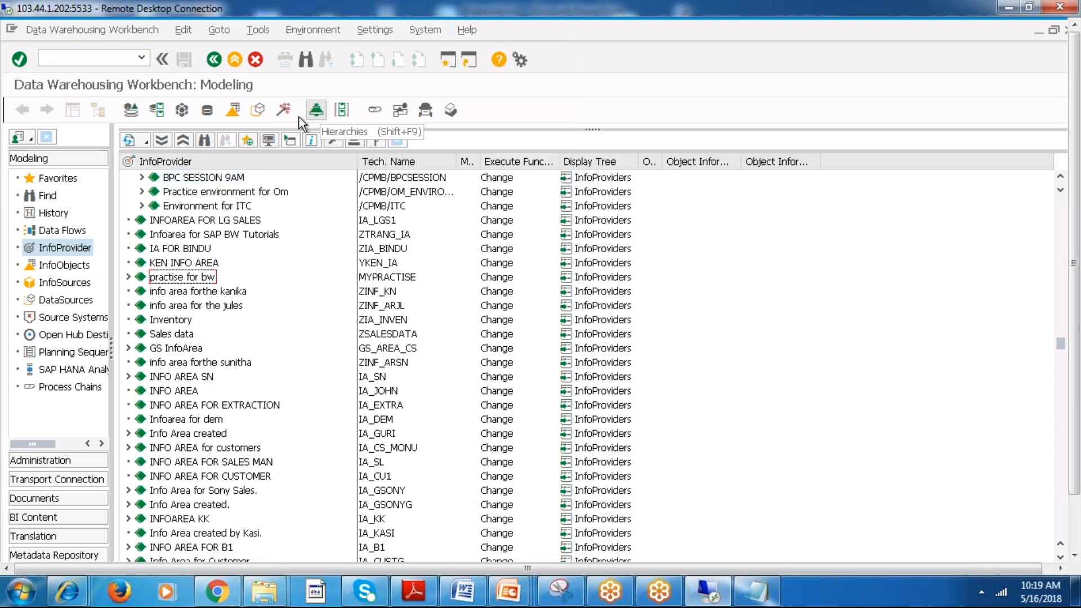
Search the refreshed InfoProvider tree for opex and open the management view of the OPEX InfoCube.
click(128, 137)
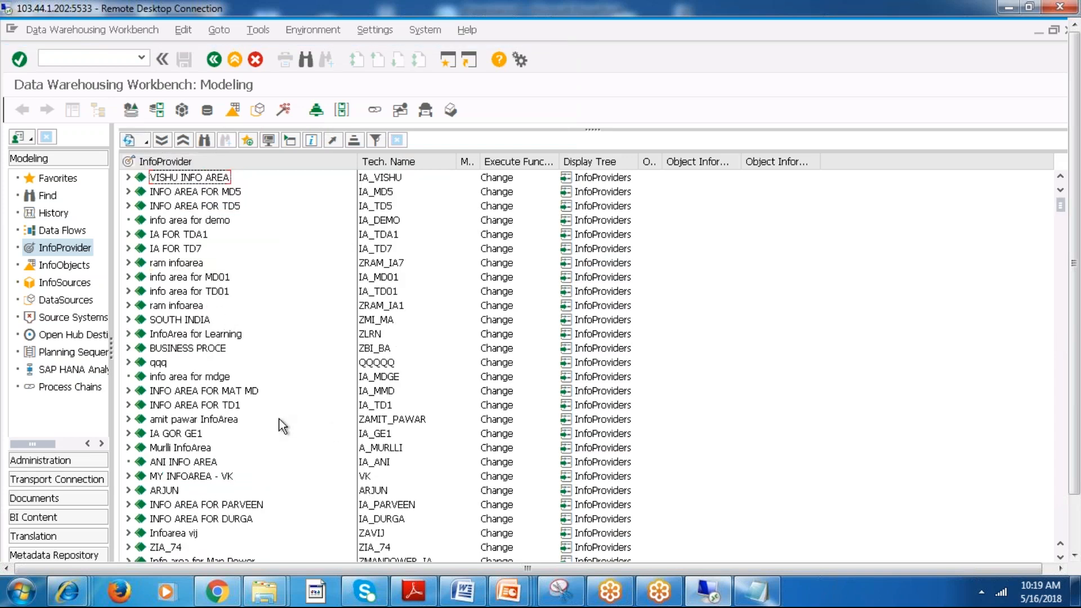
drag(1059, 204, 1066, 238)
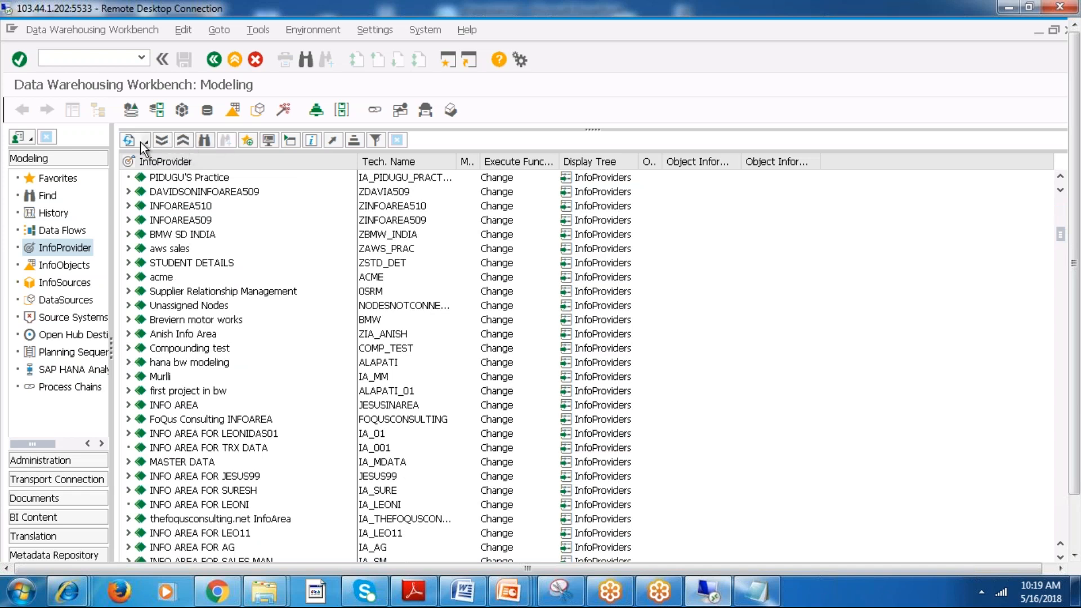
click(205, 139)
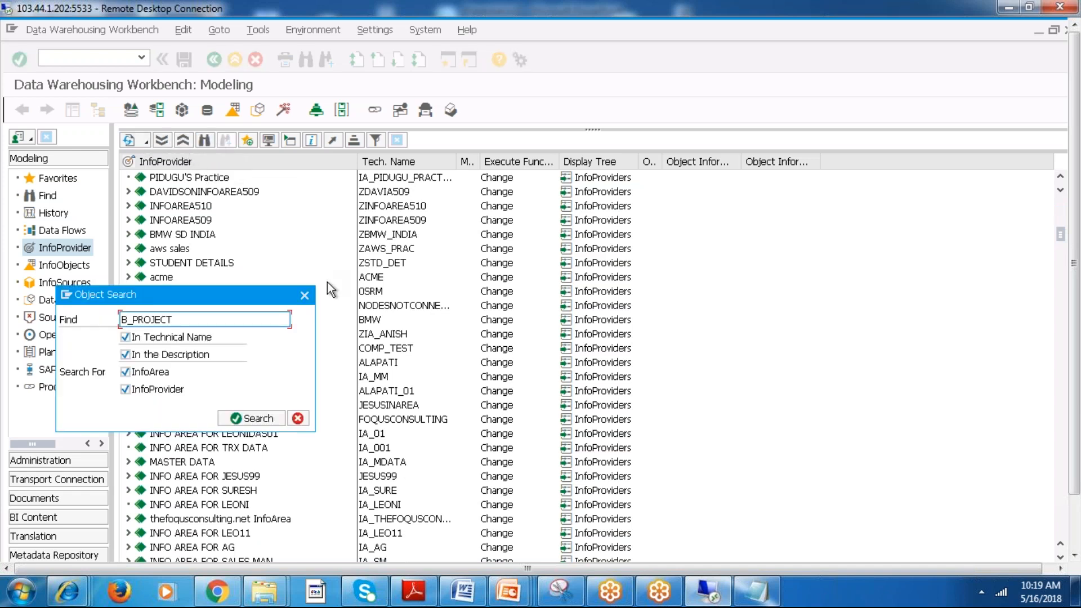
drag(186, 319, 13, 317)
text(opex)
key(Return)
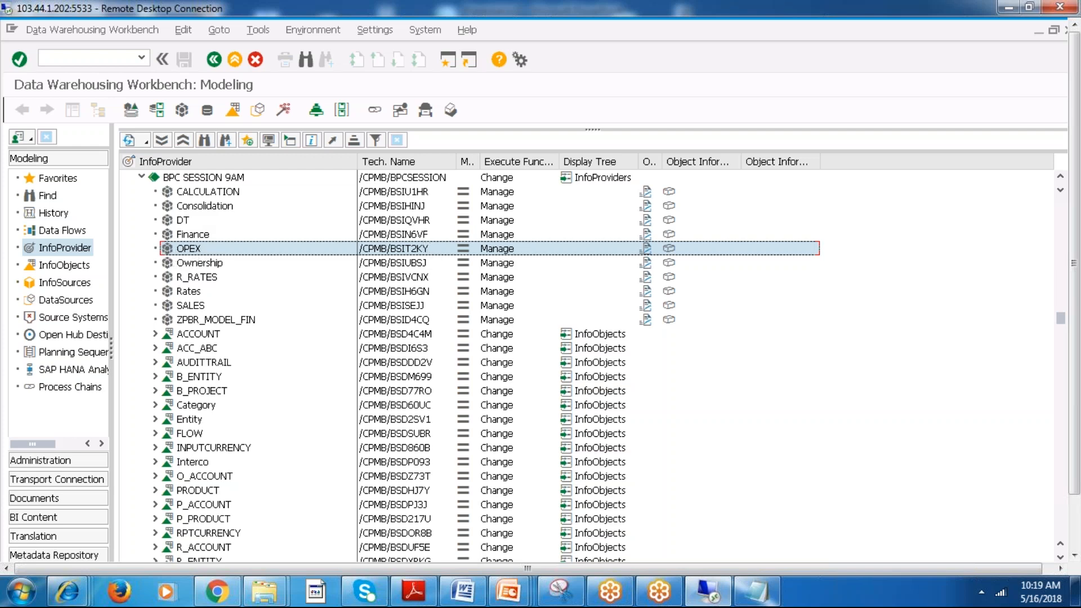
click(497, 249)
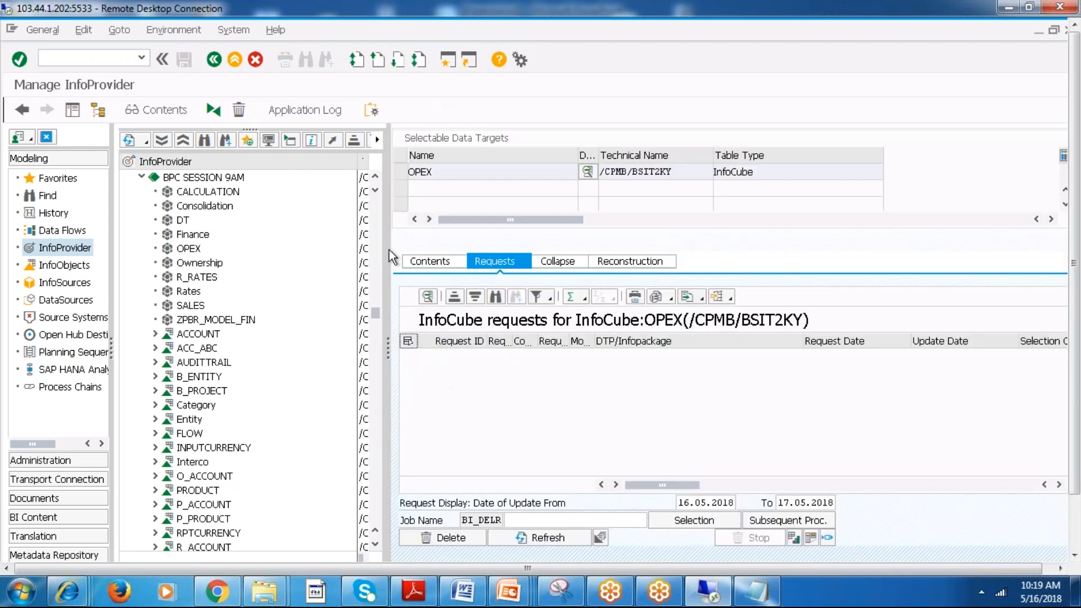
Leave the management view and open the data display for the OPEX InfoCube from the InfoProvider tree.
click(213, 60)
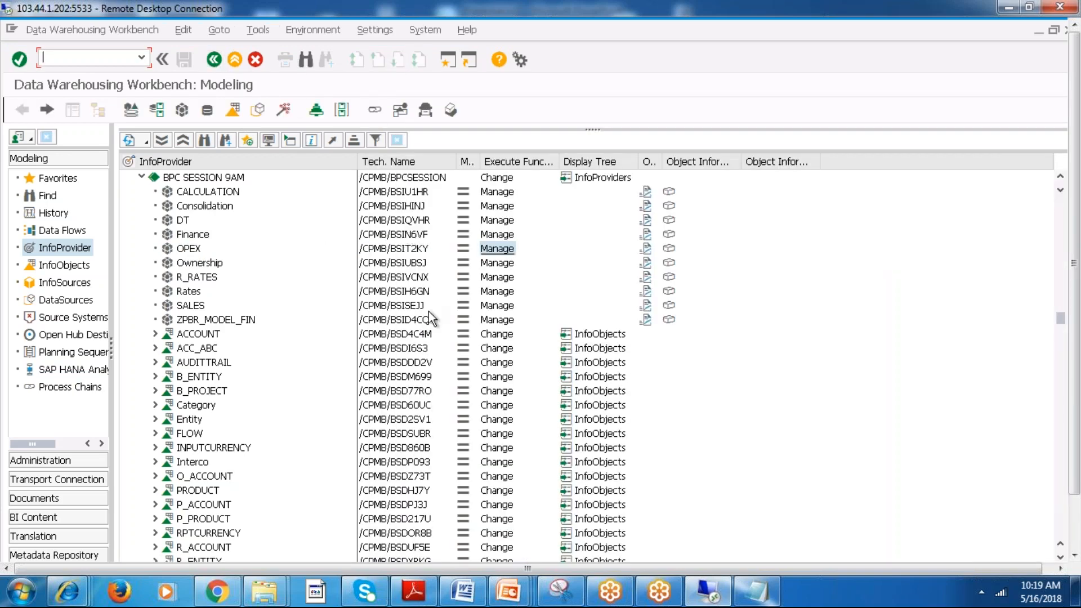
click(167, 251)
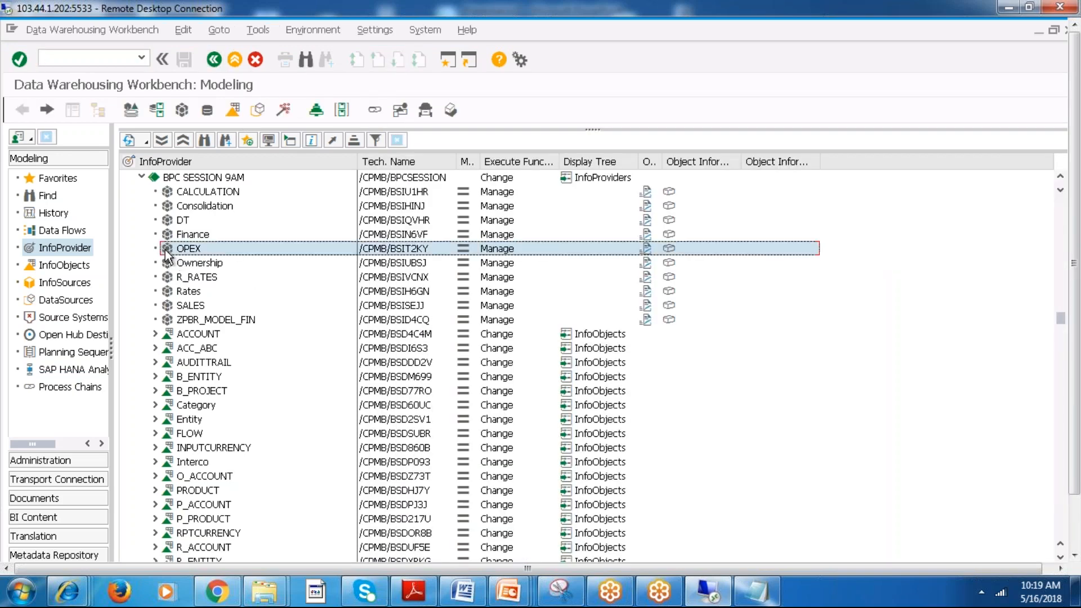
right_click(165, 251)
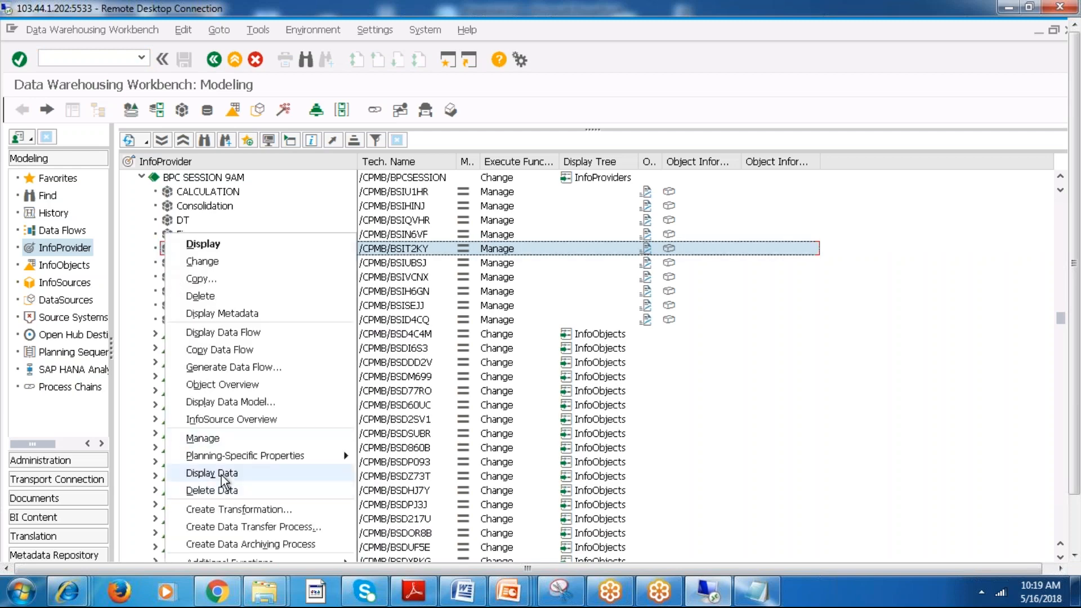
click(222, 476)
click(362, 470)
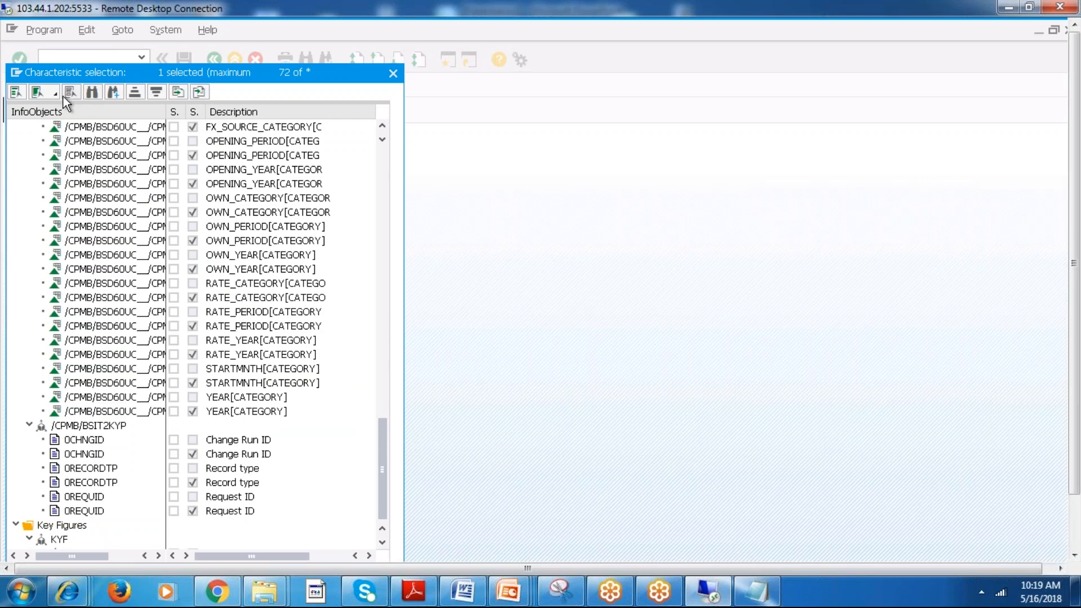
Choose all characteristics as output fields for the OPEX InfoCube data and confirm the selection.
click(55, 94)
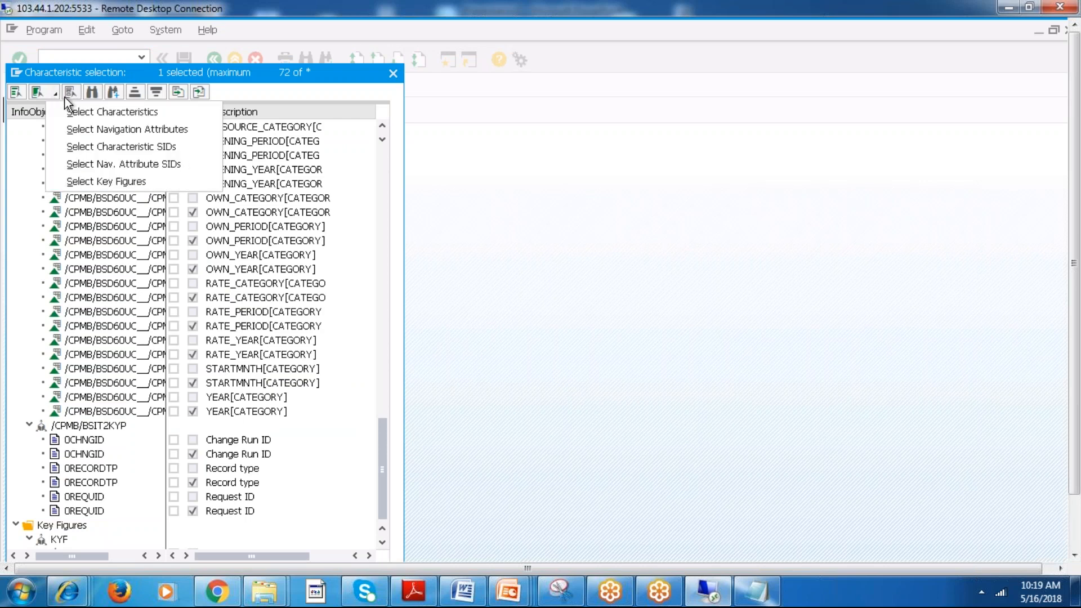
click(95, 113)
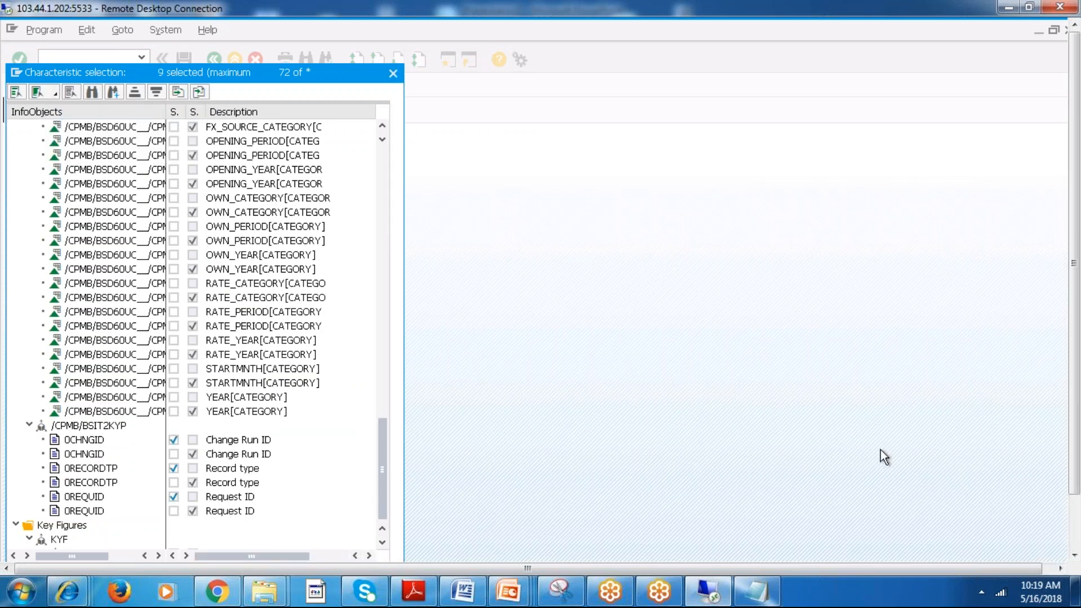
drag(1074, 432, 1075, 491)
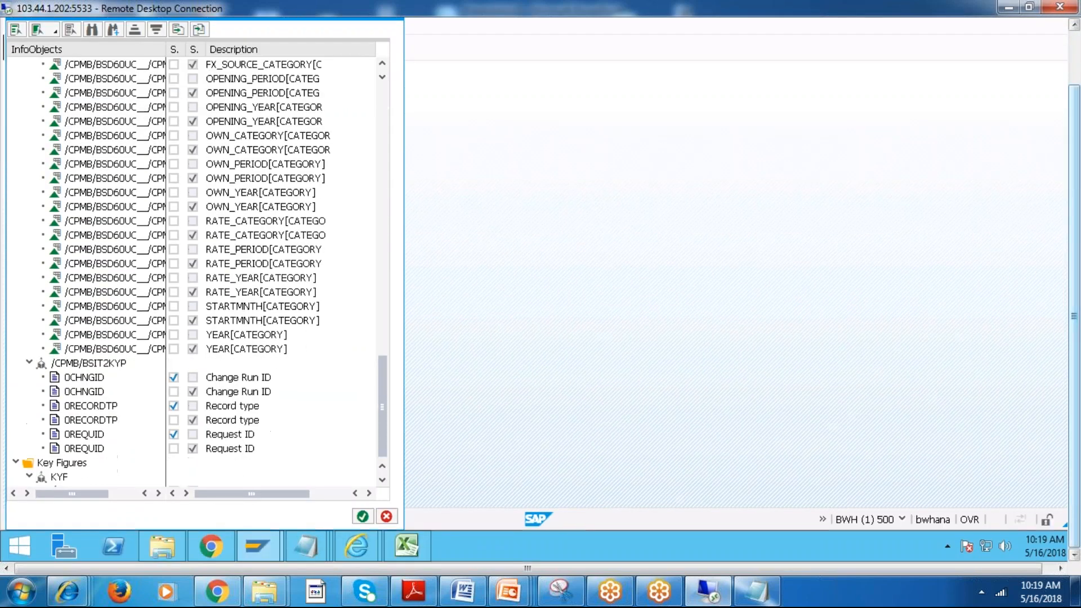
click(360, 516)
drag(1074, 231, 1055, 172)
Run the OPEX InfoCube data display with no filter values to show its list output.
click(87, 111)
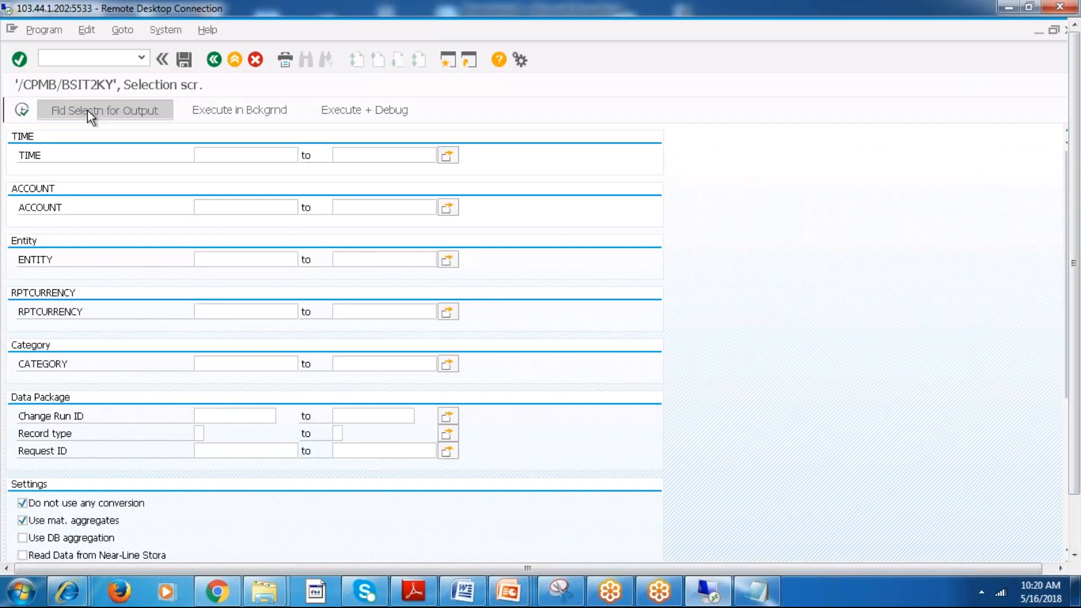
click(89, 110)
click(21, 110)
click(23, 111)
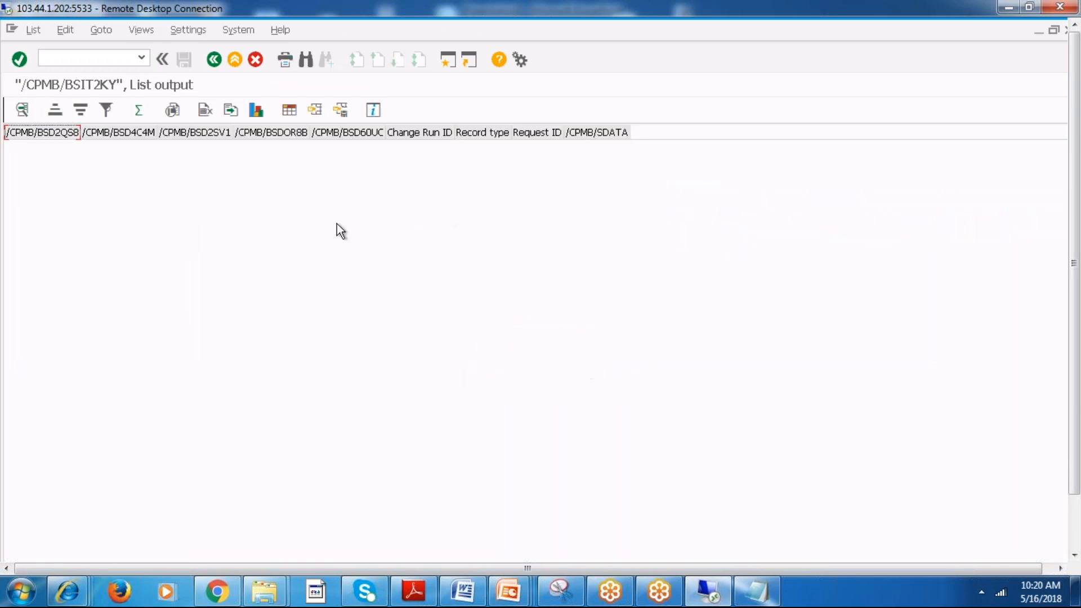
Leave the OPEX list output and return to SAP Easy Access.
click(221, 63)
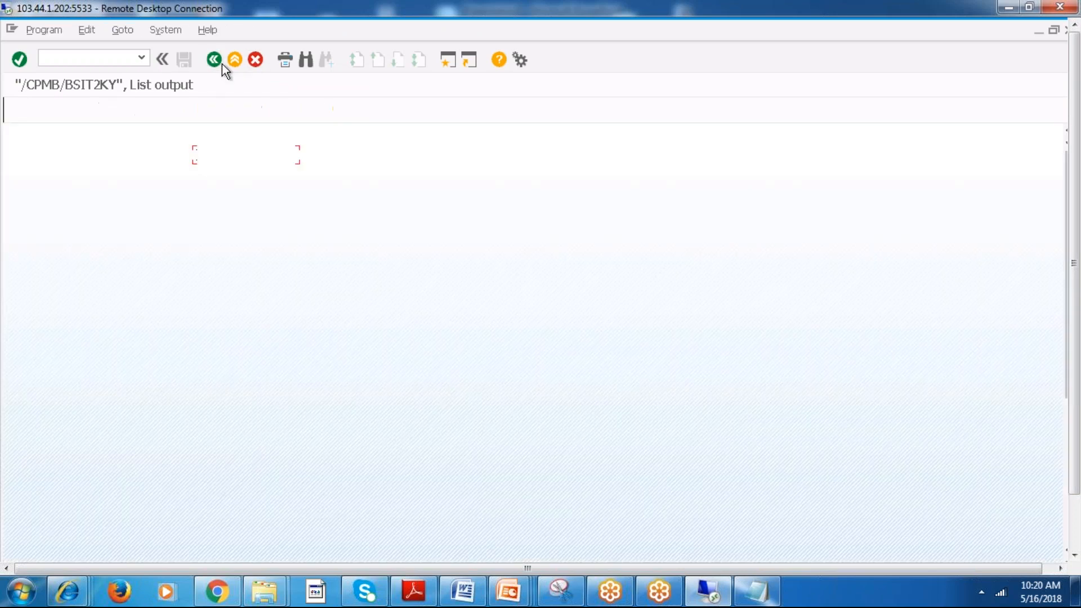
click(221, 64)
click(222, 66)
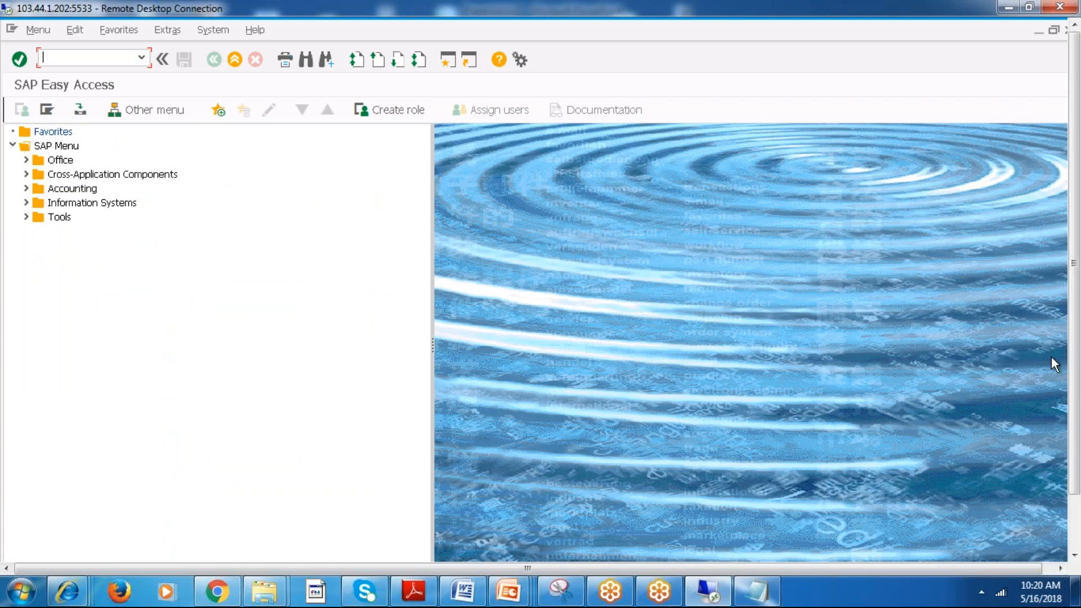
Switch to the BusinessObjects Planning and Consolidation window in Internet Explorer to view the models list.
drag(1076, 371, 1076, 431)
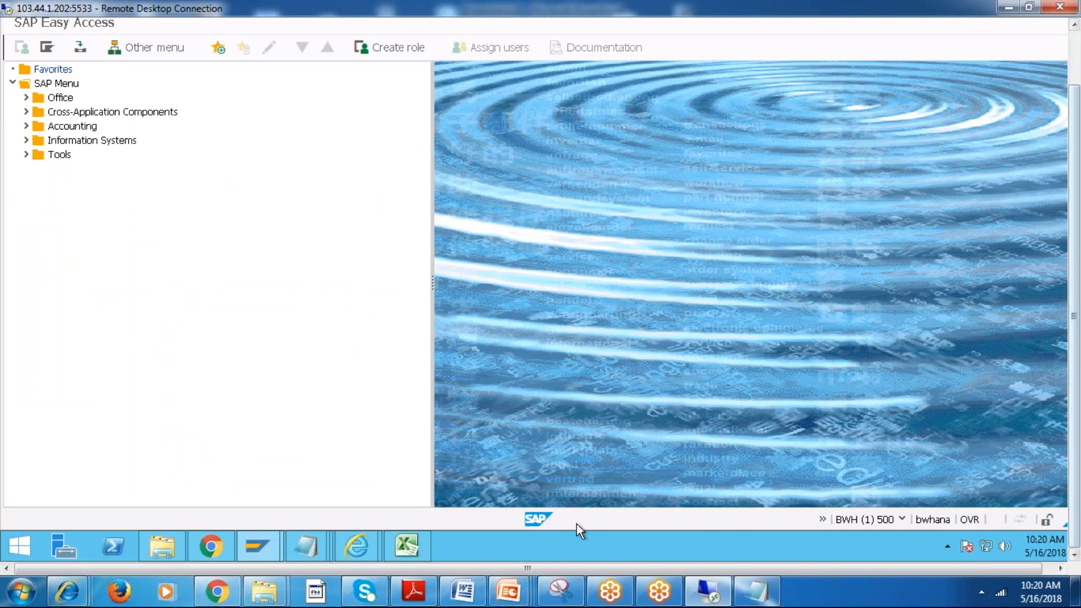
mouse_move(360, 544)
click(432, 465)
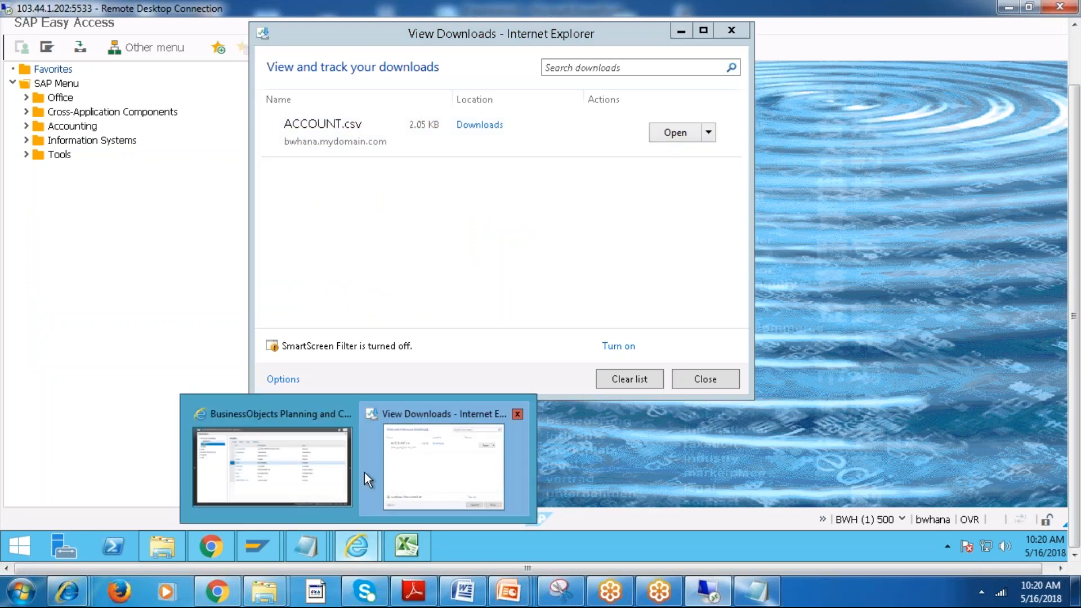
click(338, 471)
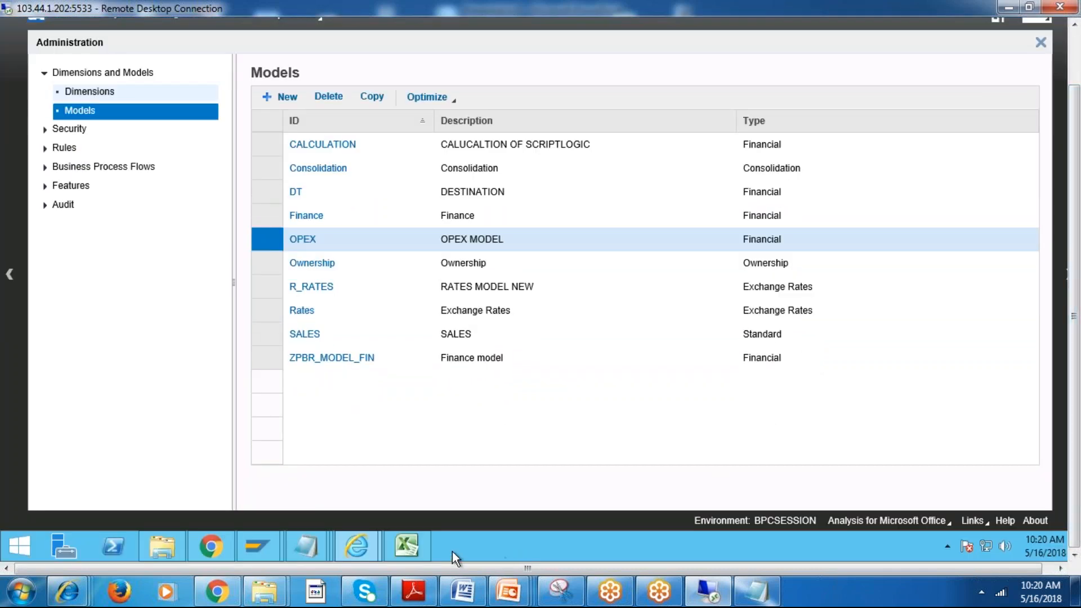
Show the remote desktop's desktop and refresh its icons.
right_click(452, 552)
click(518, 483)
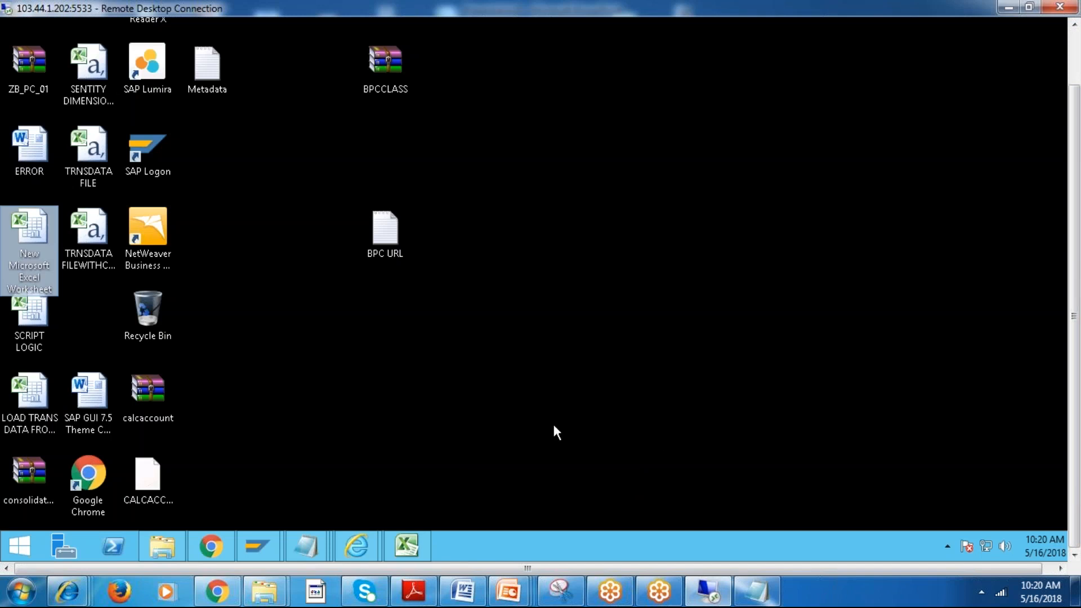
right_click(598, 217)
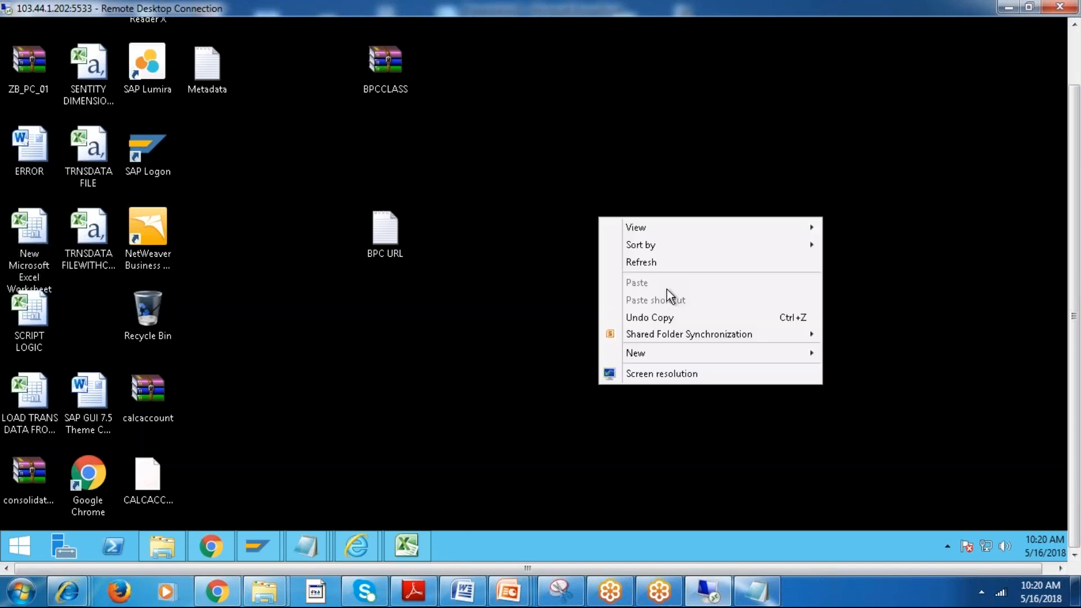
click(640, 260)
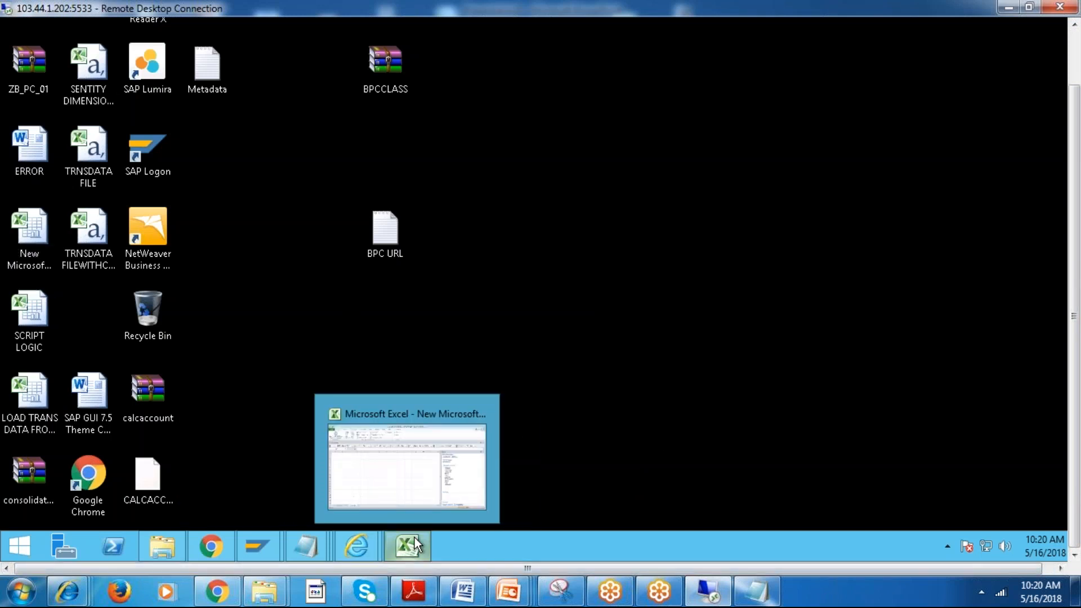
Close the New Microsoft Excel Worksheet workbook without saving changes and reopen it from the desktop.
click(414, 537)
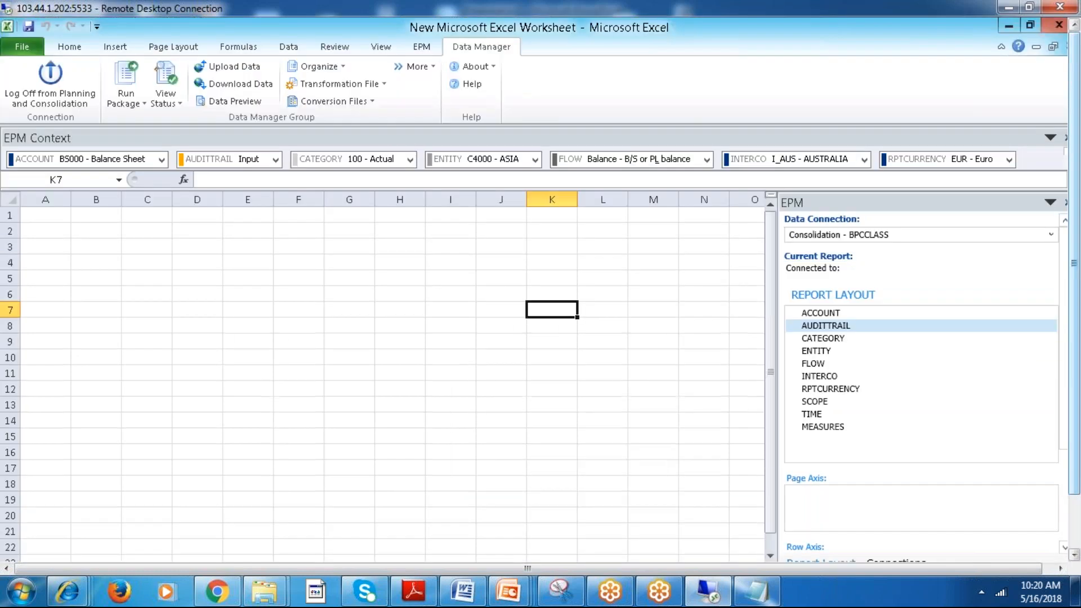
click(1059, 25)
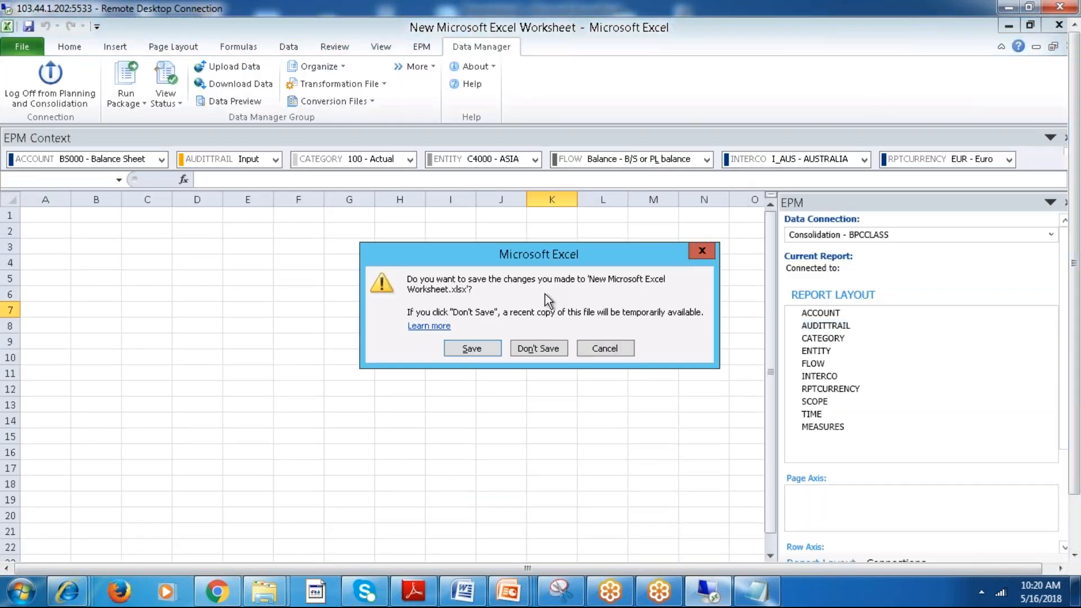
click(538, 349)
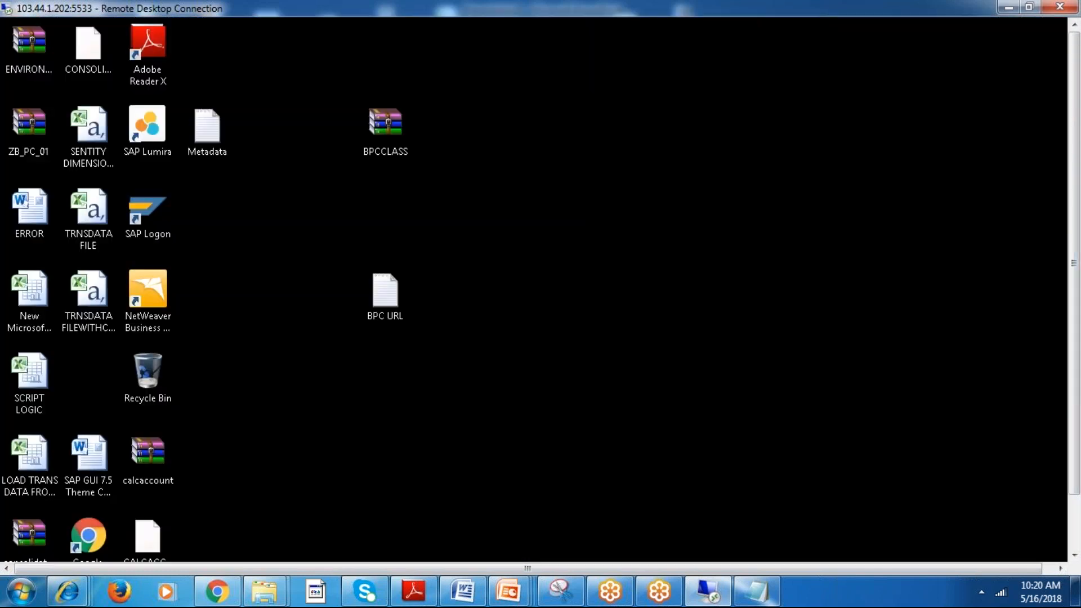
double_click(31, 297)
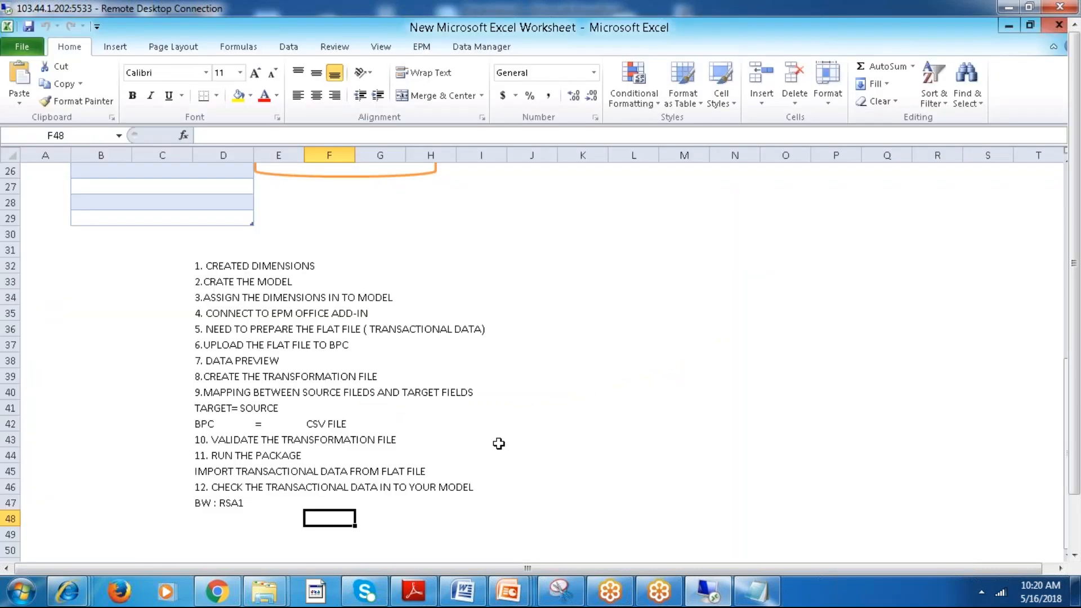
Insert a new blank worksheet after Sheet3 and select cell E5.
drag(1077, 465, 1077, 522)
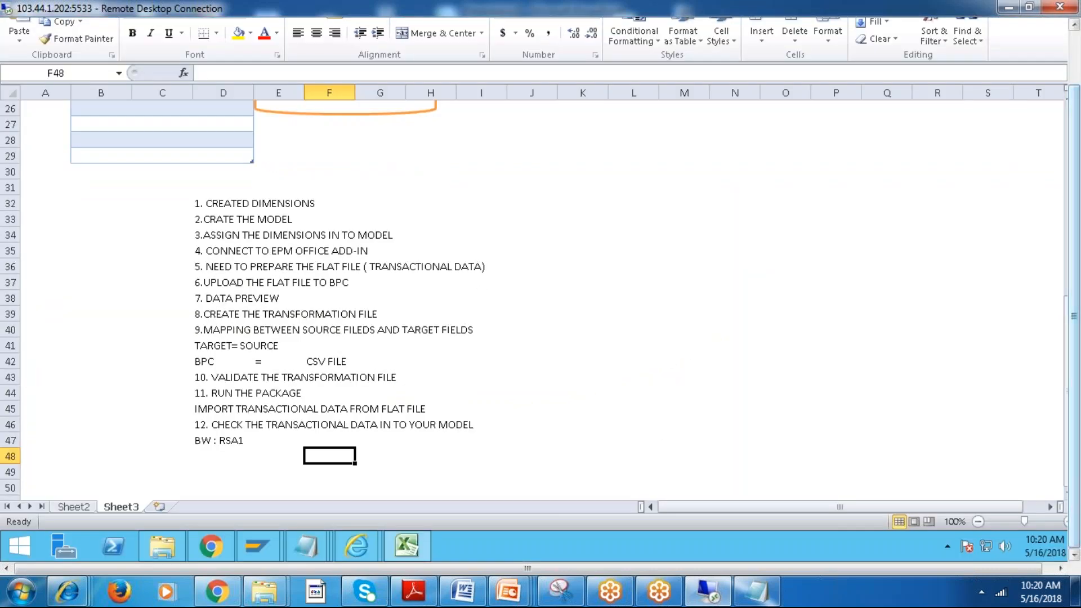
click(160, 507)
drag(1079, 197, 1079, 140)
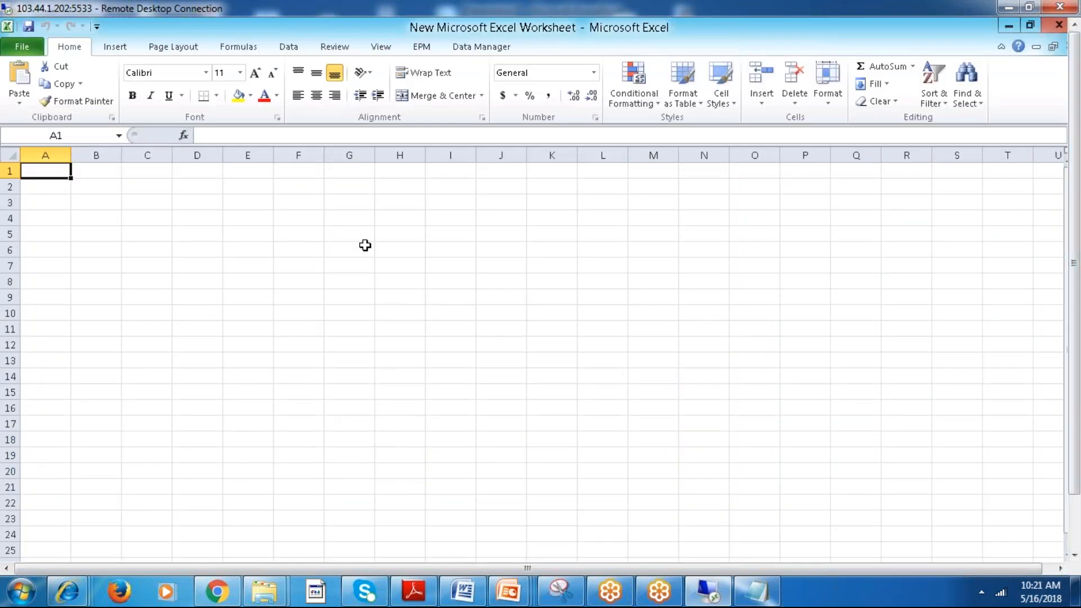
click(256, 231)
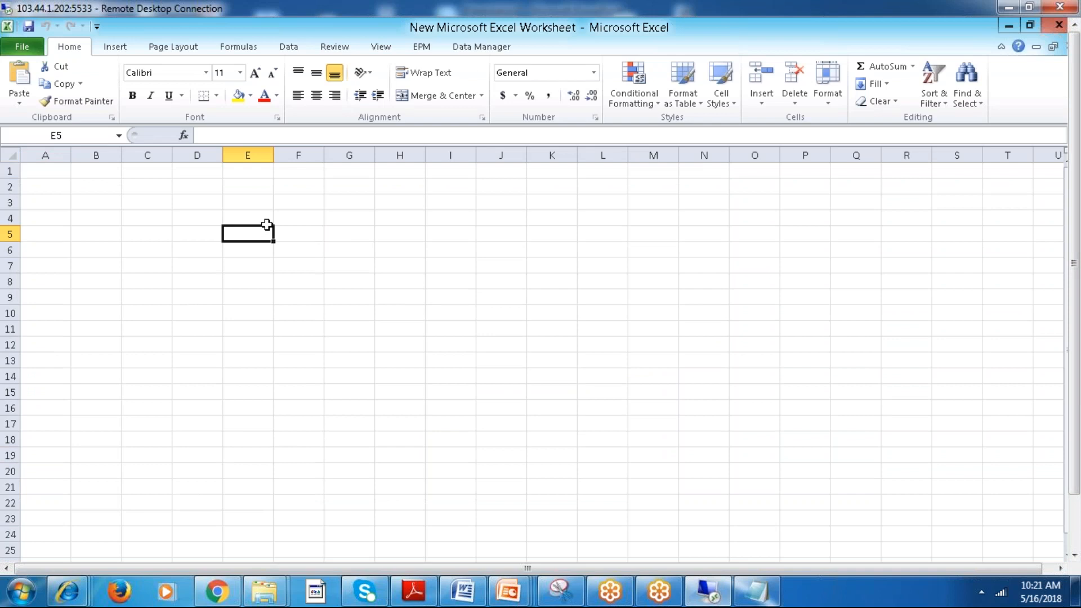
Start the EPM add-in logon, open the Connection Manager, and begin creating a new connection.
click(429, 46)
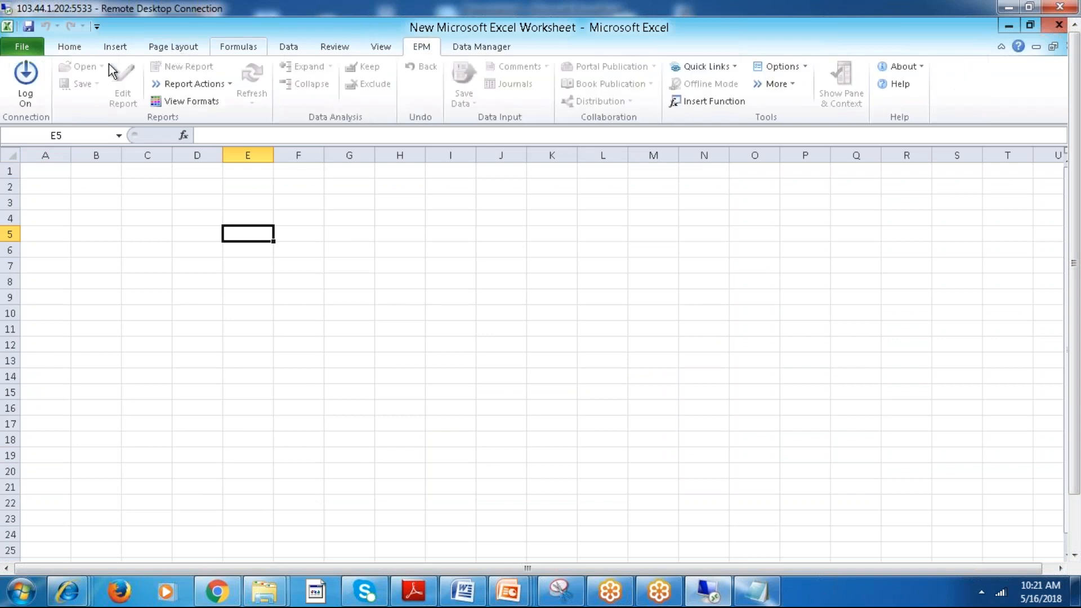
click(25, 79)
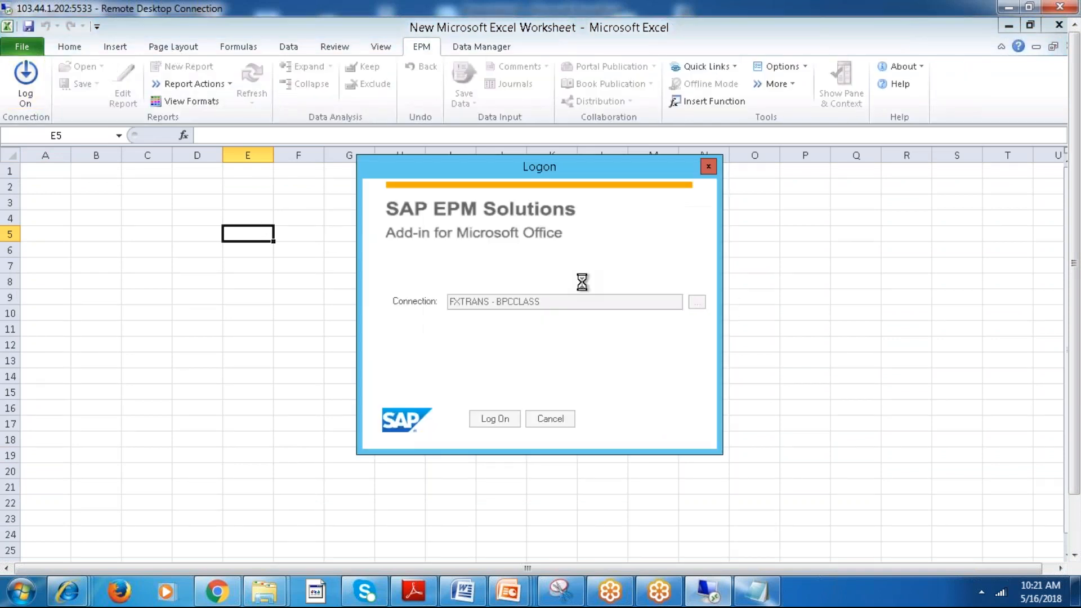
click(697, 301)
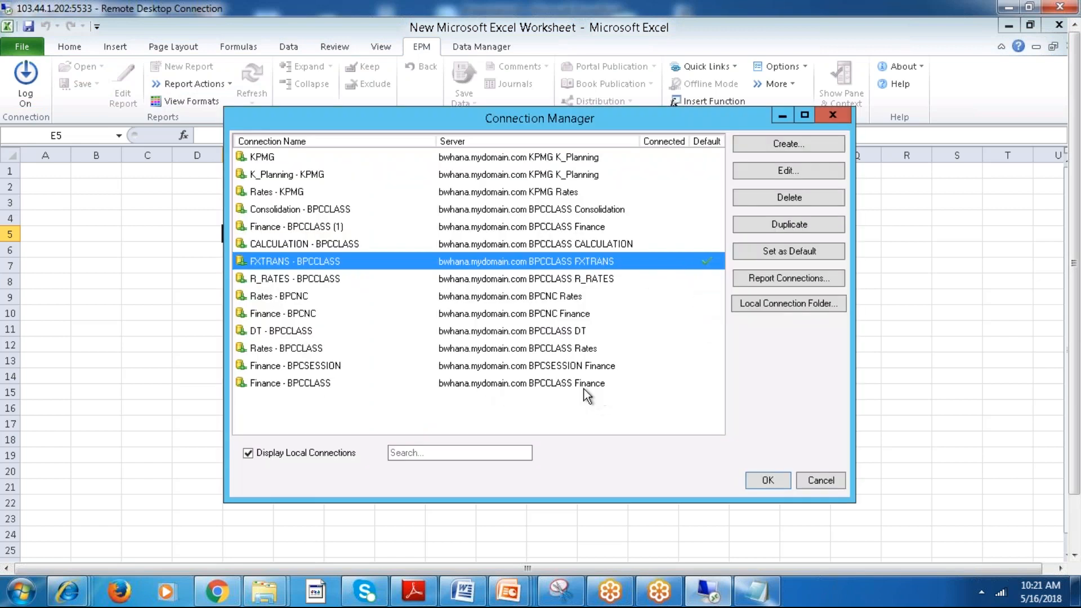
click(571, 384)
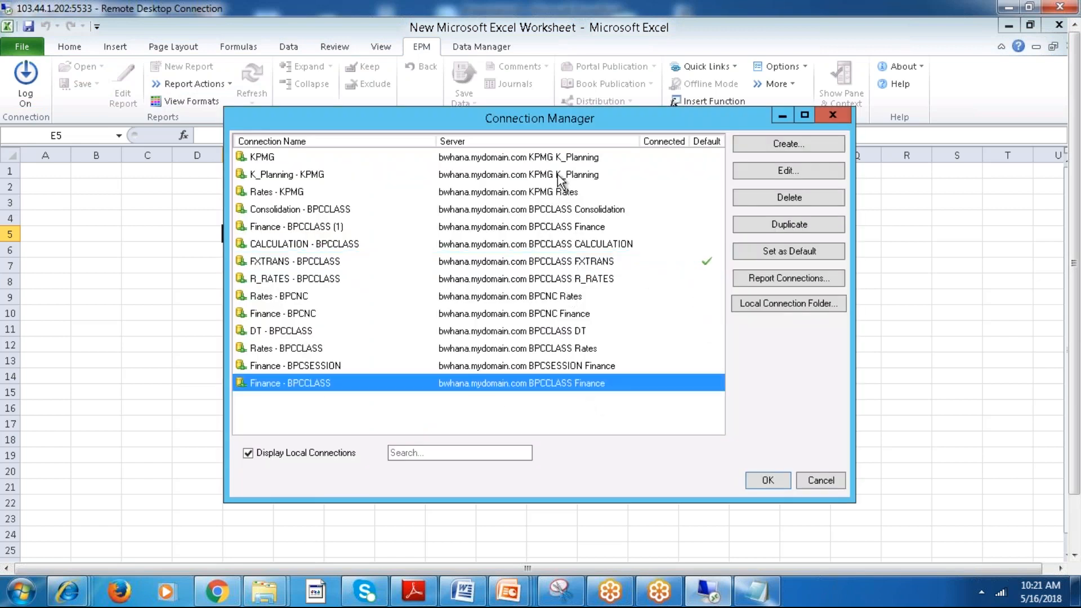
click(802, 142)
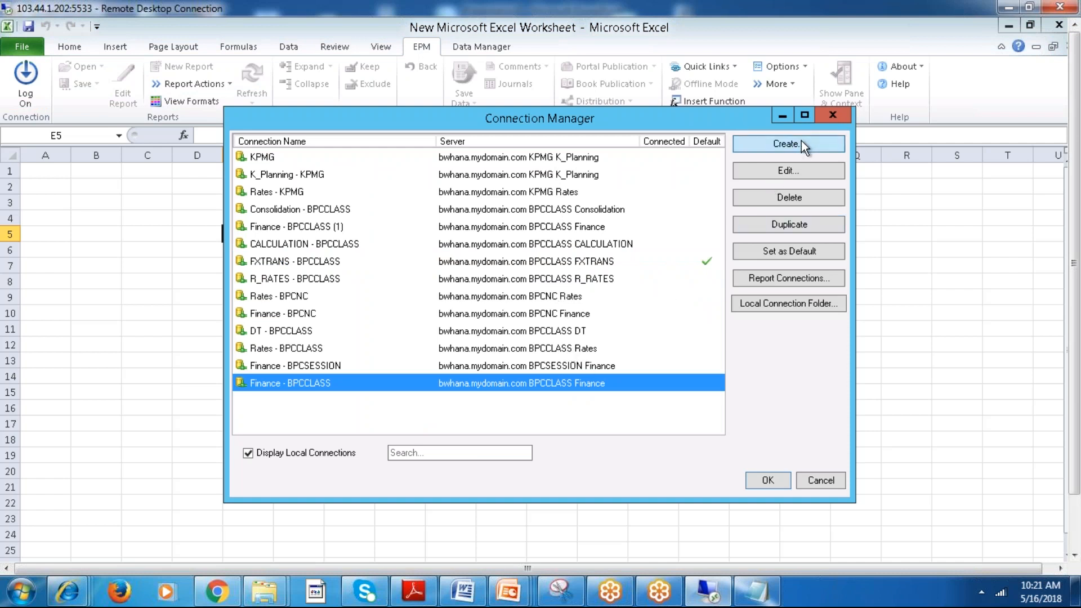
Clear the Server URL of the new connection, removing any pasted text.
triple_click(499, 219)
key(BackSpace)
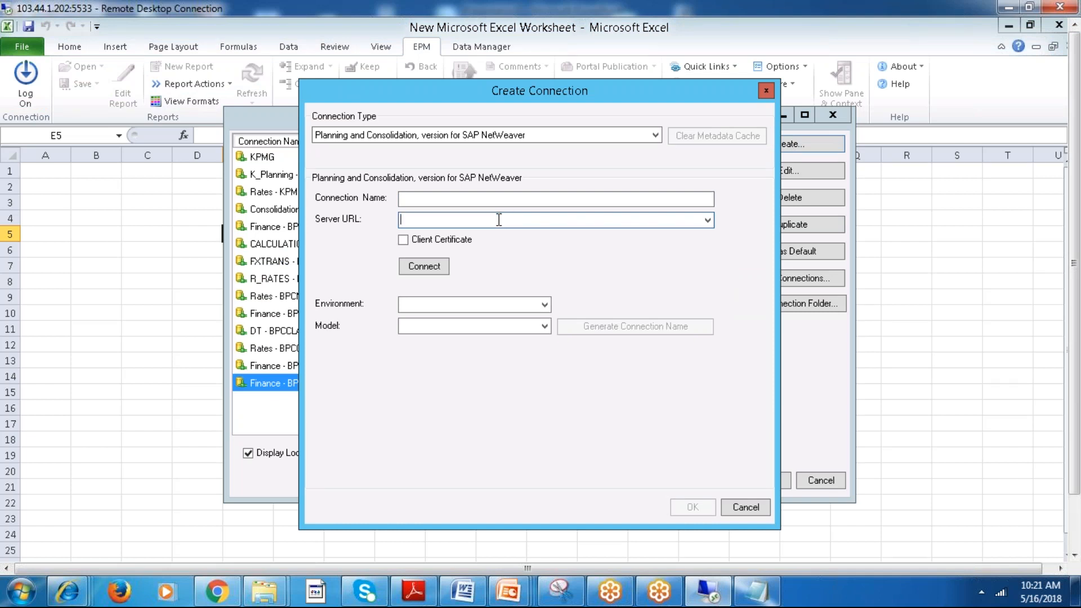
text(100	Andhrapradesh)
key(BackSpace)
key(BackSpace)
key(BackSpace)
key(BackSpace)
key(BackSpace)
key(BackSpace)
key(BackSpace)
key(BackSpace)
key(BackSpace)
key(BackSpace)
key(BackSpace)
key(BackSpace)
key(BackSpace)
key(BackSpace)
key(BackSpace)
key(BackSpace)
key(BackSpace)
Close the untitled Notepad list of state codes on the local computer without saving it.
click(746, 593)
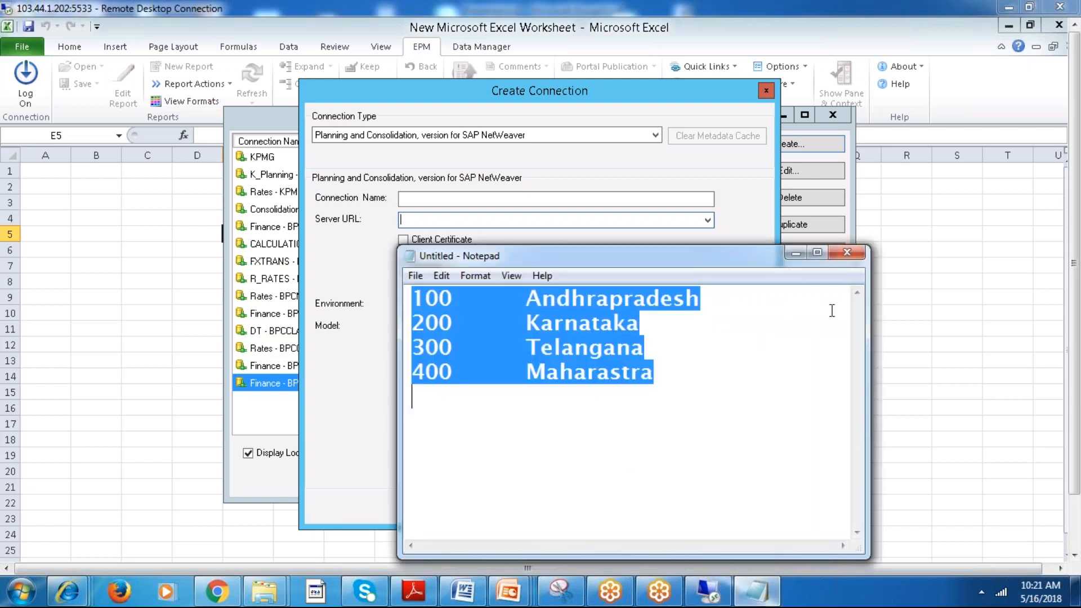
click(844, 254)
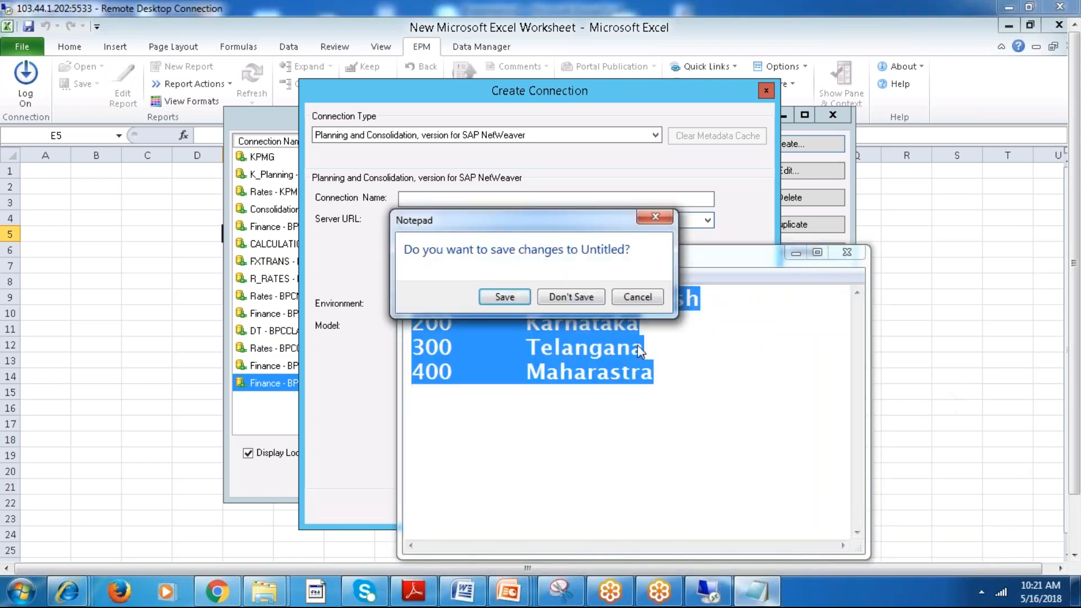
click(567, 298)
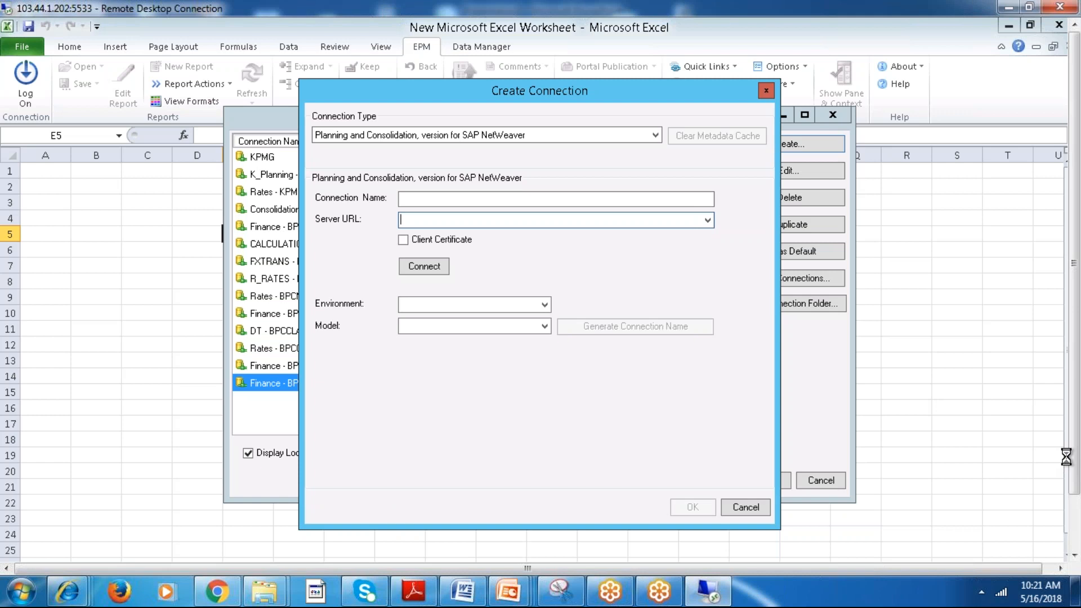
Try to reuse the connection URL from the BPC URL Notepad file as the Server URL, and cancel creating the new connection.
drag(1071, 453, 1077, 559)
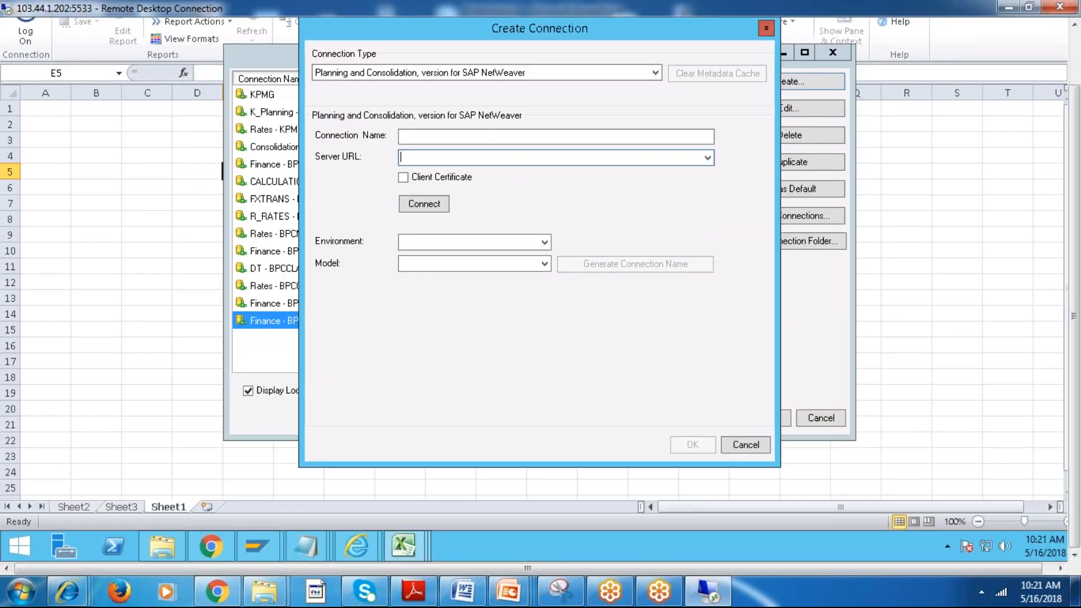
click(307, 547)
click(458, 495)
click(410, 277)
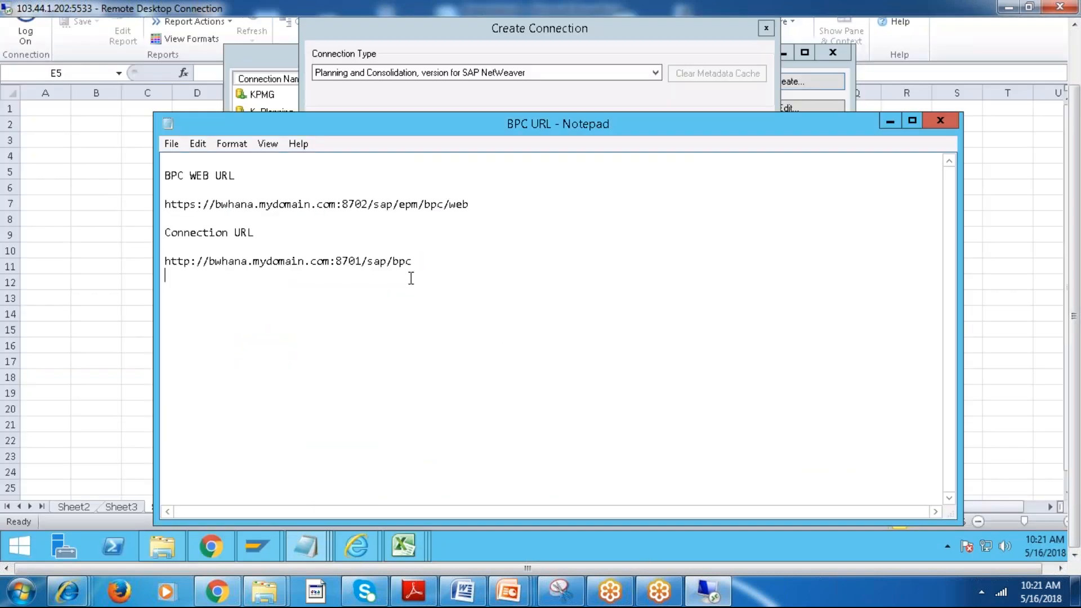
drag(419, 266, 199, 248)
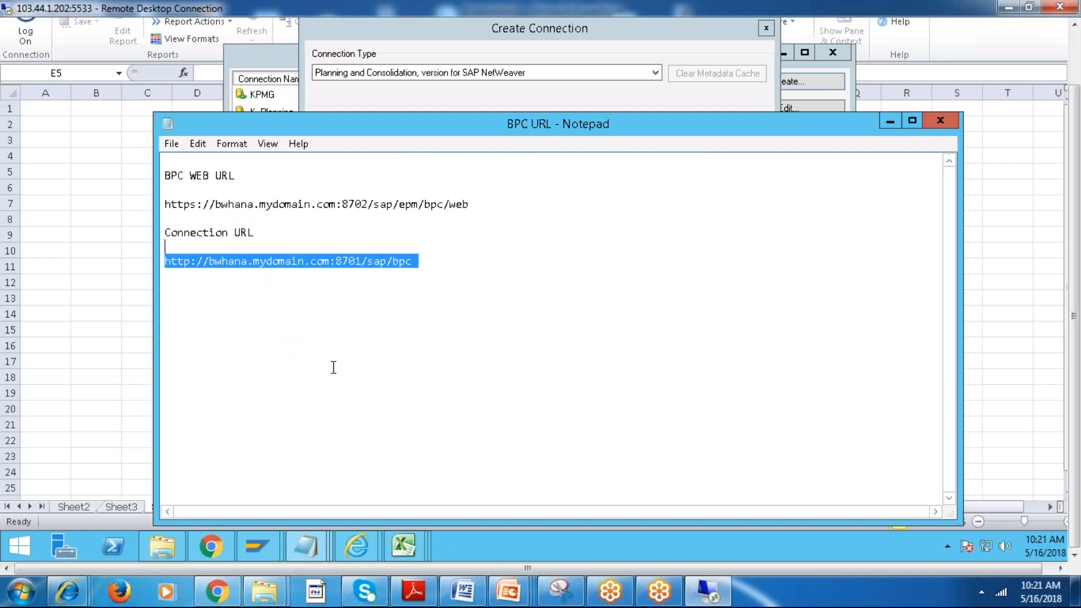
click(890, 122)
click(480, 158)
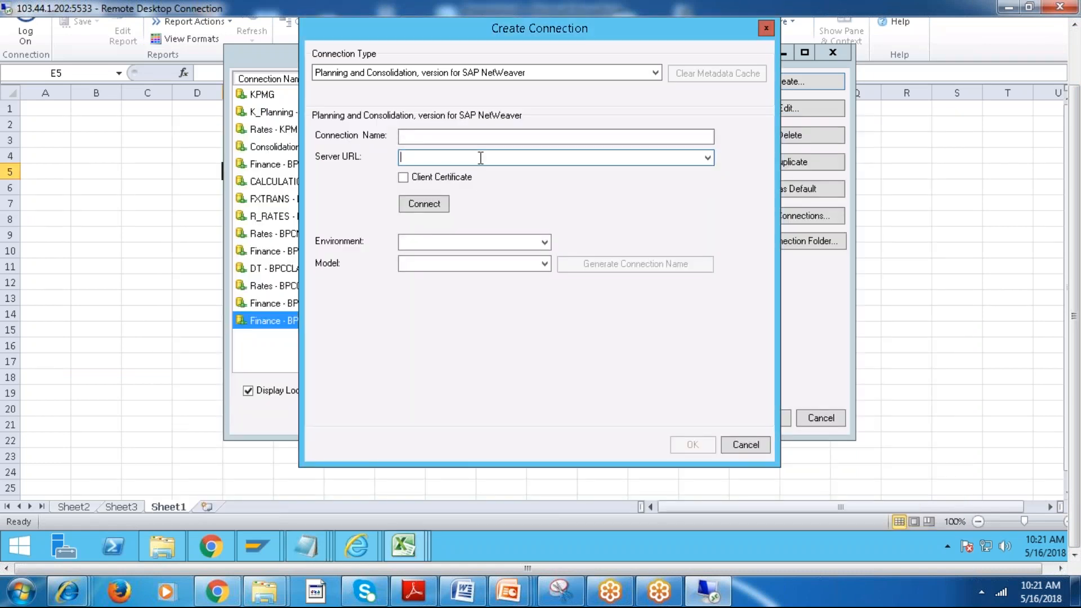
click(745, 445)
Open the existing DT - BPCCLASS connection for editing in the Connection Manager.
click(580, 204)
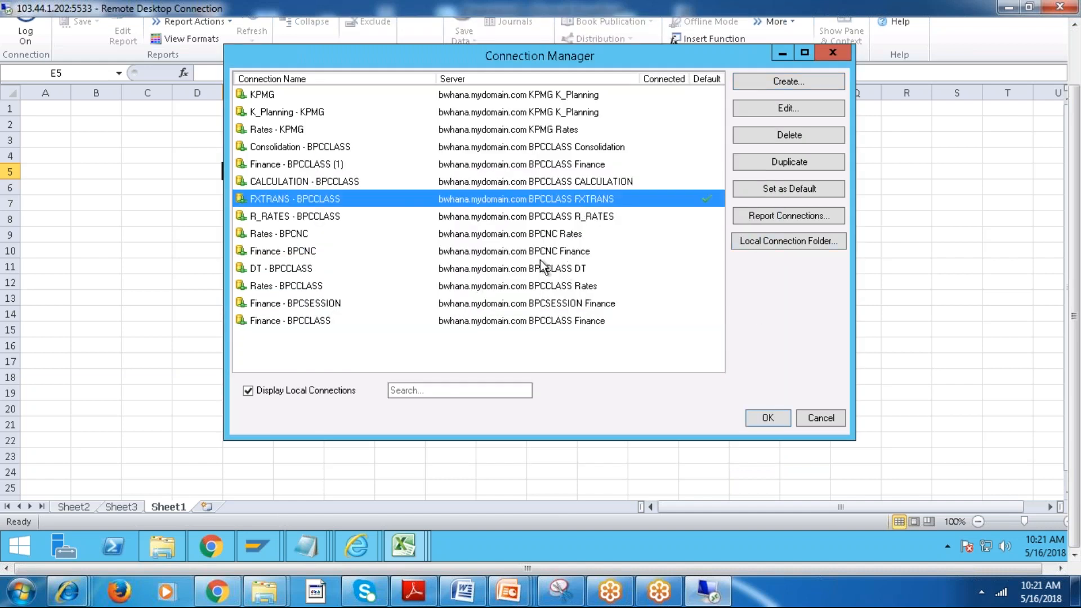
click(542, 264)
click(545, 289)
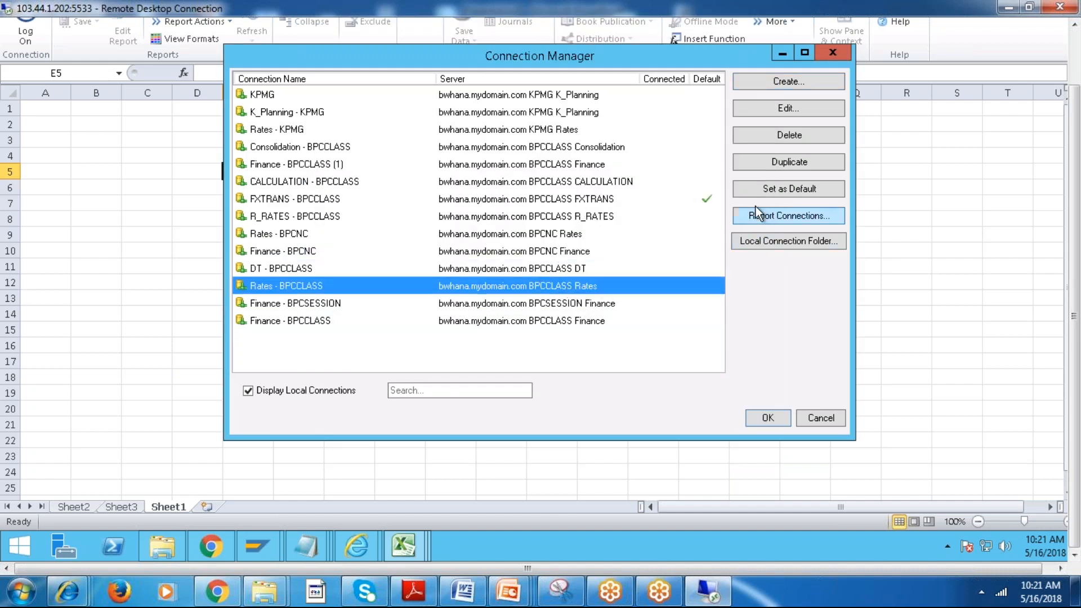
click(501, 269)
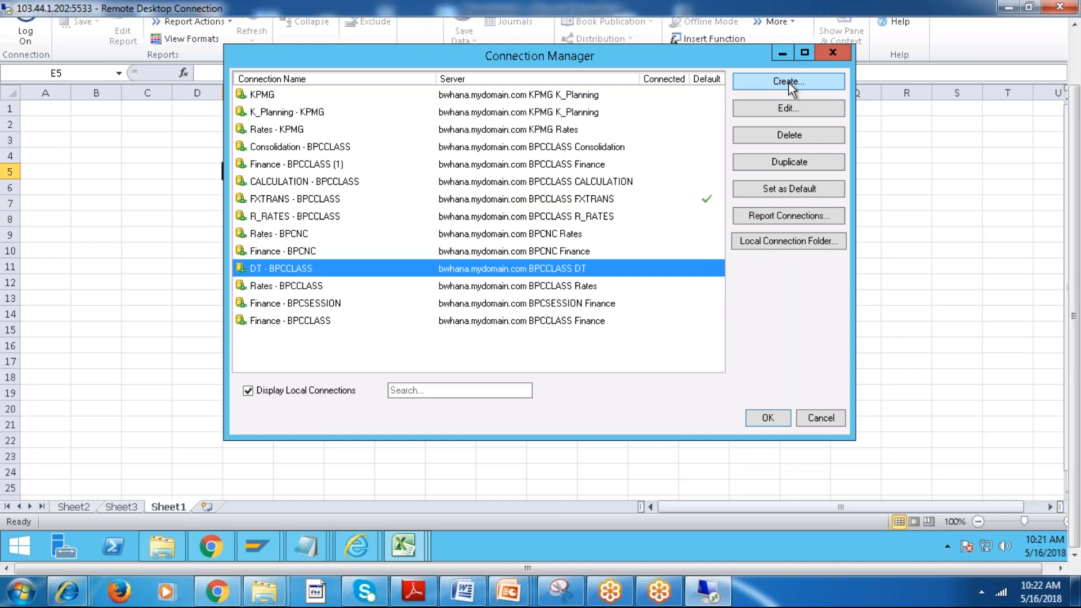
click(788, 109)
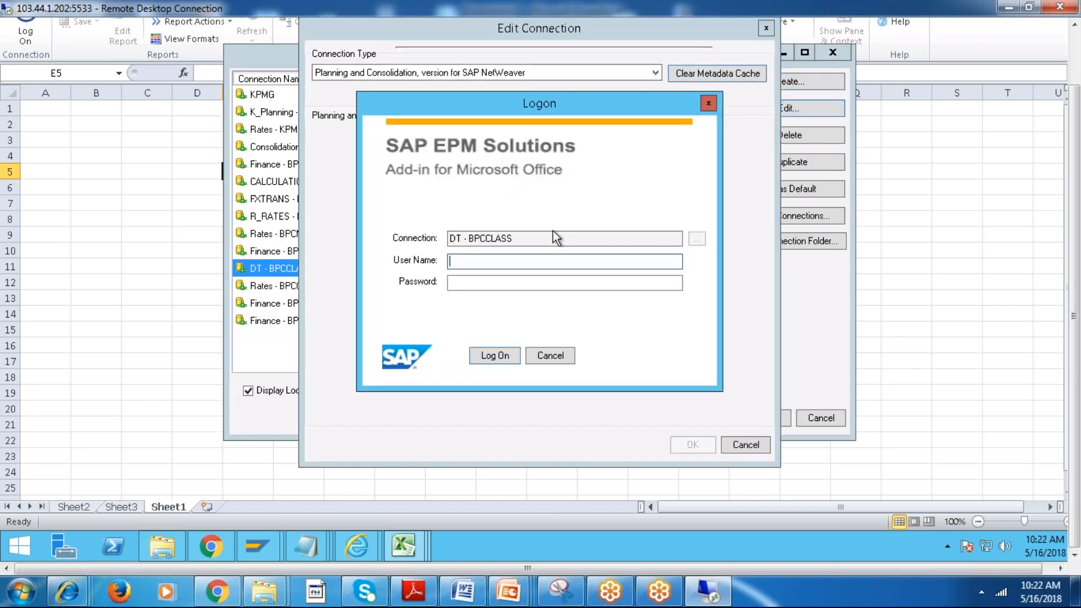
Log on to the DT - BPCCLASS connection with the BPC user name and account password.
text(BPCUSER03)
key(Tab)
key(Caps_Lock)
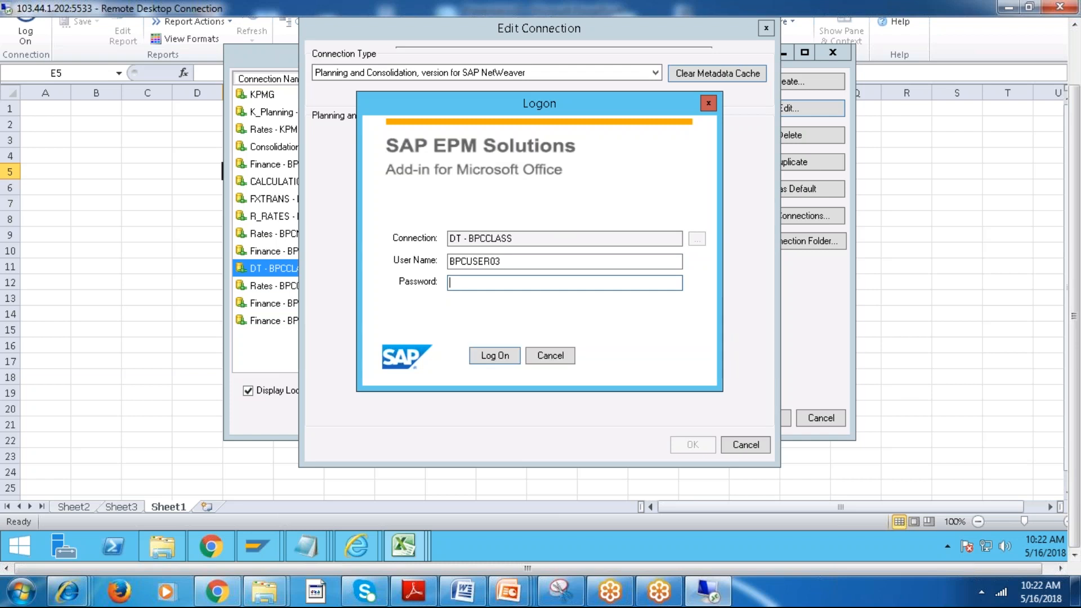
text(*******)
key(Return)
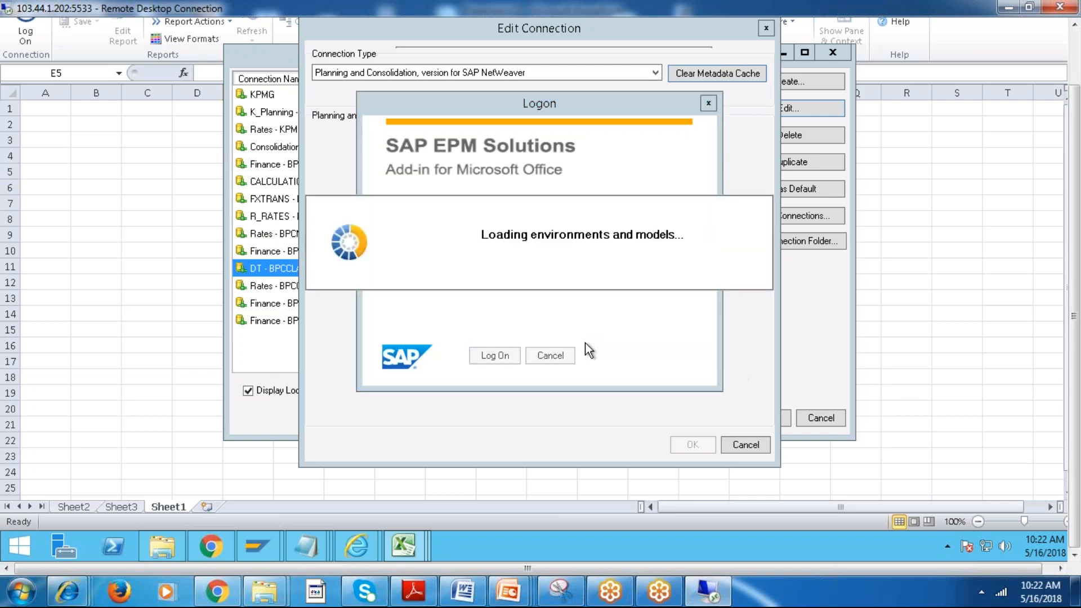
Set the connection's environment to BPCSESSION.
click(526, 242)
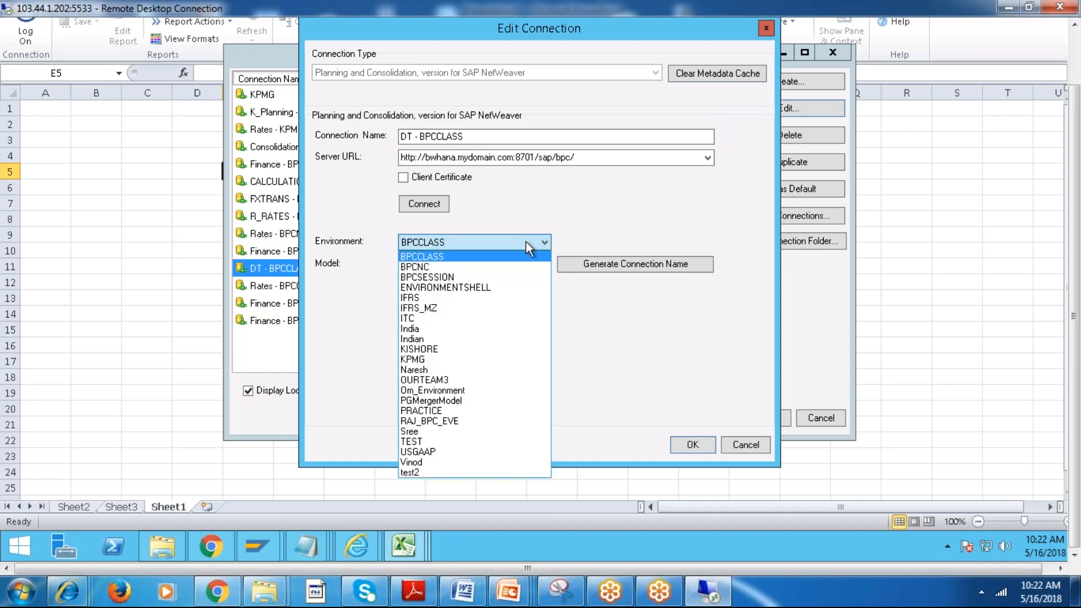
click(498, 279)
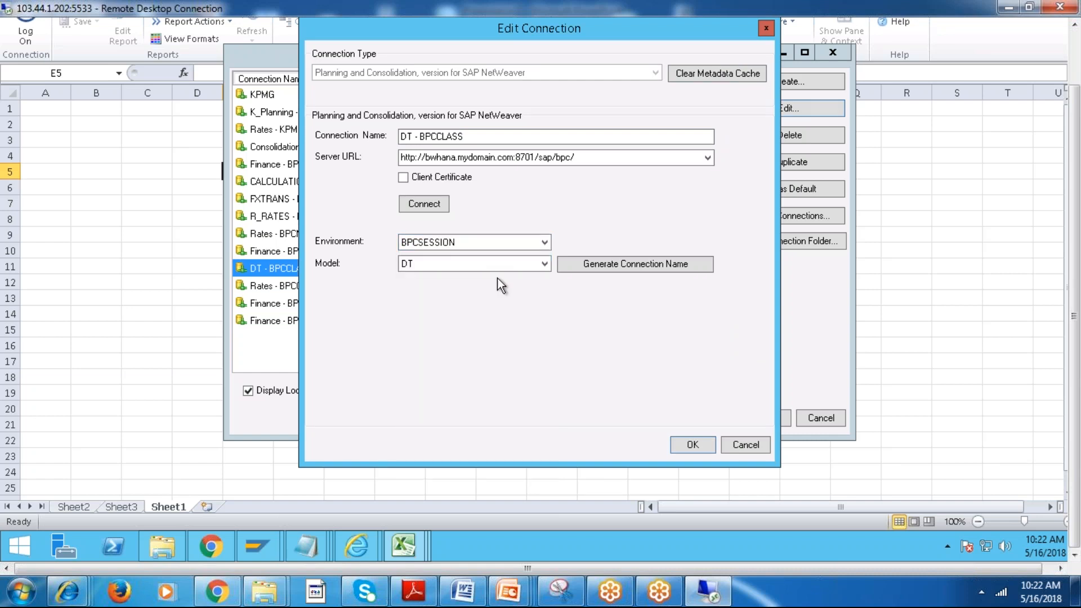
click(482, 245)
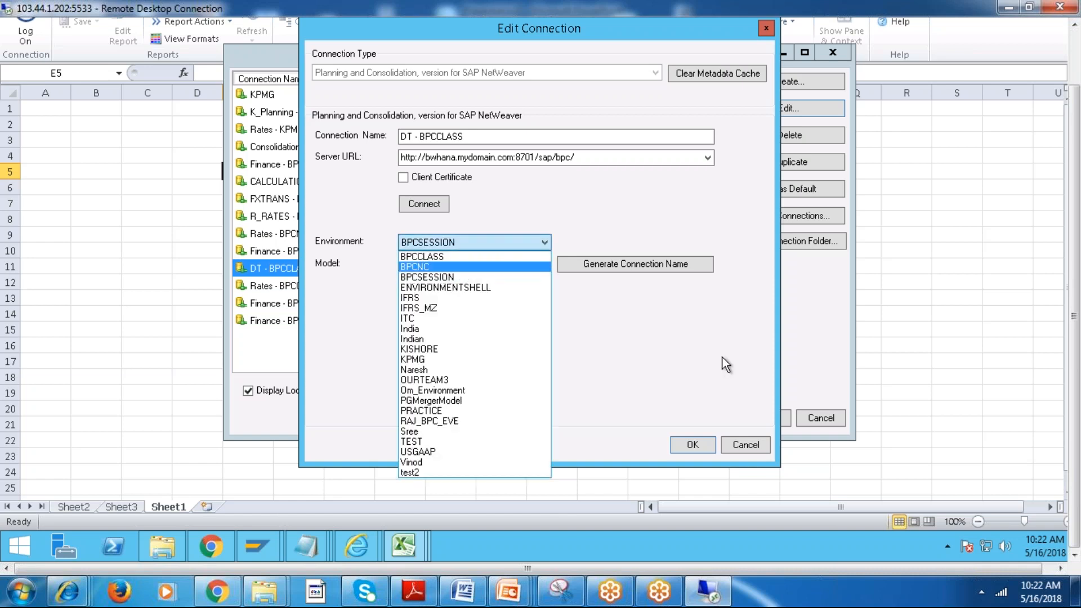
click(749, 445)
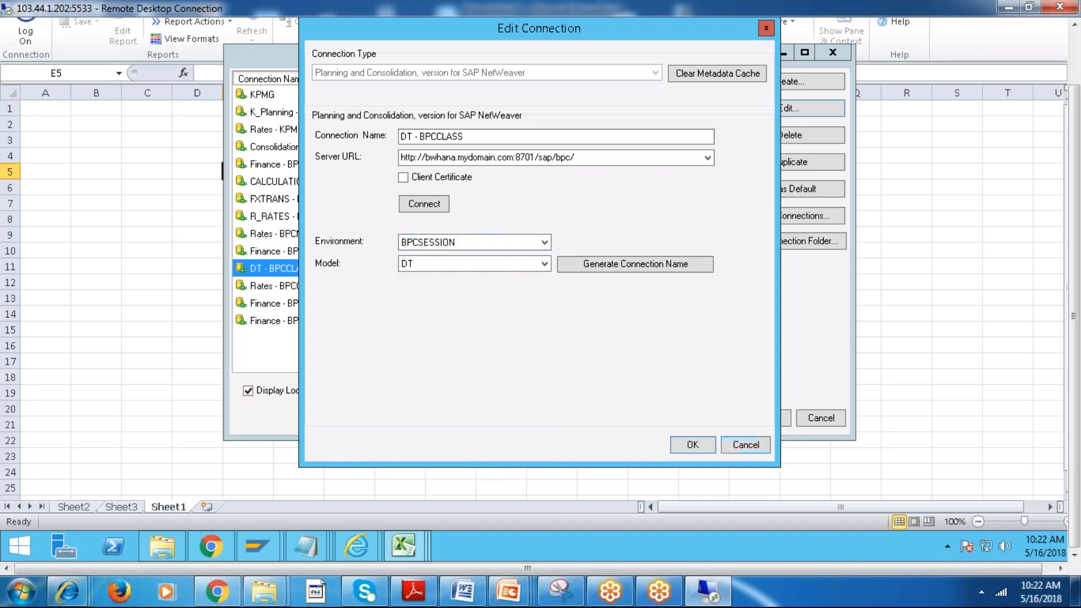
Check the OPEX model in the Models list of the BPC web administration, and return to the Edit Connection dialog.
mouse_move(356, 555)
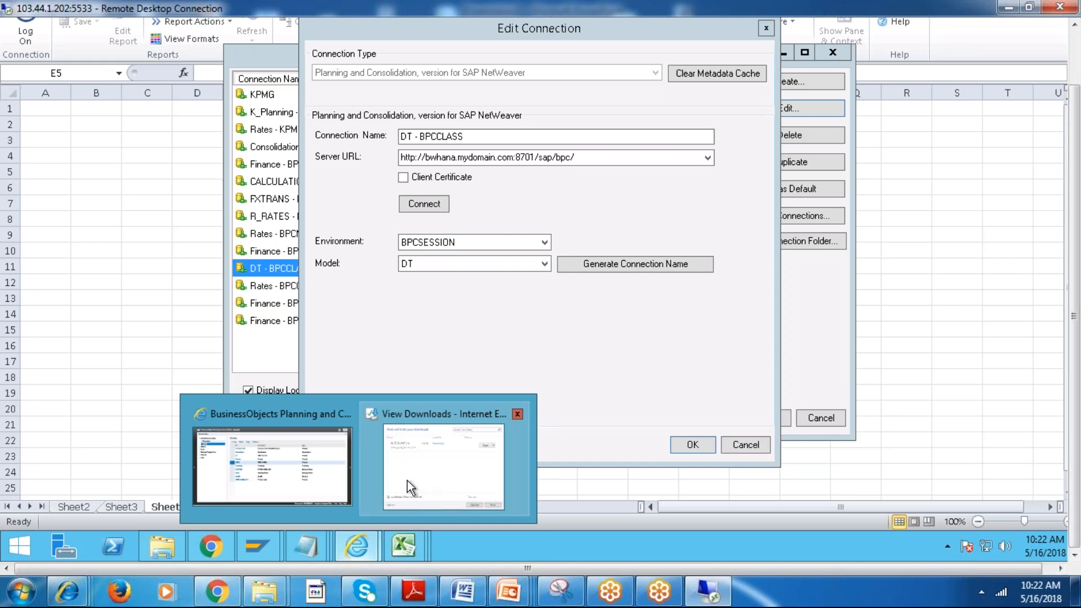
click(312, 475)
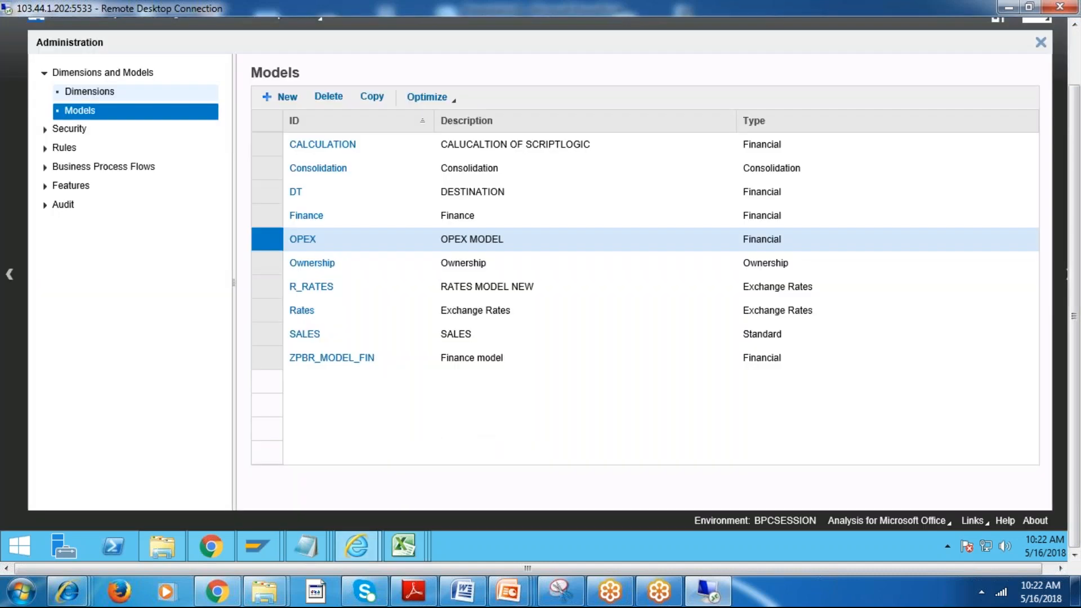
mouse_move(403, 546)
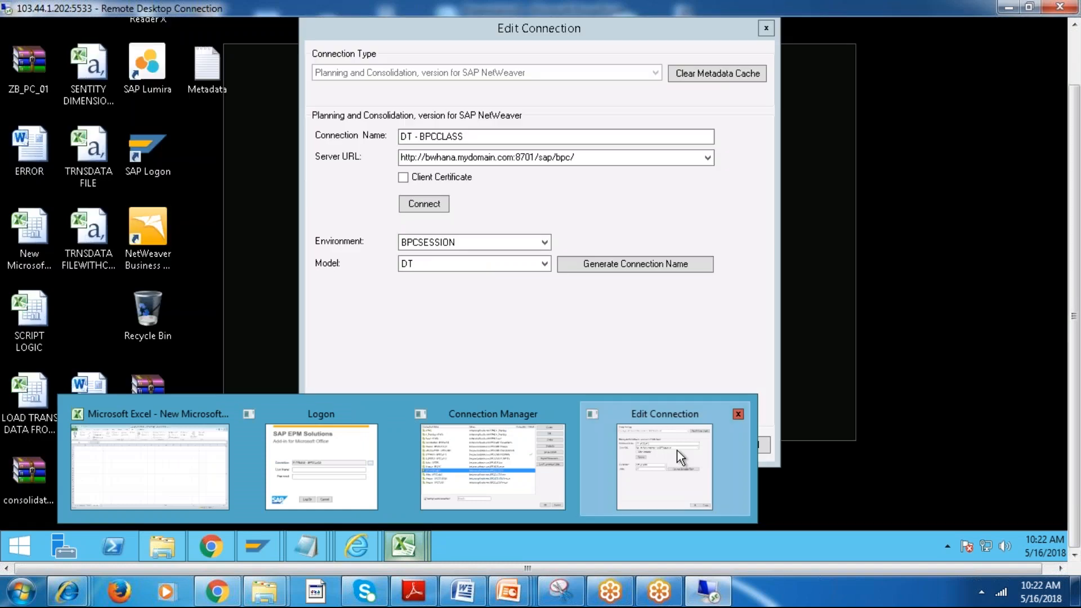
click(677, 450)
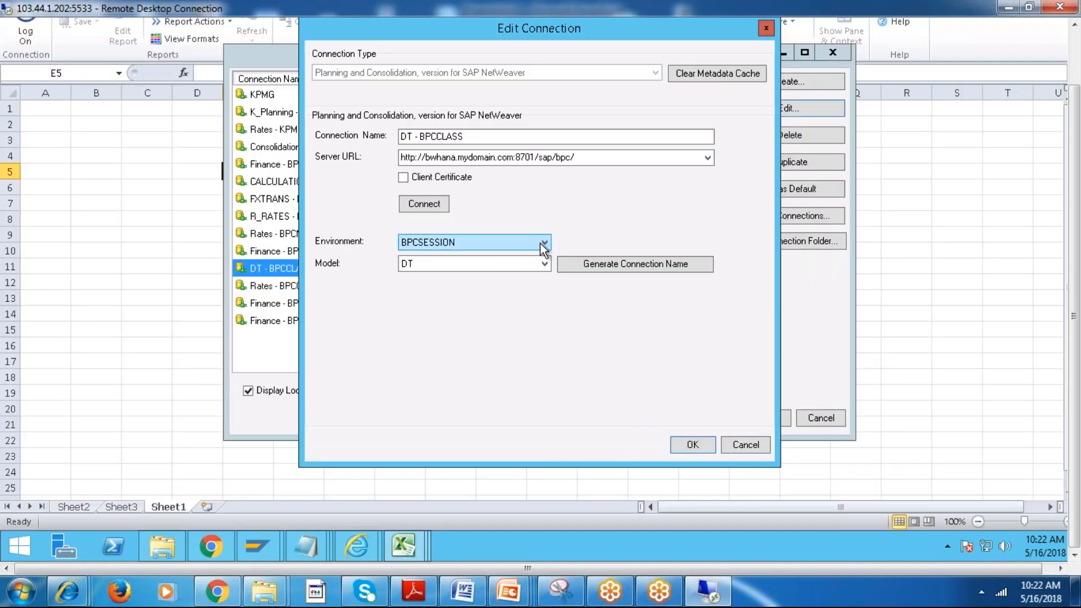
Set the connection's model to OPEX, generate its connection name, and save the edited connection.
click(543, 263)
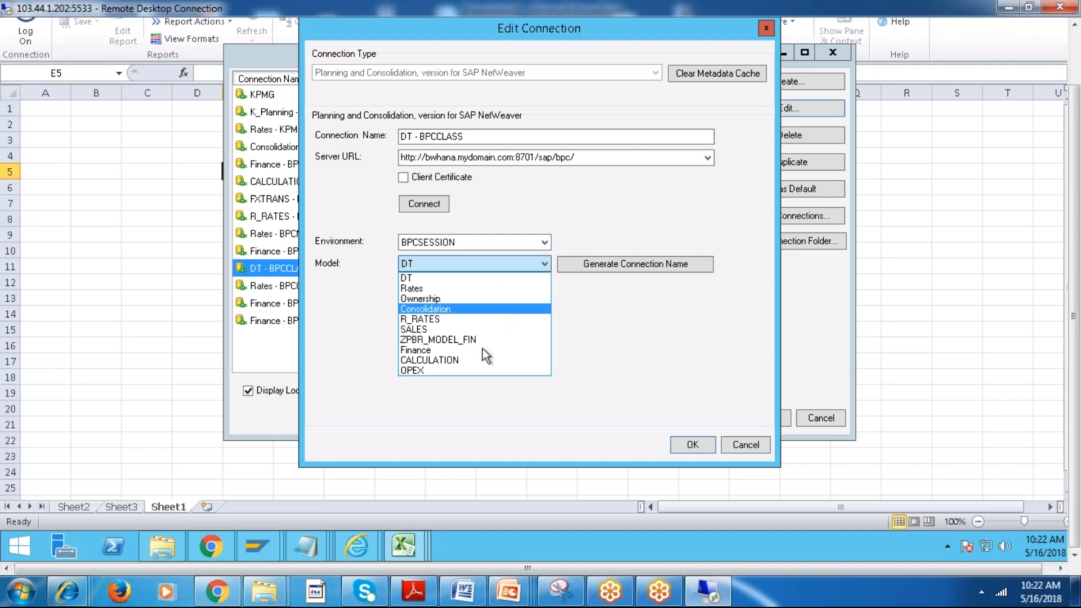
click(457, 372)
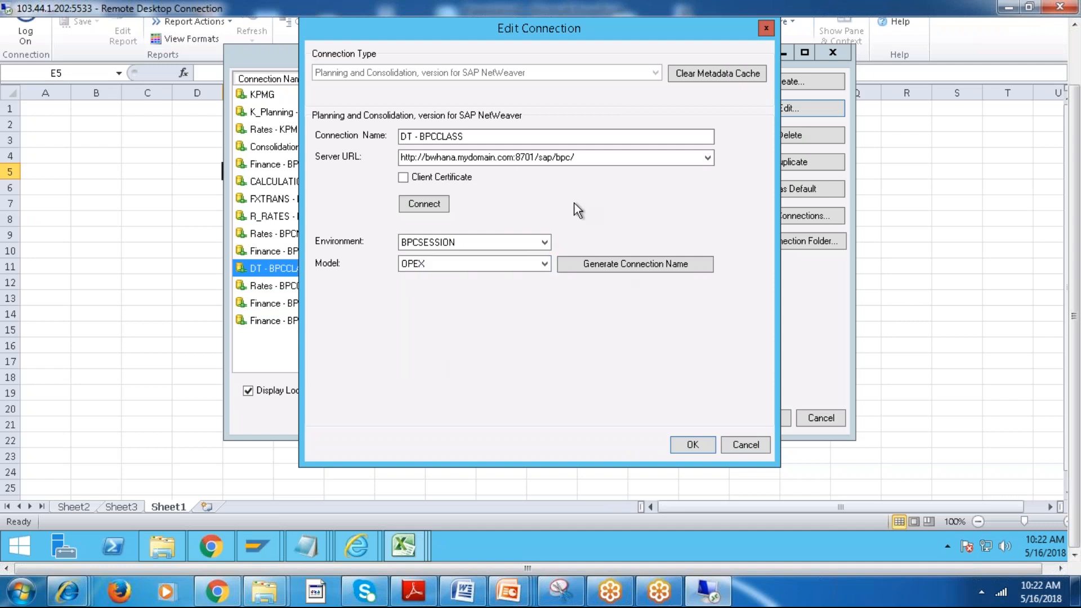
click(645, 263)
click(701, 448)
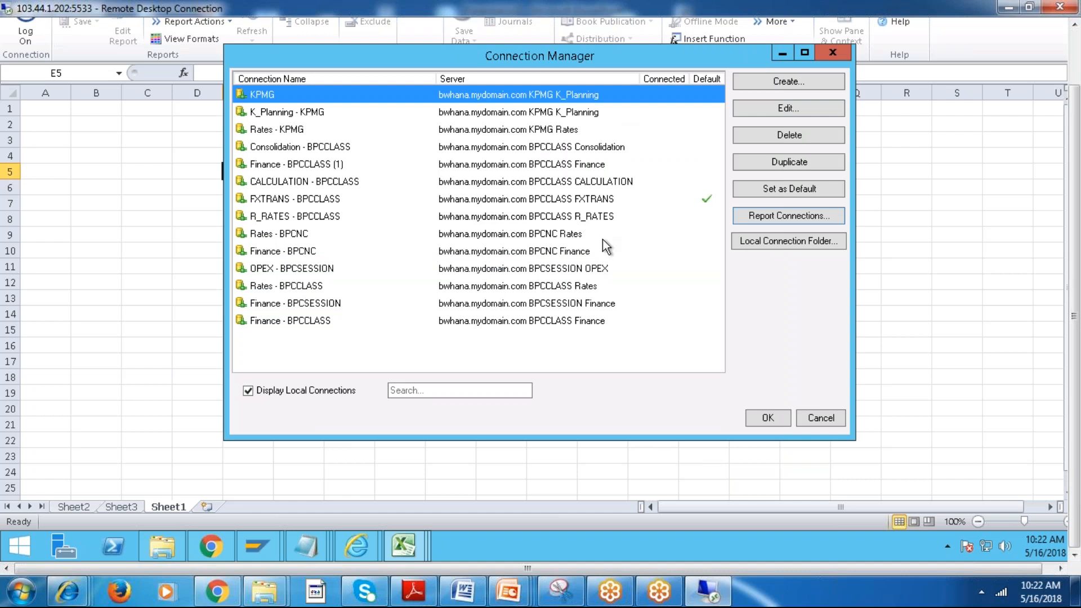
Choose the OPEX - BPCSESSION connection and log on with the BPC user name and account password.
click(569, 269)
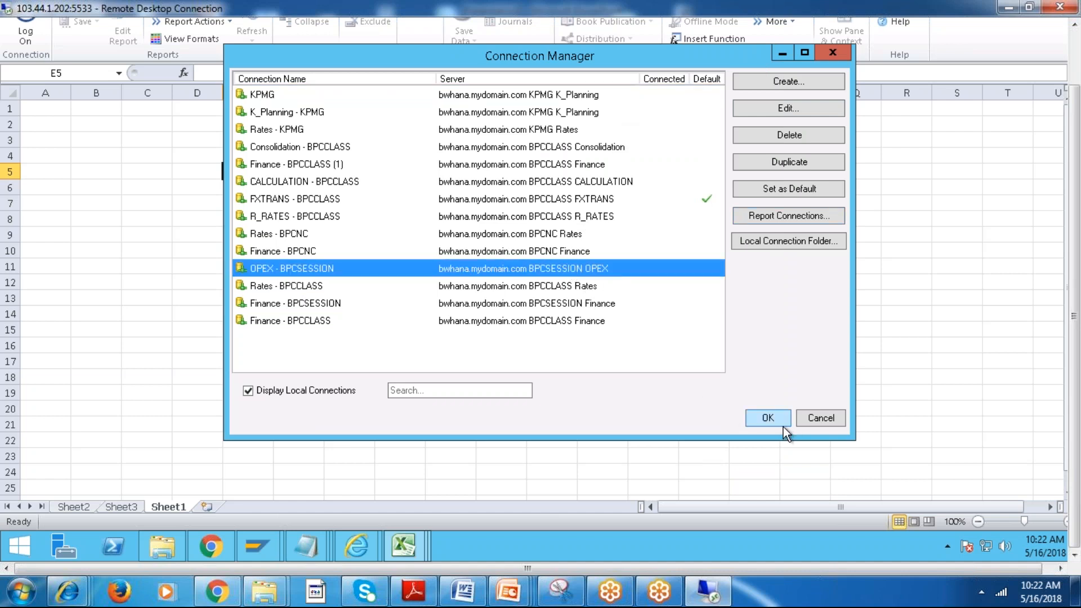
click(764, 418)
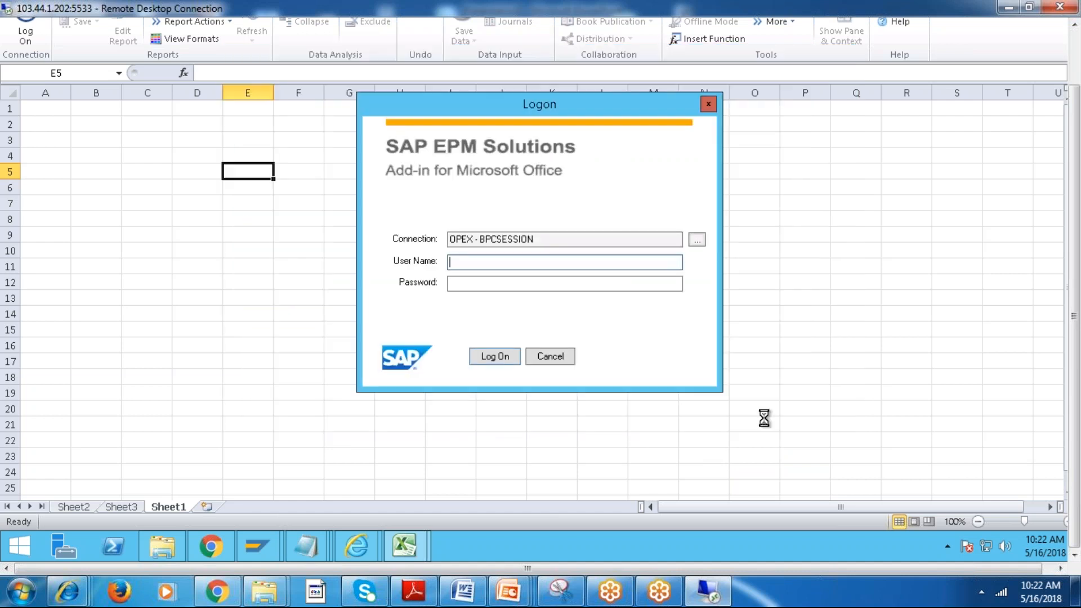
text(BPCUSER03)
key(Tab)
text(****)
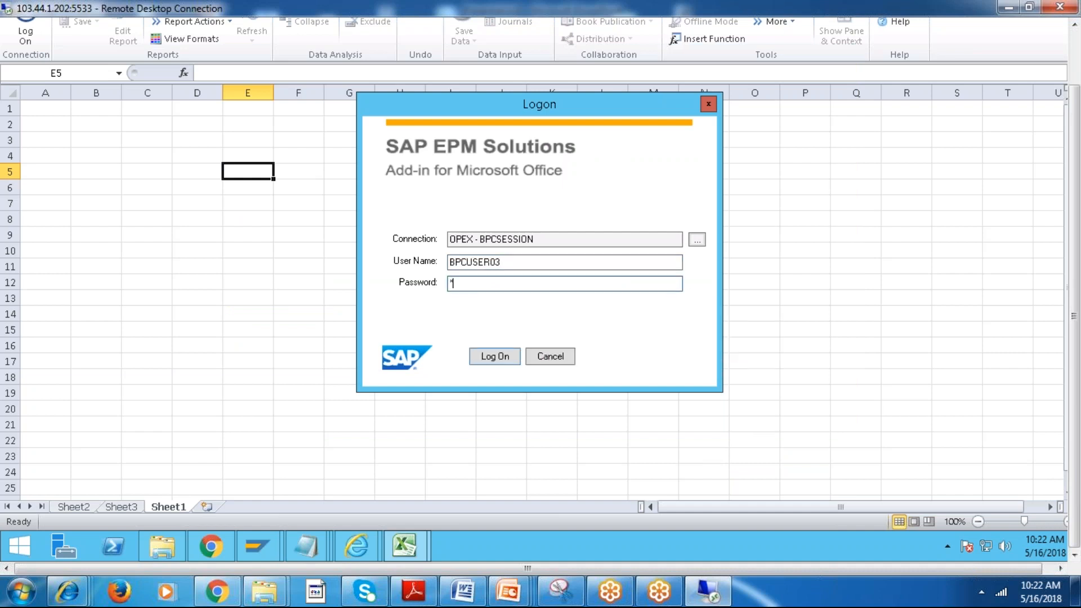
key(BackSpace)
key(BackSpace)
key(BackSpace)
key(BackSpace)
text(*********)
key(Return)
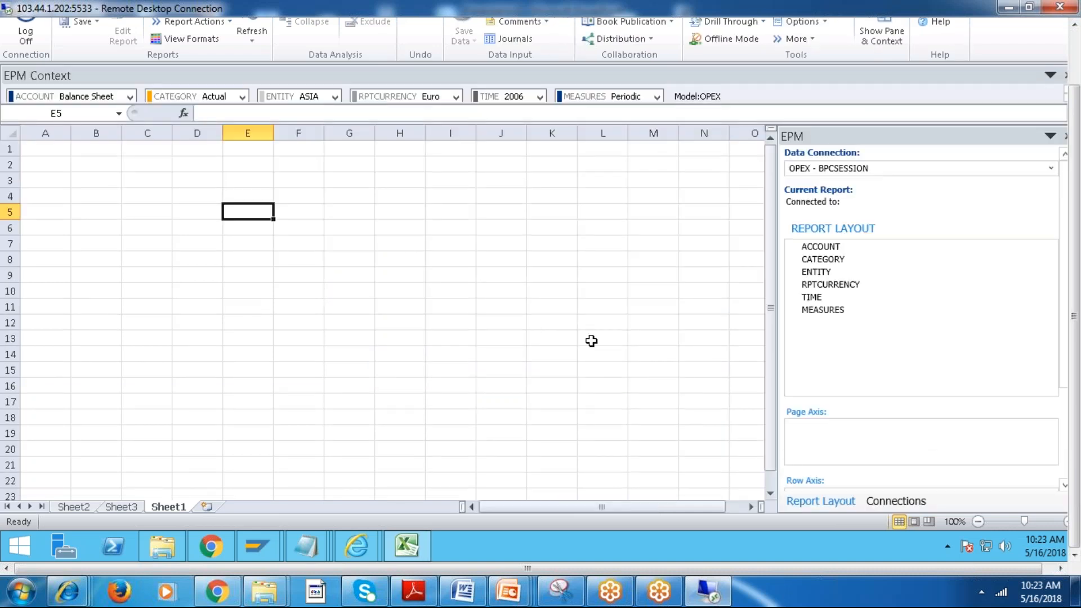
Select cell I6 and make the EPM Context bar slightly taller.
drag(1073, 305, 1073, 248)
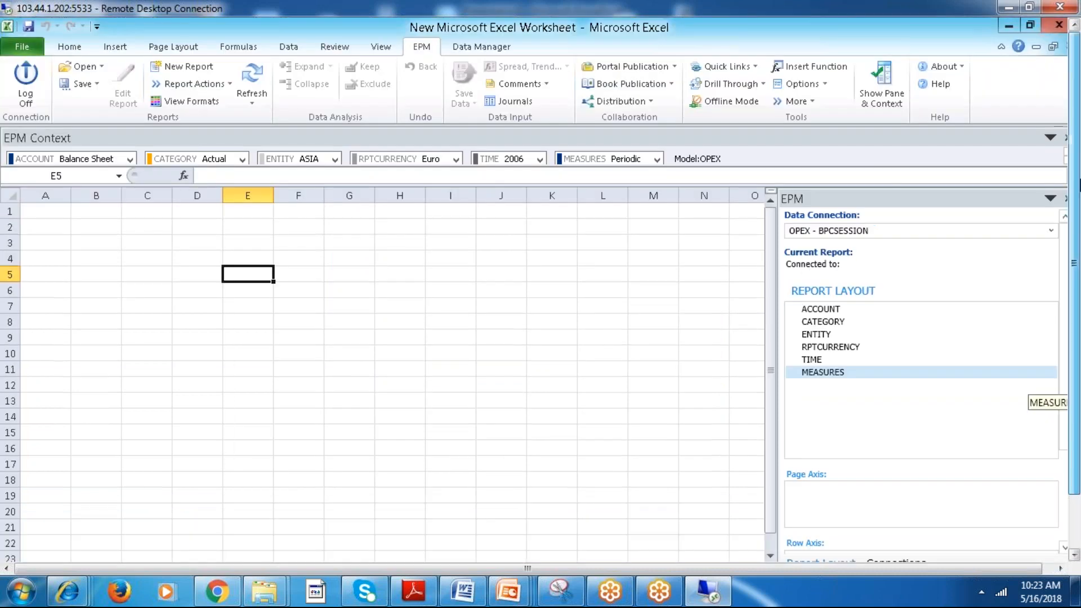
click(443, 290)
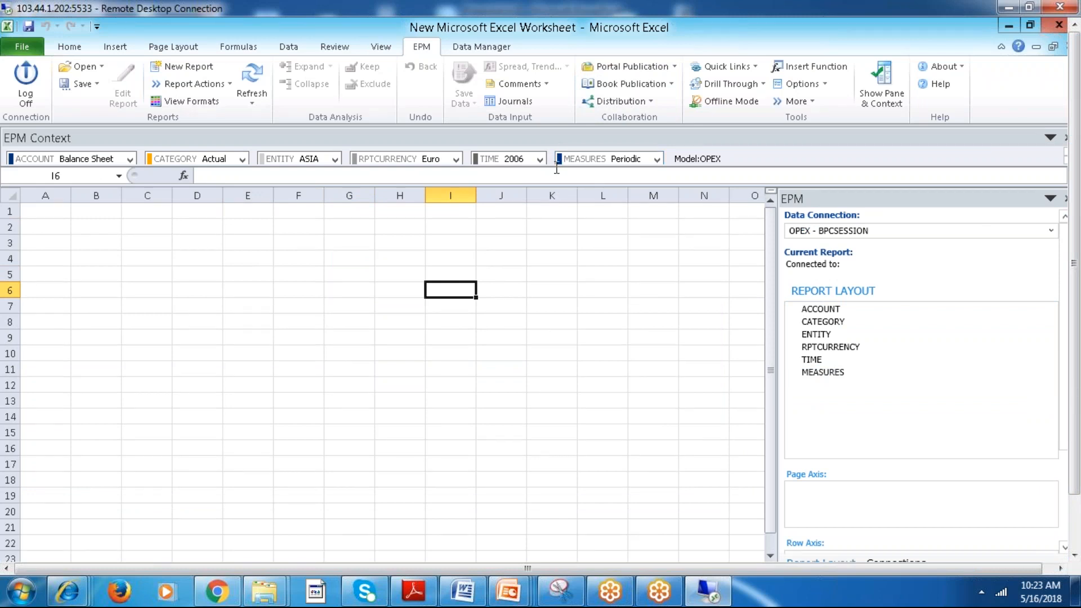
drag(556, 168, 554, 184)
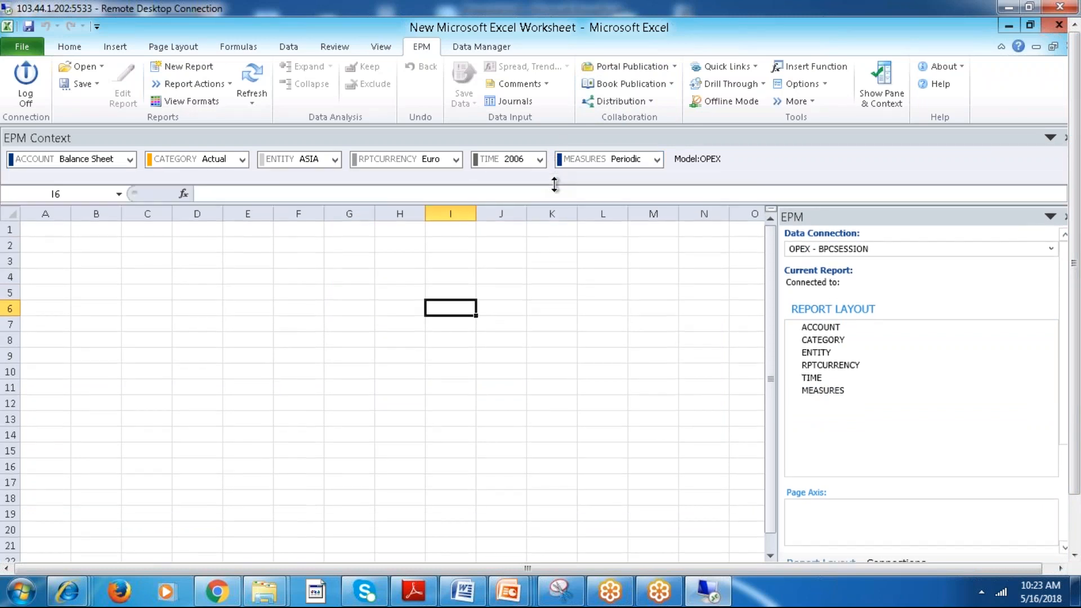
View the packages available to run for the OPEX model in Data Manager, and close the Run Package dialog.
click(476, 47)
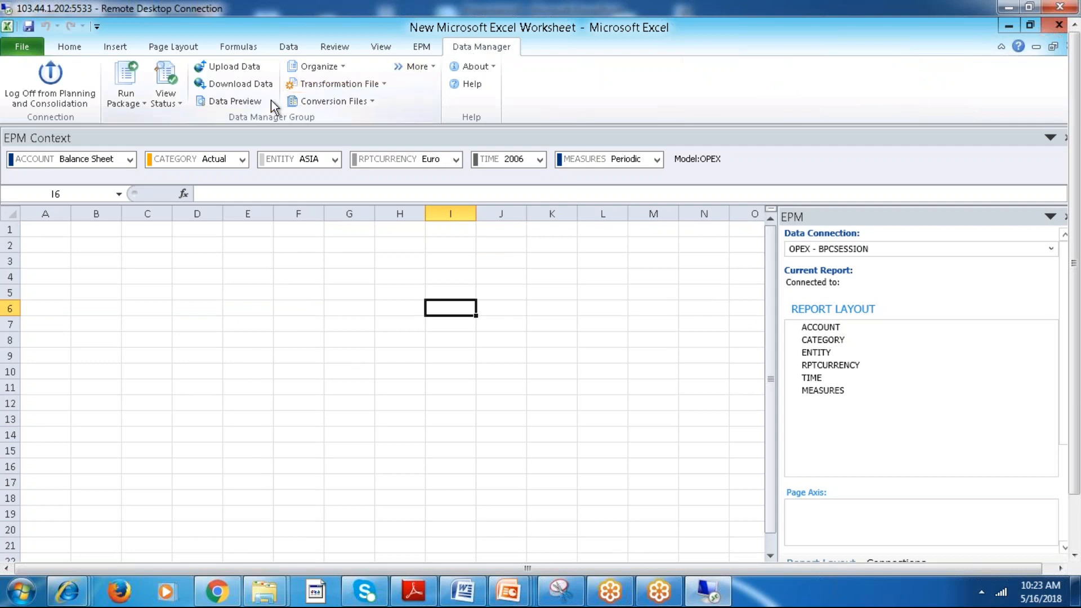
click(142, 103)
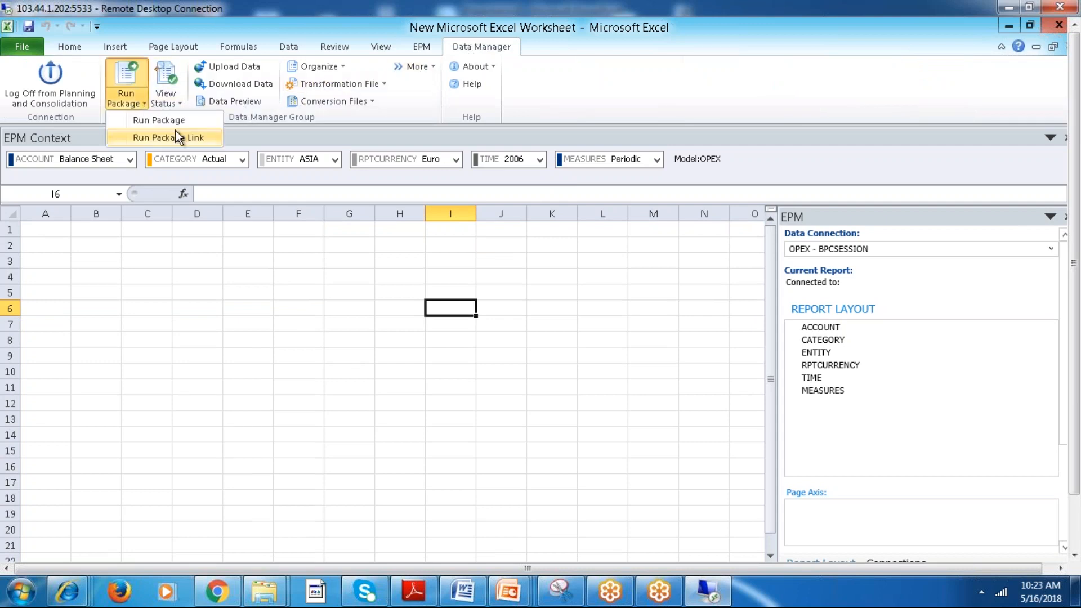
click(173, 120)
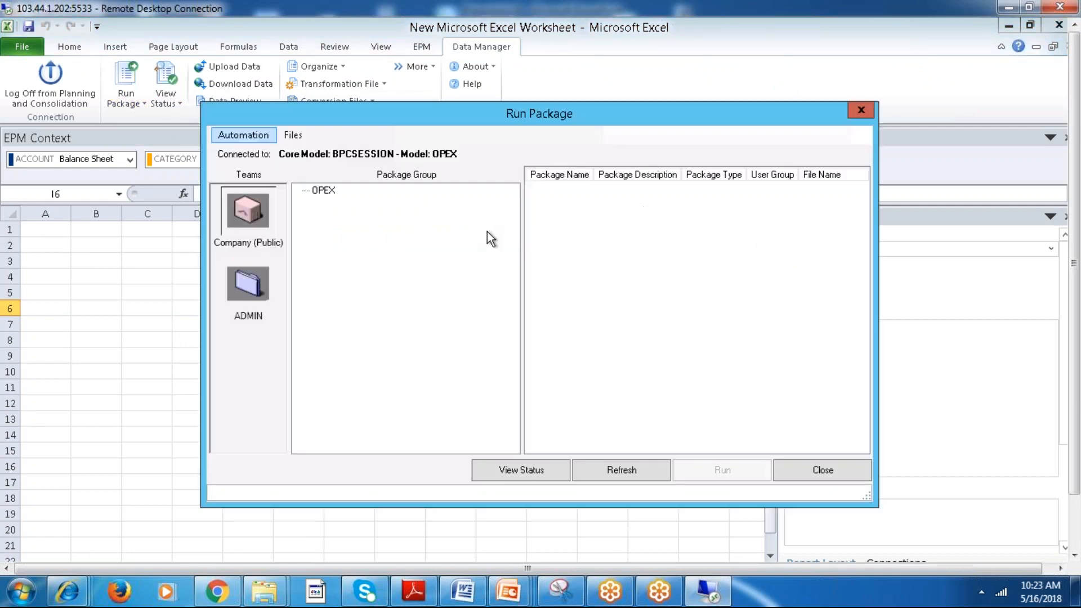
click(844, 469)
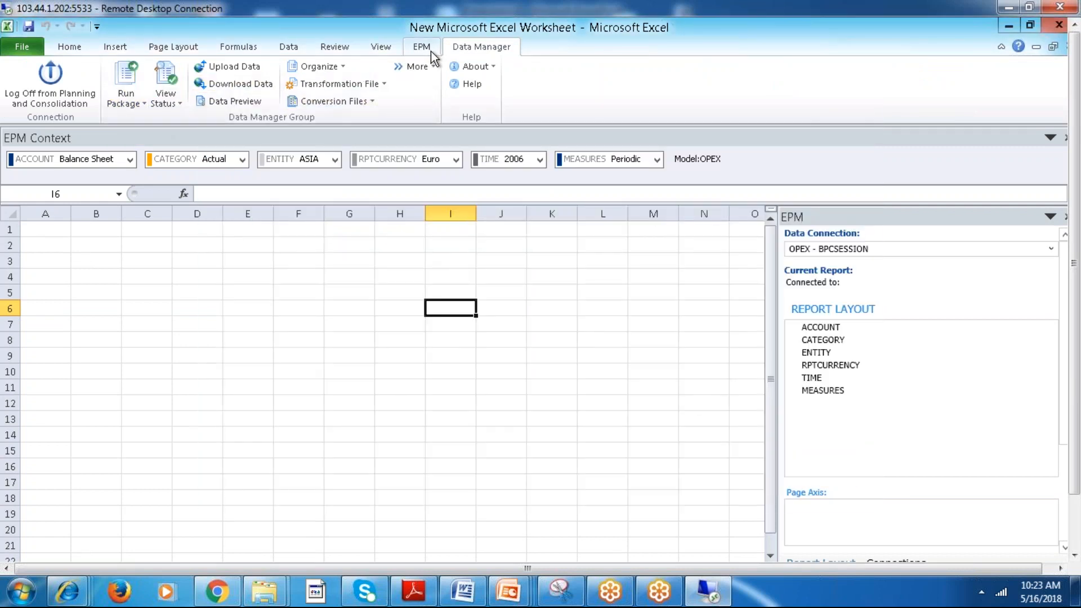
Open the Data Manager package list organizer for the OPEX model and dismiss the missing package group notice.
click(428, 67)
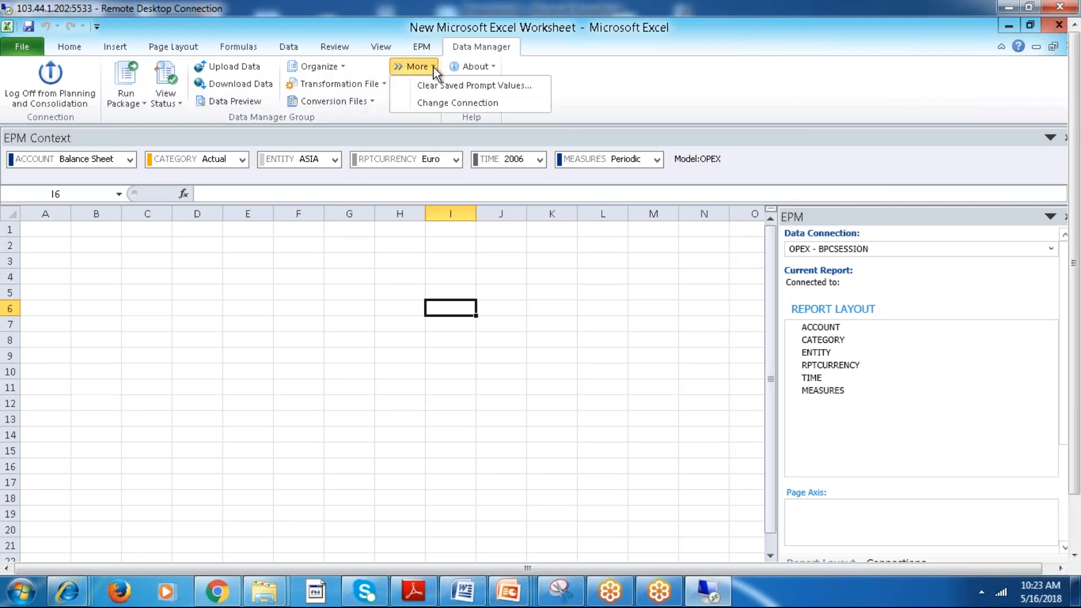
click(343, 67)
click(347, 87)
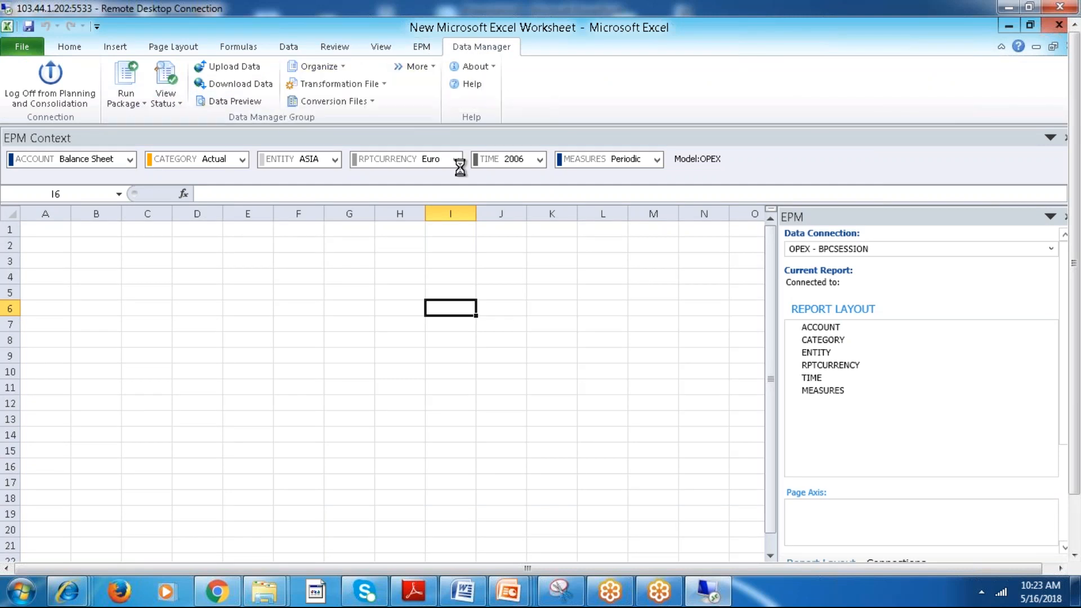
right_click(624, 232)
click(640, 243)
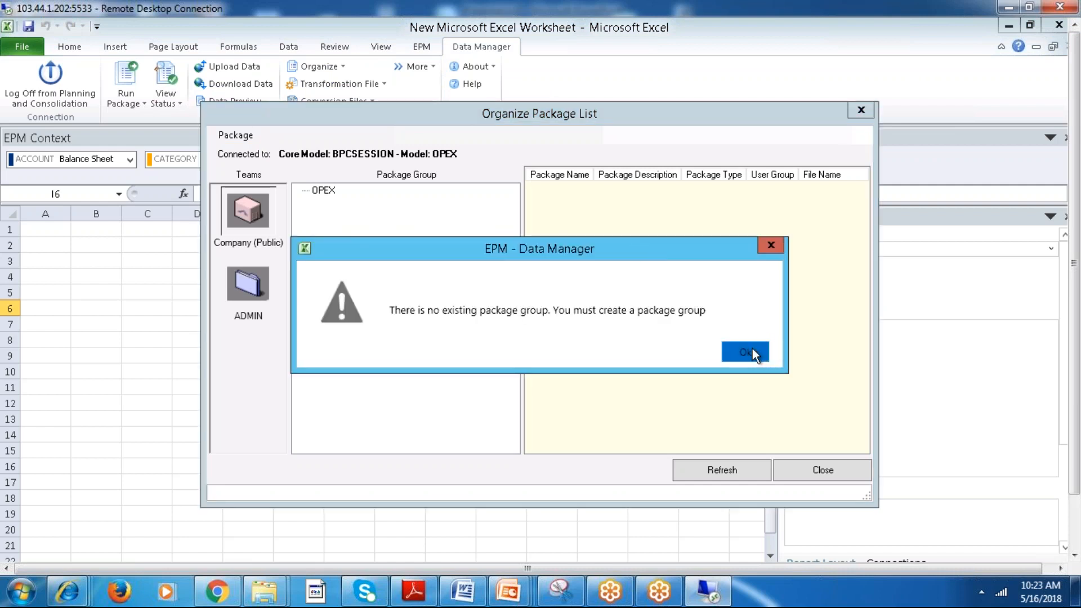
click(752, 350)
Add a package group named UPLOAD under OPEX for the Company (Public) team.
right_click(323, 194)
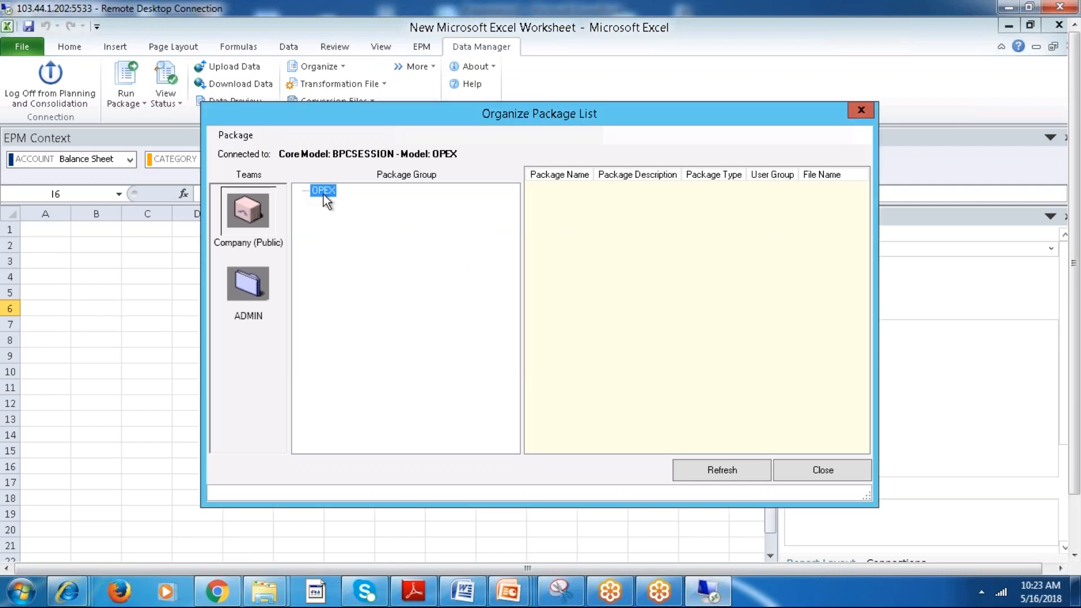
click(395, 204)
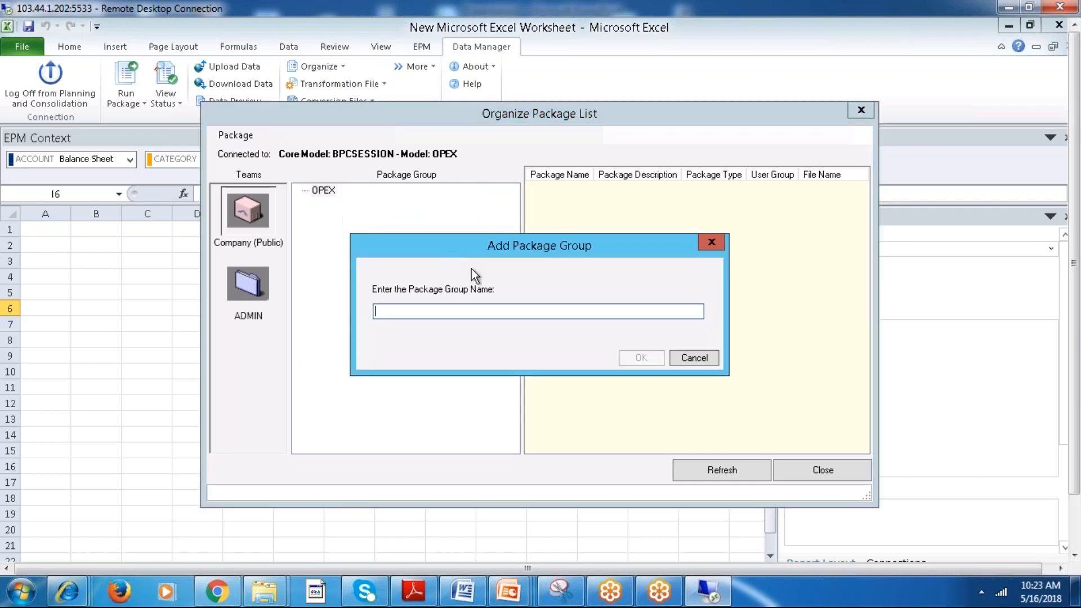
text(U)
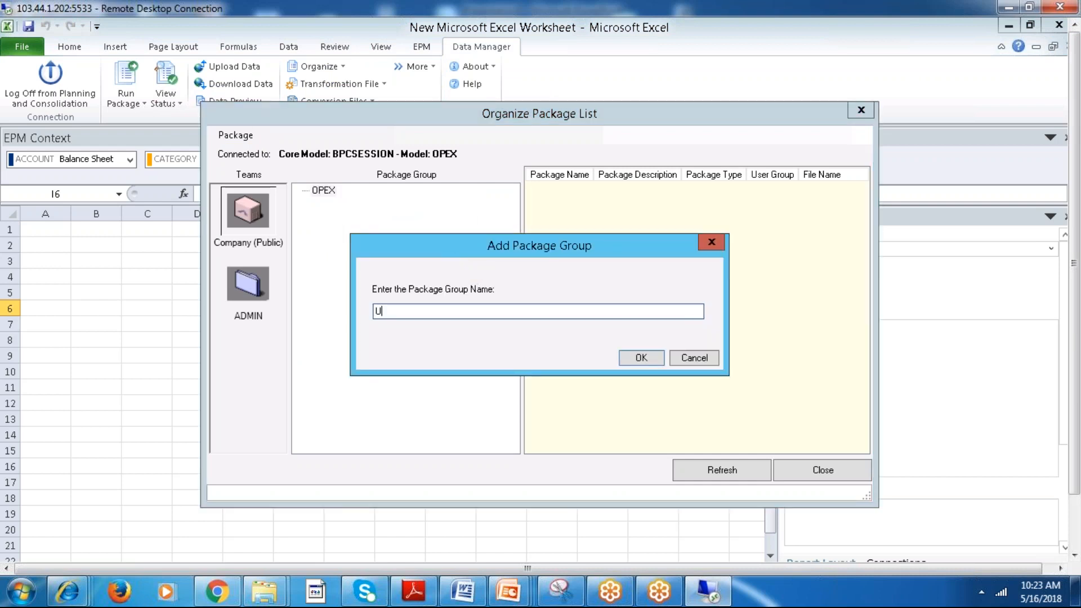
text(PLOAD)
key(Return)
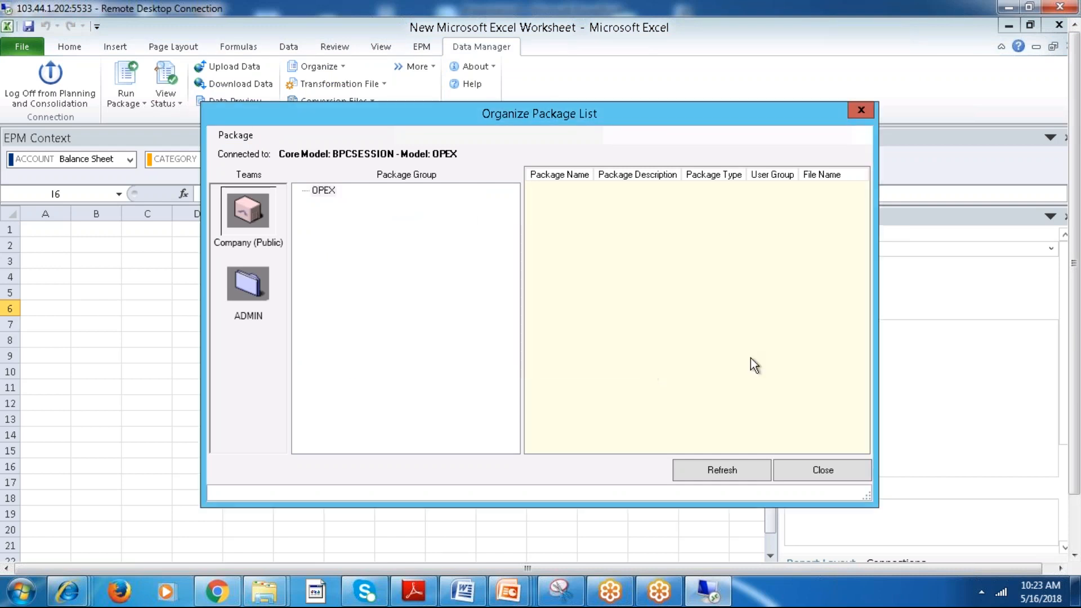
Begin adding a package to the UPLOAD group, open its process chain selection, and move that dialog higher.
right_click(598, 218)
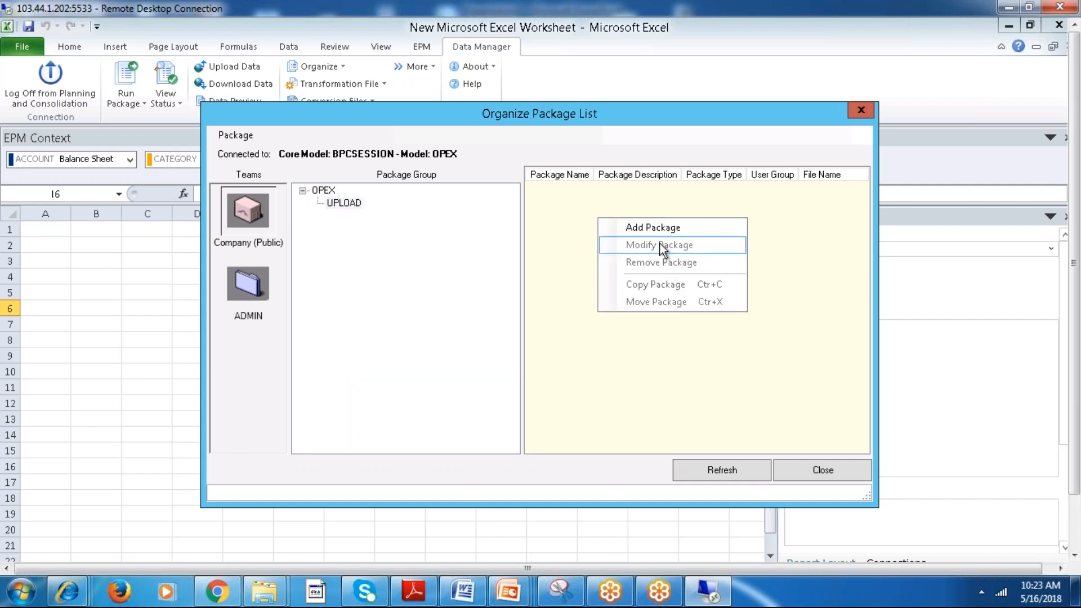
click(653, 228)
click(404, 253)
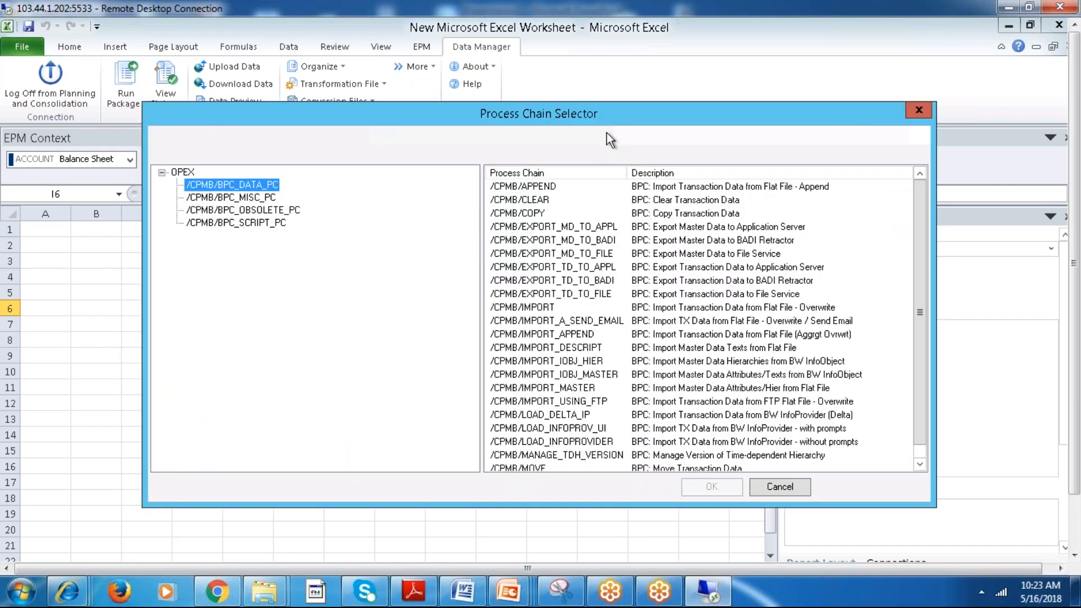
drag(614, 113, 582, 36)
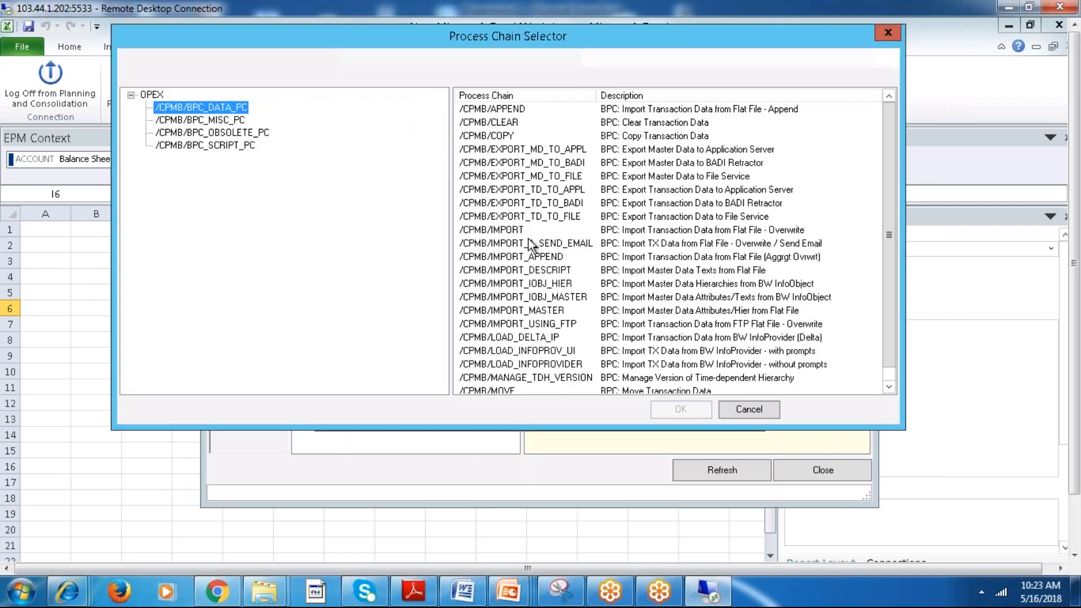
Examine the import, export, load and clear process chains available under /CPMB/BPC_DATA_PC.
click(531, 243)
click(498, 124)
click(571, 256)
click(528, 124)
click(516, 149)
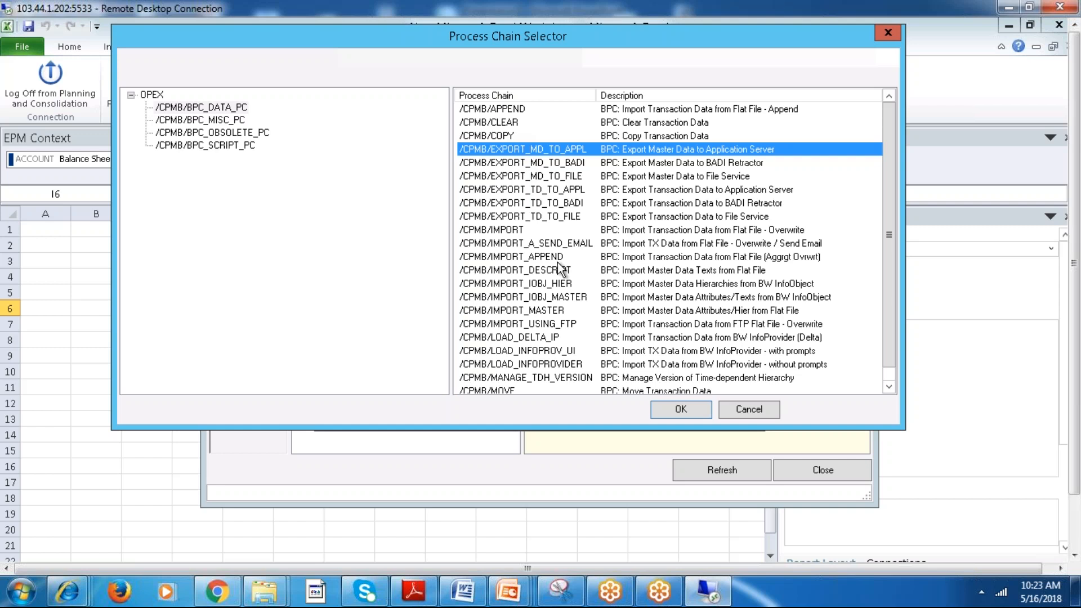
click(535, 230)
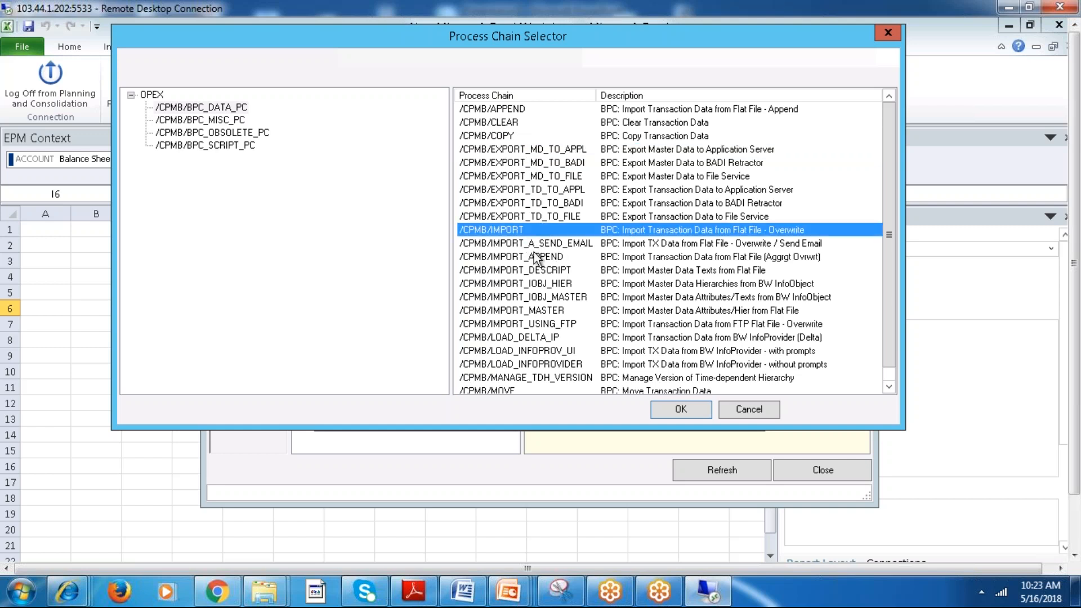
click(535, 244)
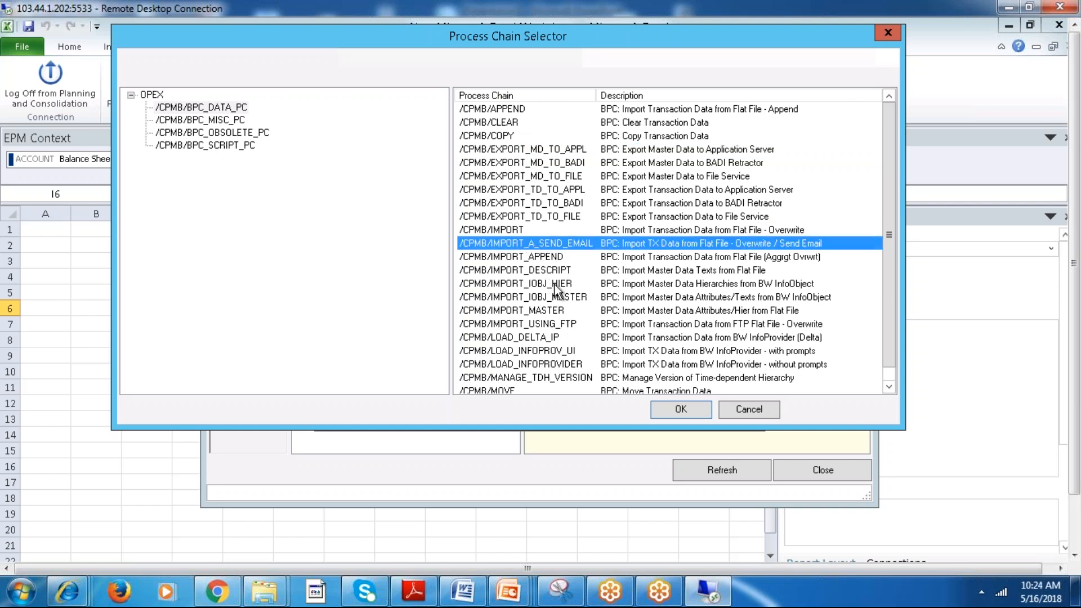
click(554, 284)
click(559, 298)
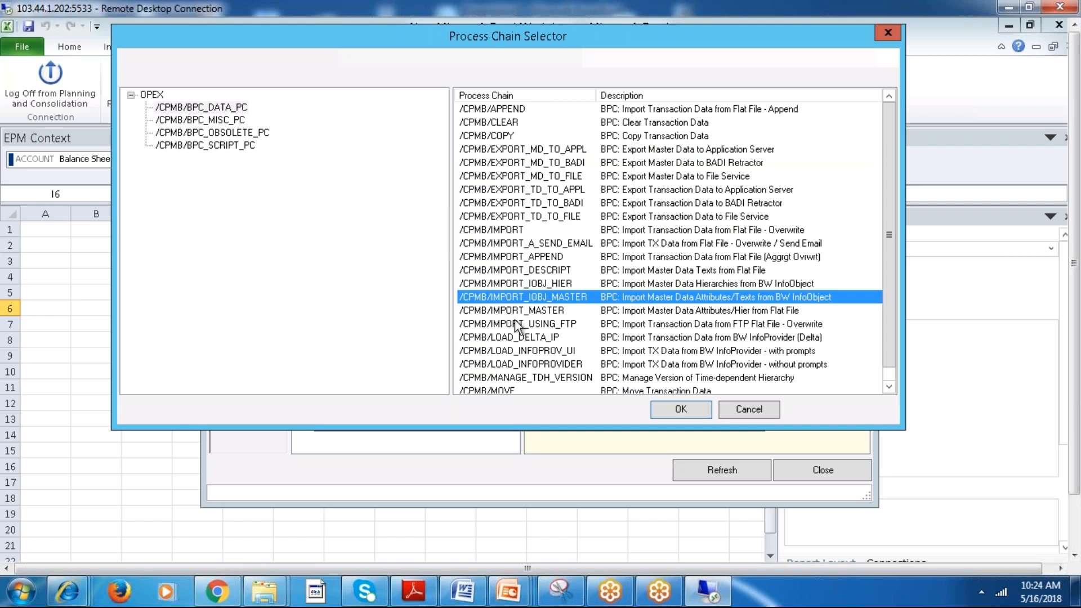
key(Down)
key(Down)
key(Down)
key(Down)
key(Down)
key(Down)
key(Down)
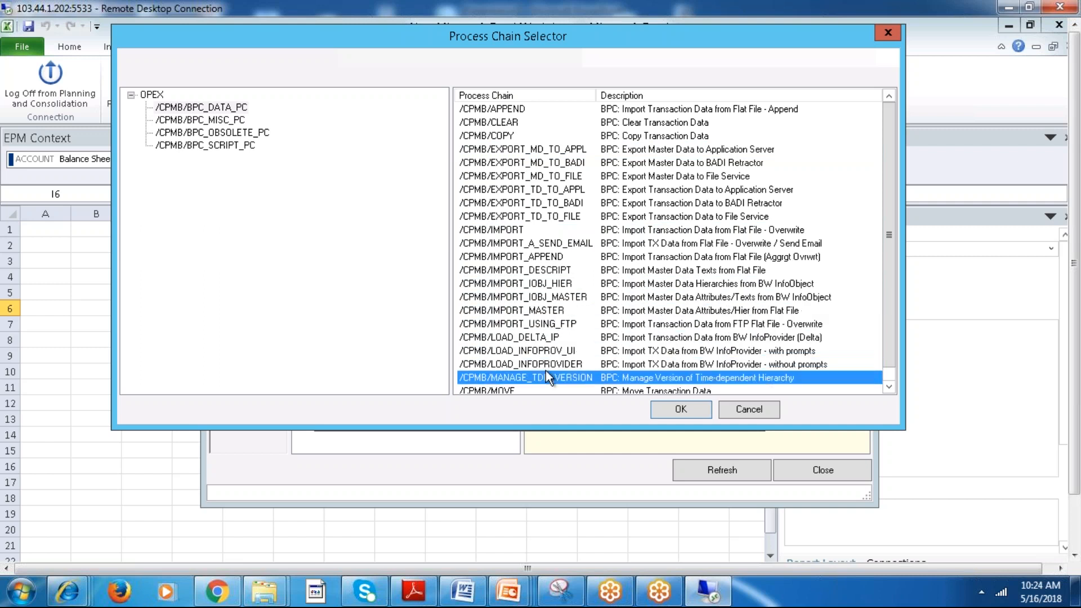
key(Up)
key(Up)
key(Up)
key(Up)
key(Up)
key(Up)
key(Up)
key(Up)
key(Up)
key(Up)
key(Up)
key(Up)
key(Up)
key(Up)
key(Up)
key(Up)
key(Up)
key(Up)
key(Up)
key(Up)
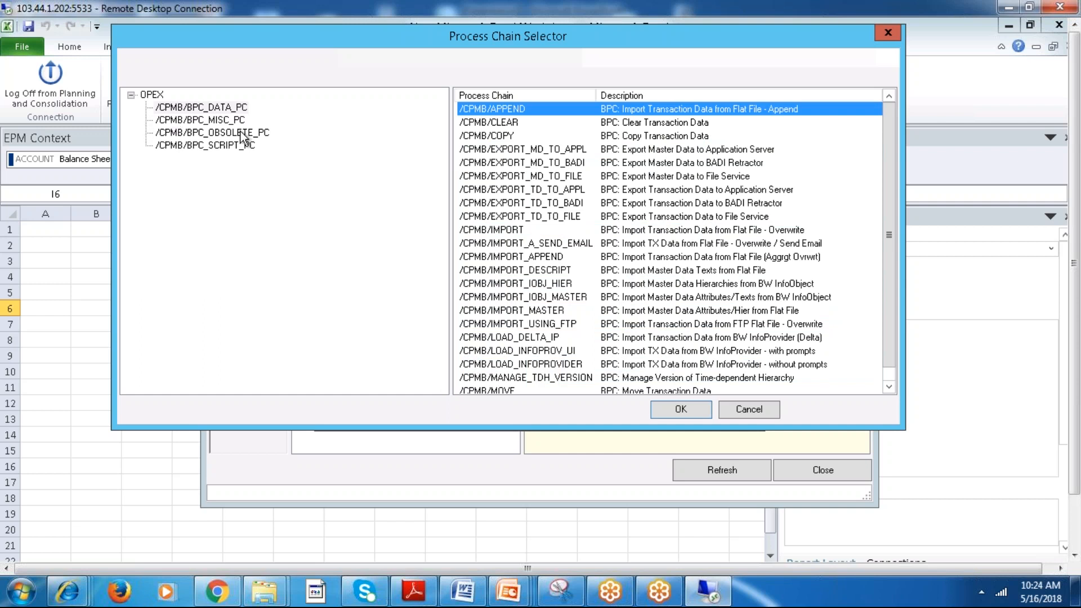
Examine the process chains under /CPMB/BPC_SCRIPT_PC, from Allocation through Calculate Account.
click(221, 149)
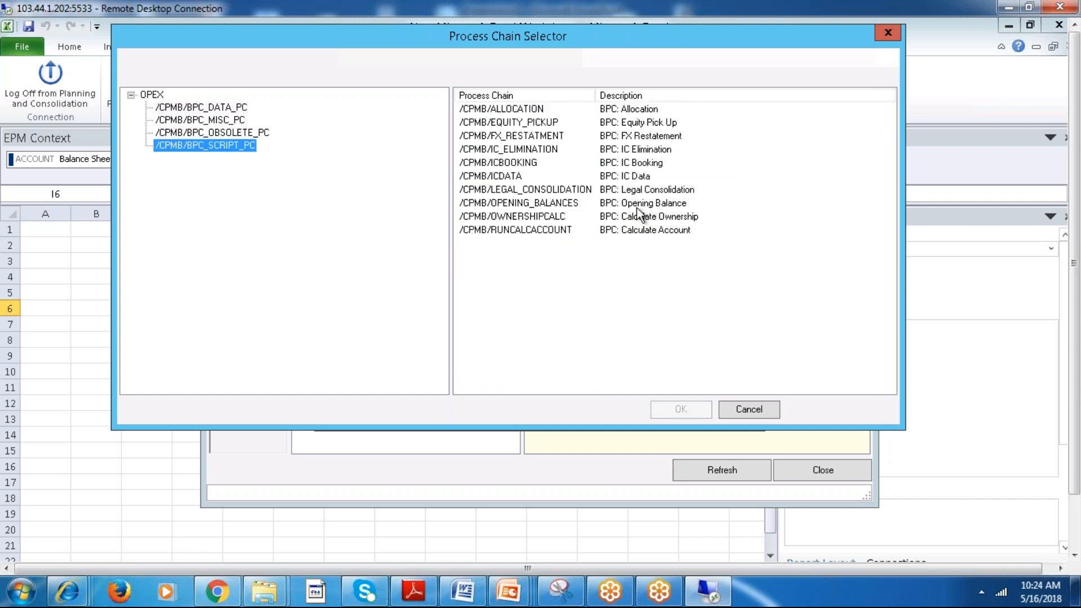
click(623, 113)
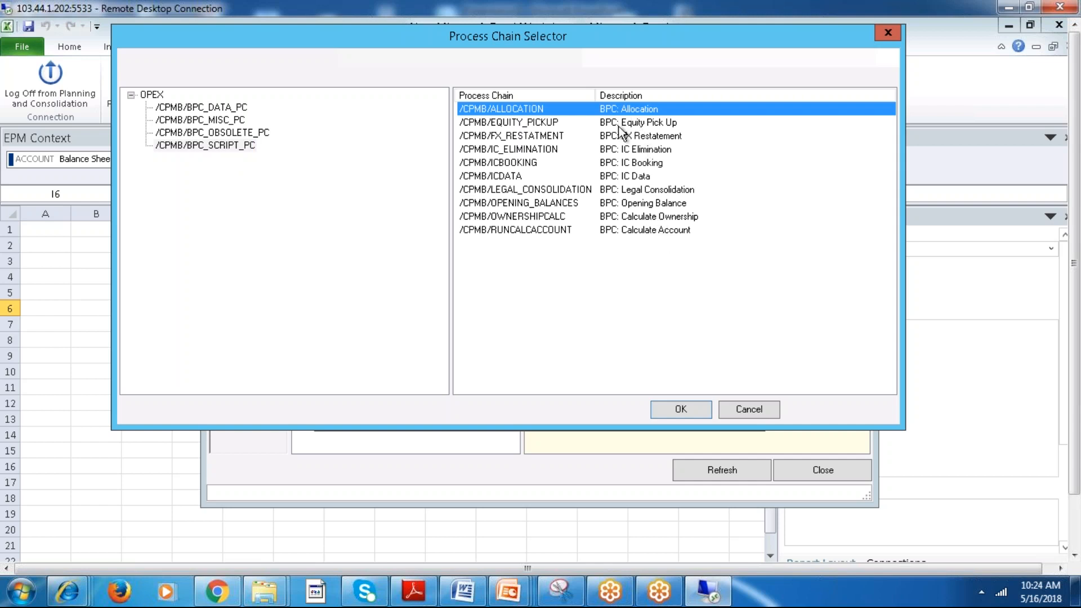
key(Down)
key(Down)
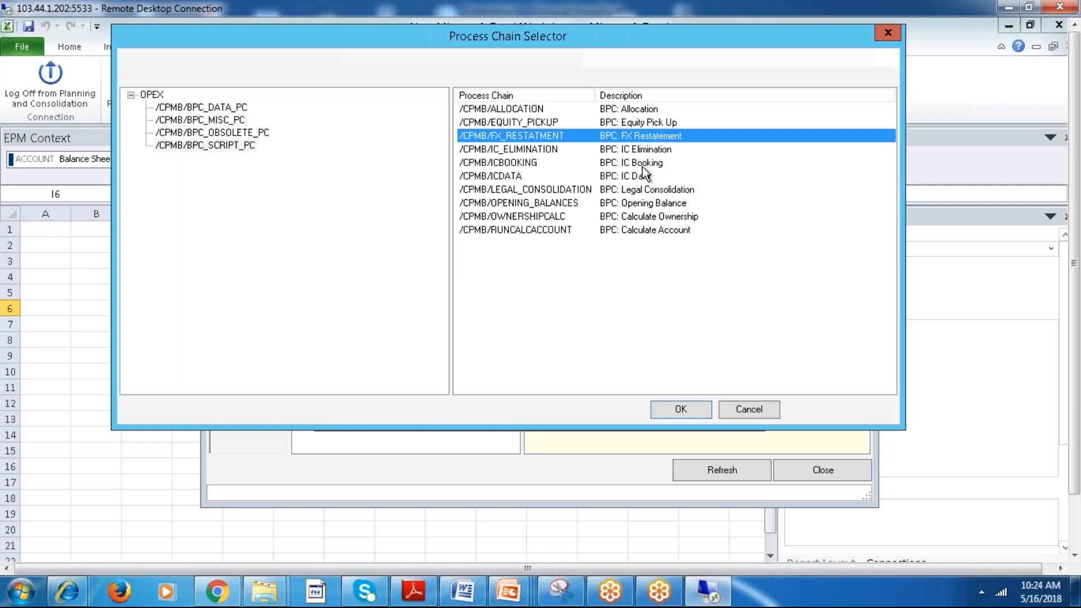
key(Down)
key(Down)
key(Down)
key(Down)
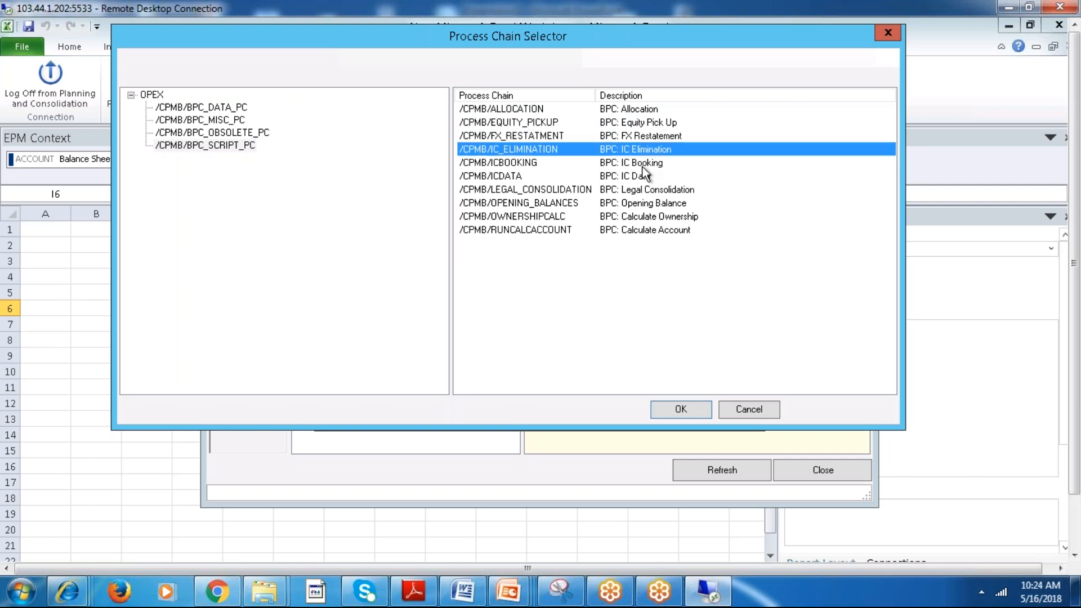
key(Down)
key(Down)
key(Down)
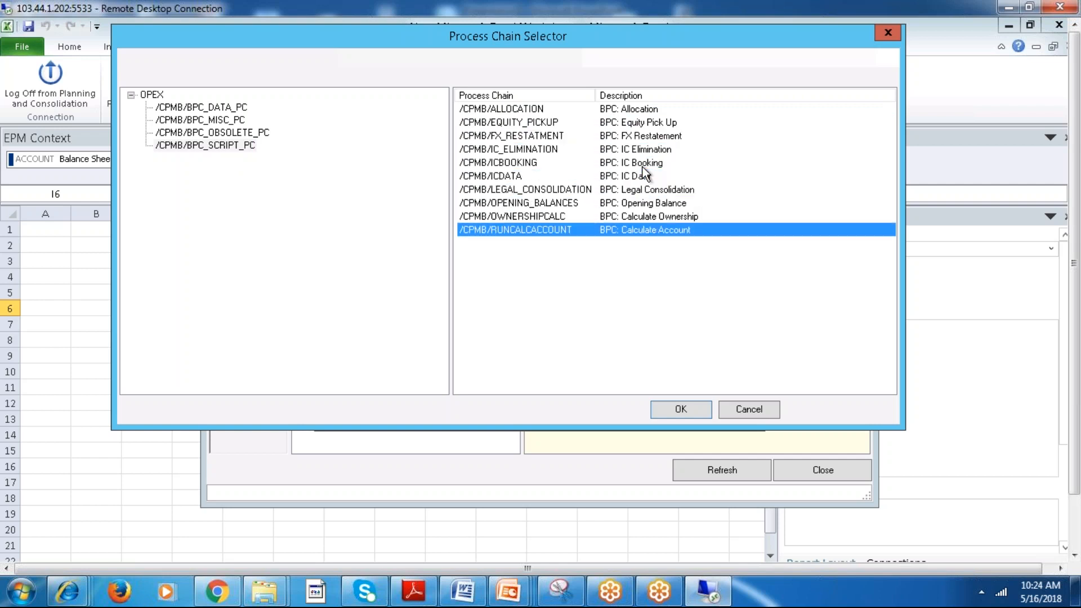
key(Up)
key(Up)
key(Up)
key(Down)
key(Down)
key(Down)
Cancel the process chain selection and the new package, close the package list organizer, and select cell I10.
click(758, 412)
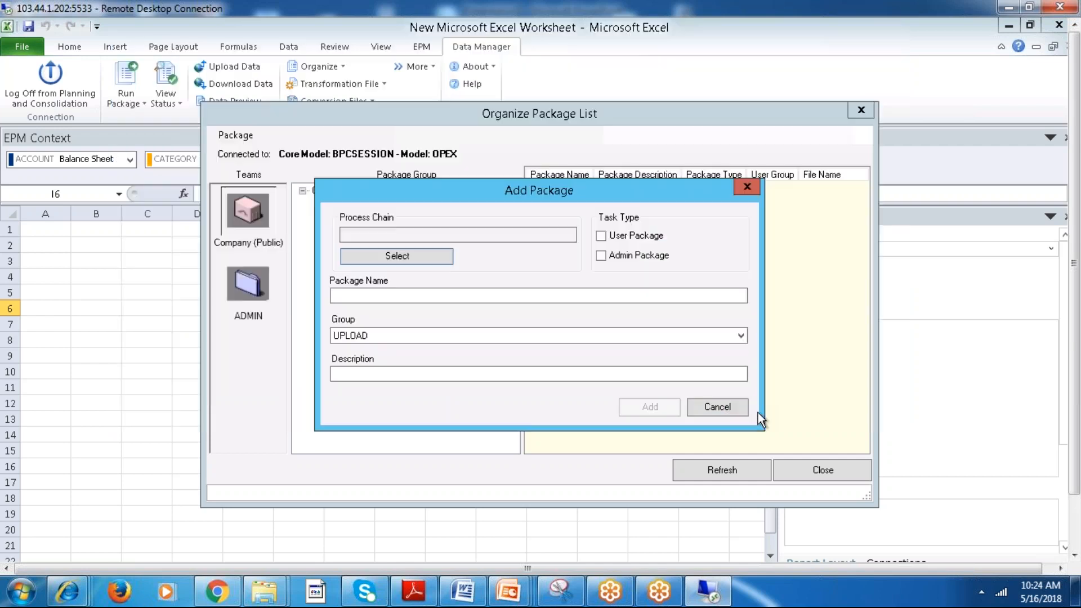
click(719, 411)
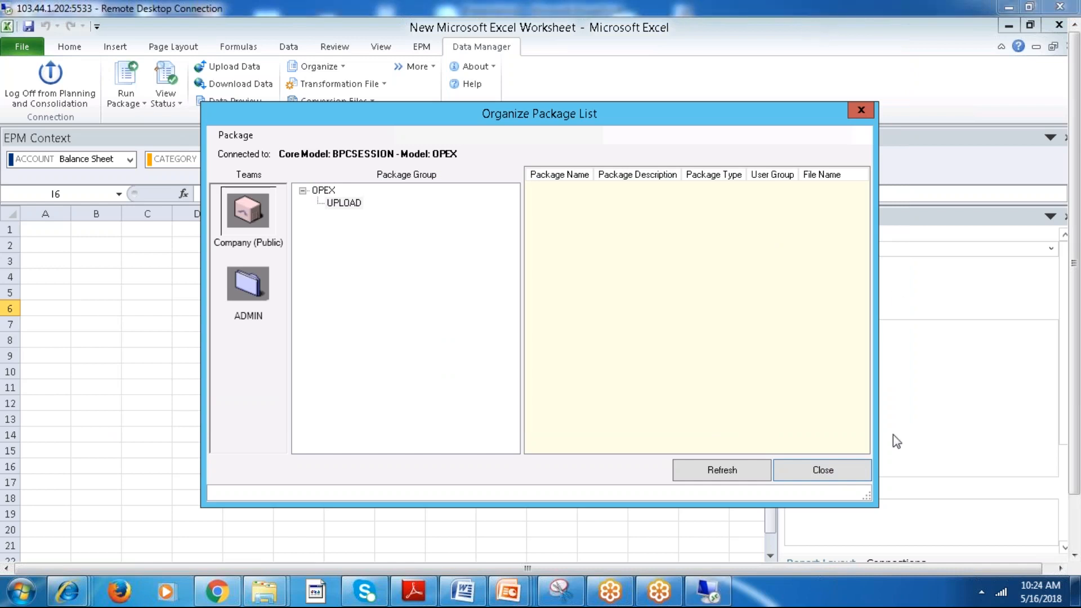
click(822, 470)
click(474, 367)
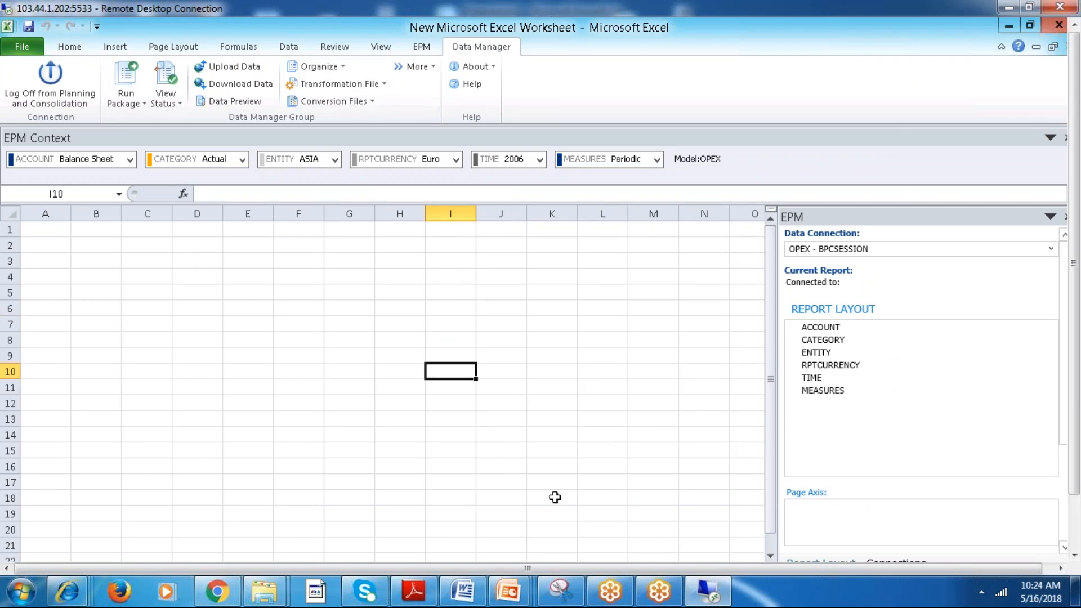
Switch to Presentation3 in PowerPoint and draw a wide text box in the upper part of blank slide 10.
mouse_move(508, 591)
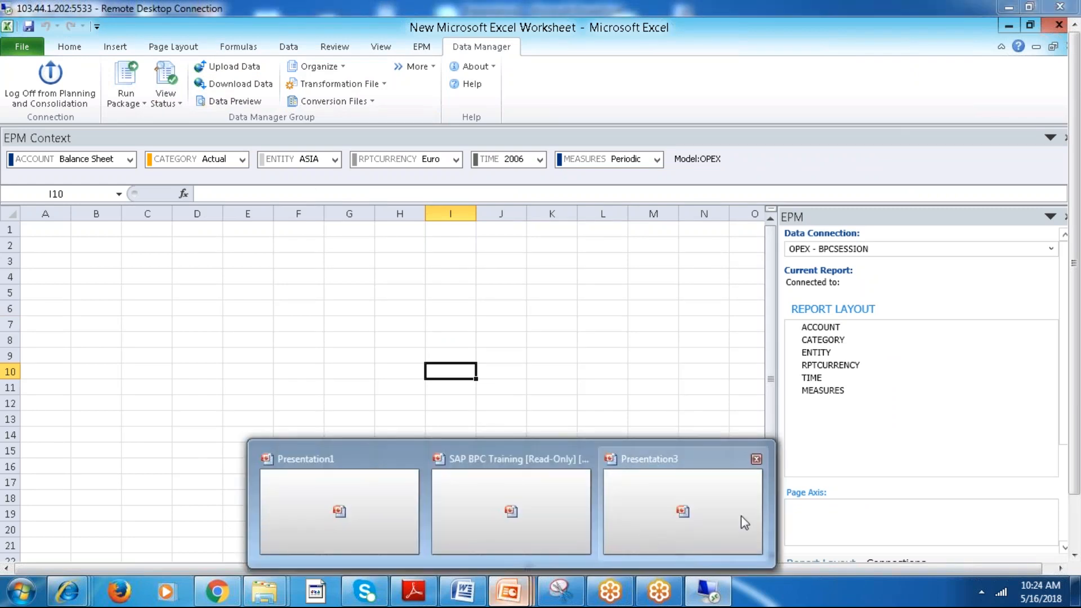
click(745, 520)
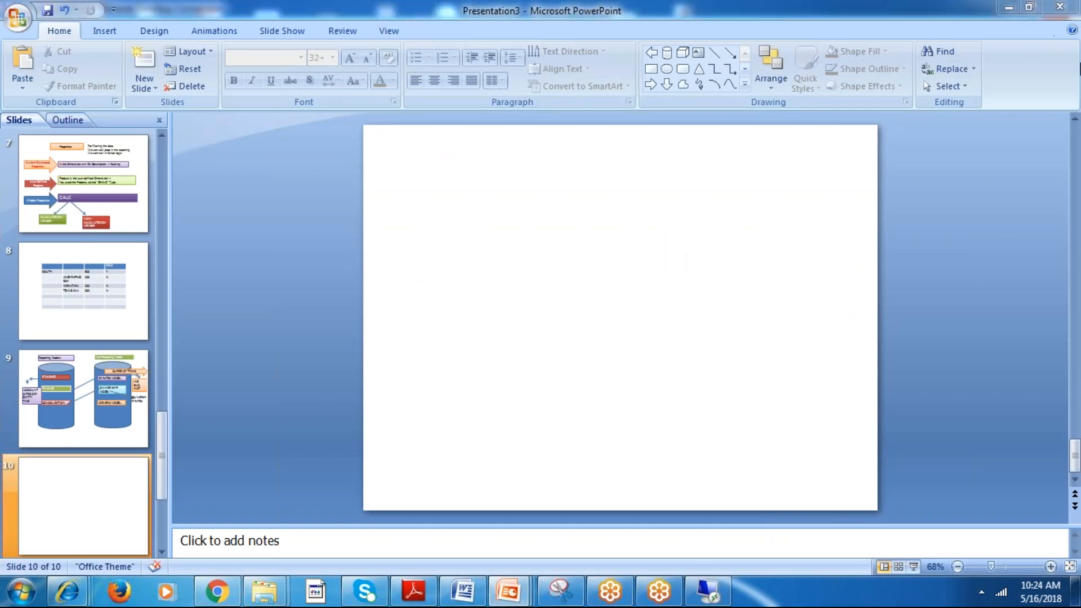
click(698, 52)
drag(388, 207, 620, 273)
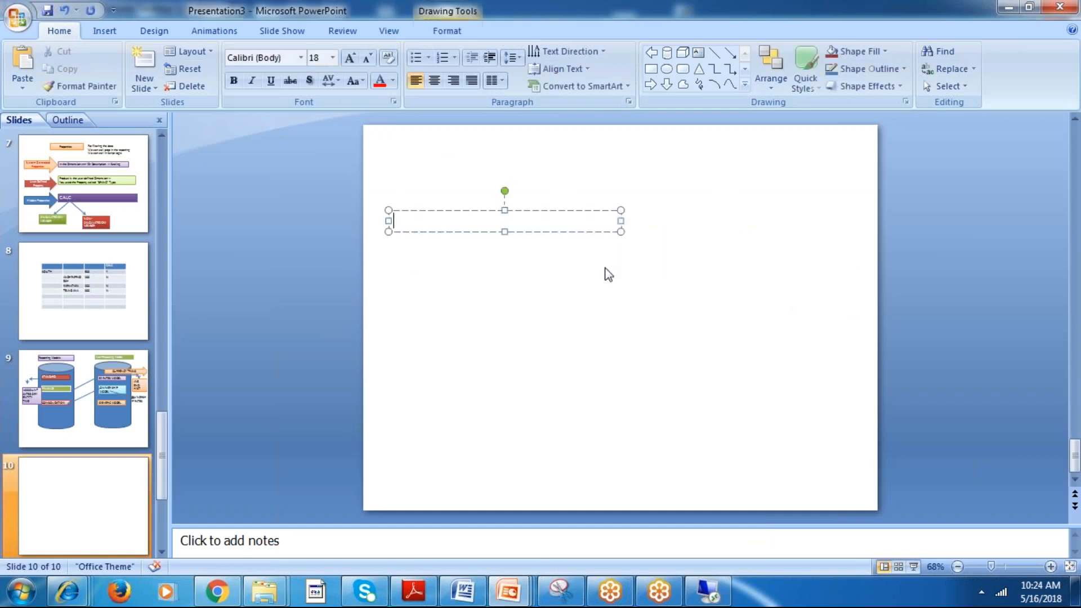
Enter "ENTITY DIM MASTER DATA LOAD FROM FLAT FILE TO ENTITY DIMENSION IN THE BPC SYSTEM" in the text box, followed by a new line.
text(ENTITY)
key(Return)
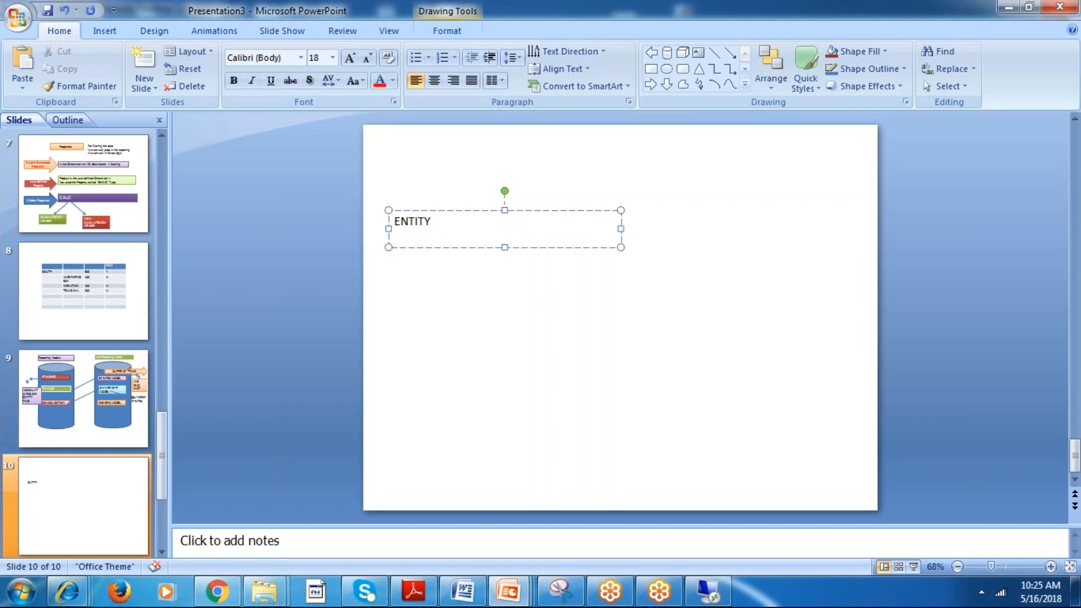
key(BackSpace)
text(DIM)
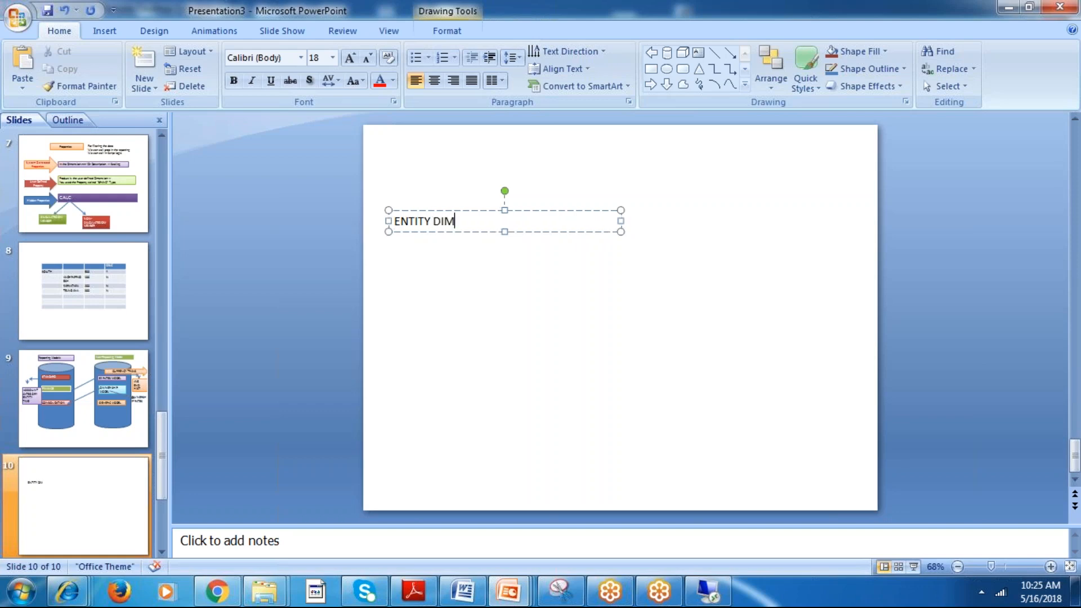
text( MASTER DATA L)
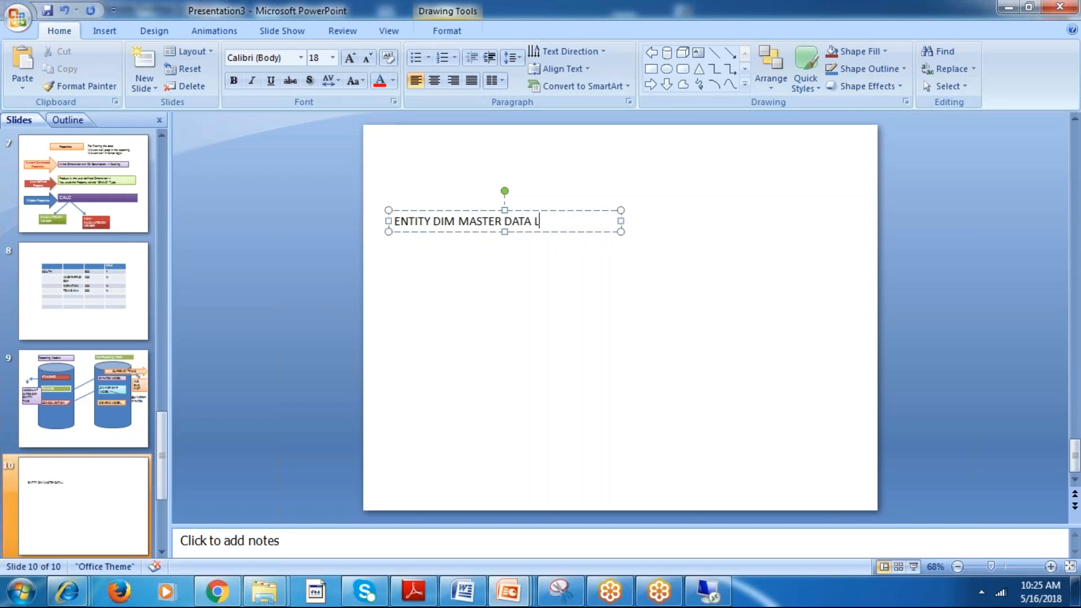
text(OAD FROM FLA)
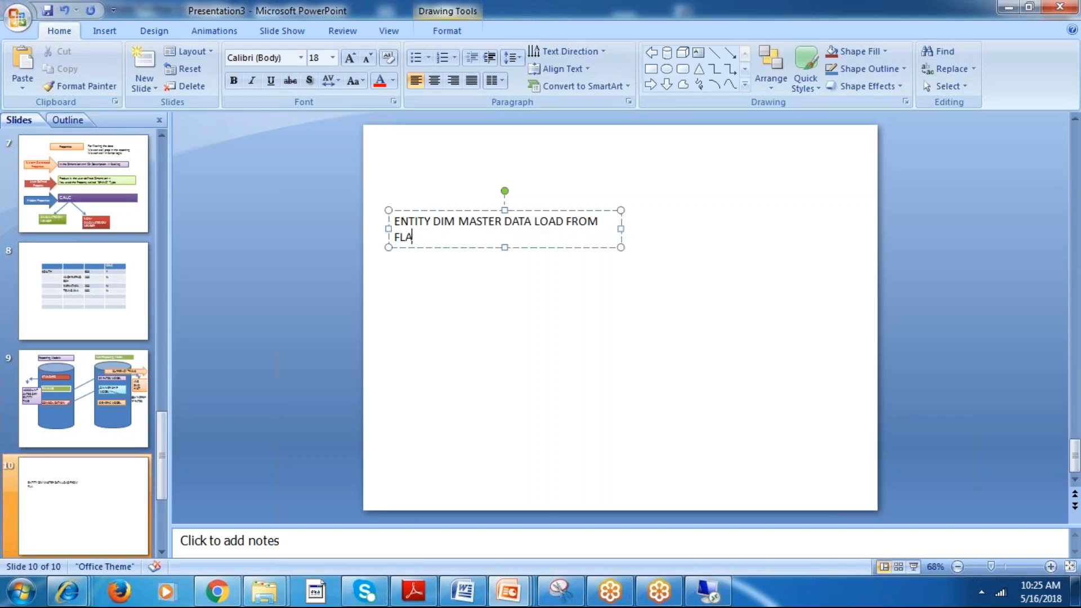
text(T FILE TI ENTITY DIMENSION )
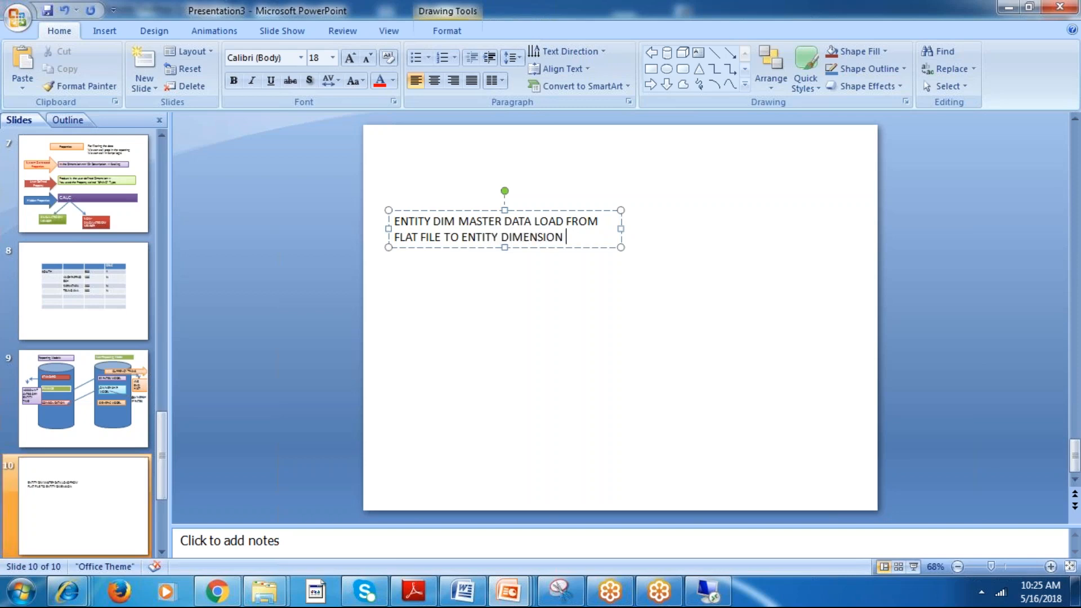
text(IN THE BPC SYEM)
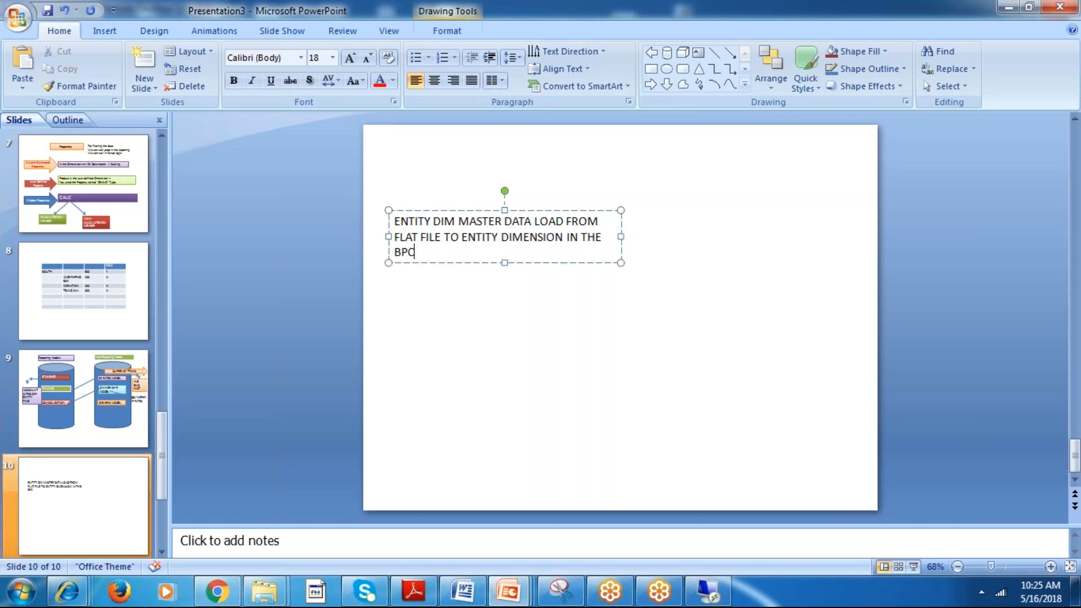
key(BackSpace)
key(BackSpace)
text(STEM)
key(Return)
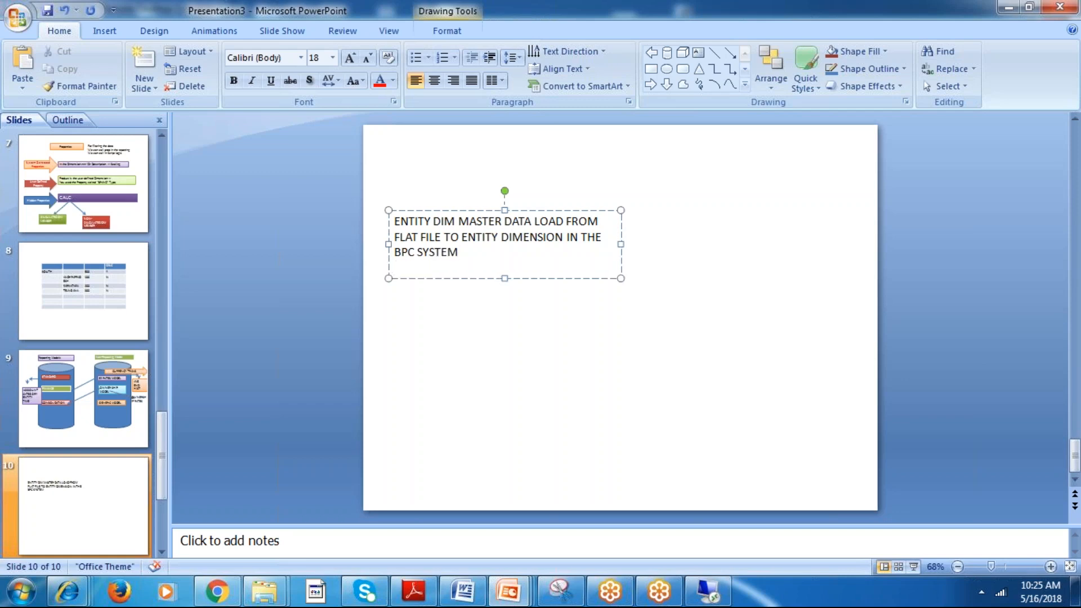
Apply the light purple subtle-effect quick style to the entity master data text box on slide 10 and deselect it.
click(805, 72)
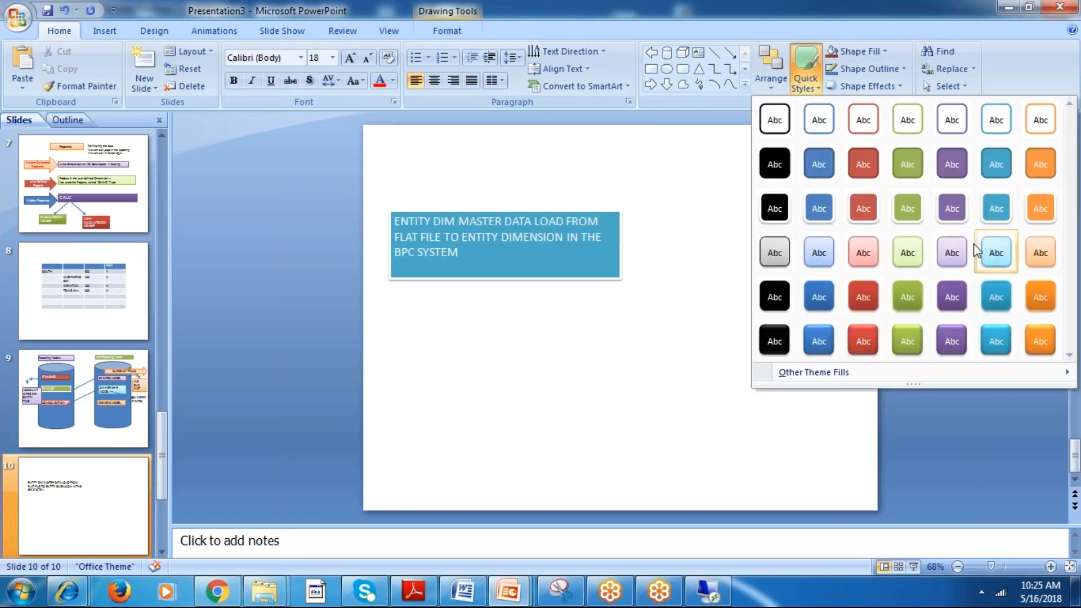
click(954, 249)
click(814, 232)
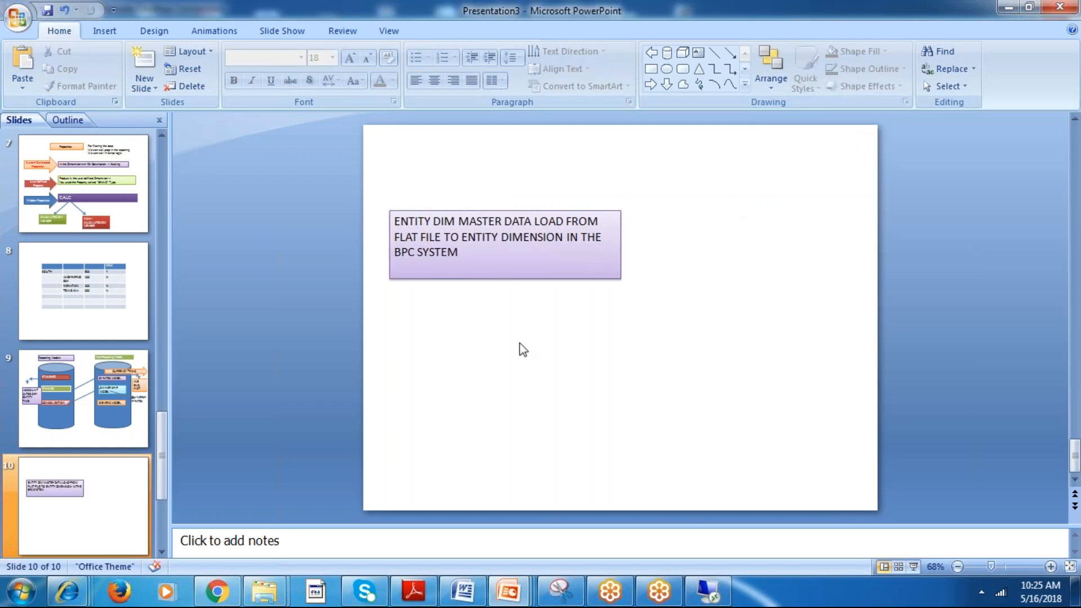
Switch to the BPC administration page in the remote session, view the members of dimension B_ENTITY, and return to the Models list.
key(alt+Tab)
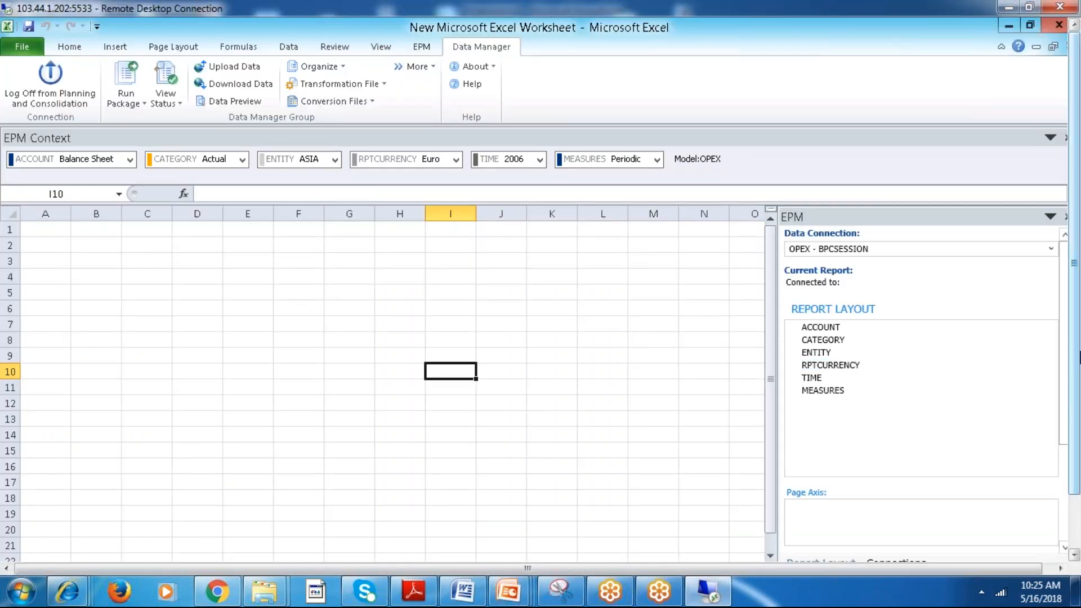
drag(1077, 357, 1076, 414)
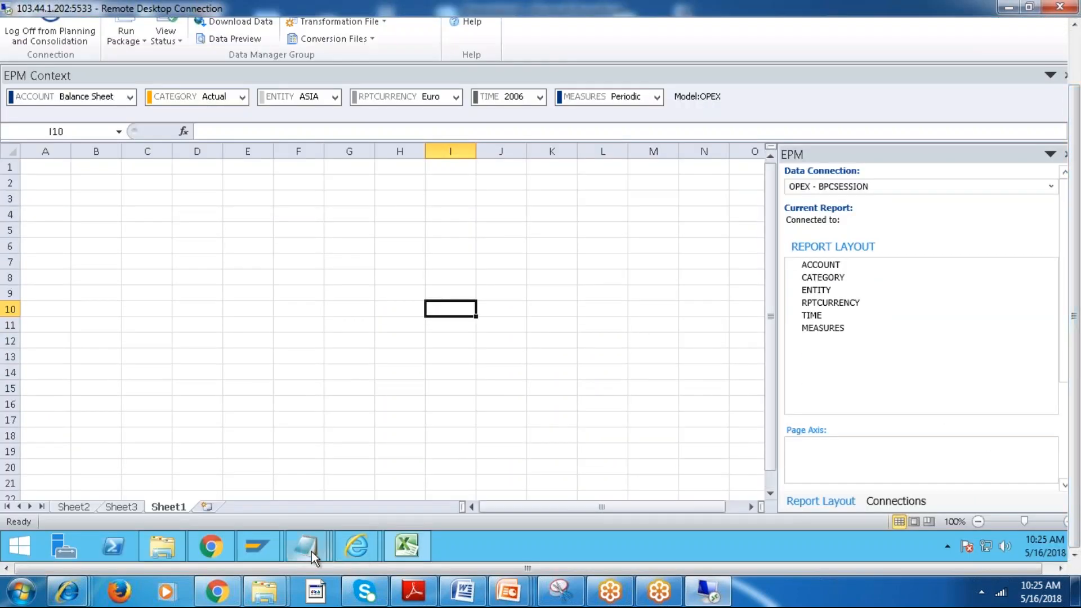
click(363, 546)
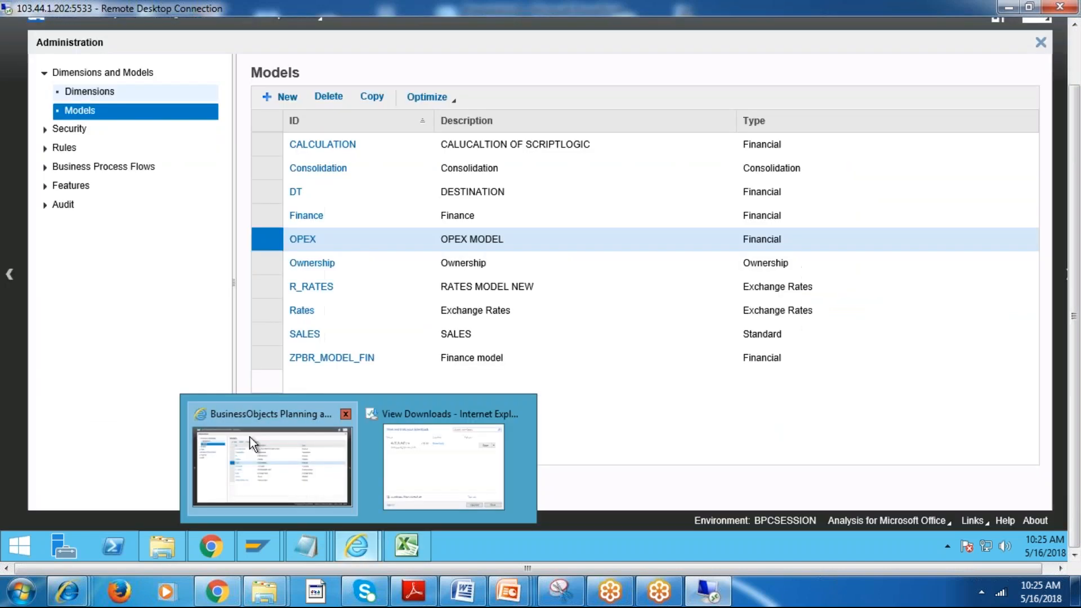
click(249, 436)
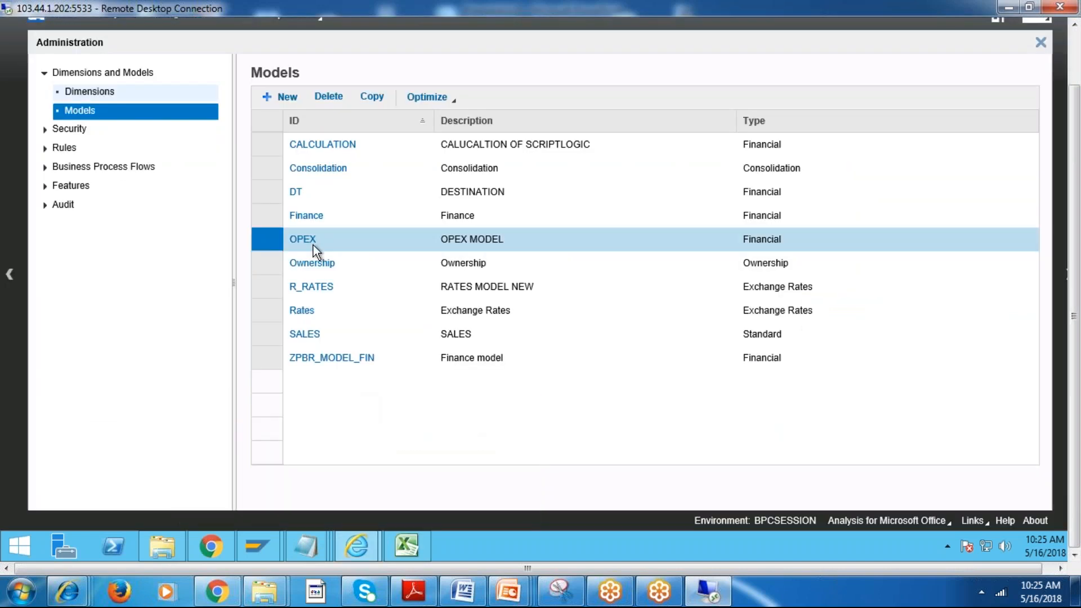
click(91, 92)
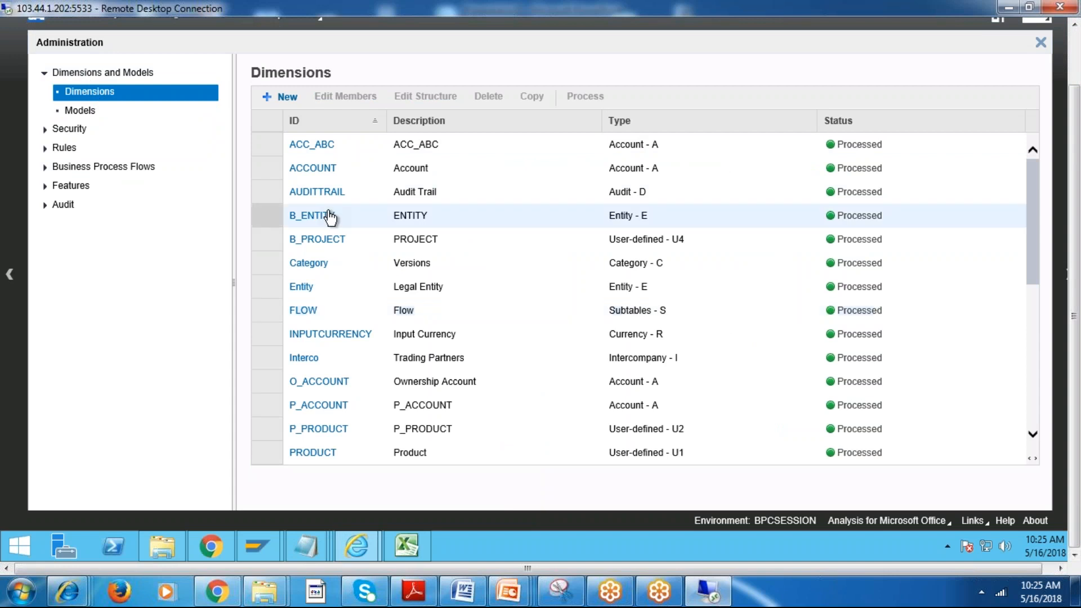
click(328, 219)
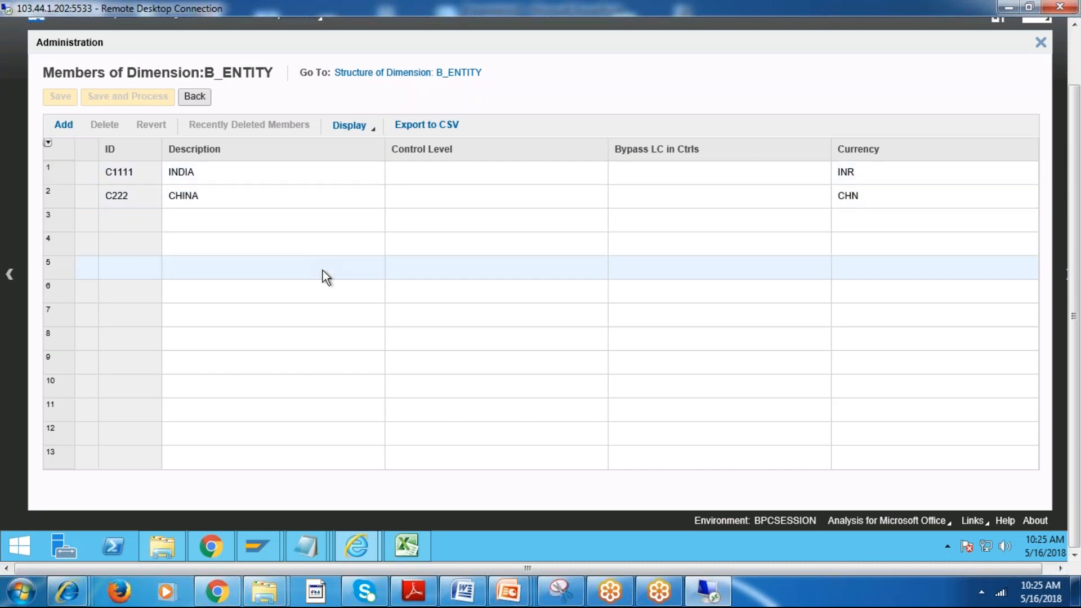
click(206, 97)
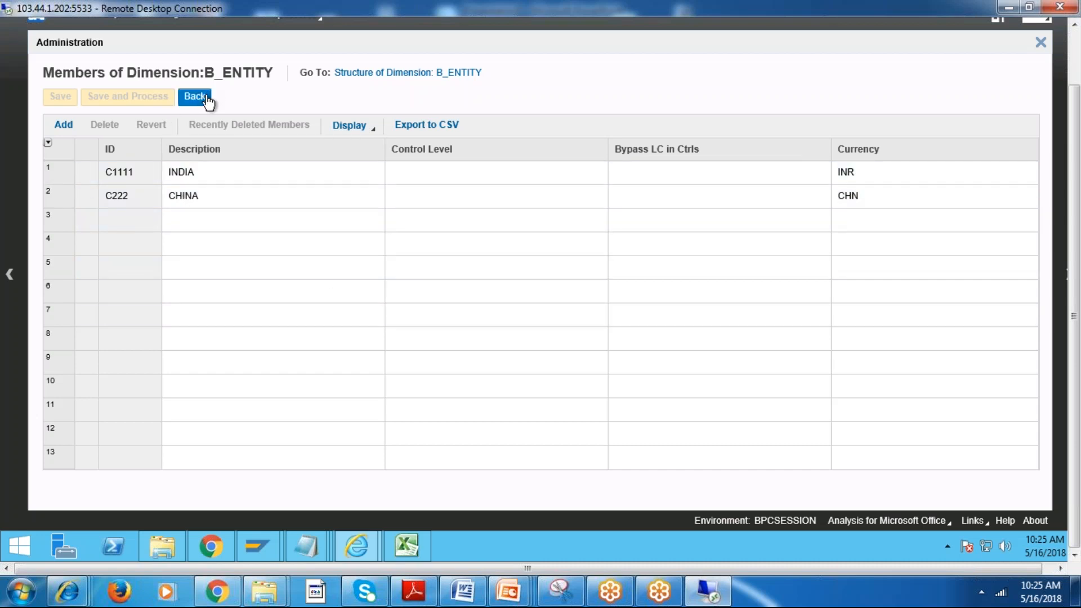
click(206, 99)
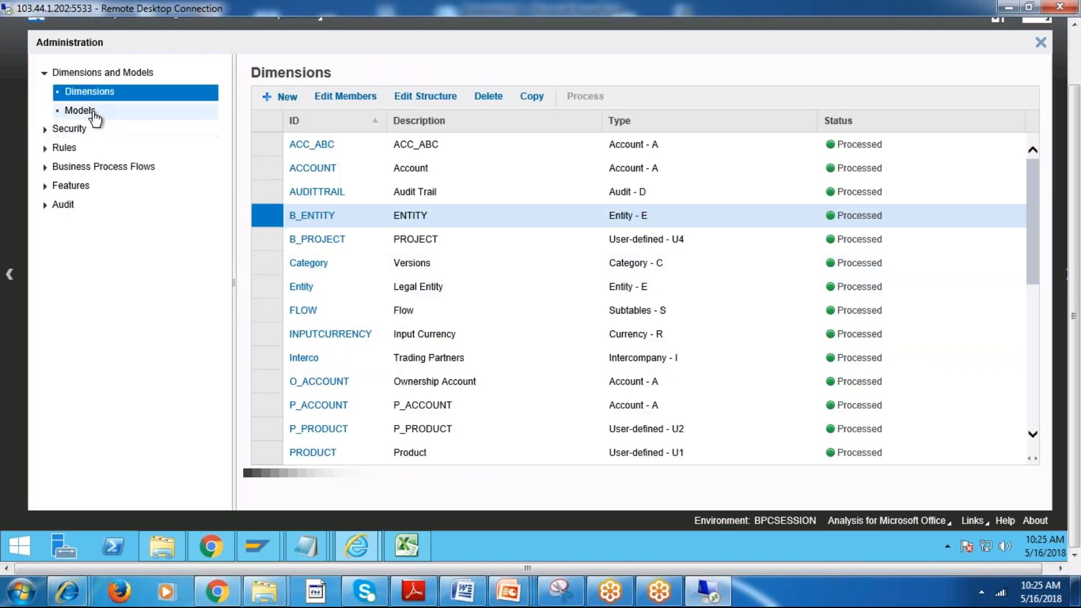
click(101, 115)
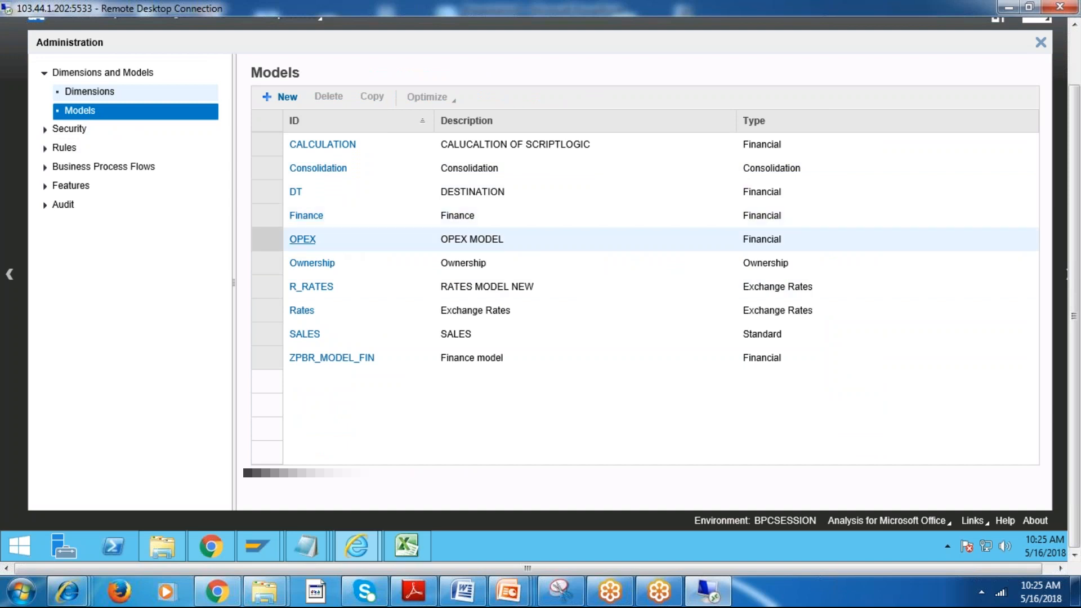
Return to the EPM Excel worksheet and look through the Data Manager organize and run package options.
click(412, 548)
click(552, 260)
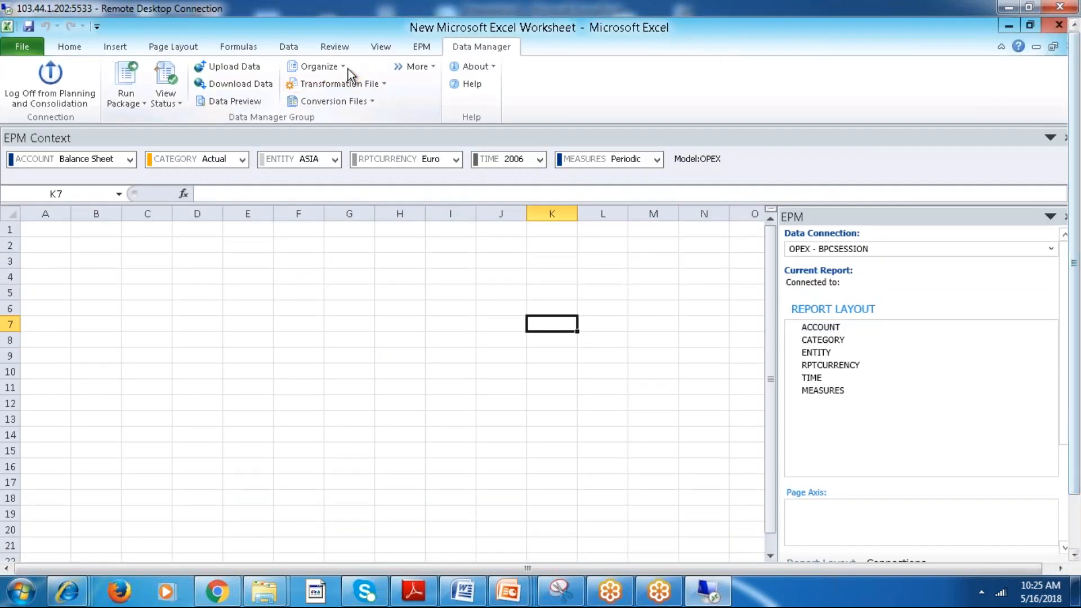
click(346, 69)
click(291, 292)
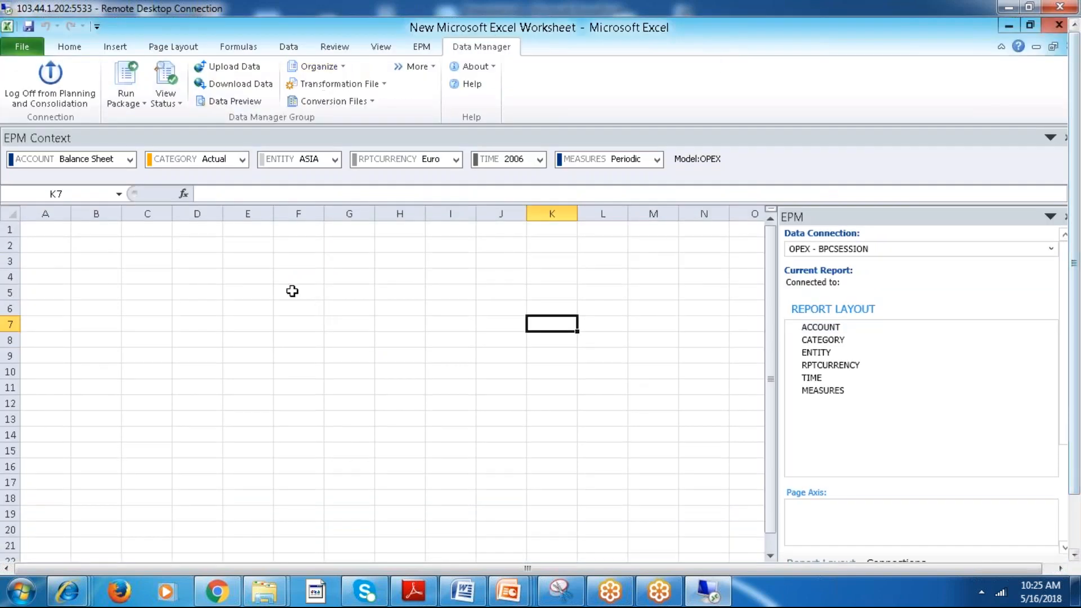
click(141, 104)
click(401, 370)
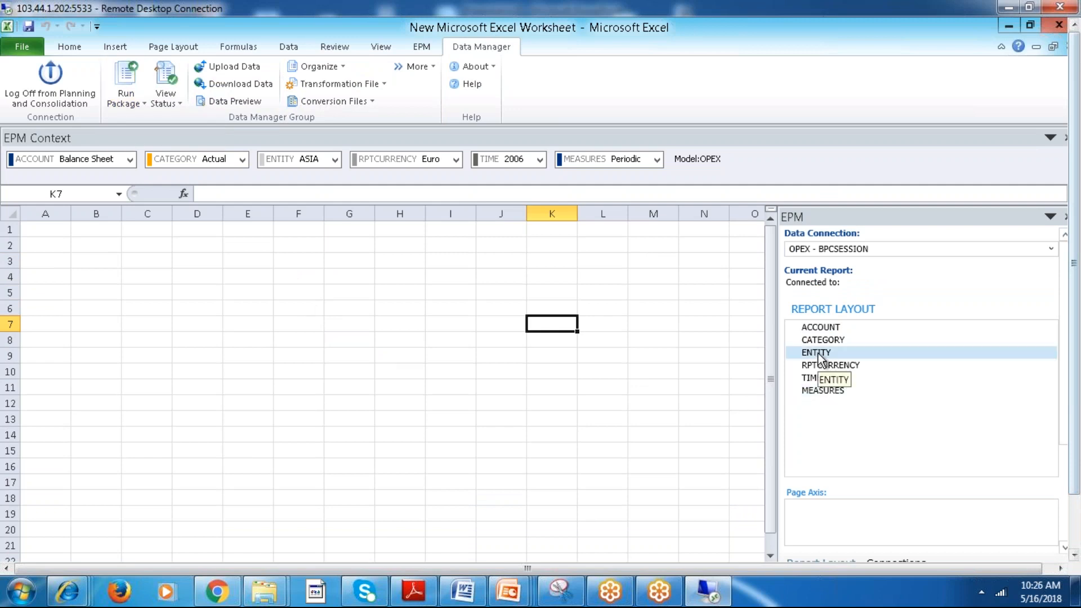
Close the Internet Explorer View Downloads window and dismiss the news notification.
drag(1076, 257, 1080, 336)
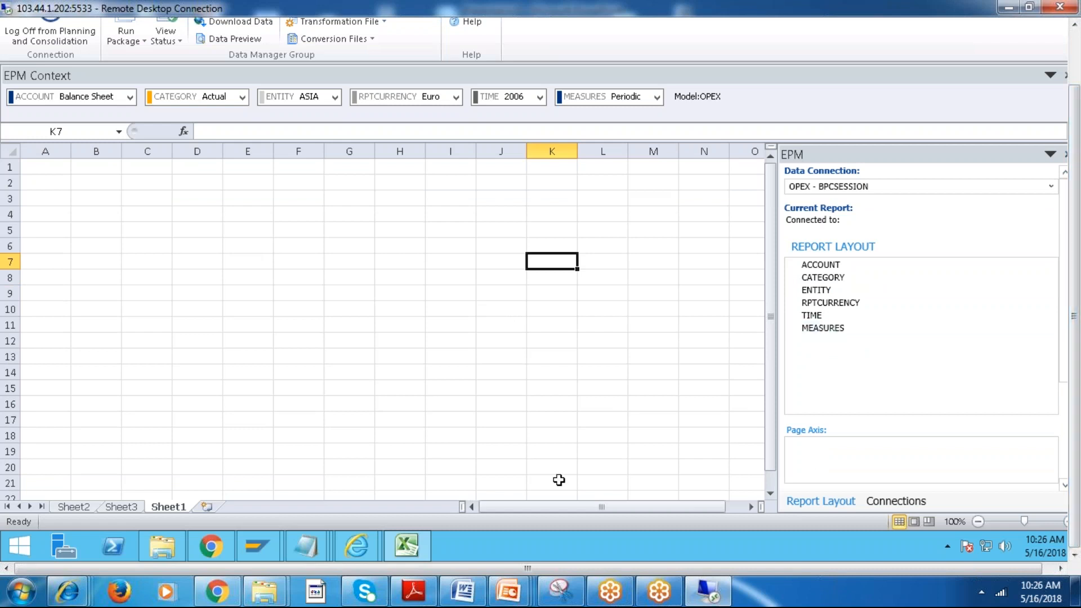
mouse_move(358, 543)
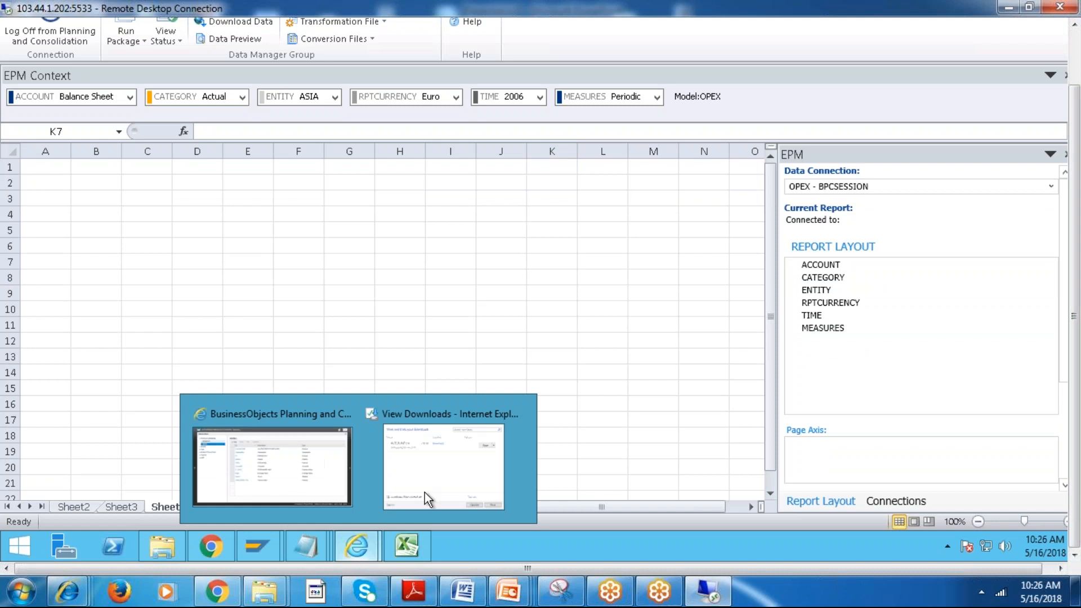
click(481, 482)
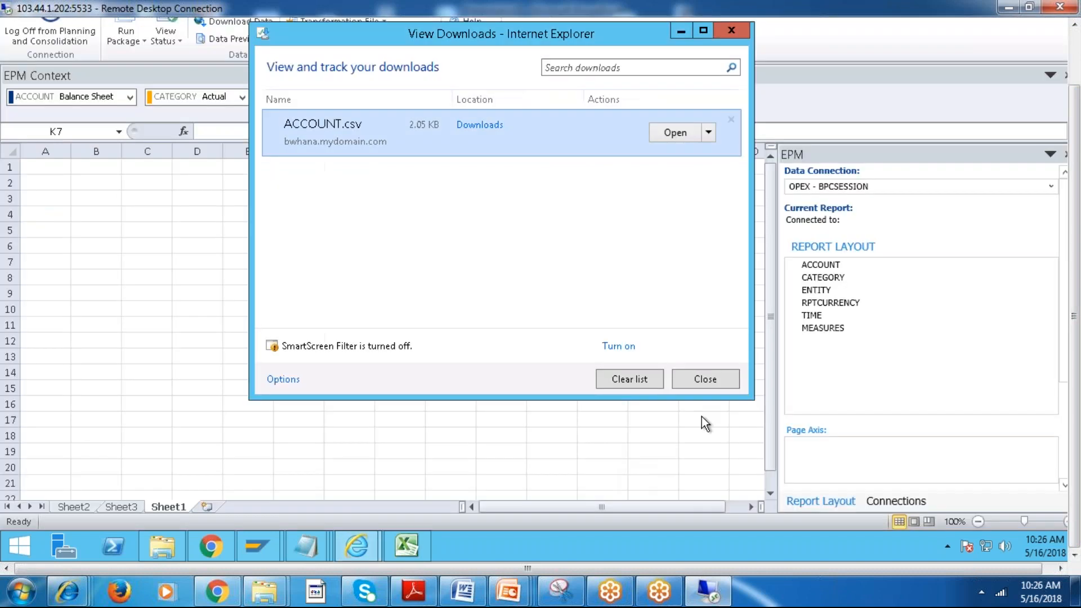
click(711, 378)
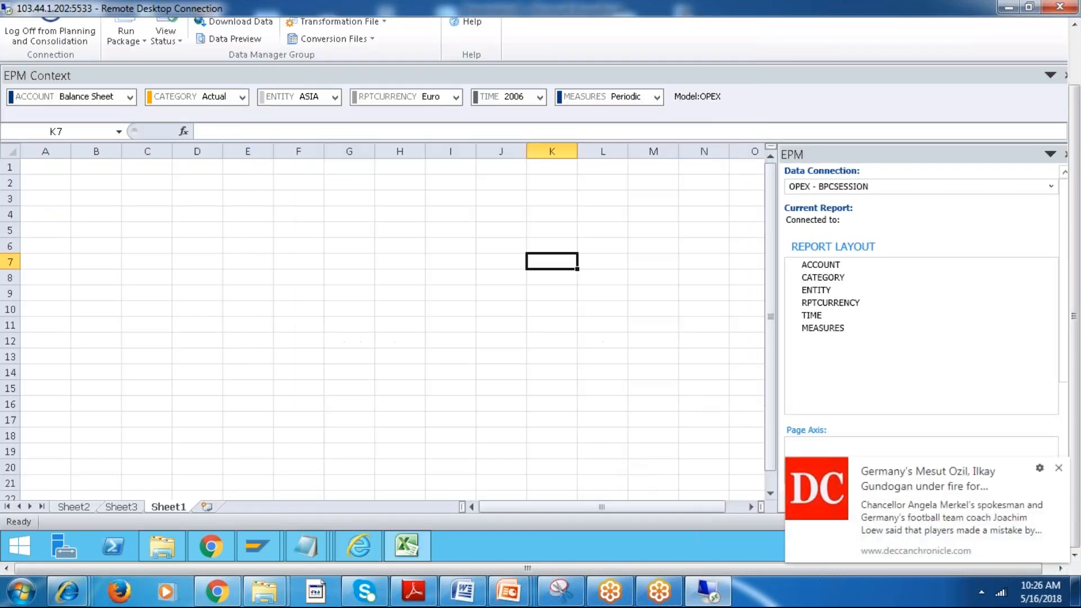
click(1059, 468)
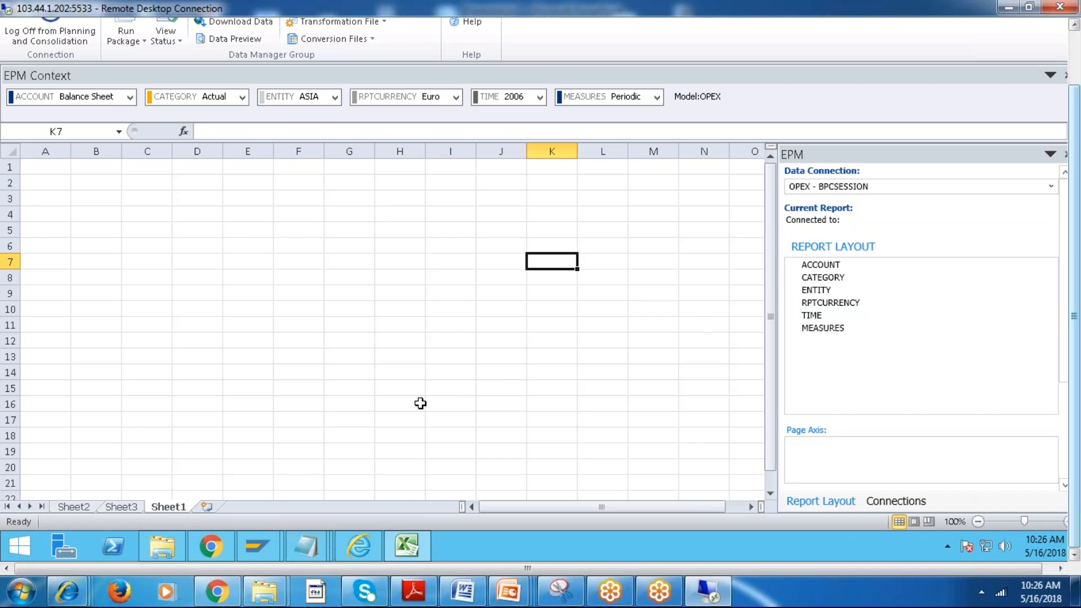
Enter ENVIRONMENT in capitals in cell F3 of Sheet1.
drag(1076, 216, 1075, 191)
click(305, 226)
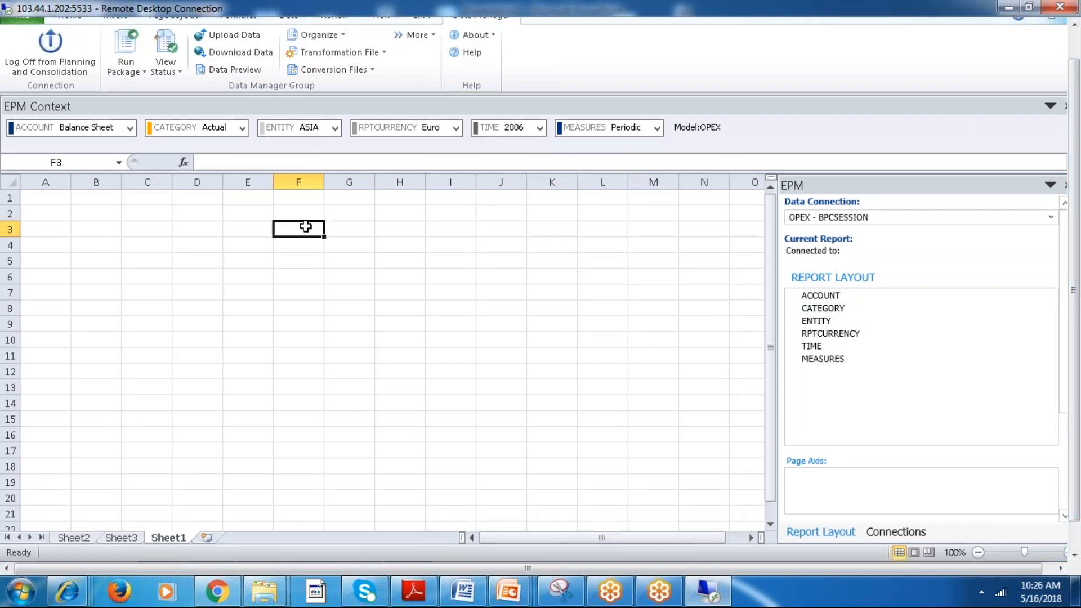
text(env)
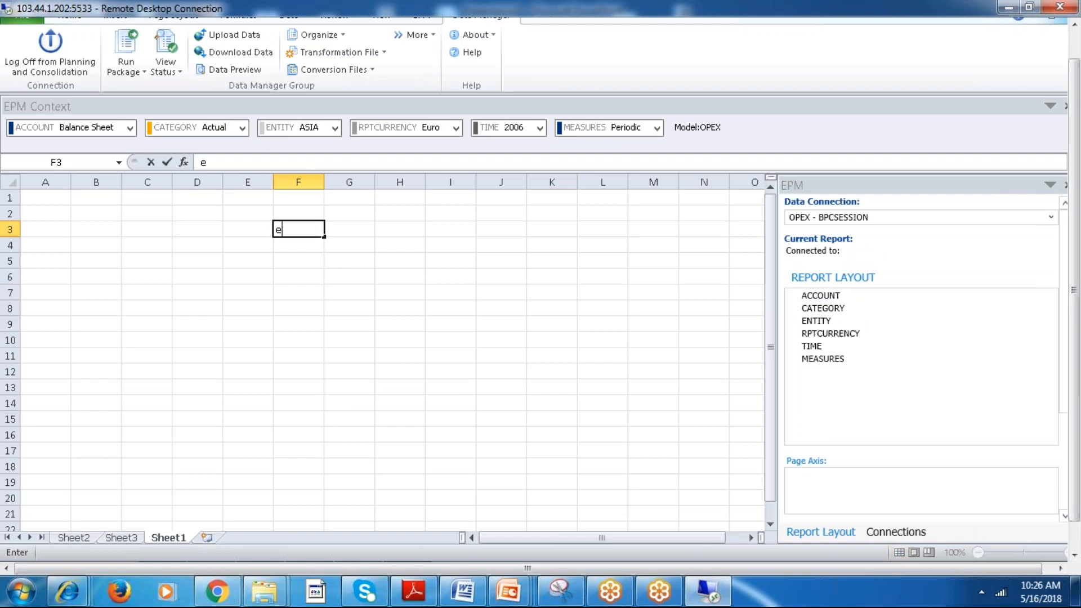
key(BackSpace)
key(BackSpace)
text(ENVIRONMENT)
key(Return)
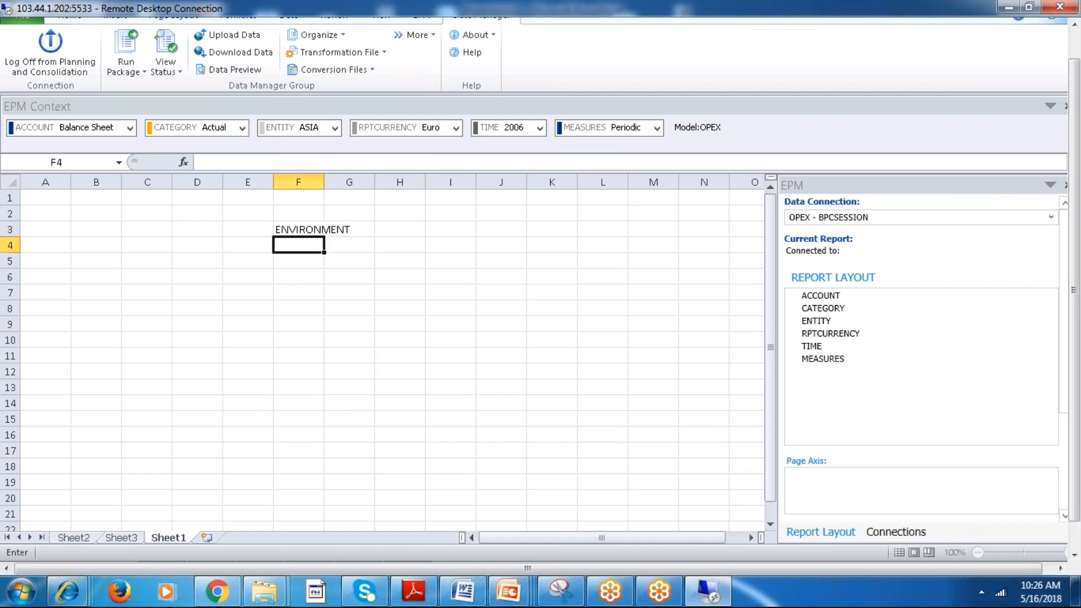
Enter COPY in cell H3, two columns beside the ENVIRONMENT note.
key(Up)
key(Right)
key(Right)
text(COPY)
key(Return)
Enter the note "CREATE THE DIMENSION" in cell F4.
key(Left)
key(Left)
text(CREA)
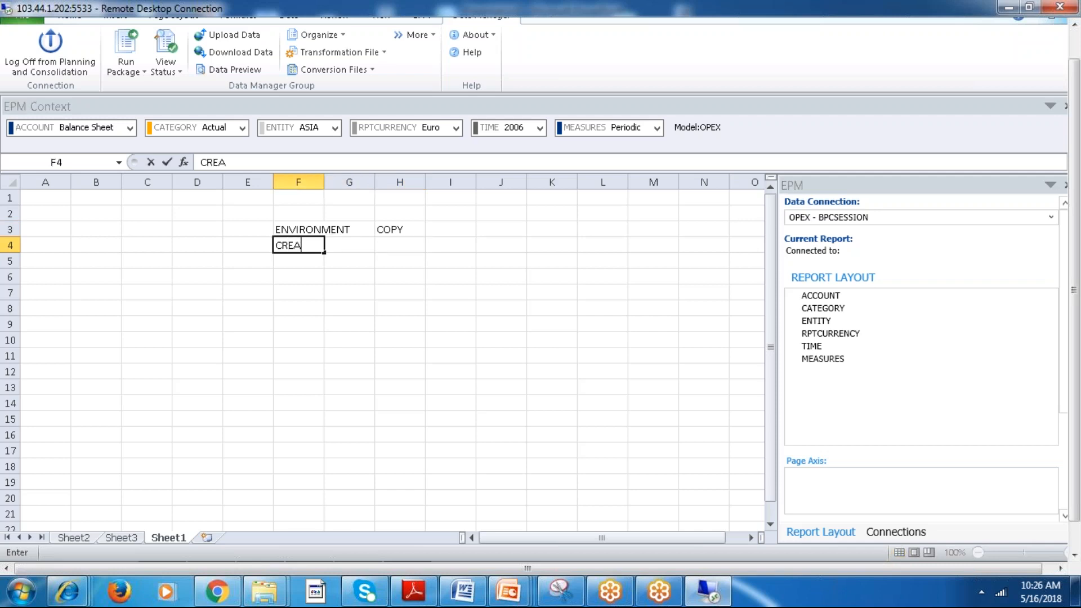
text(TE THE DIMENSION)
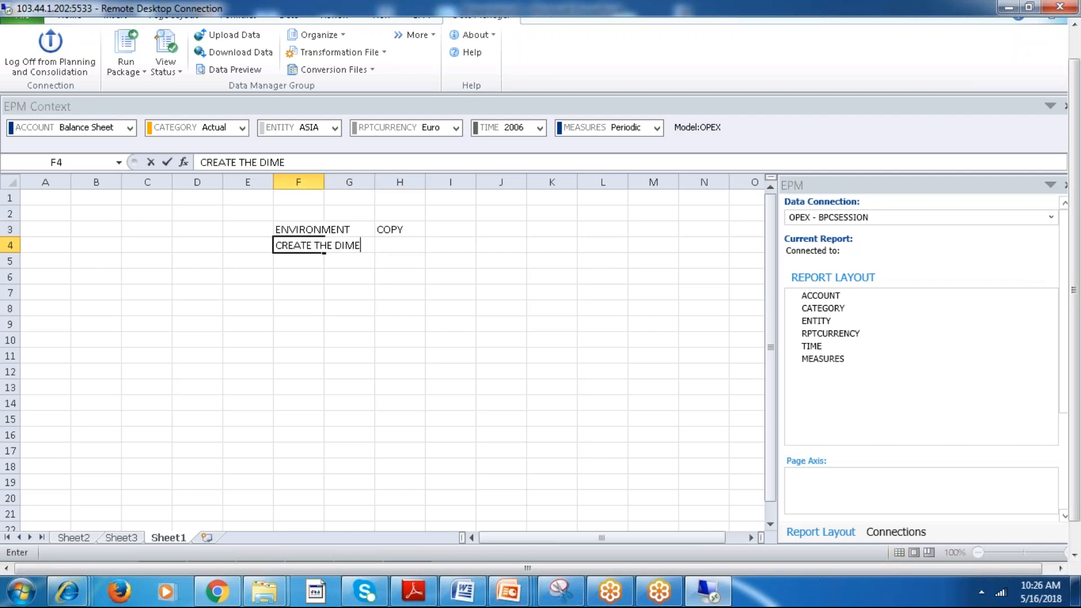
key(Return)
key(Up)
key(Left)
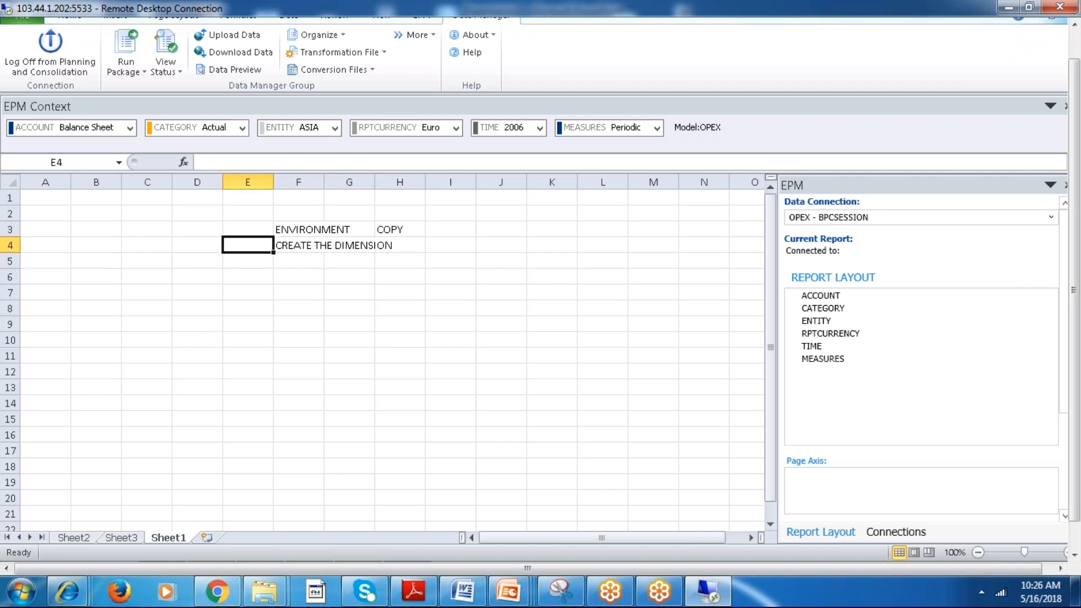
Enter the note "ASSIGN THE DIMENSION IN TO THE MODEL" in cell F5.
key(Right)
key(Down)
text(ASSIGN THE DIMENSION IN TO THE MODEL)
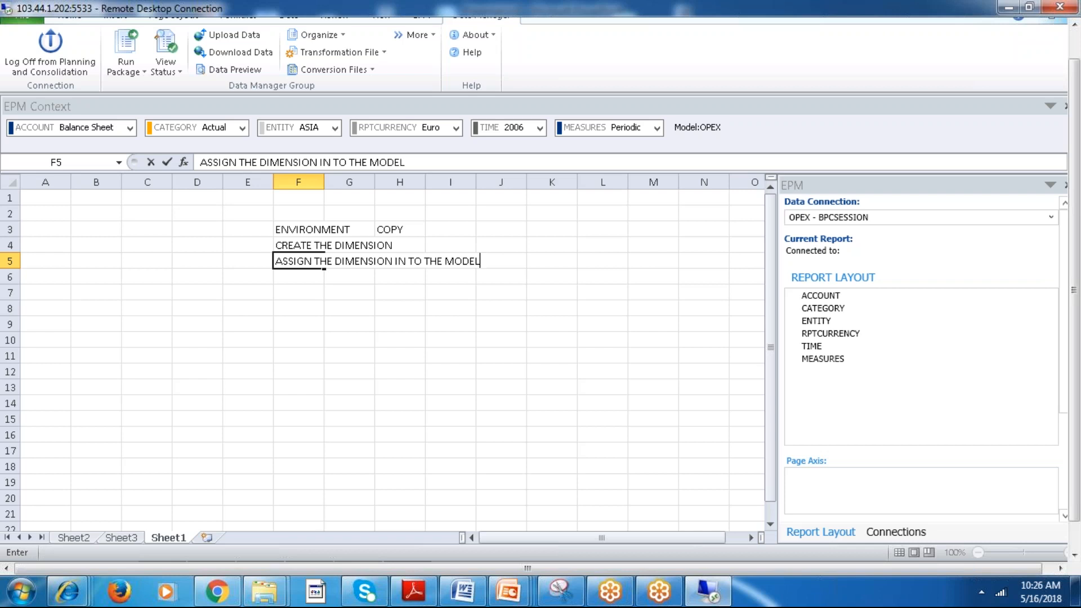
key(Return)
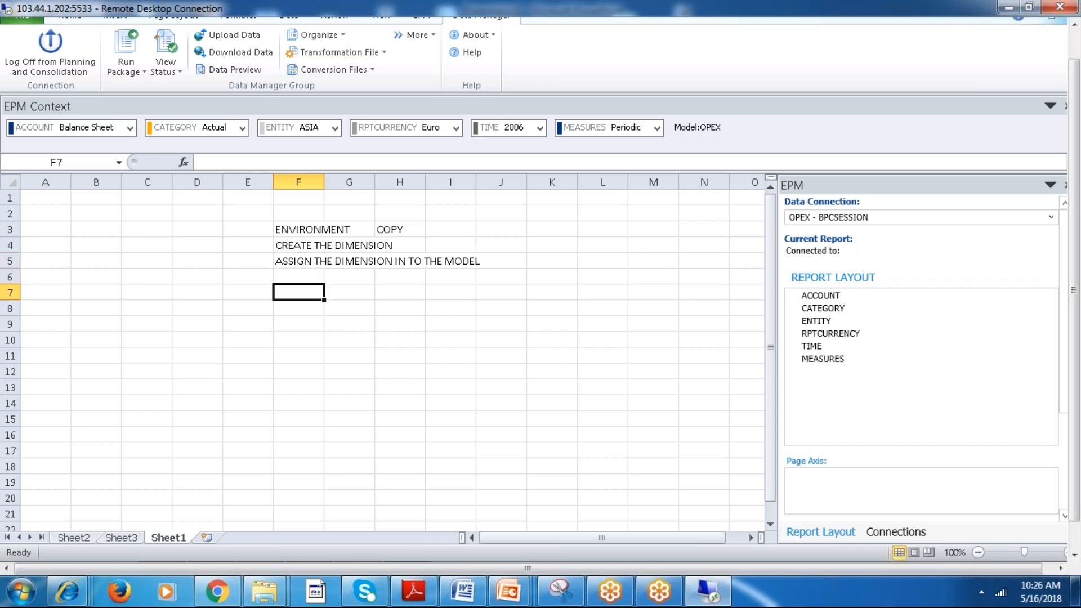
Enter the note "CONNECT TO THE EPM OFFICE ADDIN" in cell F7, leaving row 6 blank.
key(Down)
key(Up)
key(Down)
text(C)
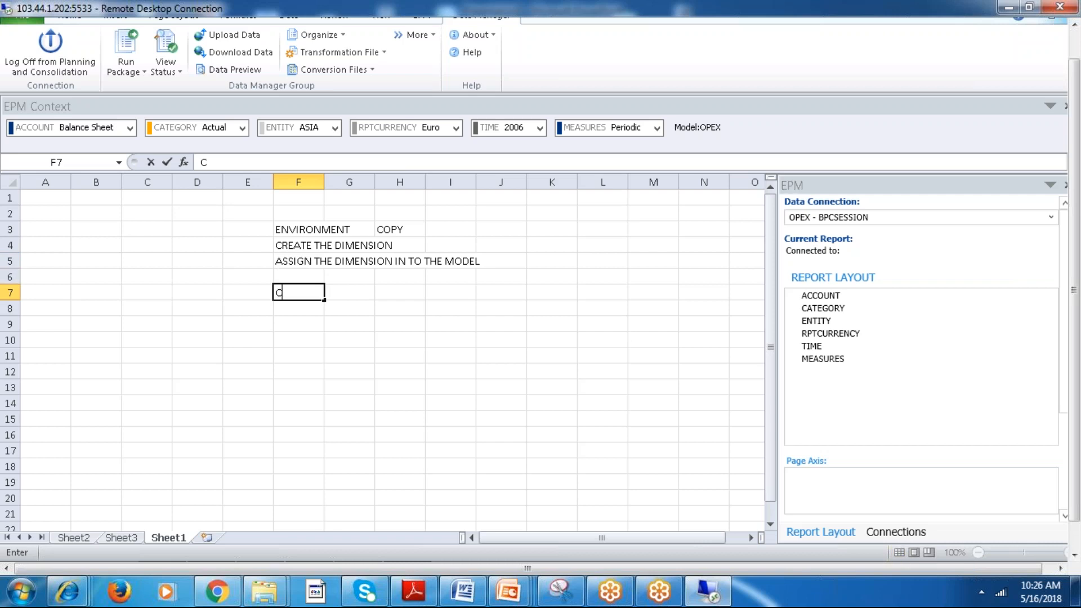
text(ONNECT TO T)
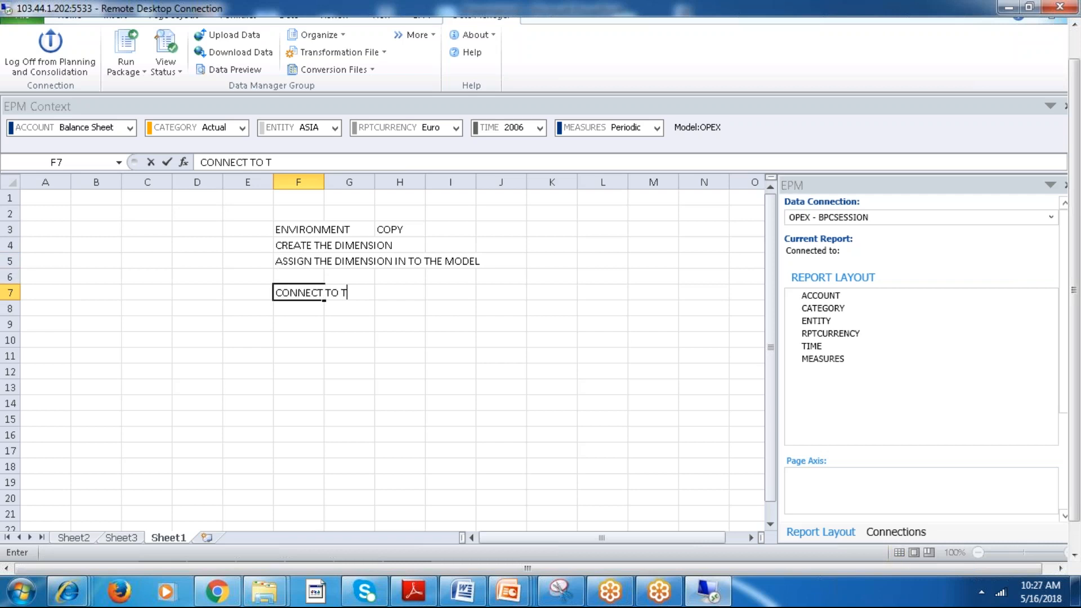
text(HE EPM OFFICE)
text( ADDIN)
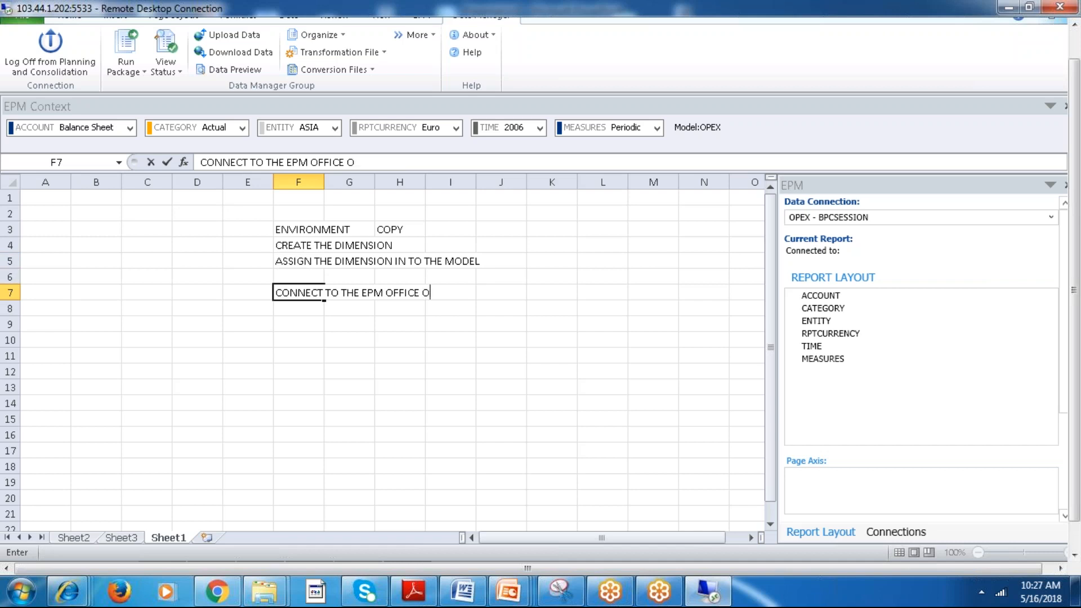
key(Return)
key(Return)
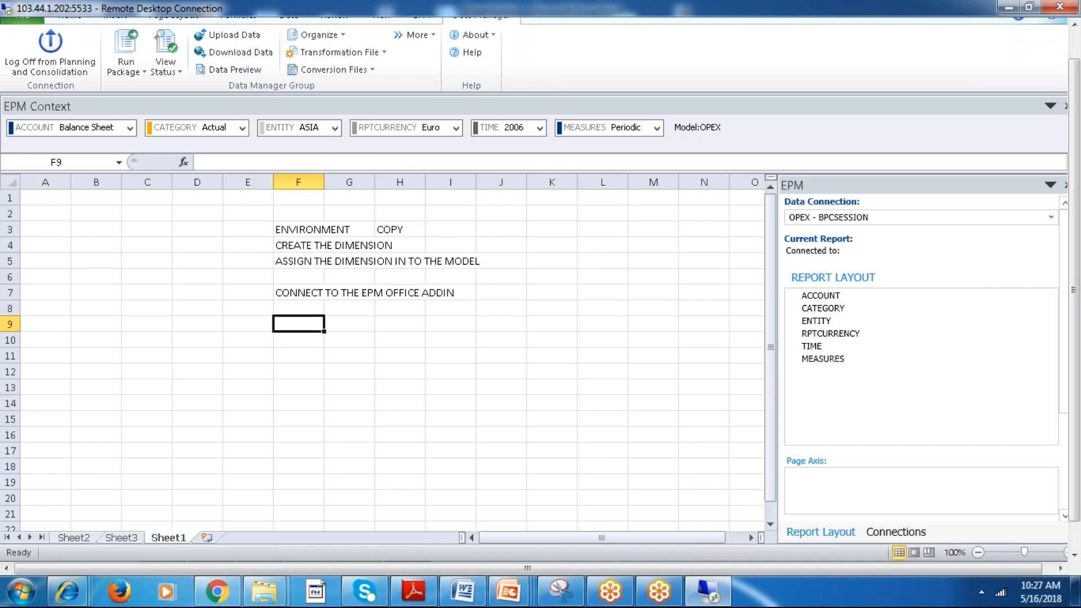
text(ULPA)
key(BackSpace)
key(BackSpace)
key(BackSpace)
key(BackSpace)
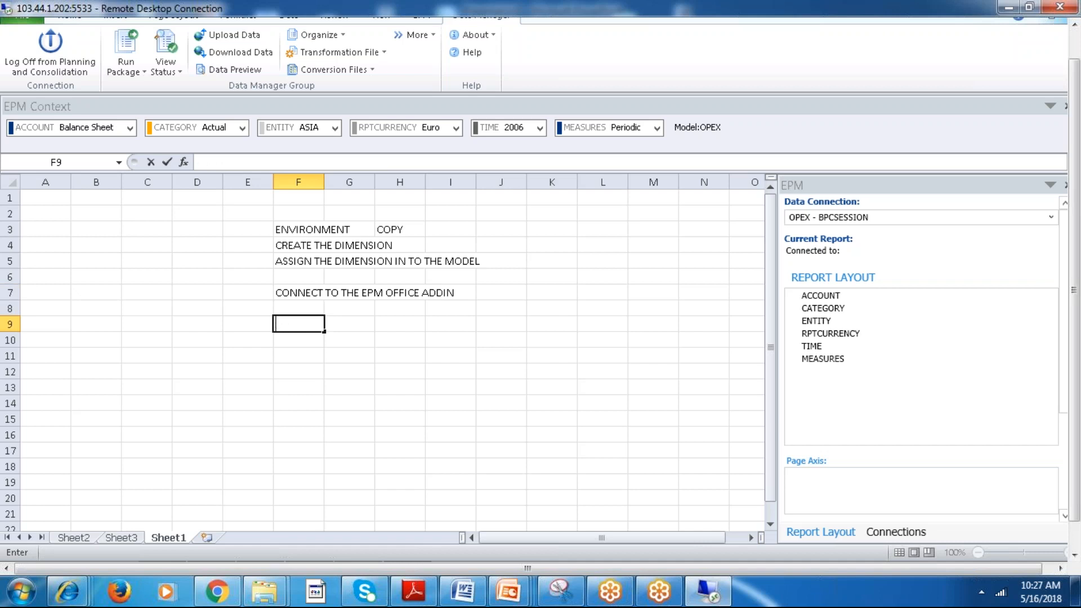
click(528, 290)
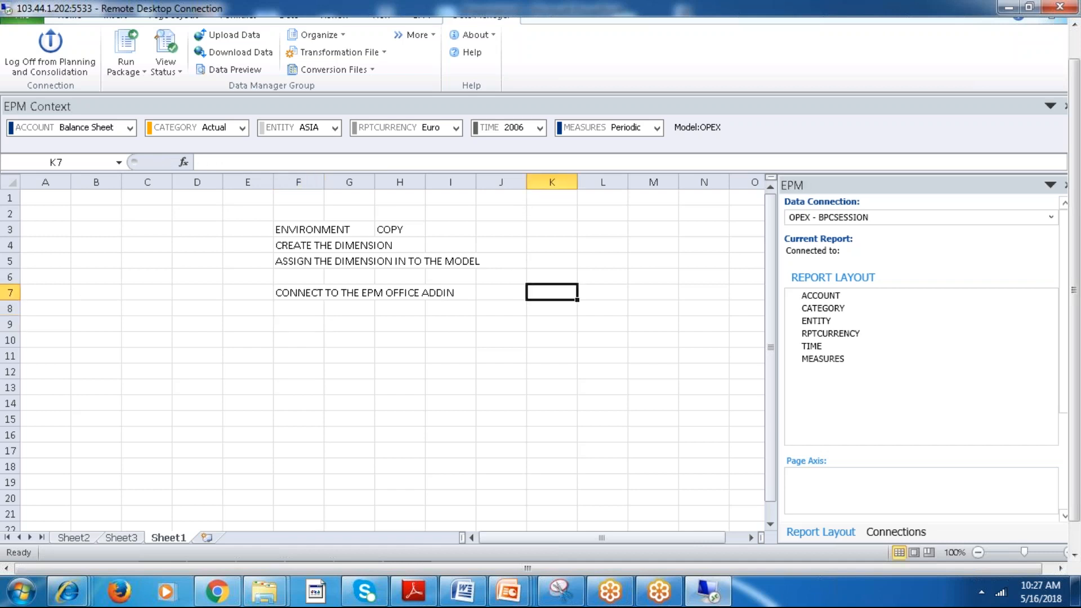
Clear all the process notes from the range F3:J10 of Sheet1.
drag(307, 232, 444, 304)
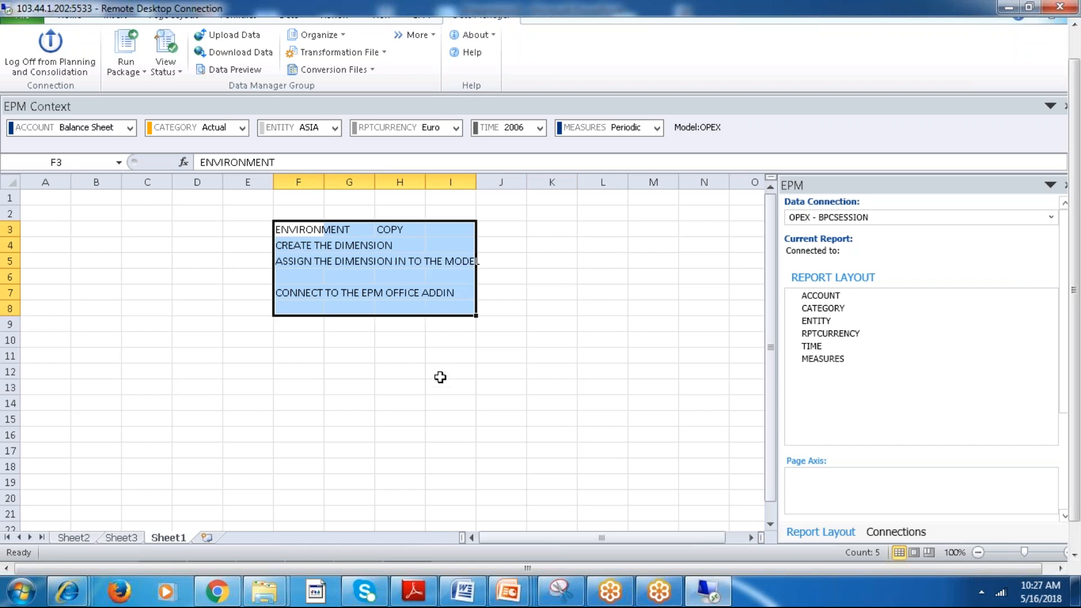
click(439, 377)
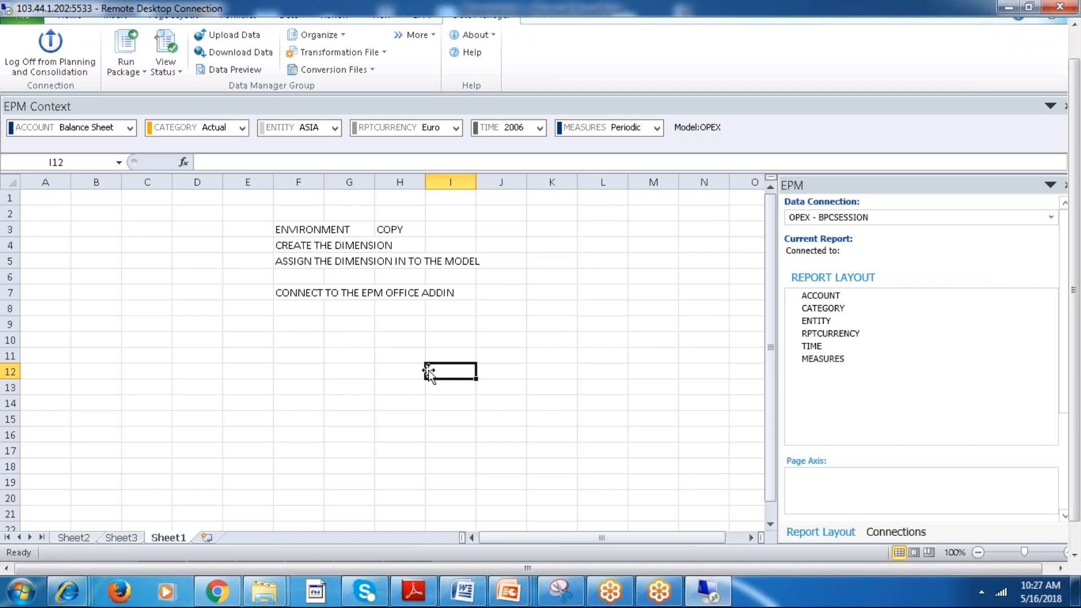
drag(280, 226, 478, 342)
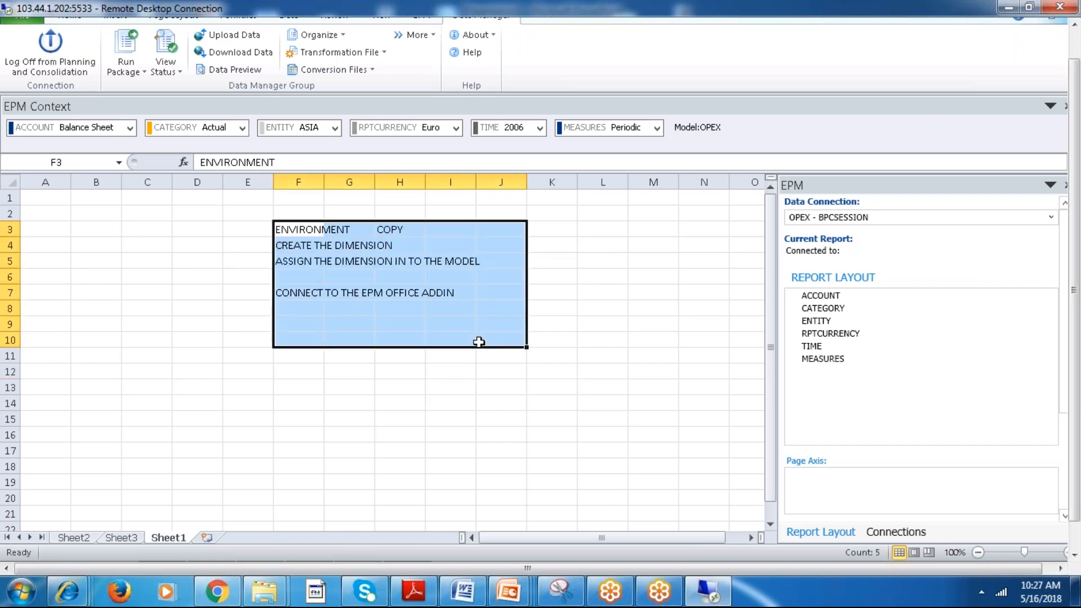
key(Delete)
Select the empty cell S15 and bring up the previews of the open PowerPoint presentations.
click(703, 308)
drag(805, 131, 810, 24)
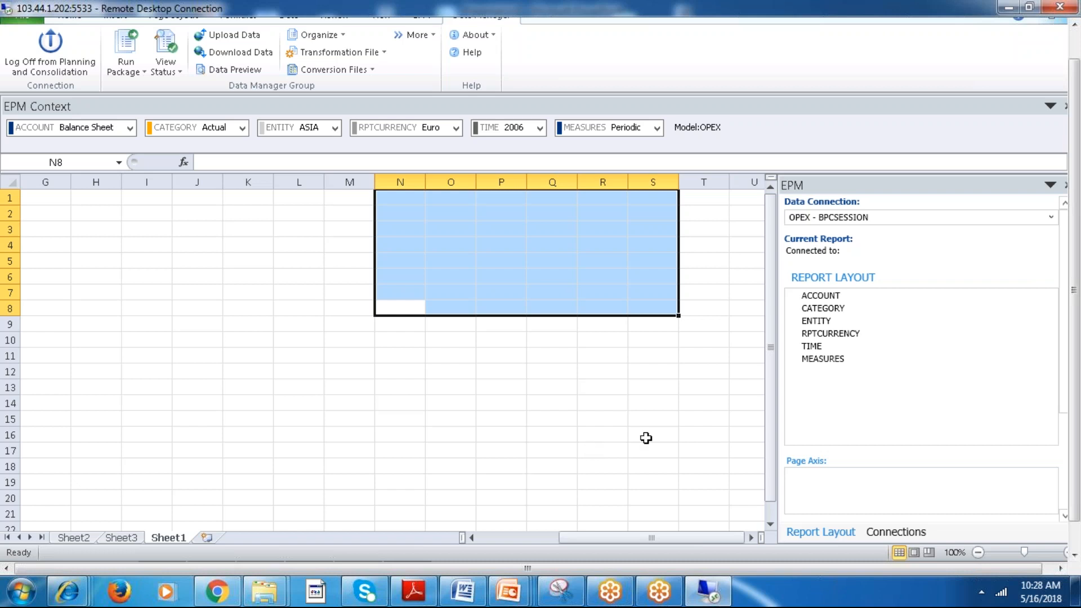
click(633, 423)
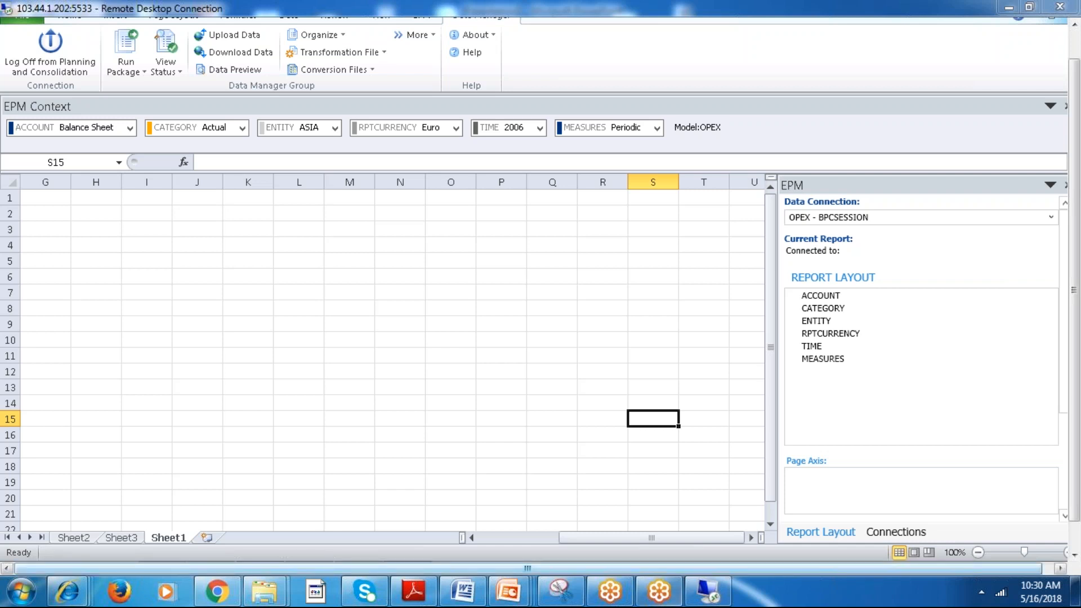
mouse_move(529, 592)
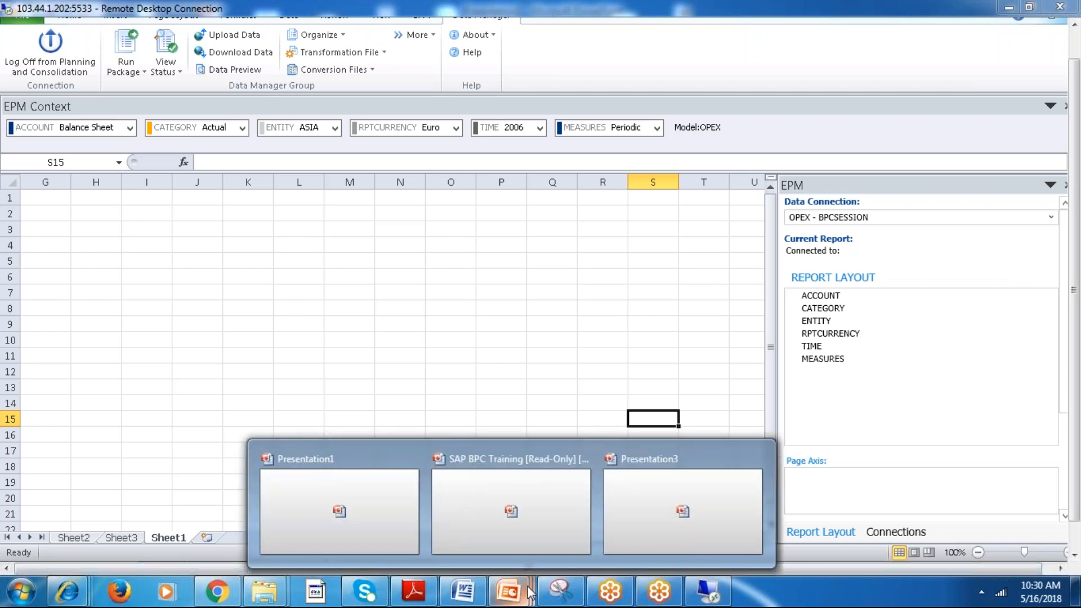